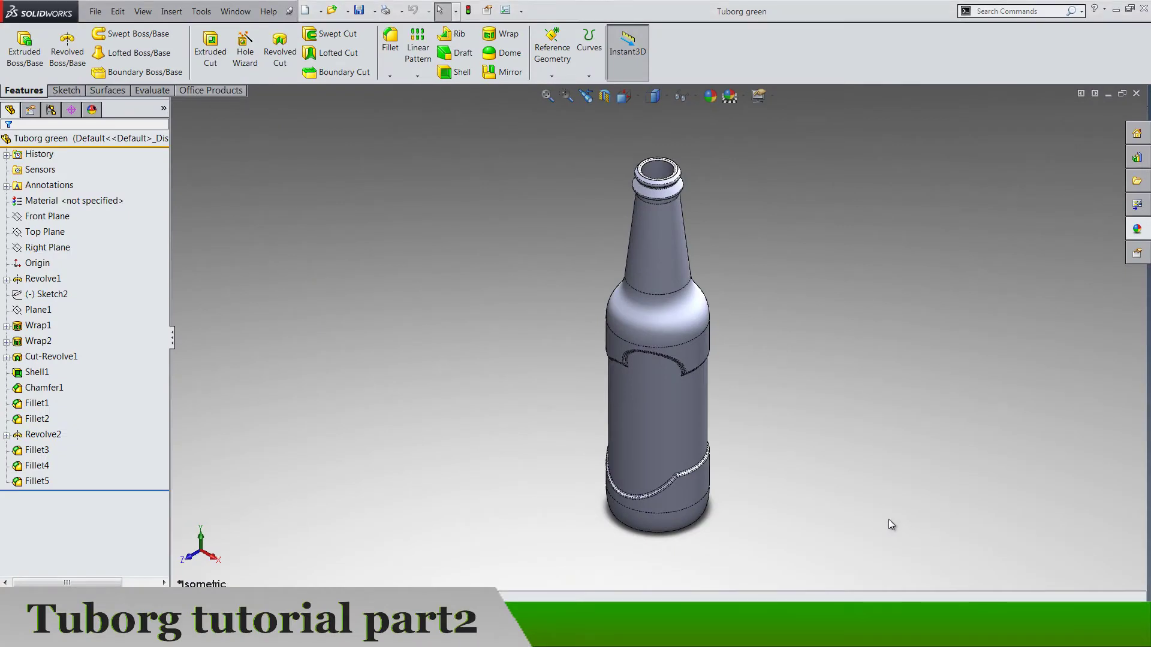
Start a new sketch on the Front Plane and zoom to the bottle cap
middle_drag(702, 504, 671, 384)
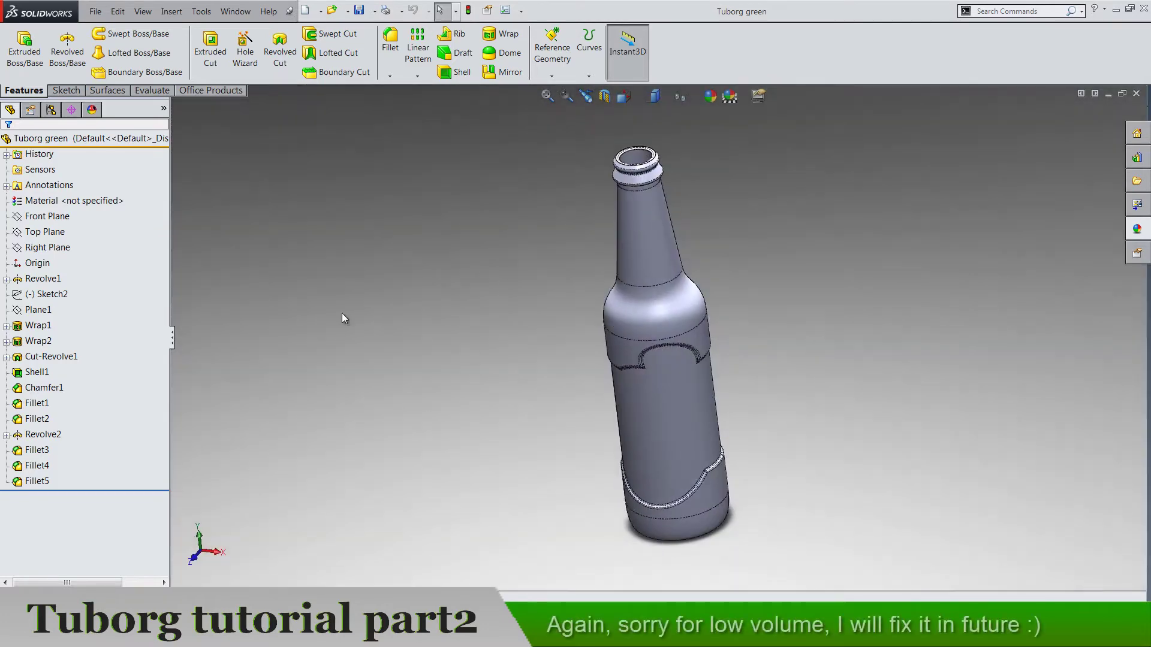
right_click(66, 218)
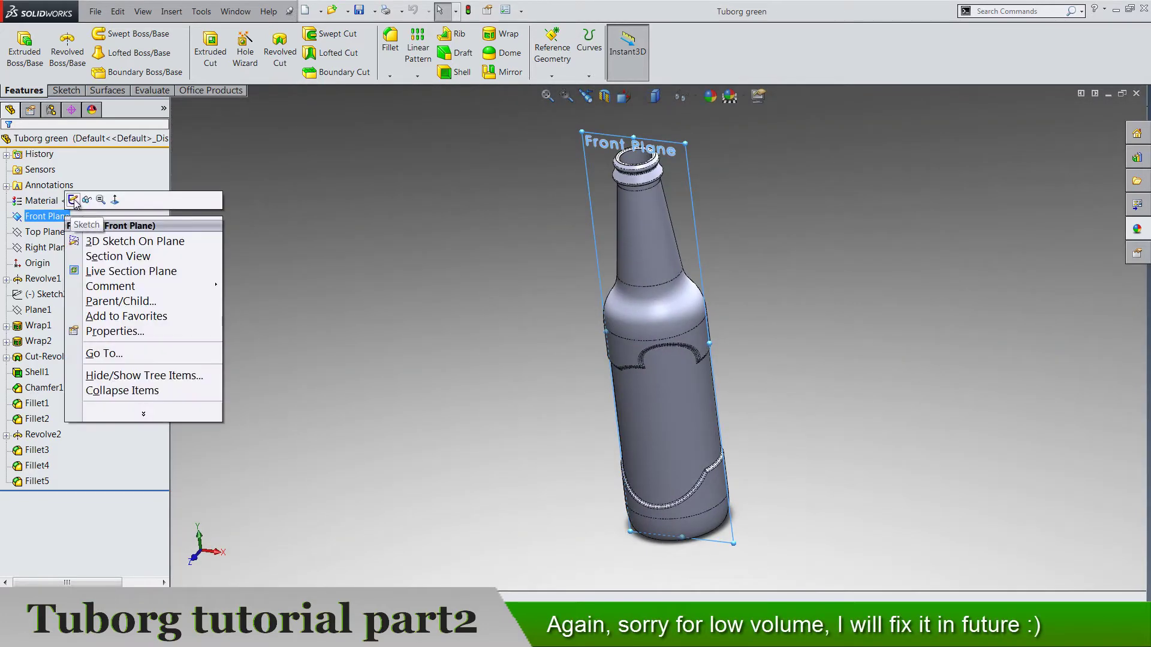
click(73, 200)
scroll(684, 150, down, 5)
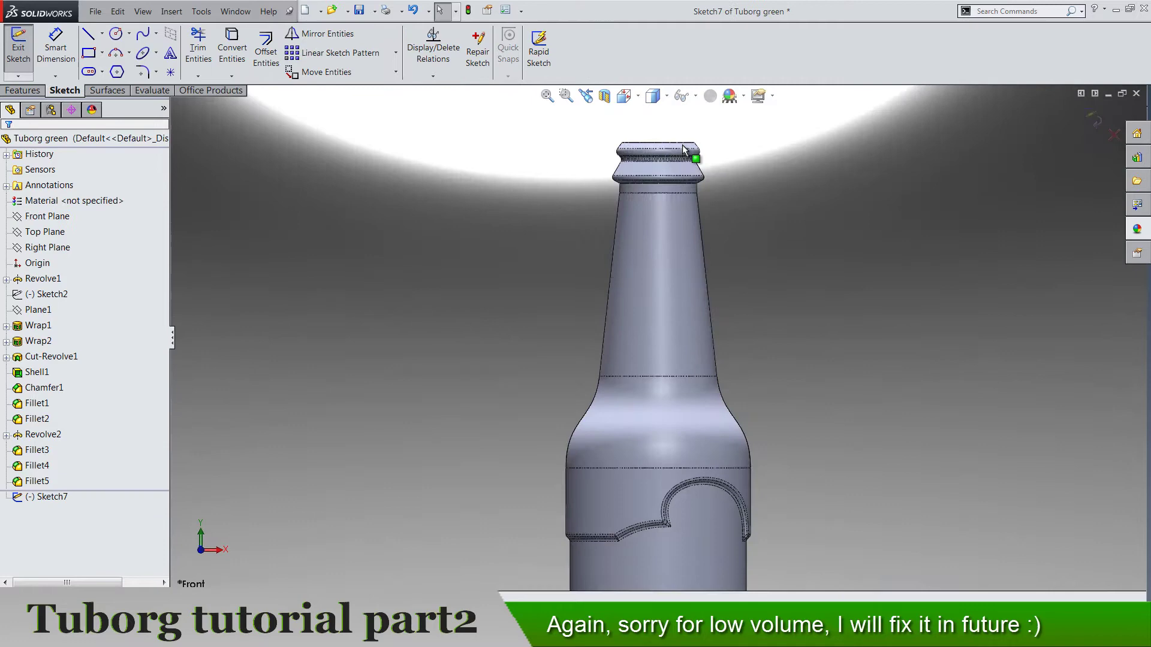
scroll(684, 150, down, 6)
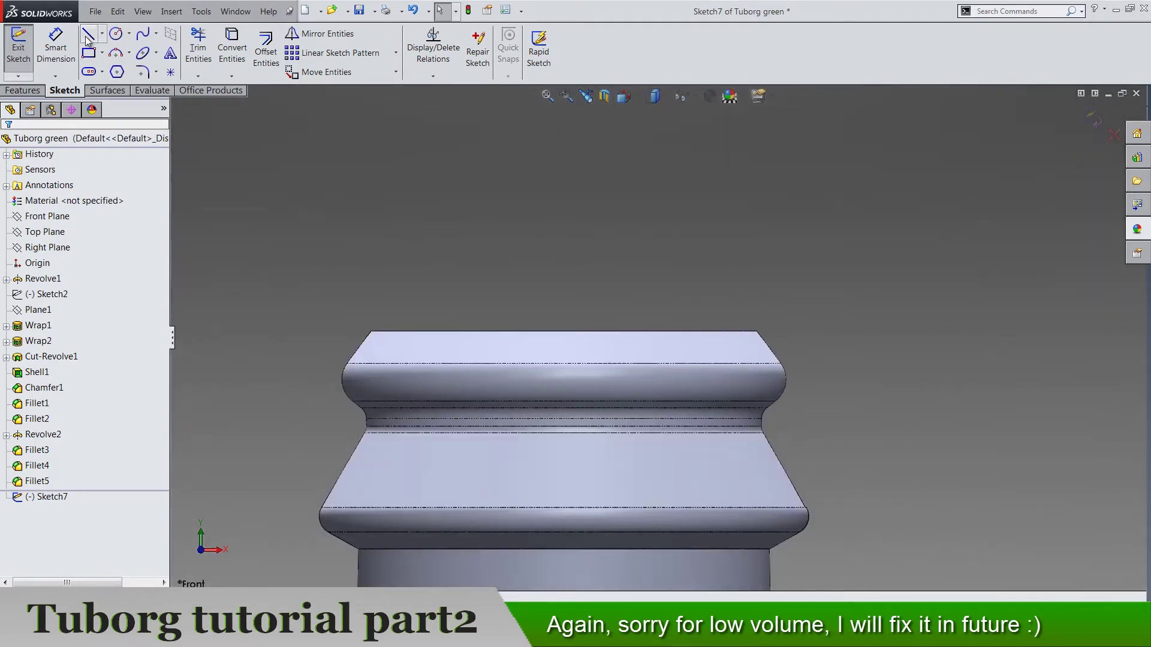
Draw an open bracket above the cap: two horizontal lines joined by a vertical line
click(87, 37)
click(762, 326)
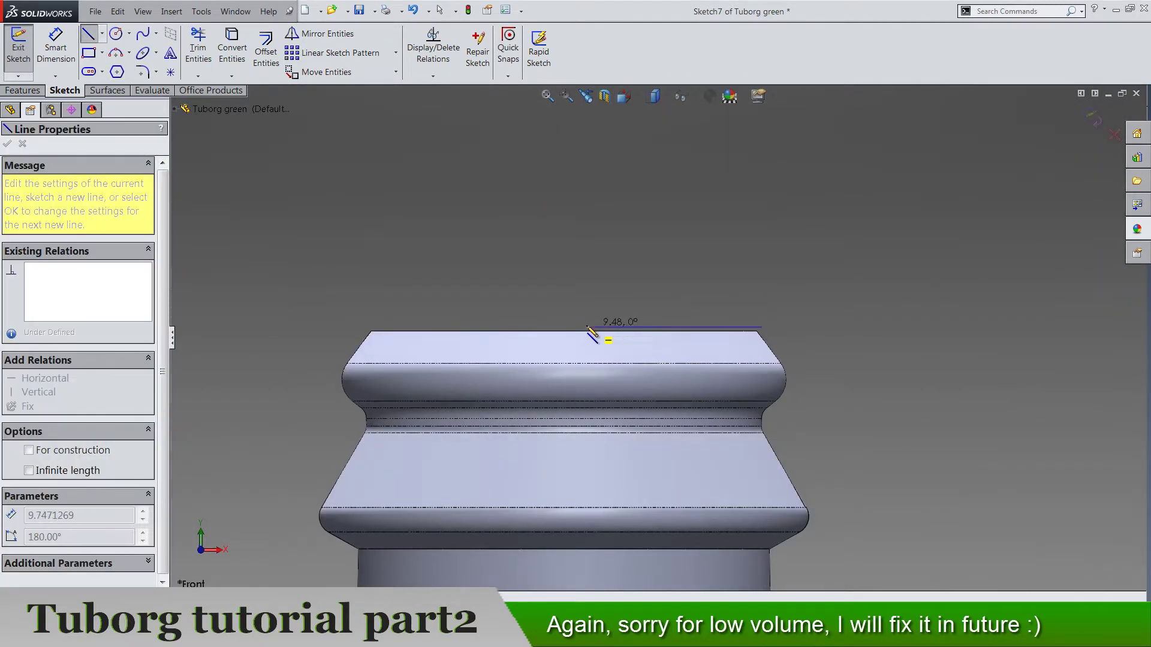
click(586, 327)
click(585, 293)
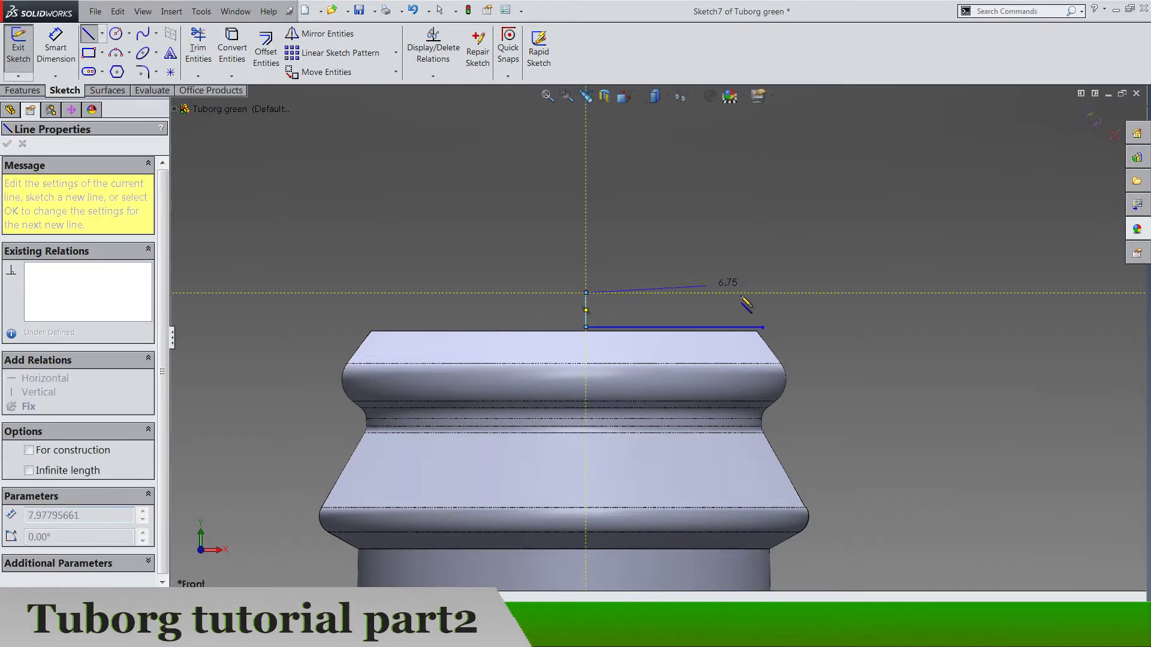
click(762, 293)
key(Escape)
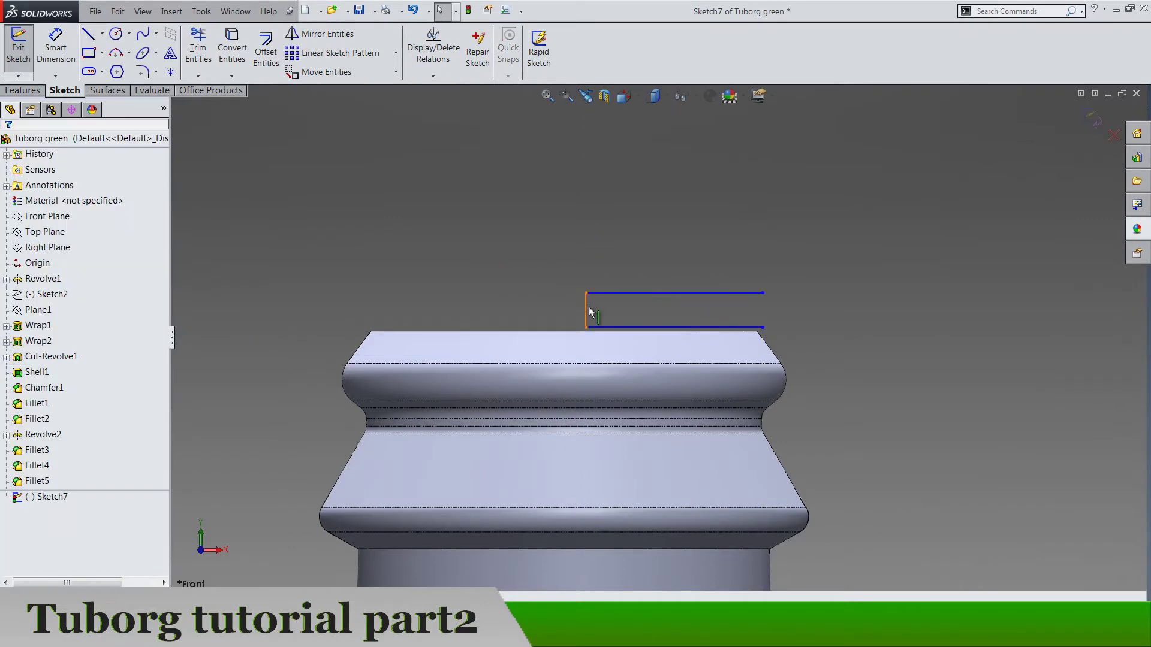
Add a Midpoint relation tying the vertical line's bottom endpoint to the bottom line
click(587, 307)
scroll(630, 390, up, 10)
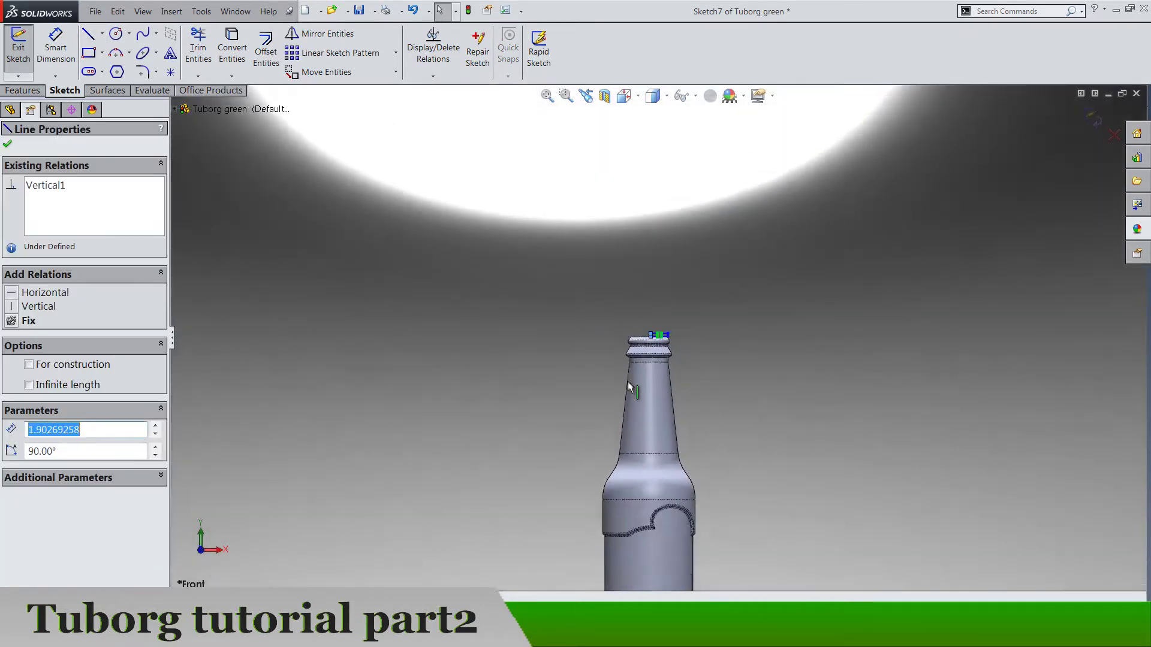
scroll(678, 471, down, 4)
key(Escape)
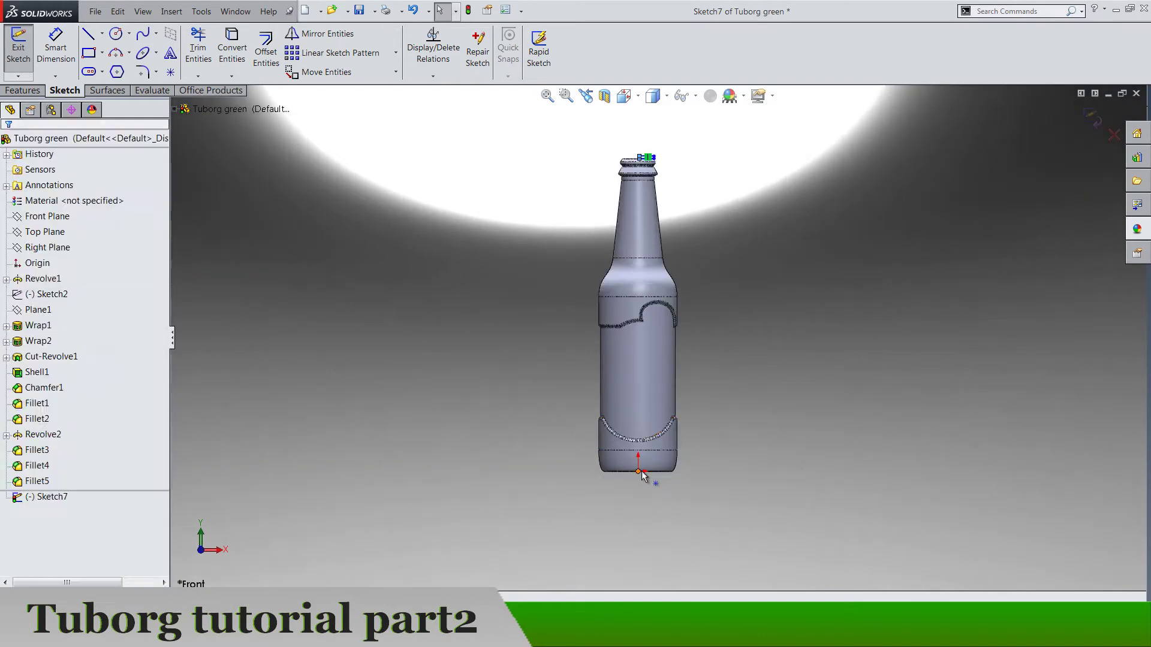
click(639, 472)
ctrl+click(659, 472)
click(677, 426)
scroll(639, 157, down, 15)
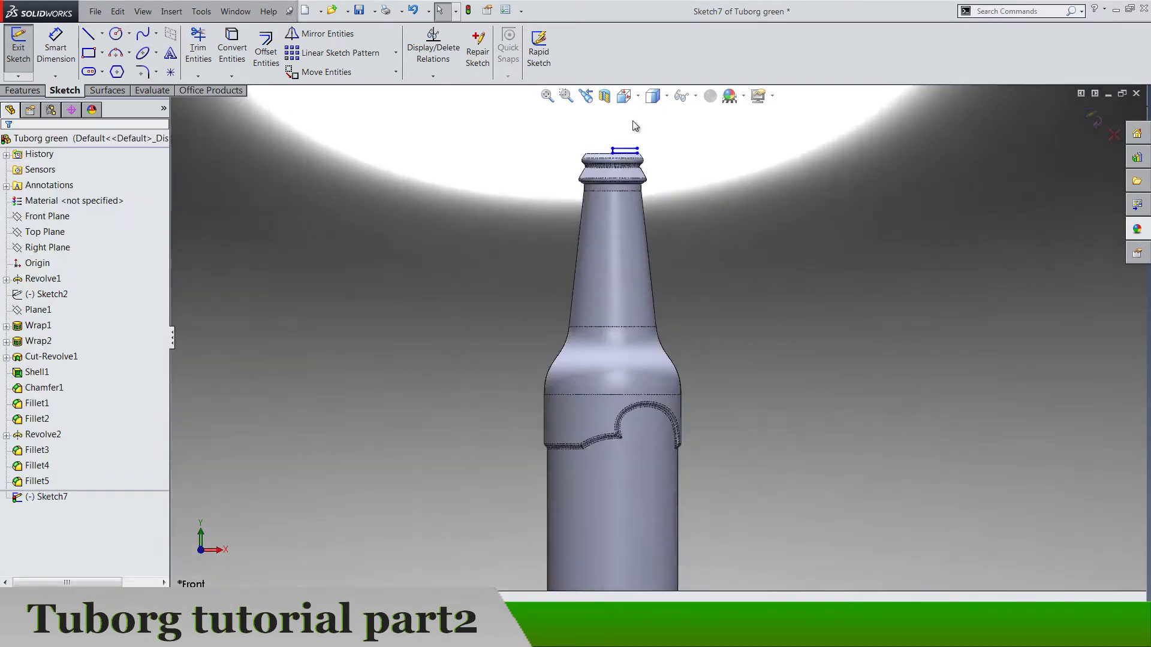
Dimension the bottom line 0.25 above the bottle's top edge
click(60, 48)
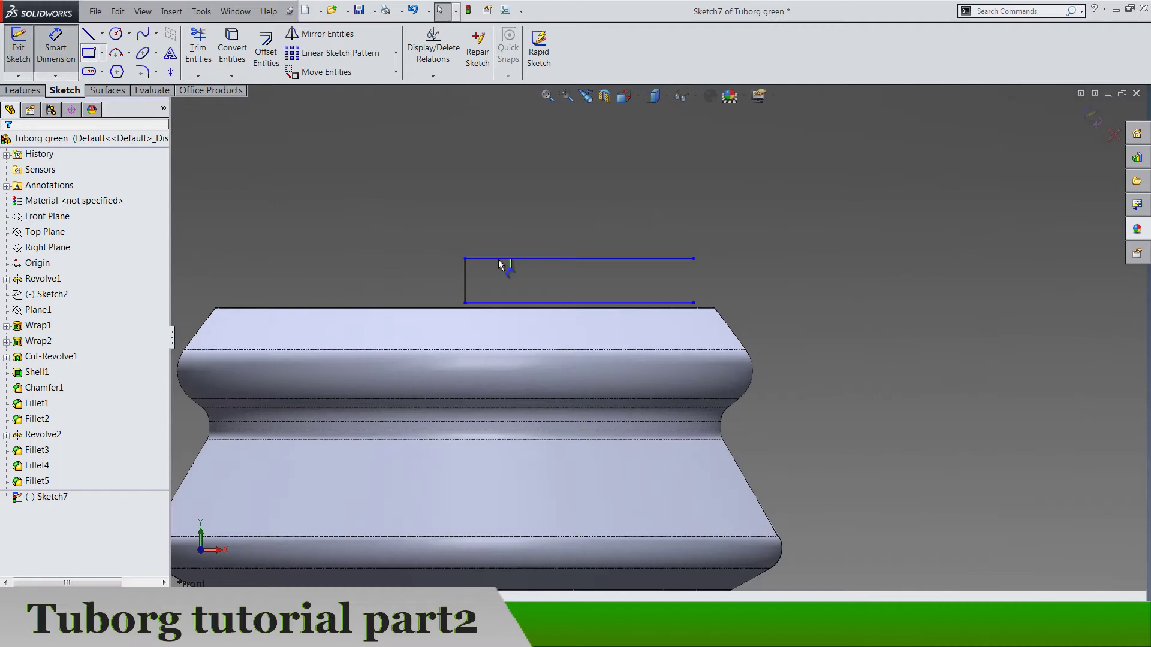
click(527, 304)
click(422, 308)
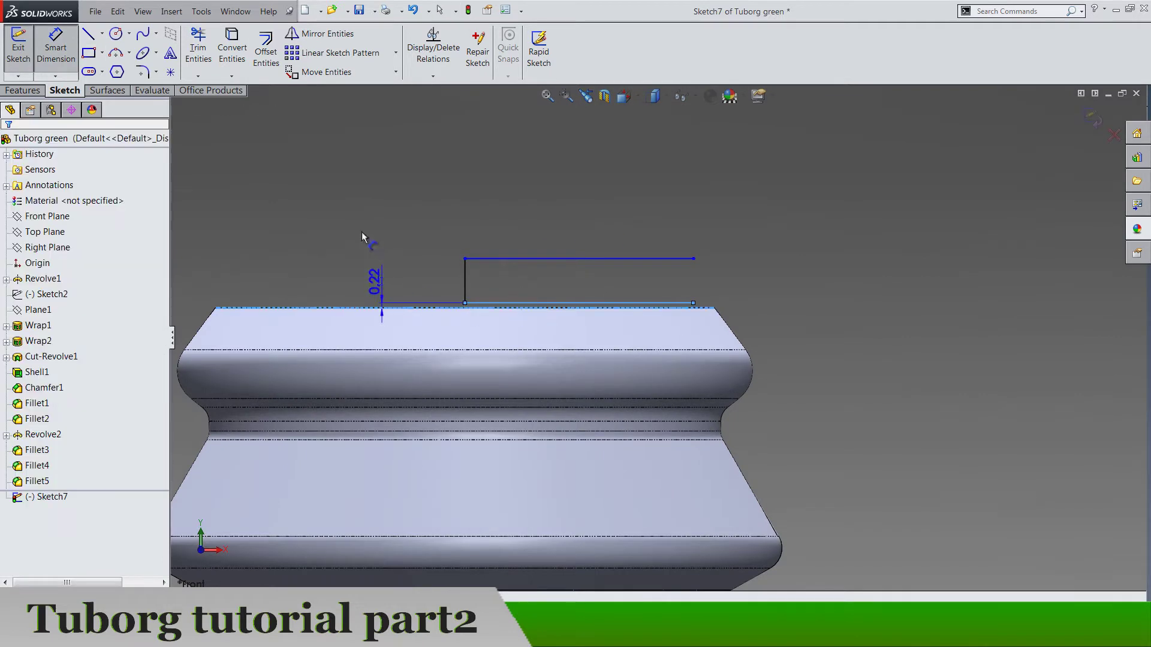
click(362, 235)
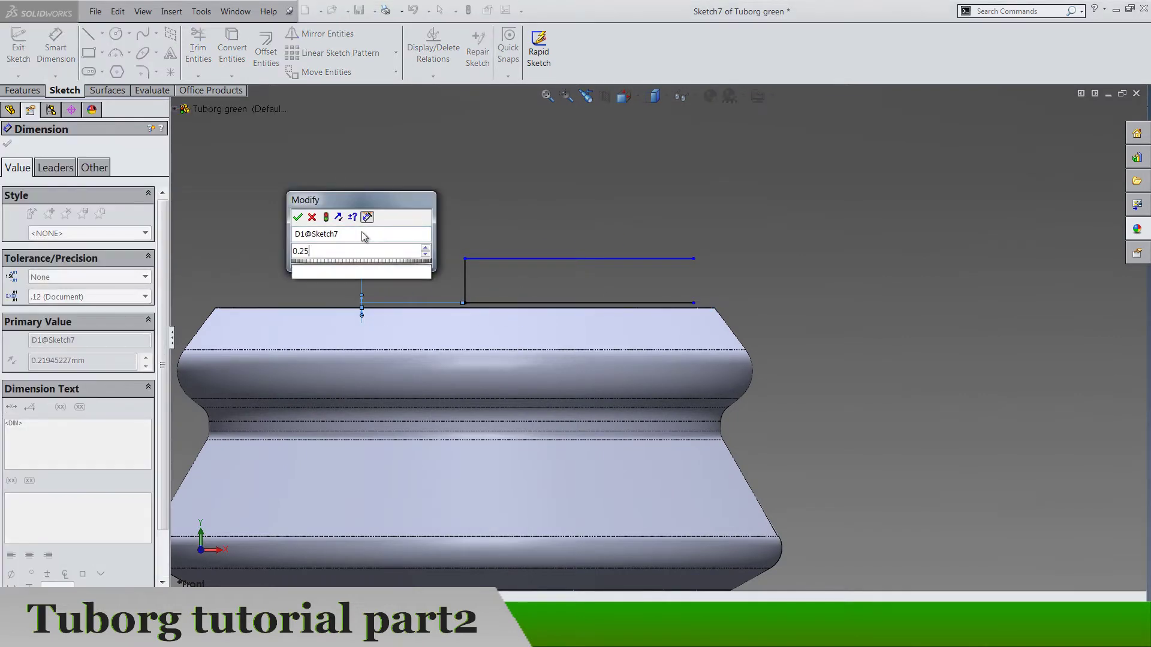
key(Return)
click(436, 228)
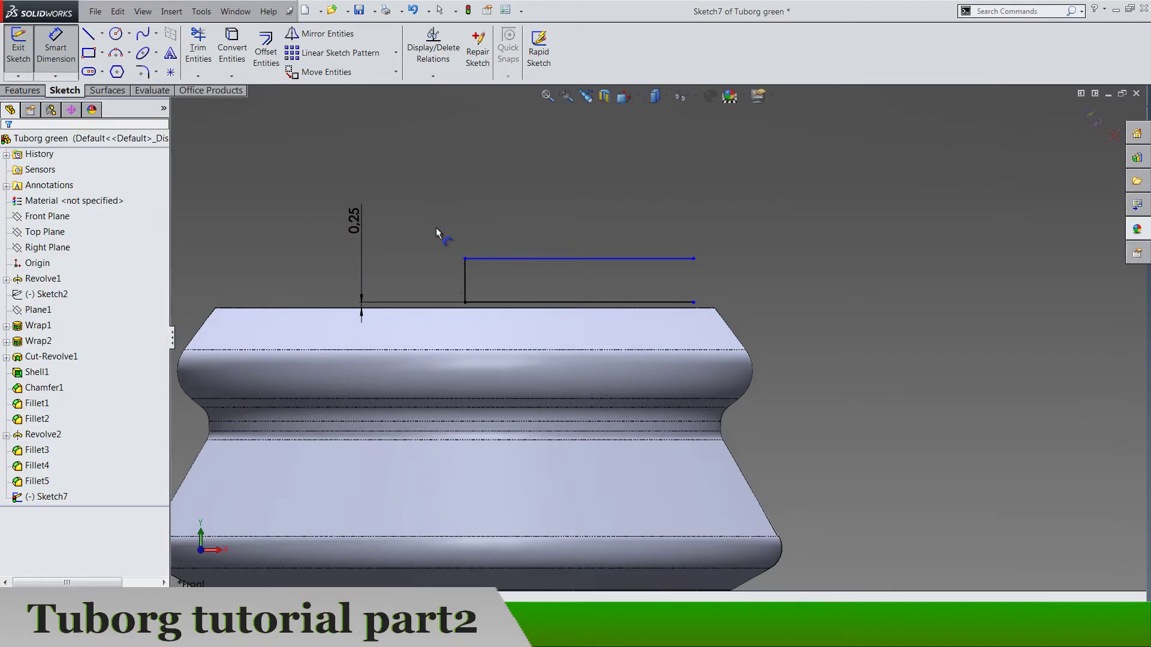
Dimension the vertical line to 0.75 and the upper horizontal line to 10
click(464, 294)
click(433, 189)
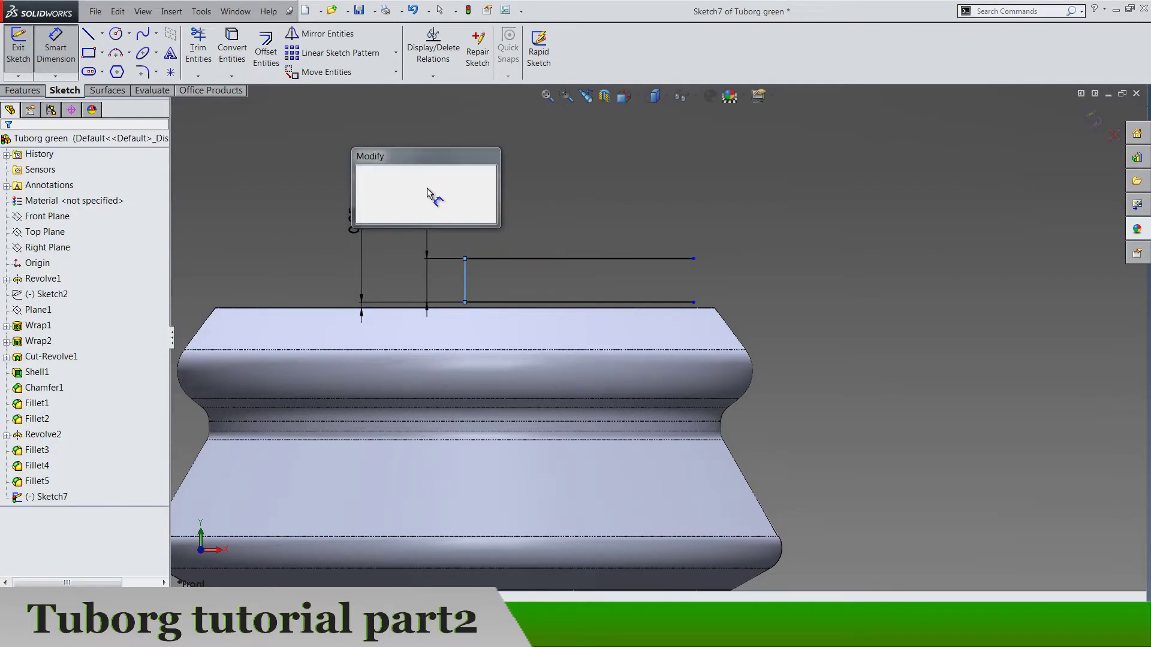
text(0.75)
key(Return)
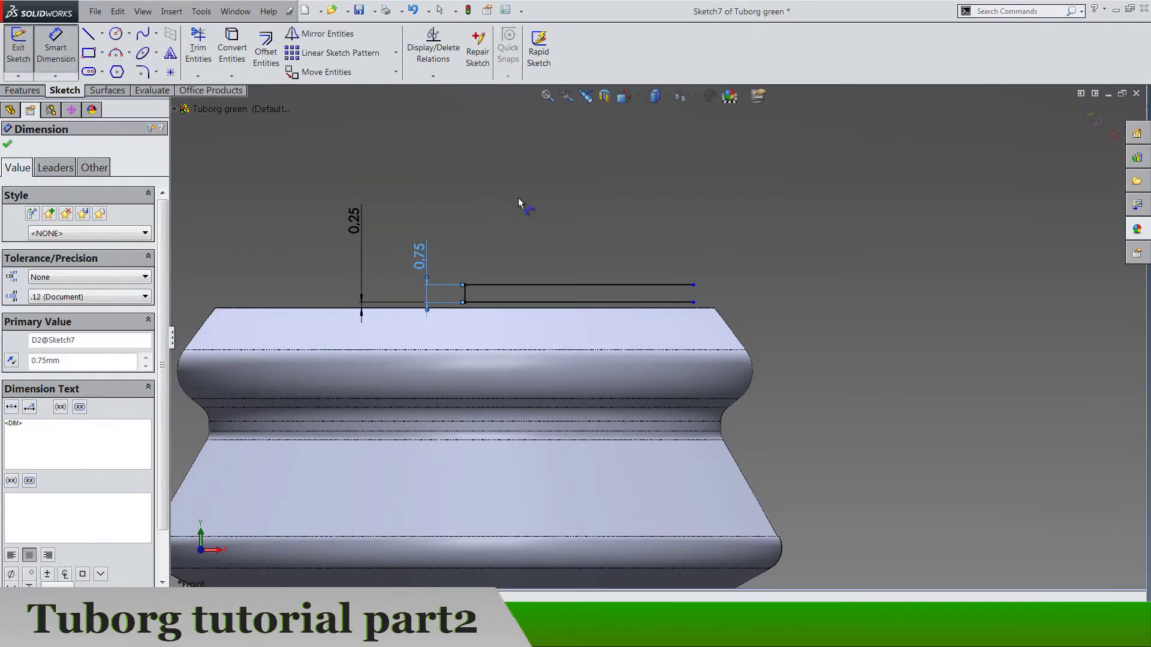
click(521, 199)
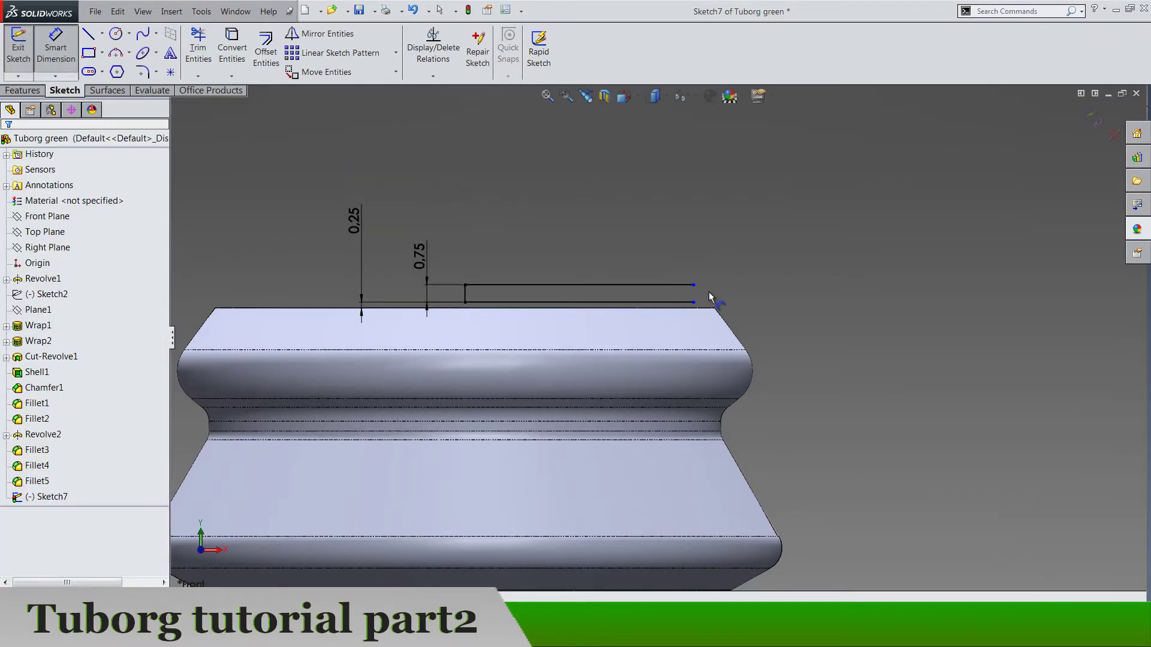
click(612, 286)
click(590, 220)
text(10)
key(Return)
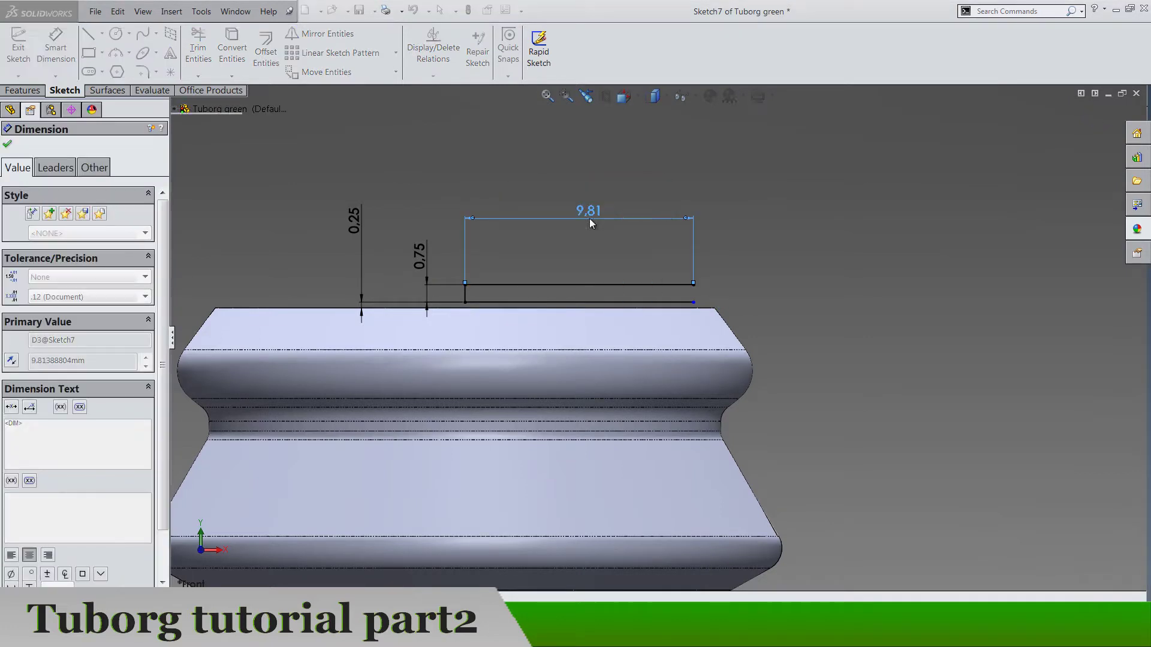
key(Escape)
Make the right endpoints of both horizontal lines vertical to each other
click(696, 302)
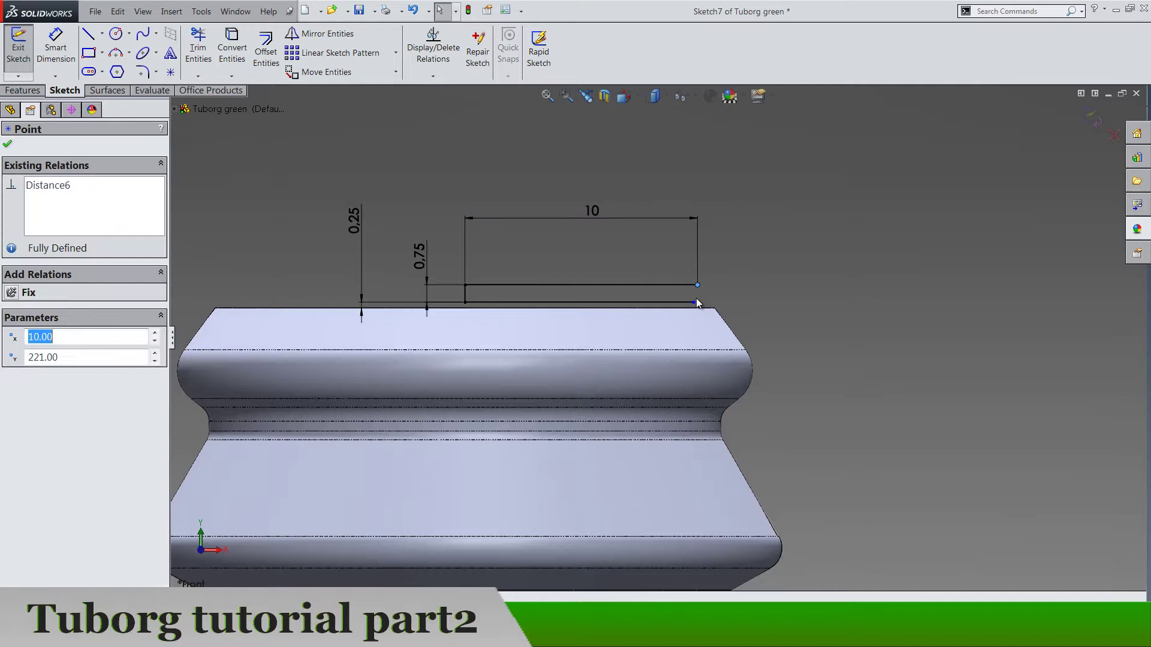
ctrl+click(697, 285)
click(746, 250)
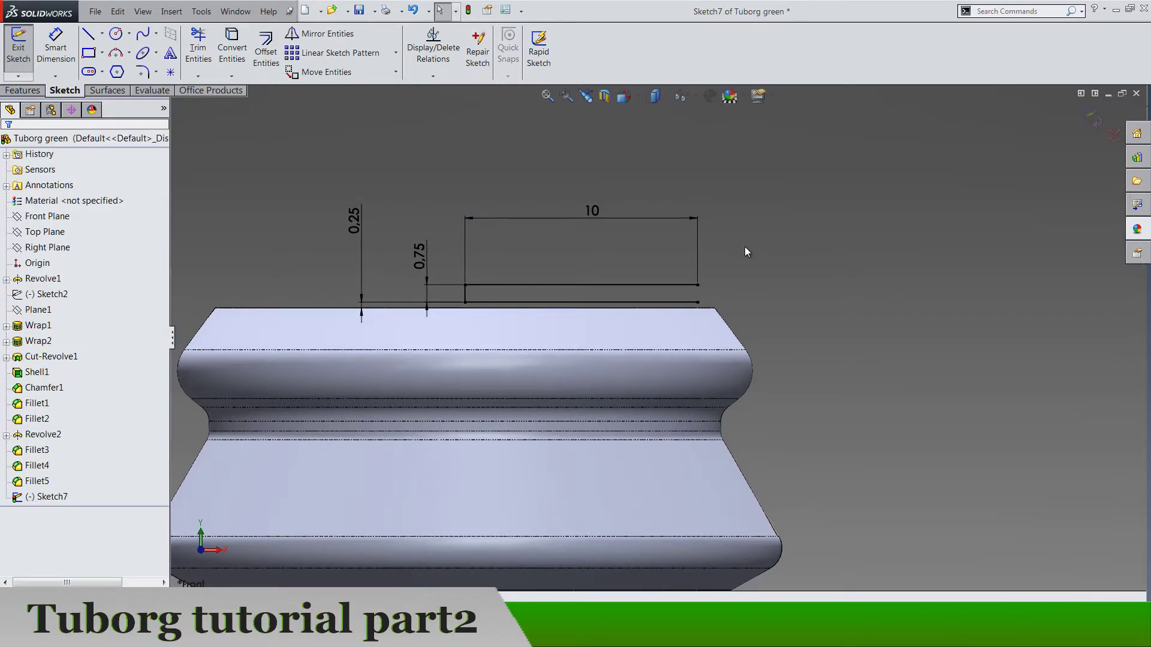
scroll(744, 247, down, 5)
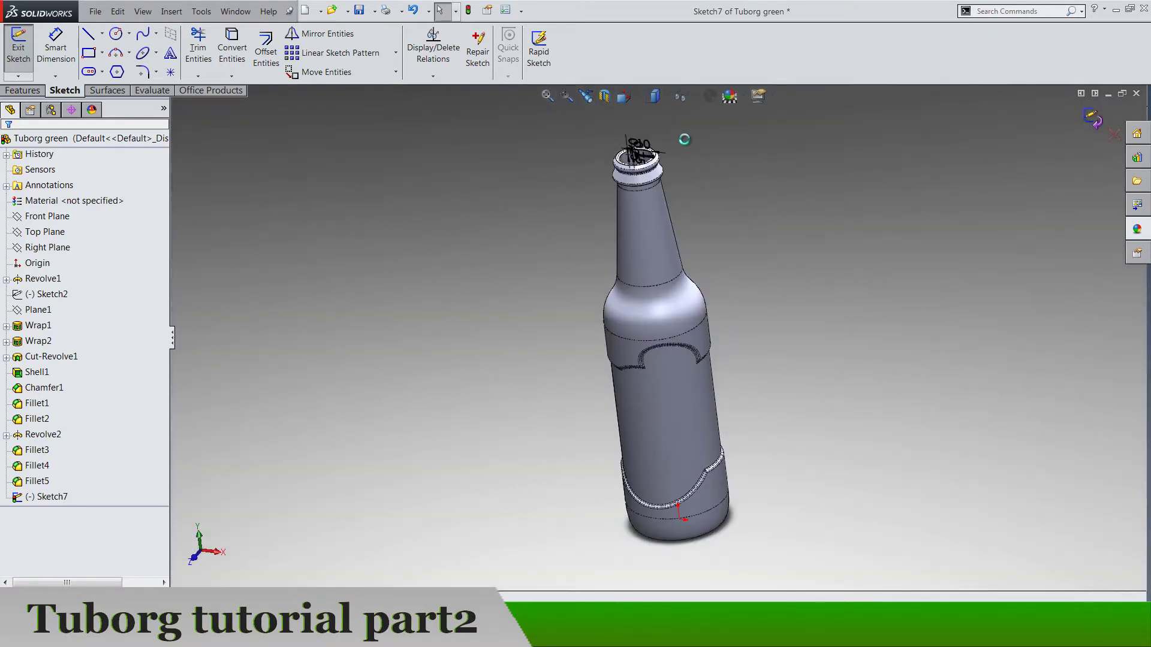
Find Revolve2 from the rim face and open its Sketch6 for editing
scroll(688, 154, up, 8)
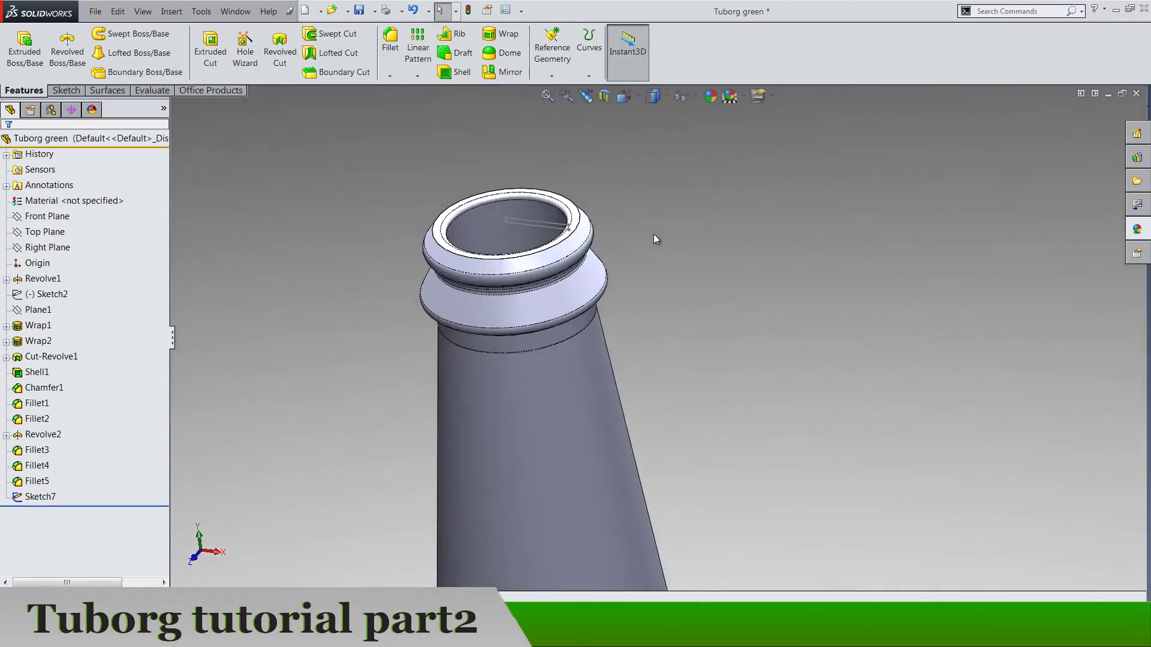
click(536, 266)
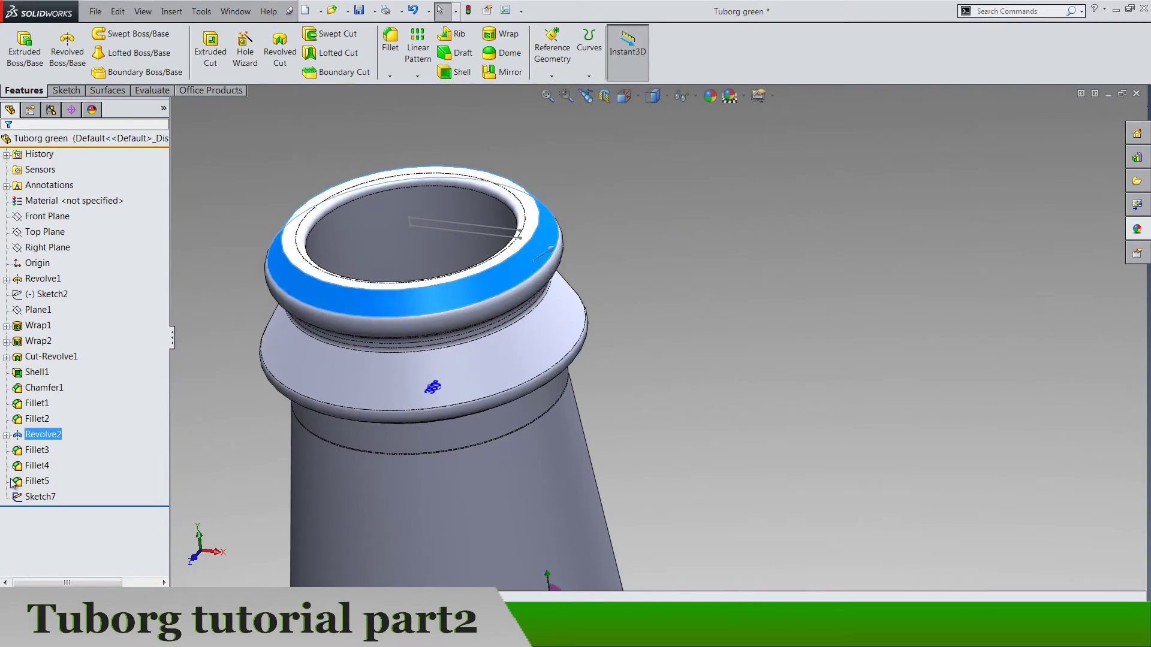
click(7, 435)
right_click(47, 453)
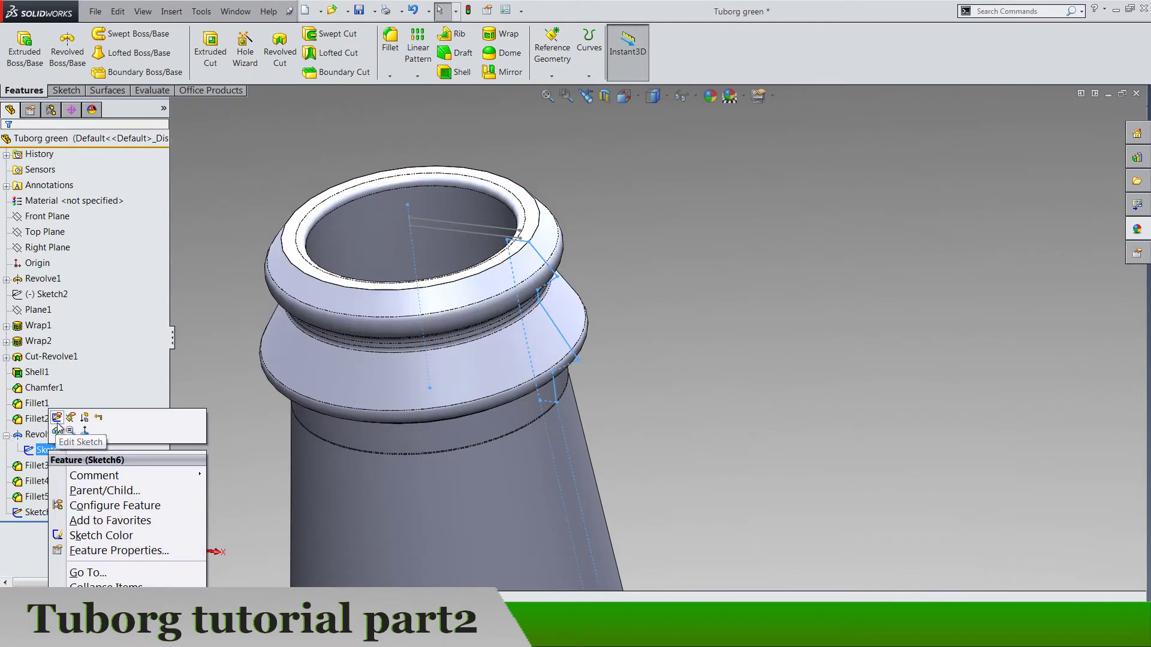
click(59, 420)
Delete the existing dimension of 2 in Sketch6
click(532, 199)
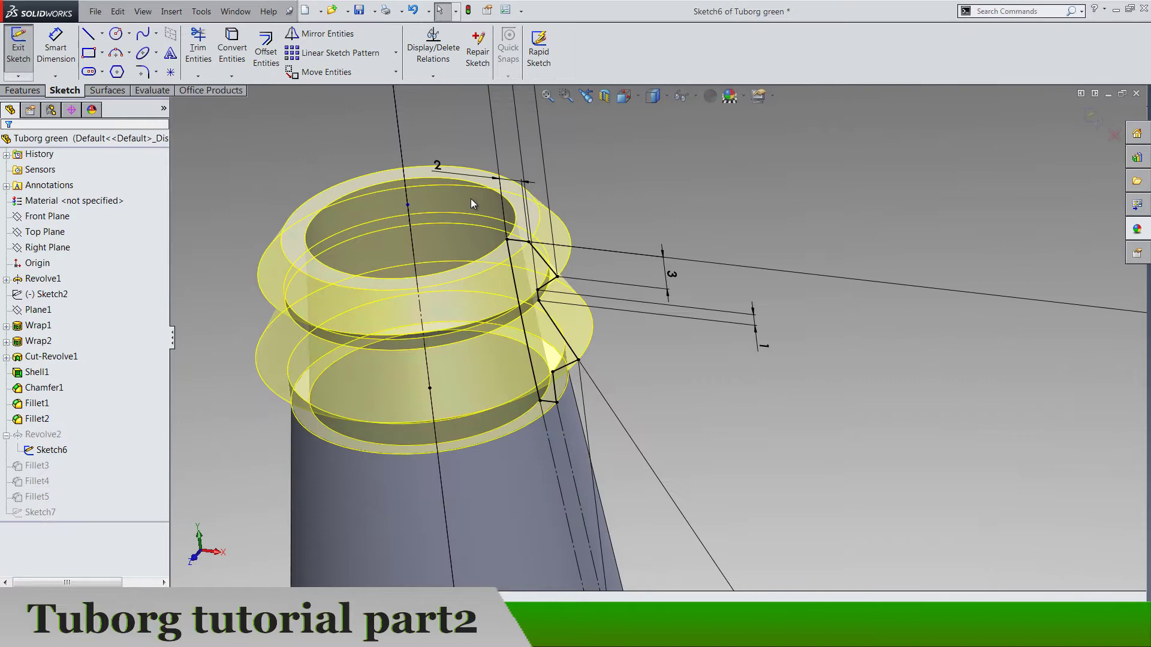
click(439, 170)
key(Delete)
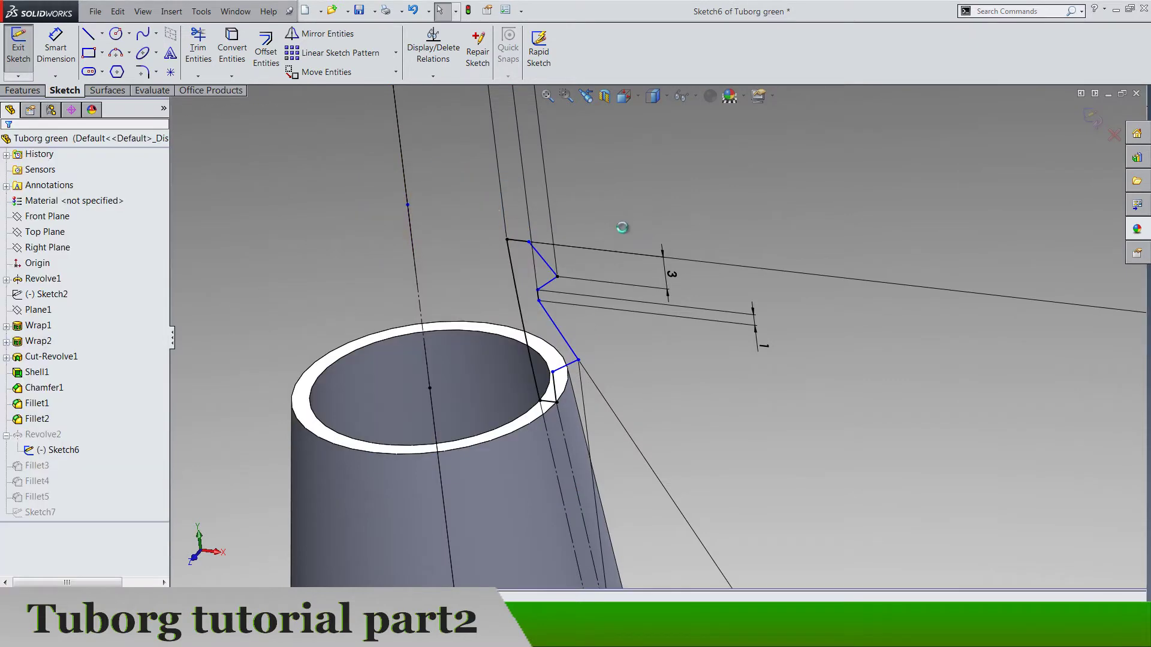
scroll(530, 267, down, 3)
Dimension the angle between the neck's top line and slanted line to 45°, viewed from the front
click(56, 46)
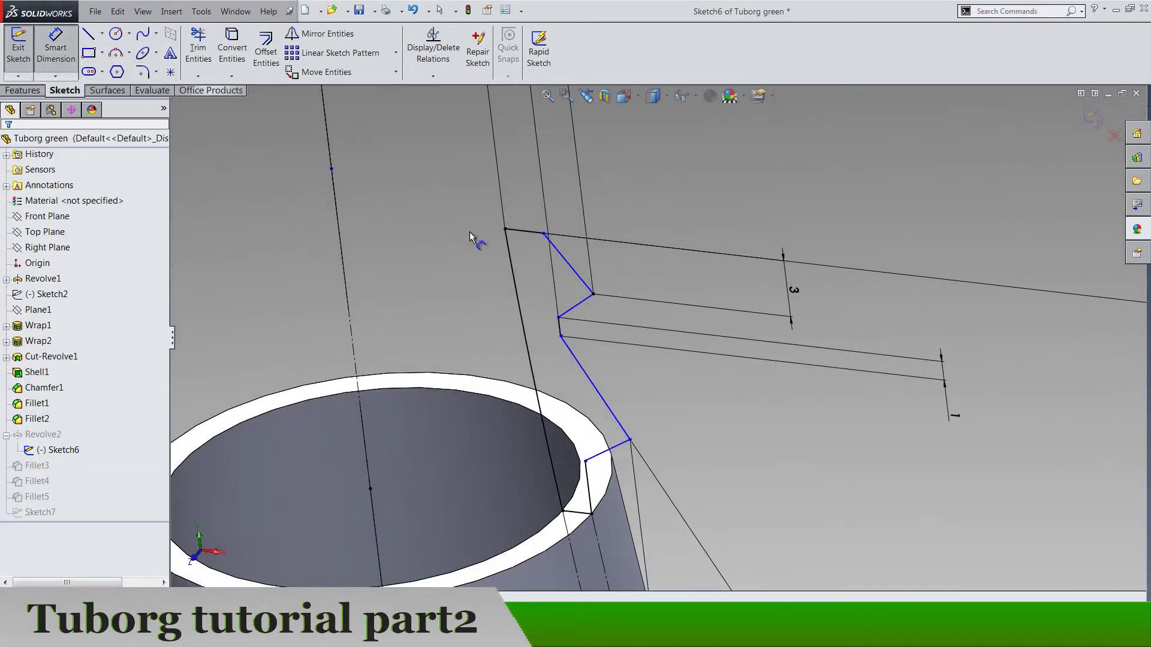
click(536, 240)
click(554, 255)
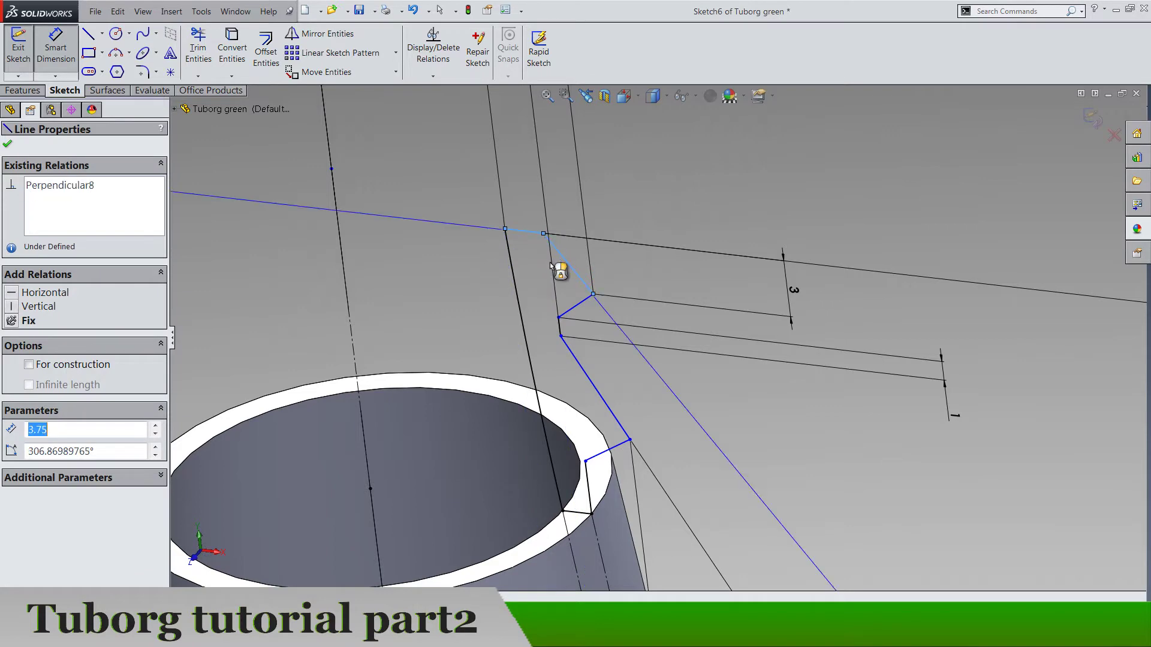
click(666, 287)
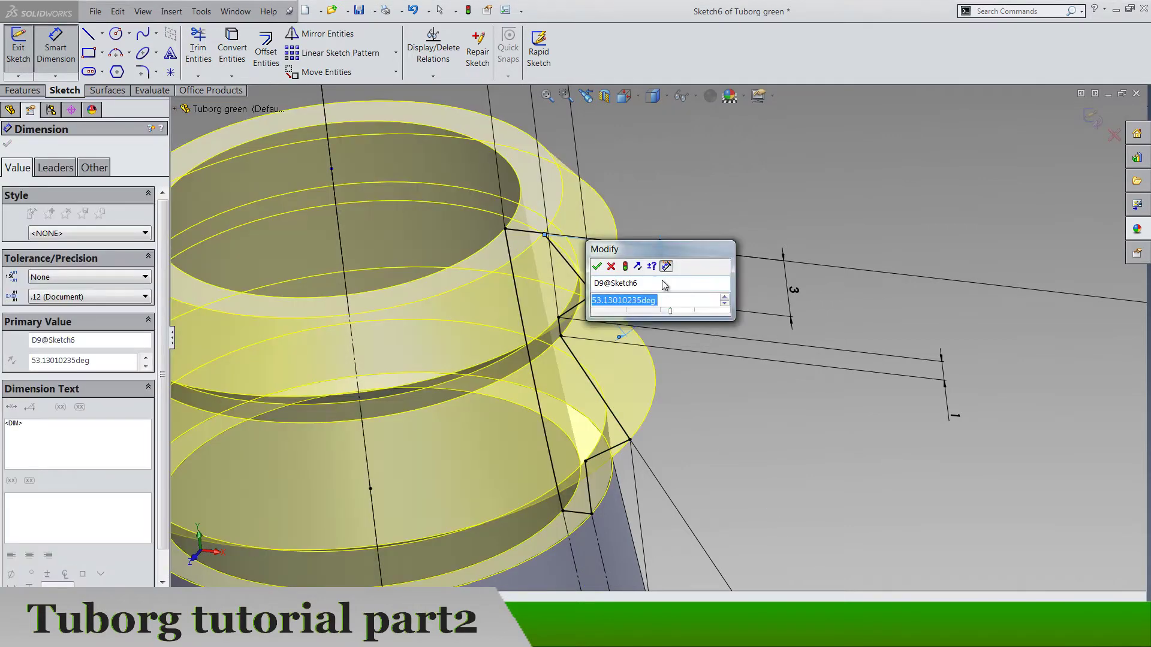
text(45)
key(Return)
click(668, 193)
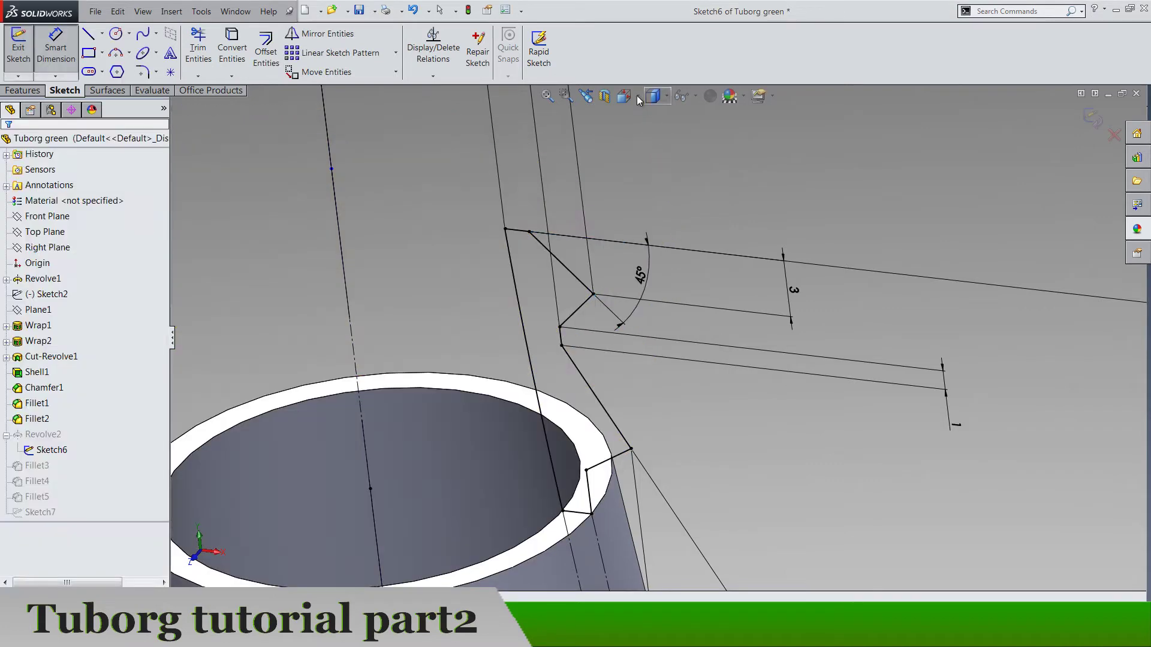
click(646, 151)
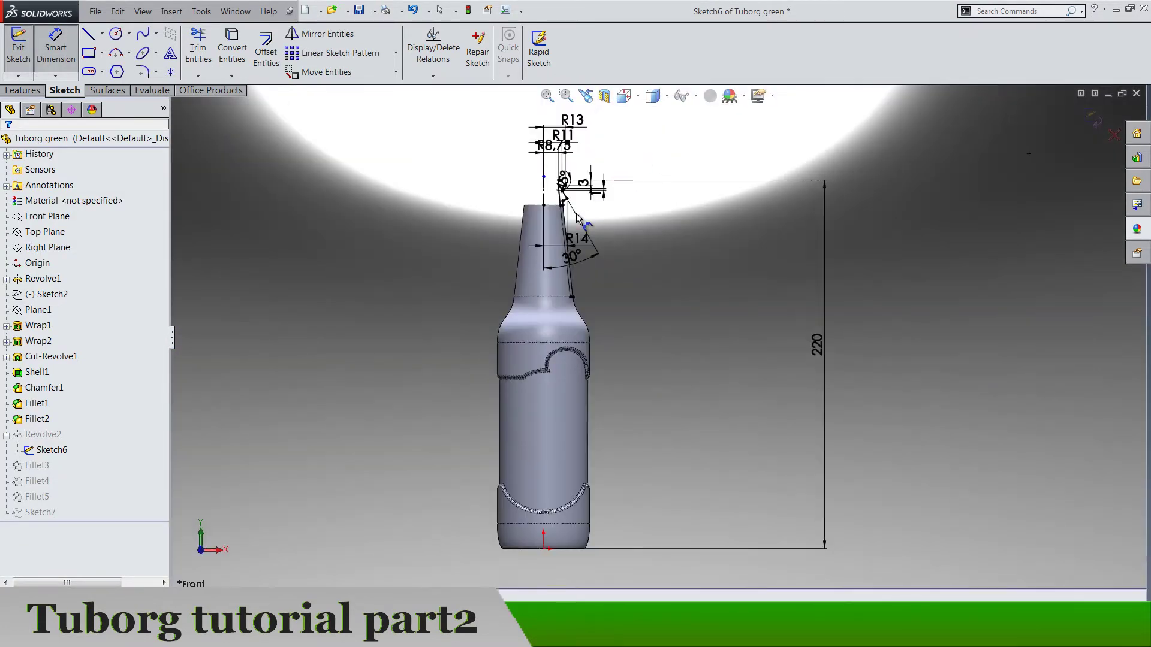
scroll(570, 203, down, 6)
scroll(590, 204, down, 5)
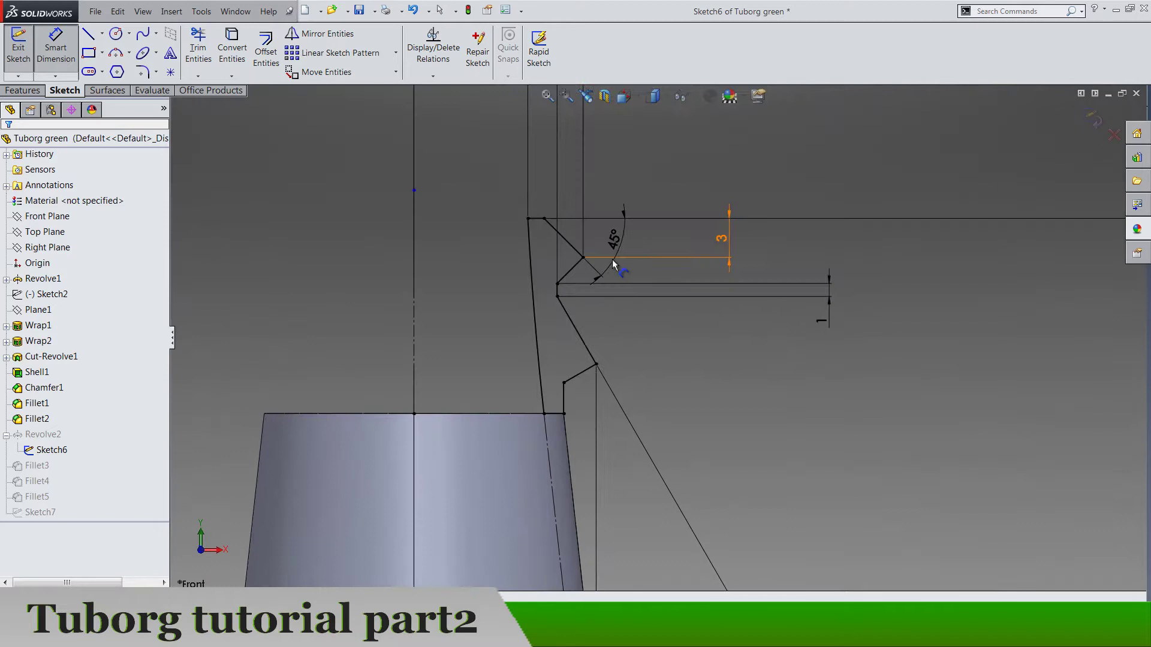
scroll(735, 257, up, 7)
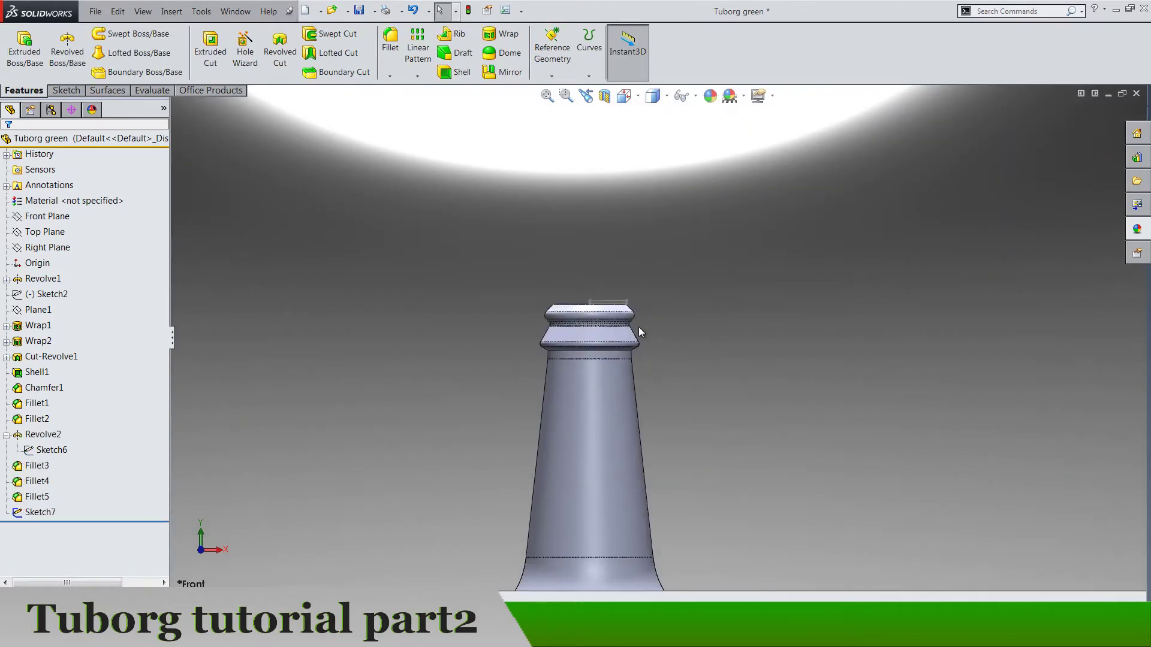
Reopen Sketch7 for editing and zoom in on the bottle lip
scroll(639, 331, down, 5)
click(43, 498)
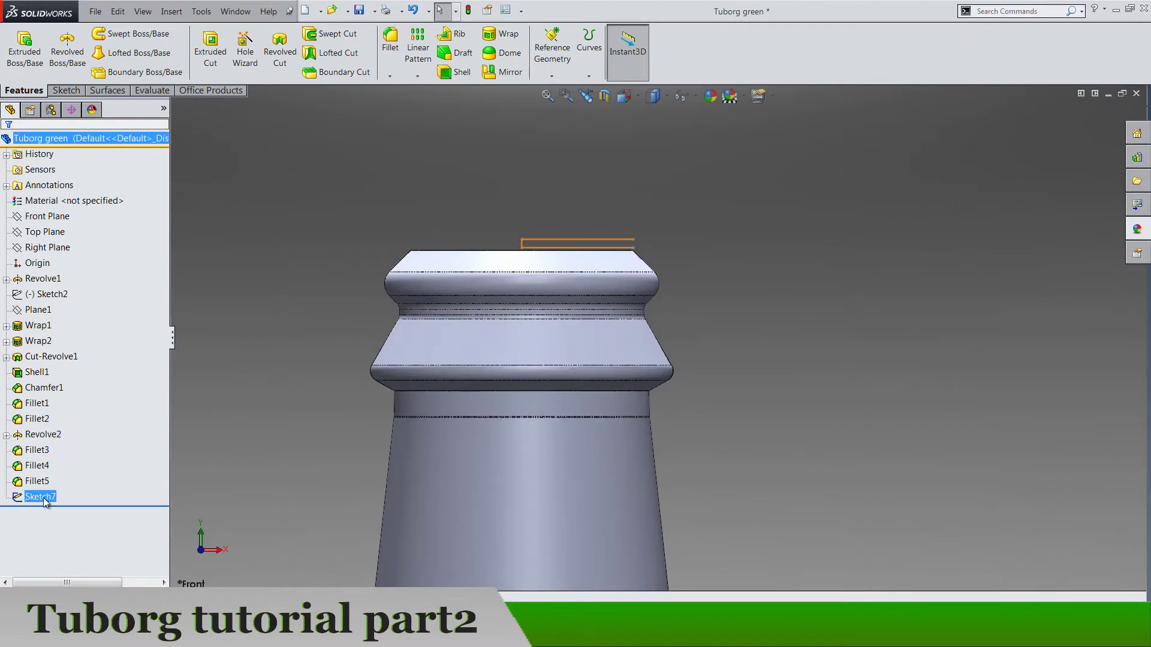
right_click(45, 497)
click(53, 371)
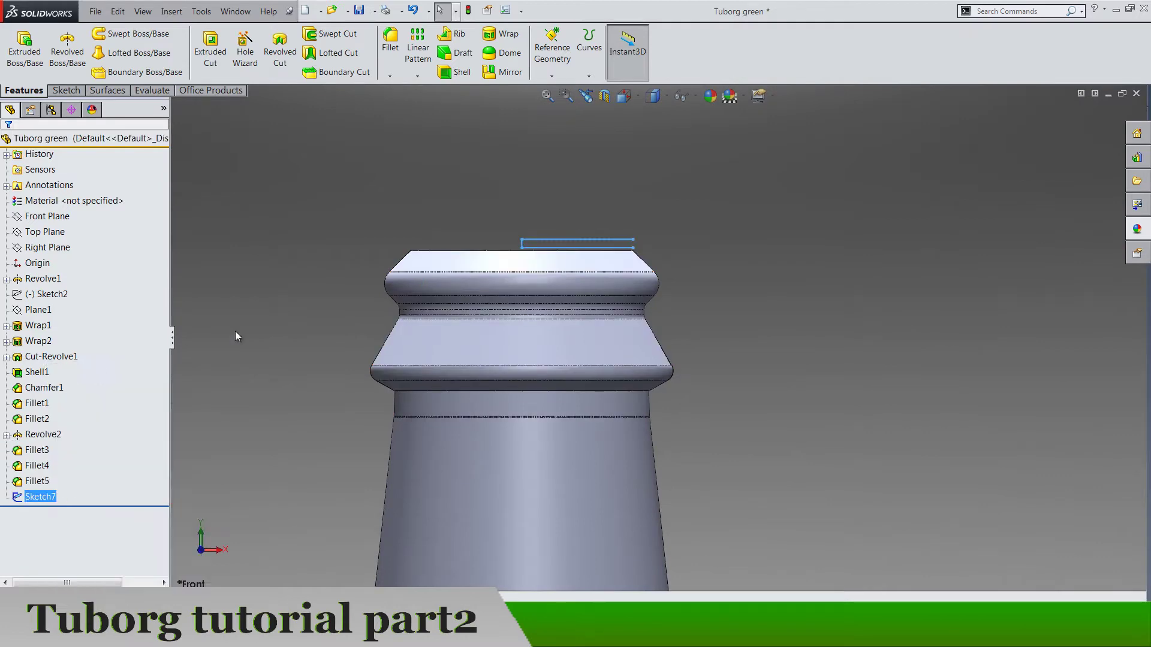
scroll(623, 290, down, 5)
scroll(548, 319, down, 5)
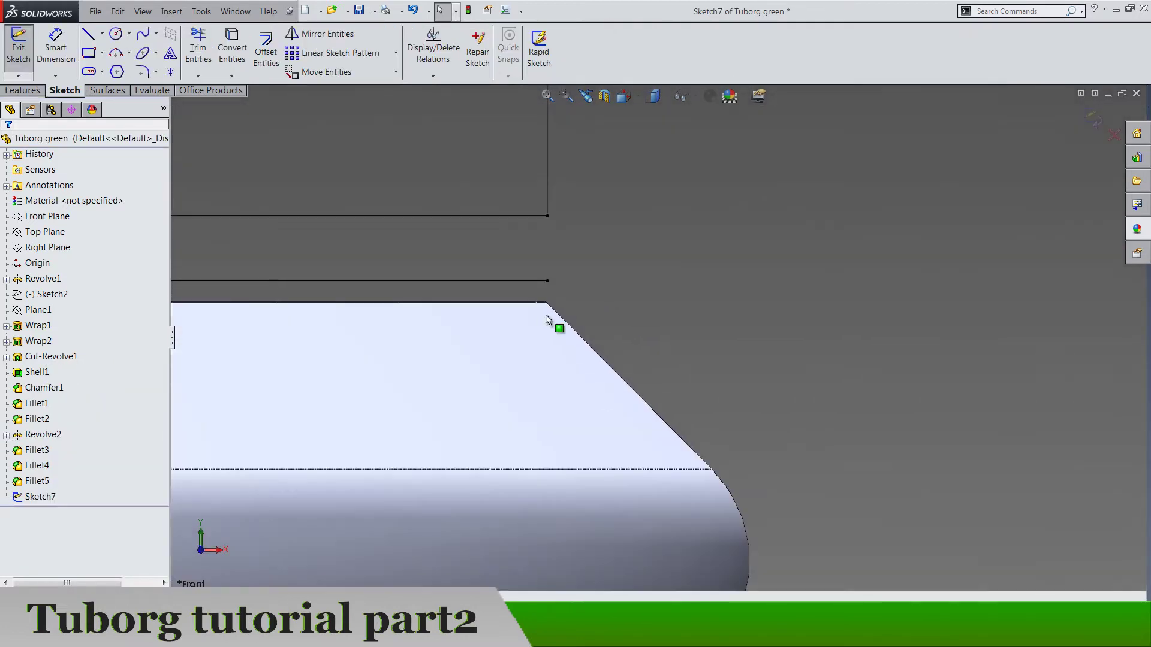
scroll(694, 282, up, 4)
scroll(694, 283, up, 5)
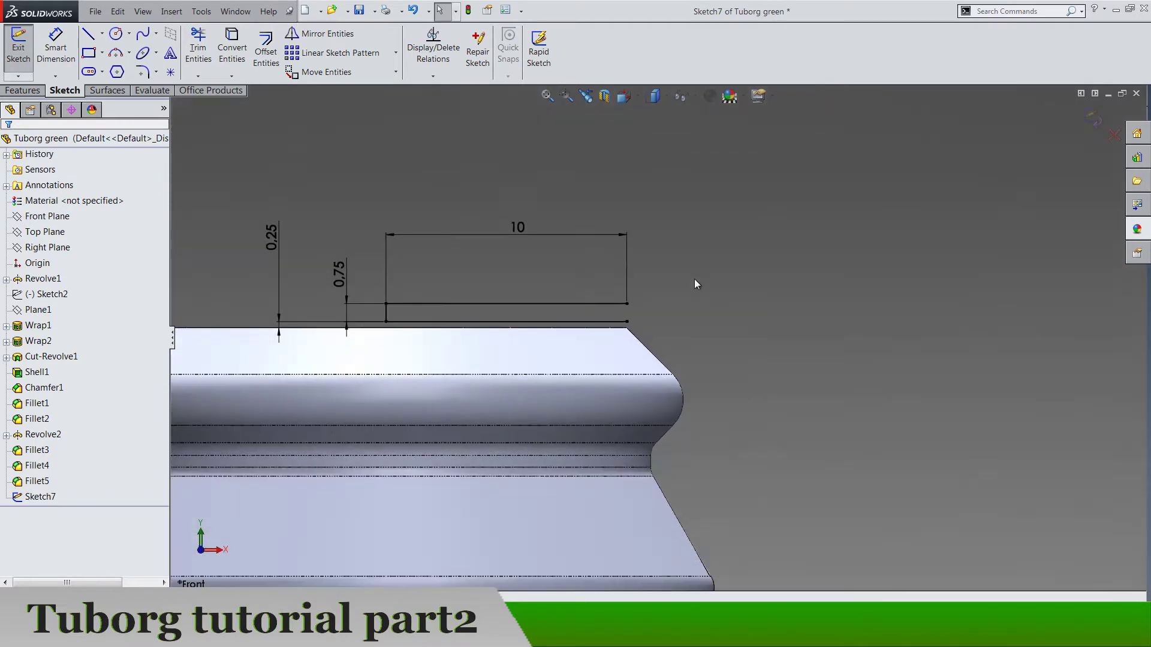
scroll(671, 362, down, 4)
scroll(651, 237, down, 3)
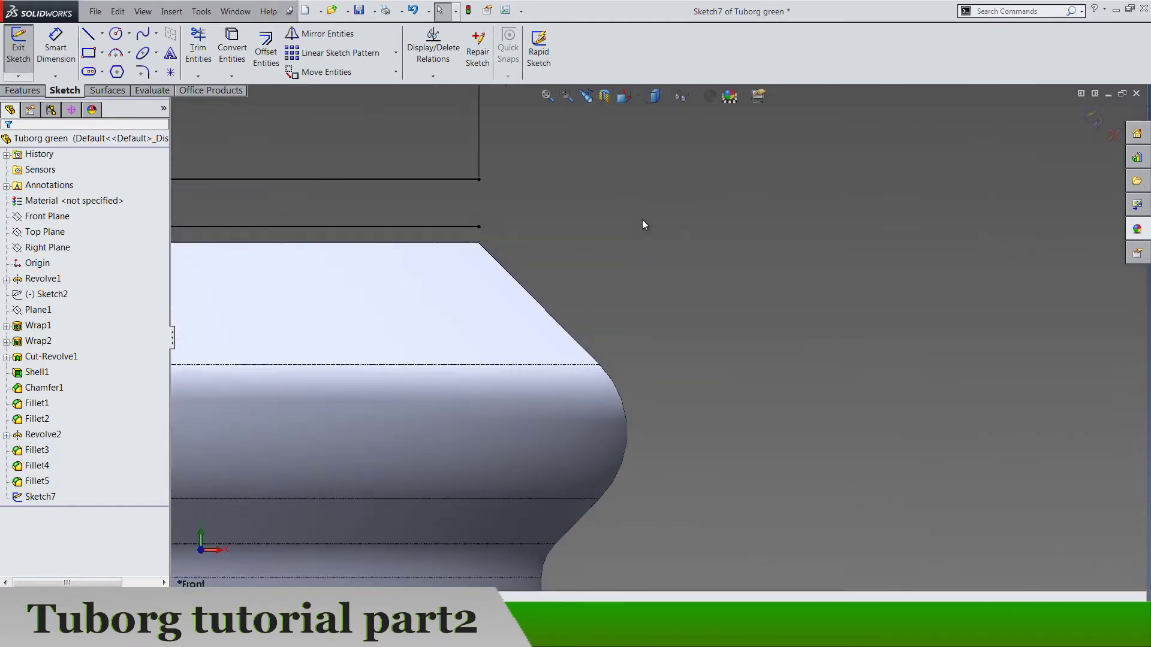
scroll(627, 252, up, 2)
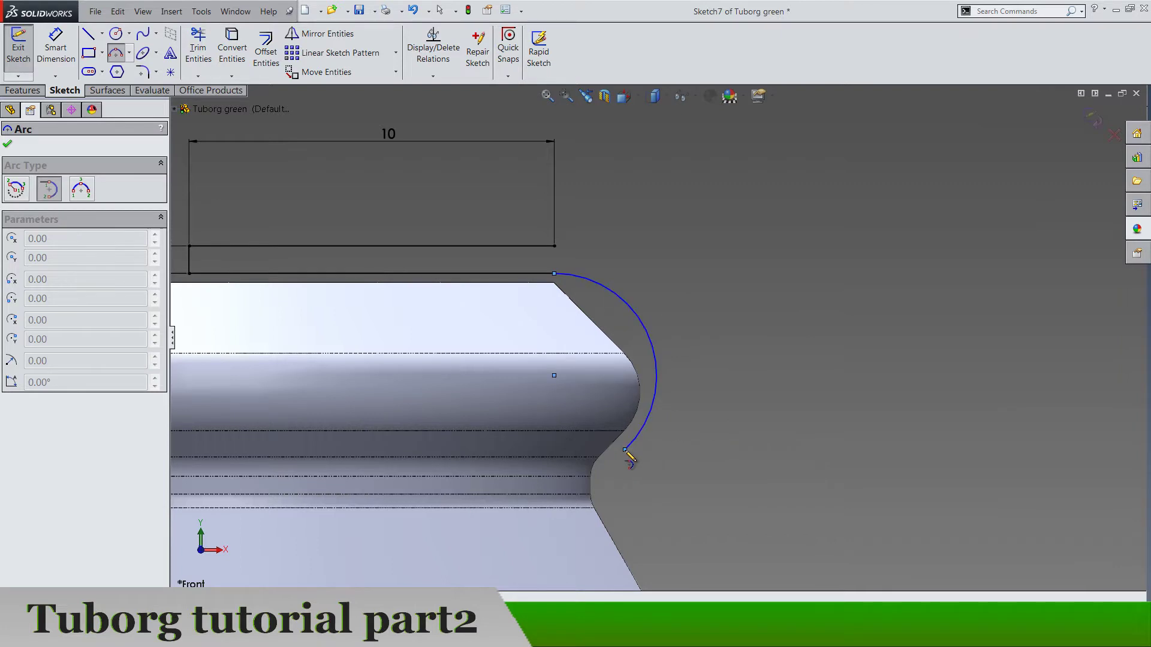
Dimension the arc's endpoints to a vertical height of 5
click(56, 49)
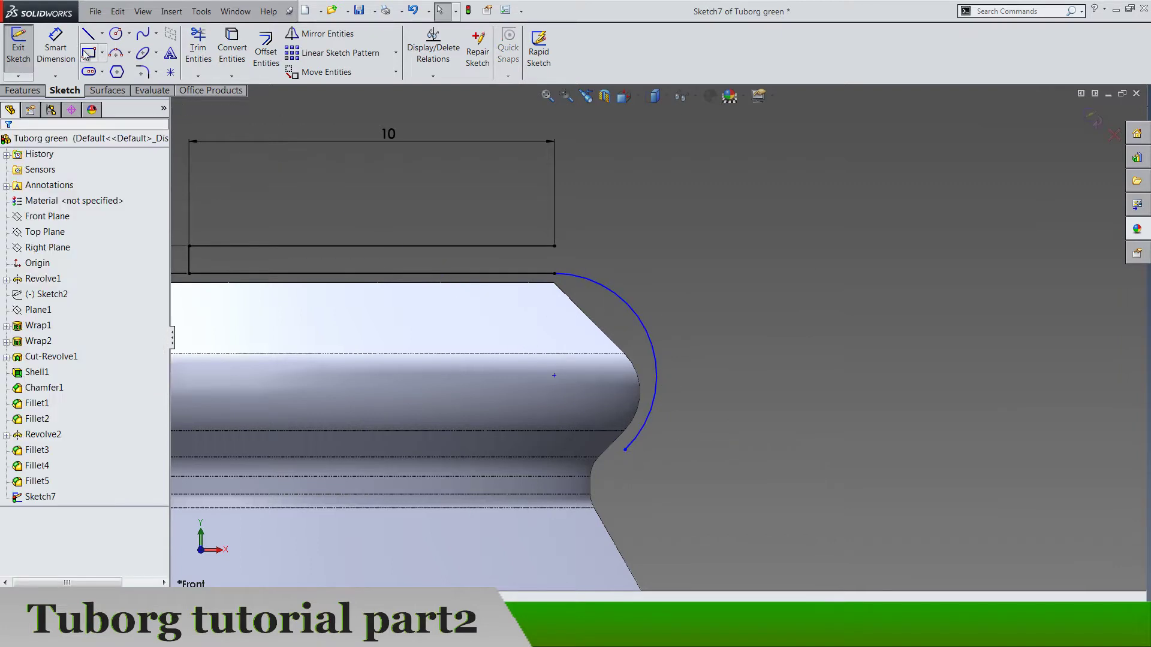
click(554, 274)
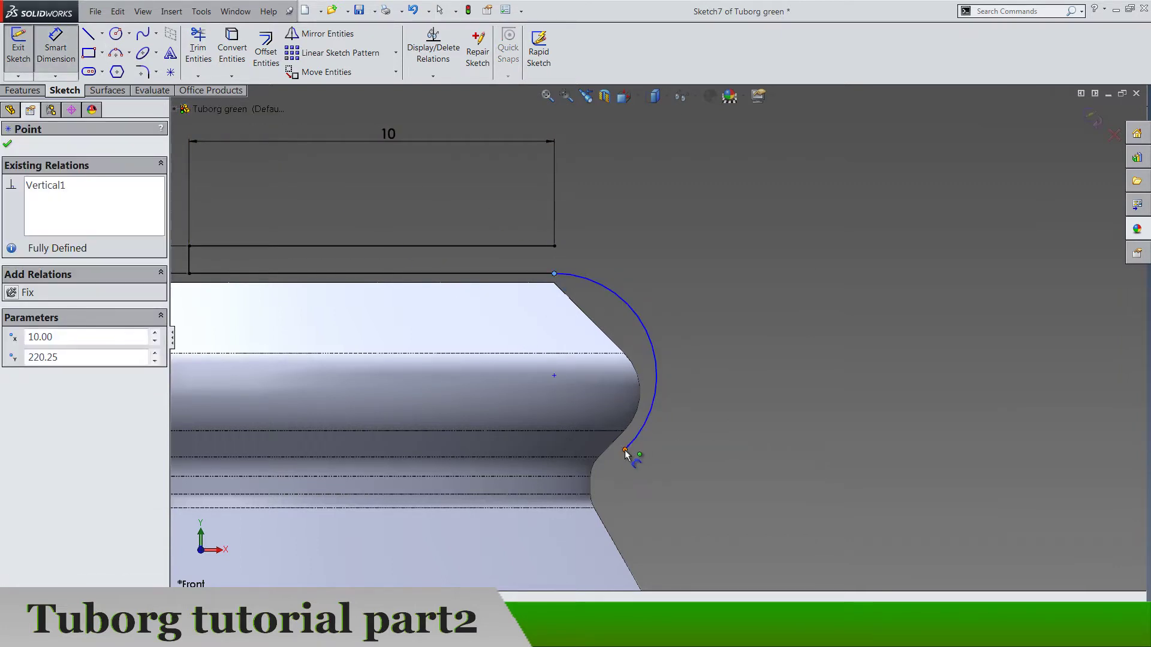
click(625, 450)
click(816, 376)
click(751, 344)
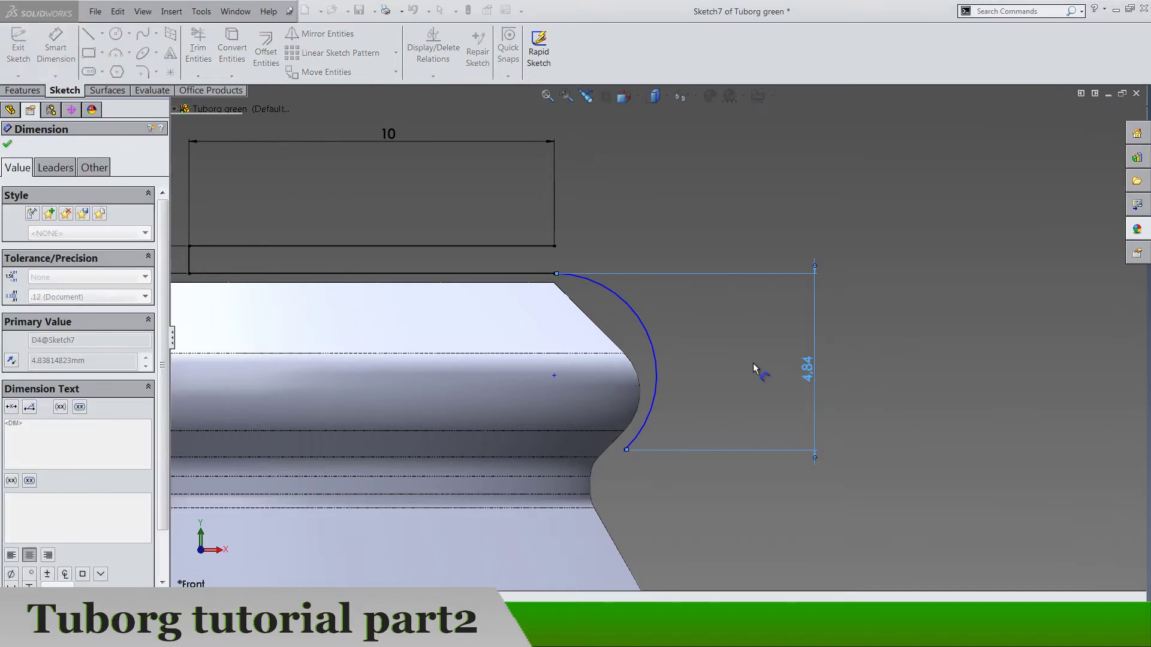
click(716, 294)
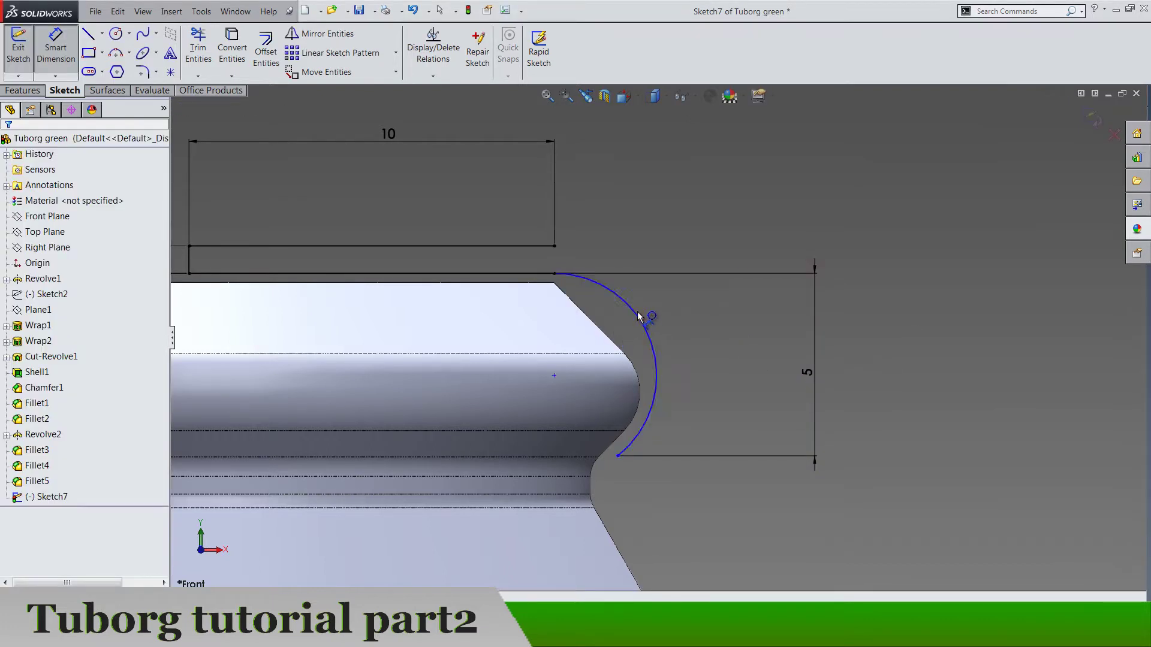
Give the arc a radius of R2.75
click(639, 316)
click(797, 175)
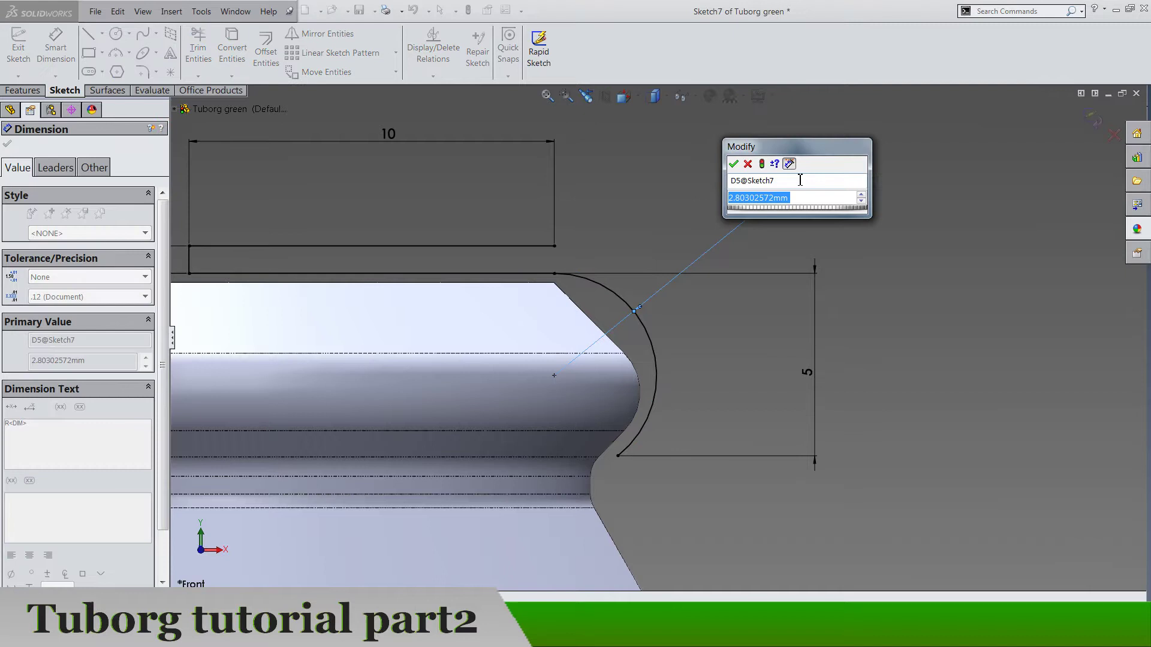
text(2.75)
key(Return)
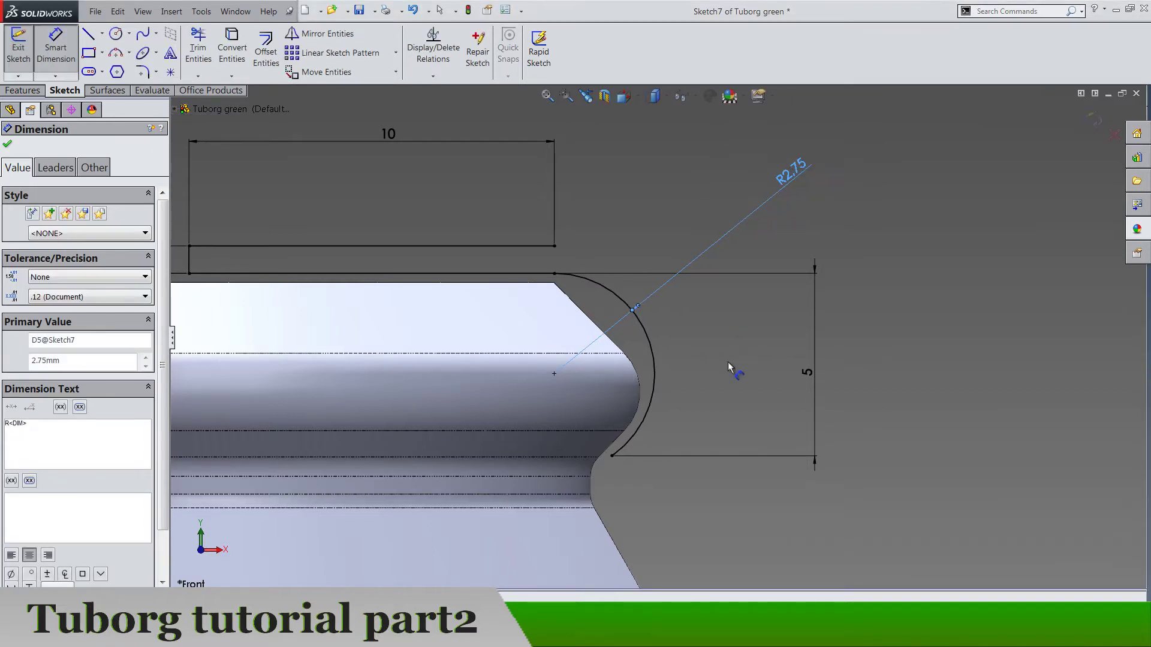
click(708, 404)
scroll(628, 477, down, 3)
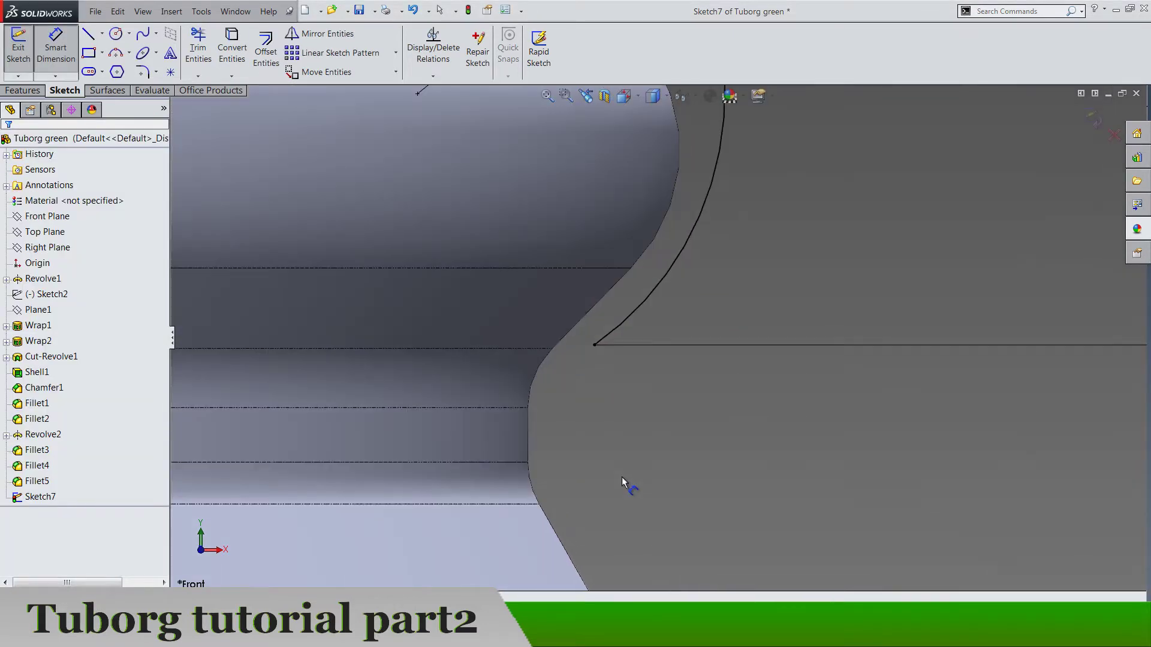
Draw a tangent arc continuing from the end of the lip arc
scroll(638, 400, up, 5)
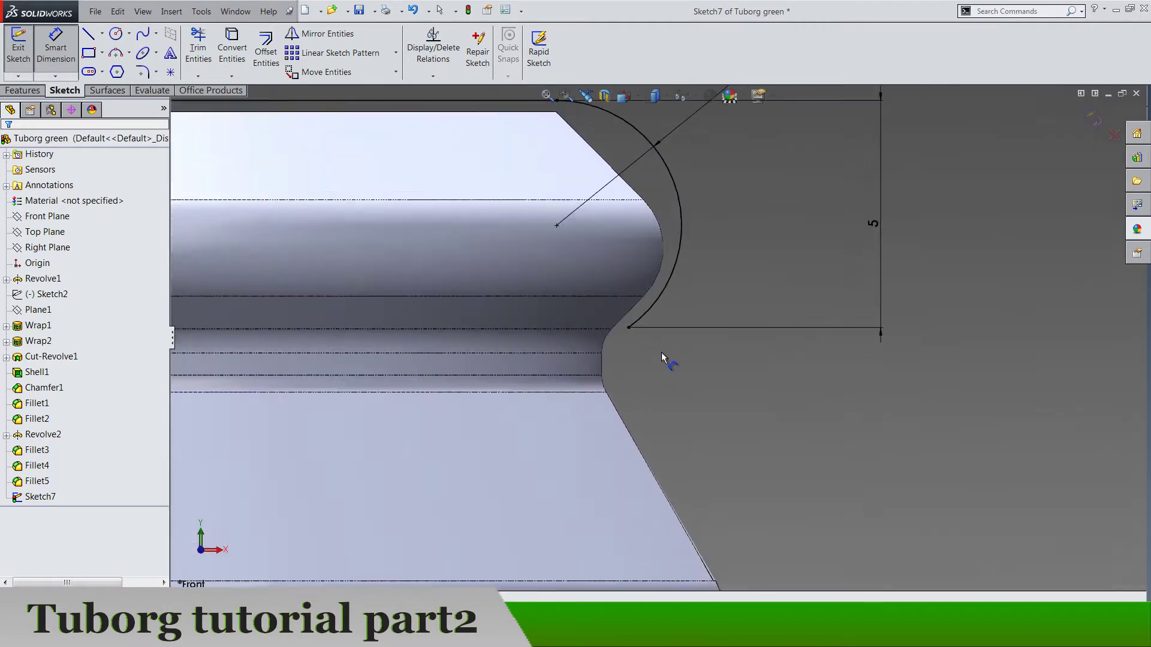
scroll(661, 351, up, 2)
scroll(695, 120, down, 2)
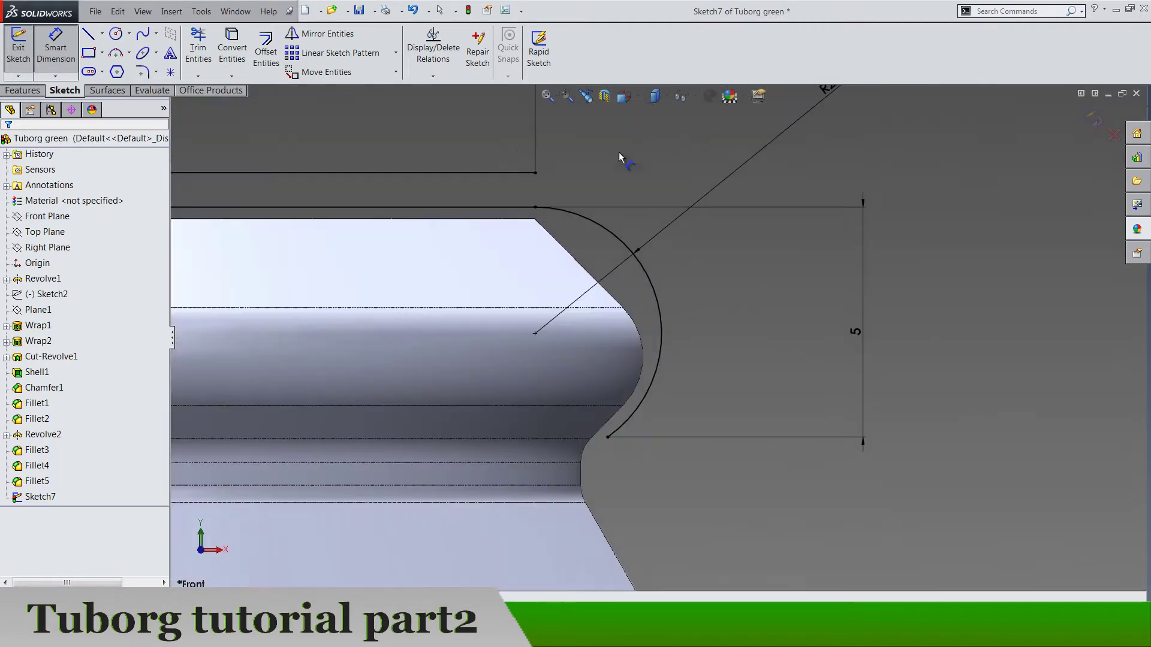
click(116, 54)
click(51, 190)
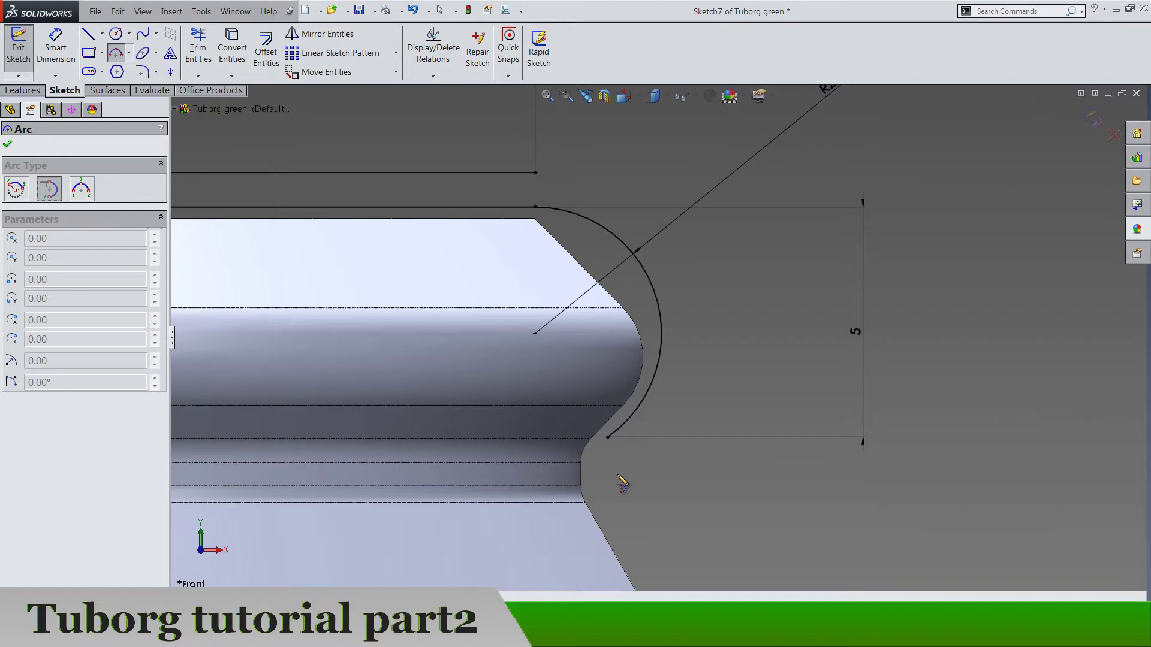
scroll(622, 484, down, 3)
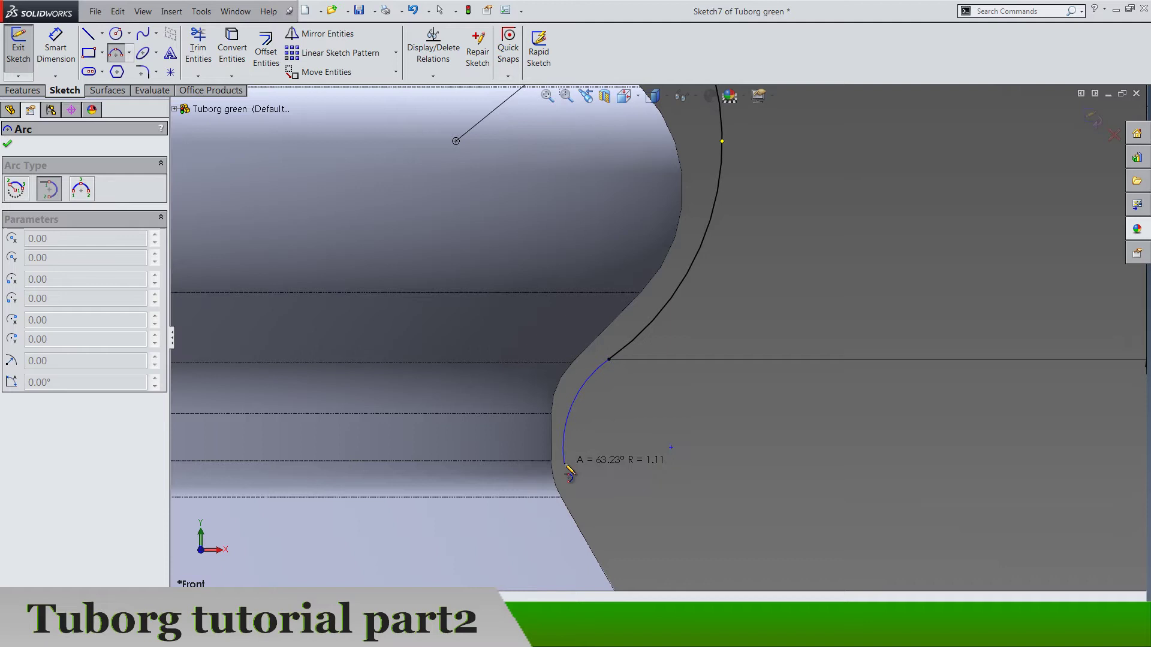
scroll(565, 461, down, 3)
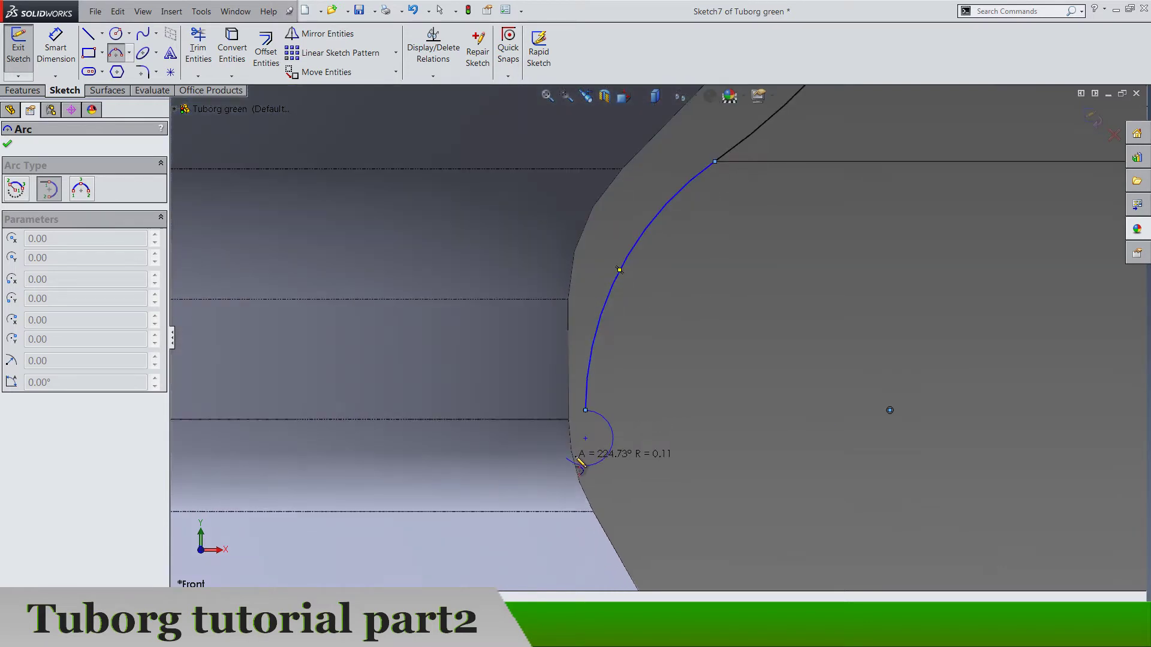
key(Escape)
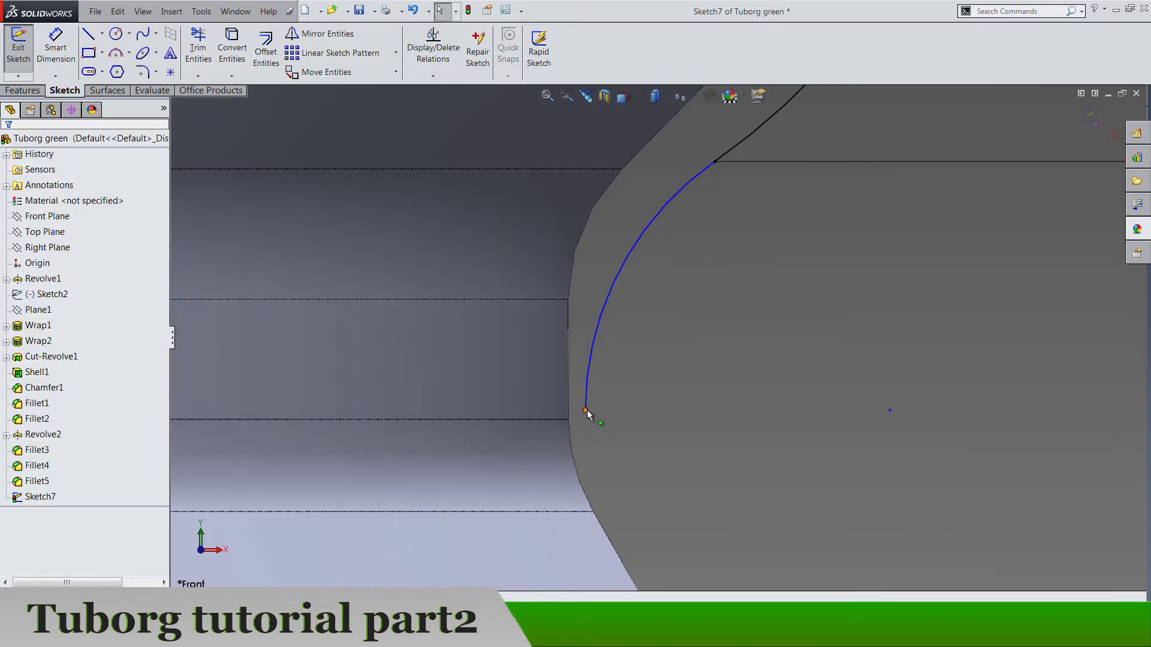
Make the tangent arc's lower endpoint horizontal with its centre and coincident with the neck edge
click(587, 410)
ctrl+click(892, 412)
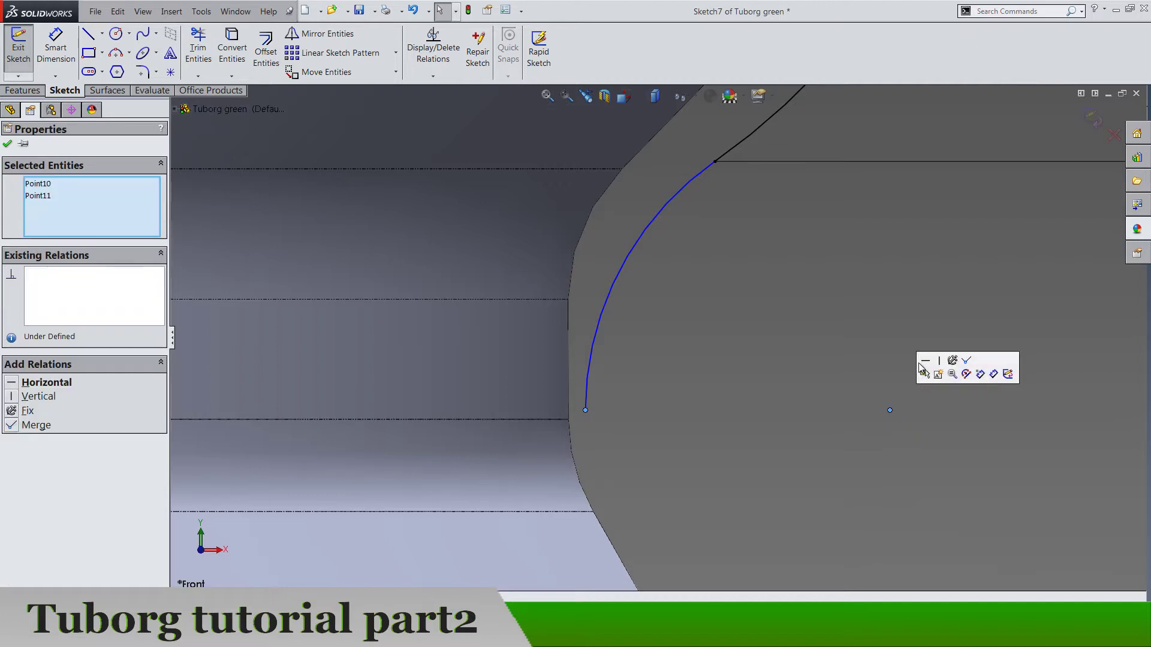
click(928, 361)
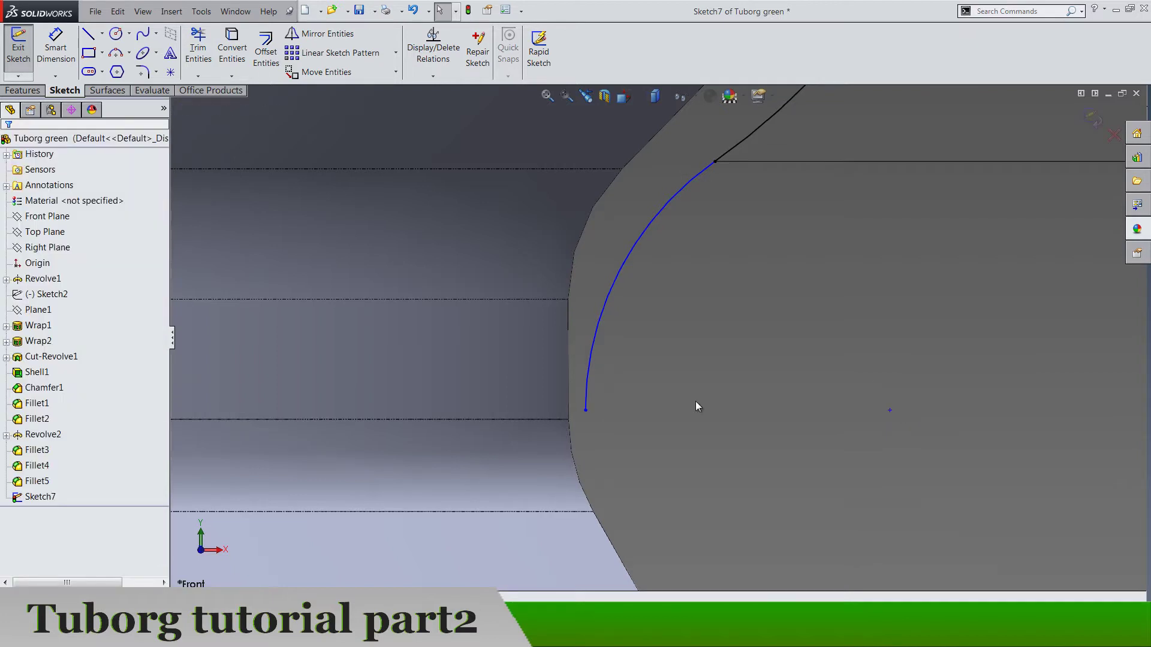
click(586, 410)
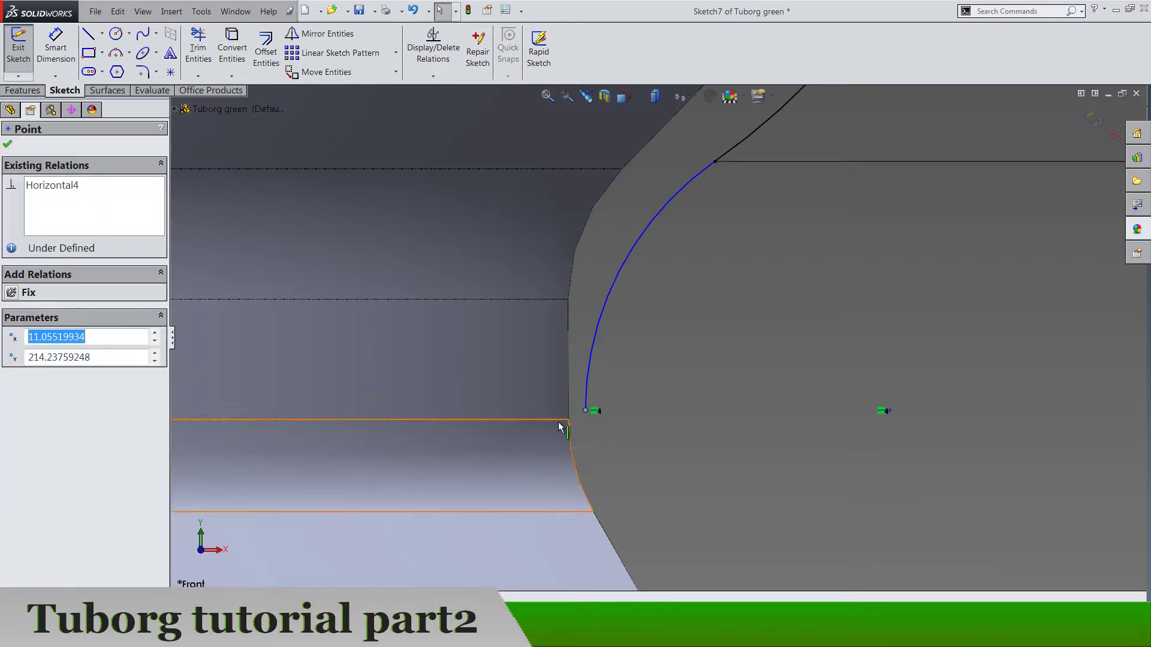
ctrl+click(524, 420)
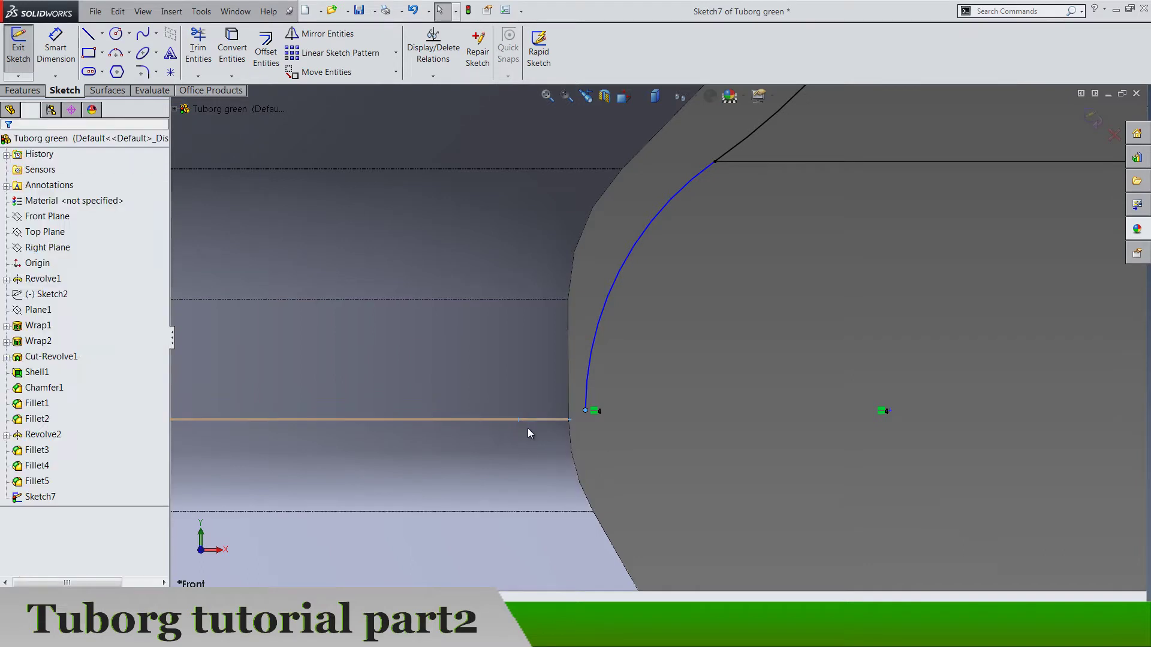
click(563, 369)
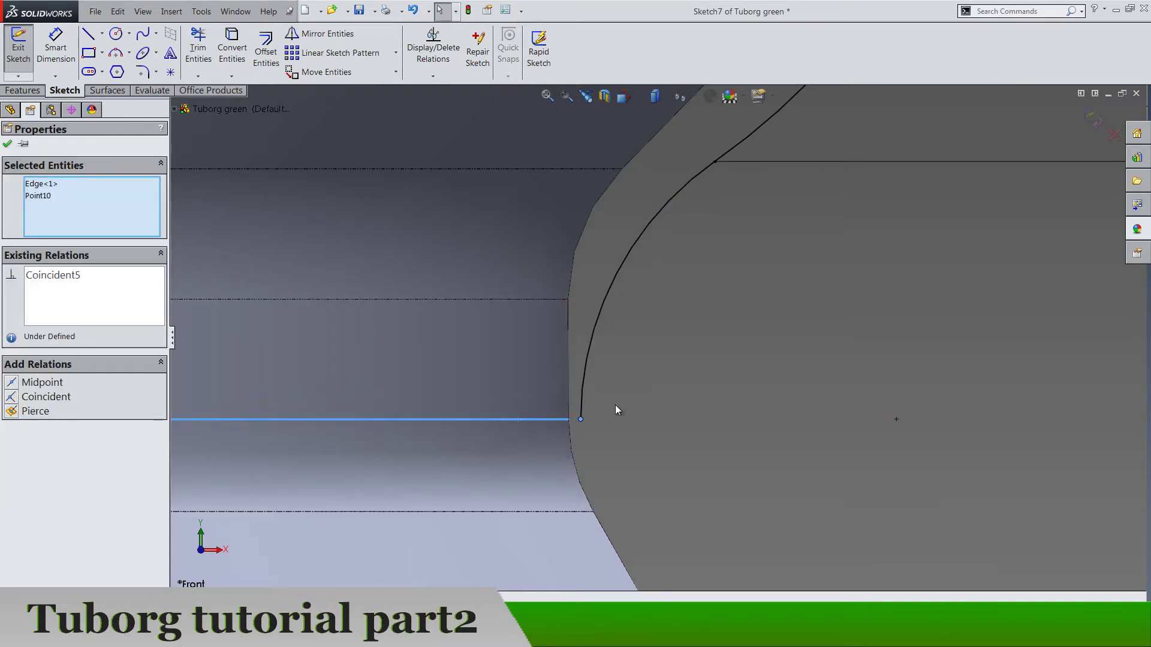
key(Escape)
scroll(616, 405, up, 3)
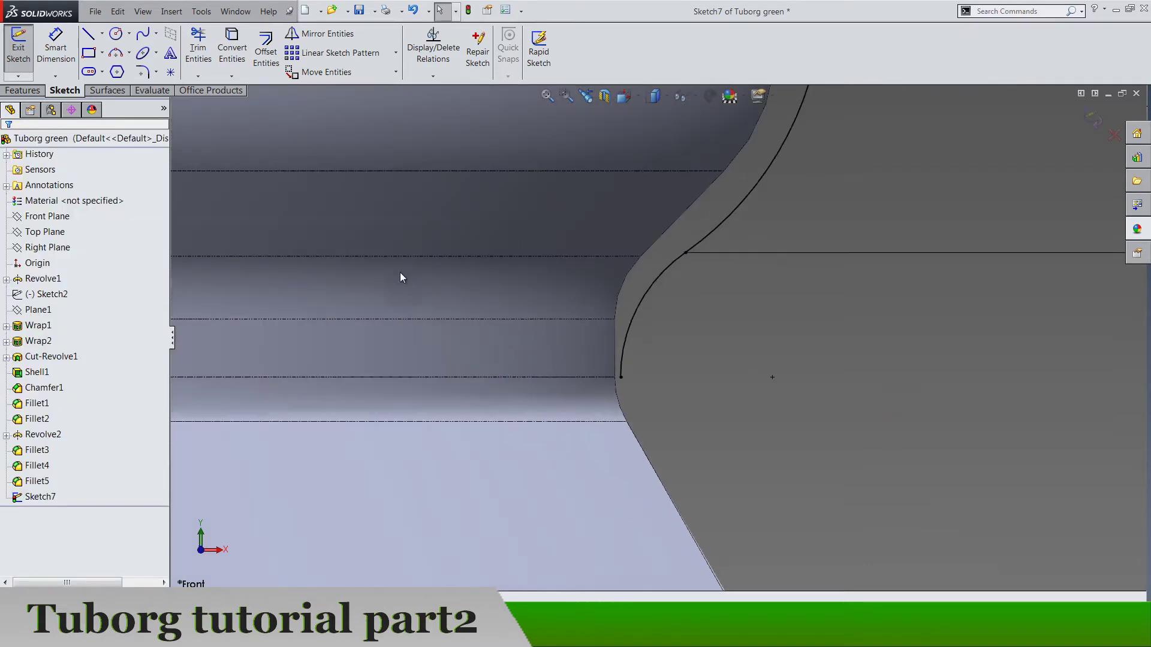
Begin a dimension at the spline's lower endpoint, then cancel it
click(56, 45)
scroll(624, 377, down, 2)
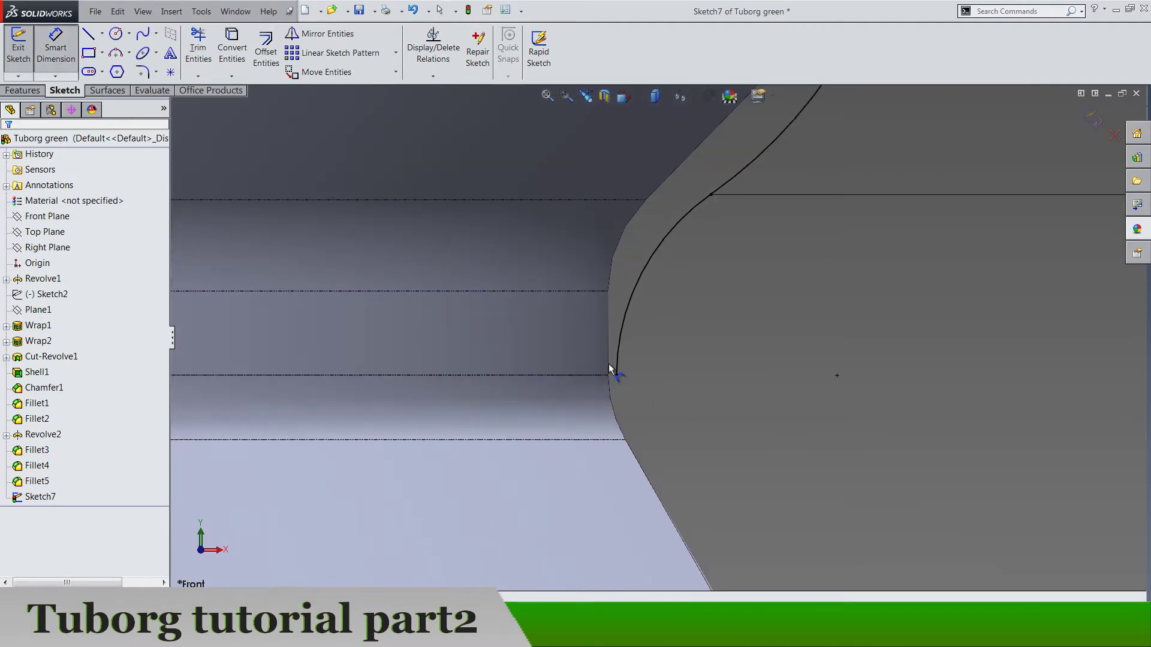
click(620, 376)
scroll(618, 378, down, 2)
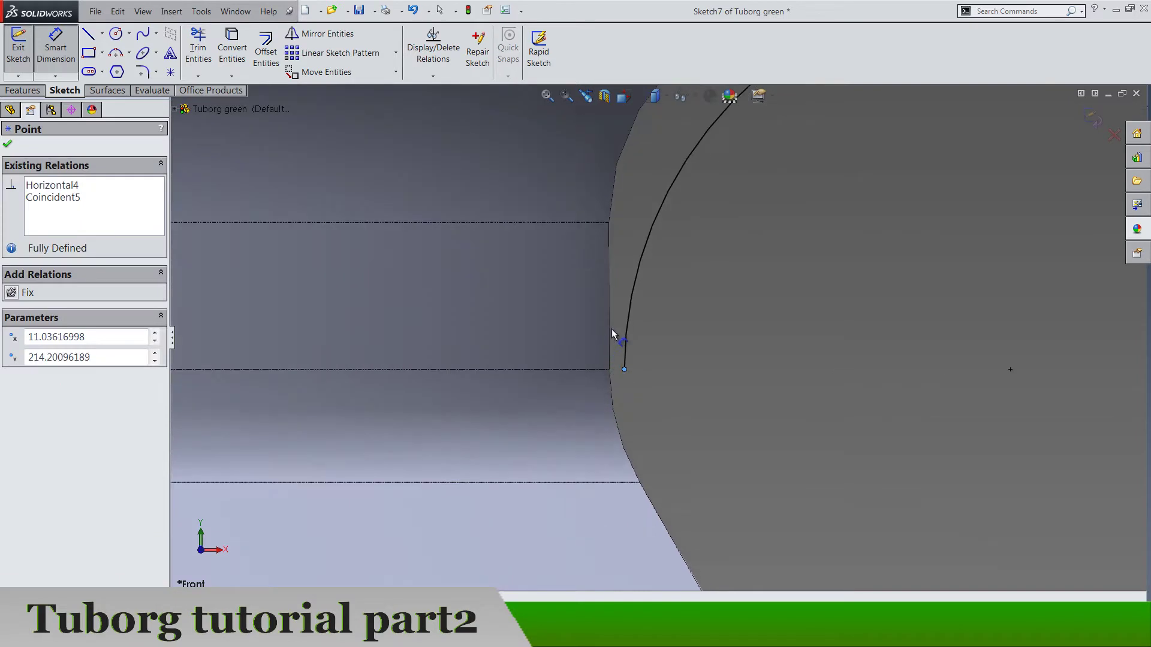
key(Escape)
key(Escape)
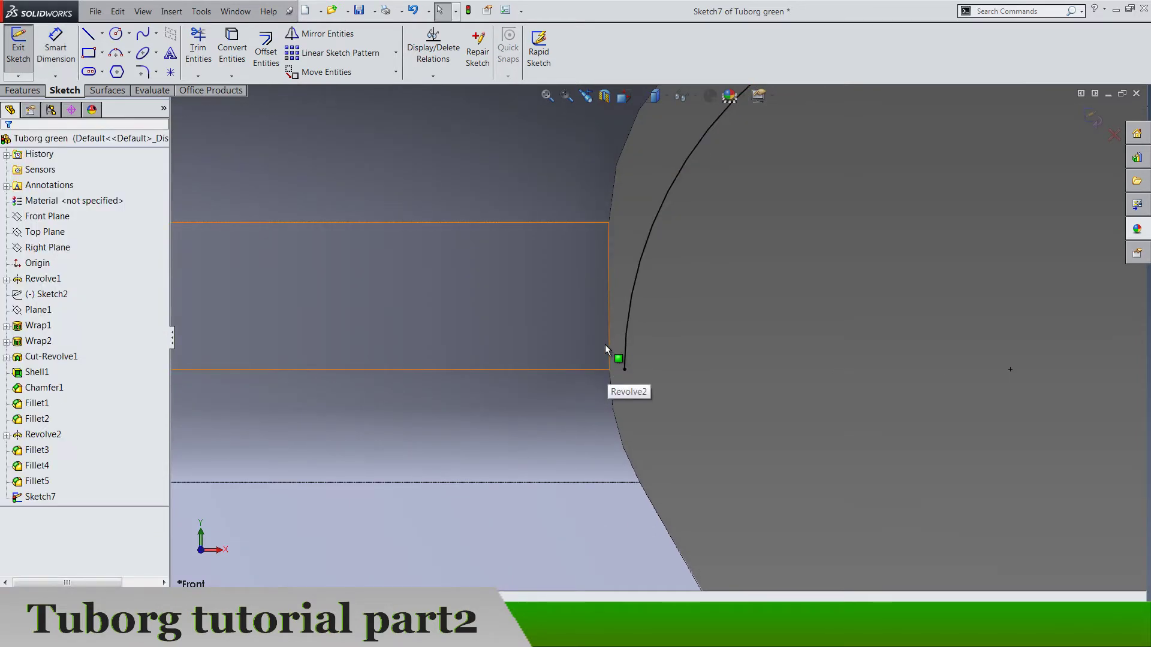
Create an Intersection Curve line where the sketch plane cuts the neck face
click(605, 344)
click(231, 77)
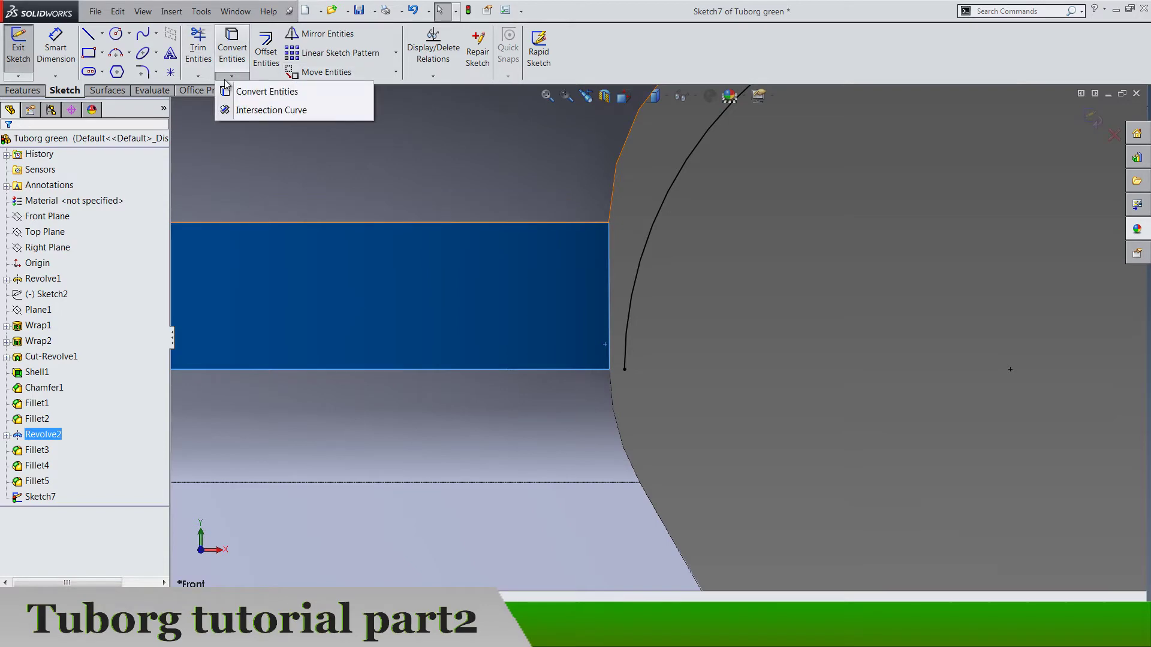
click(242, 110)
click(720, 376)
scroll(720, 377, up, 9)
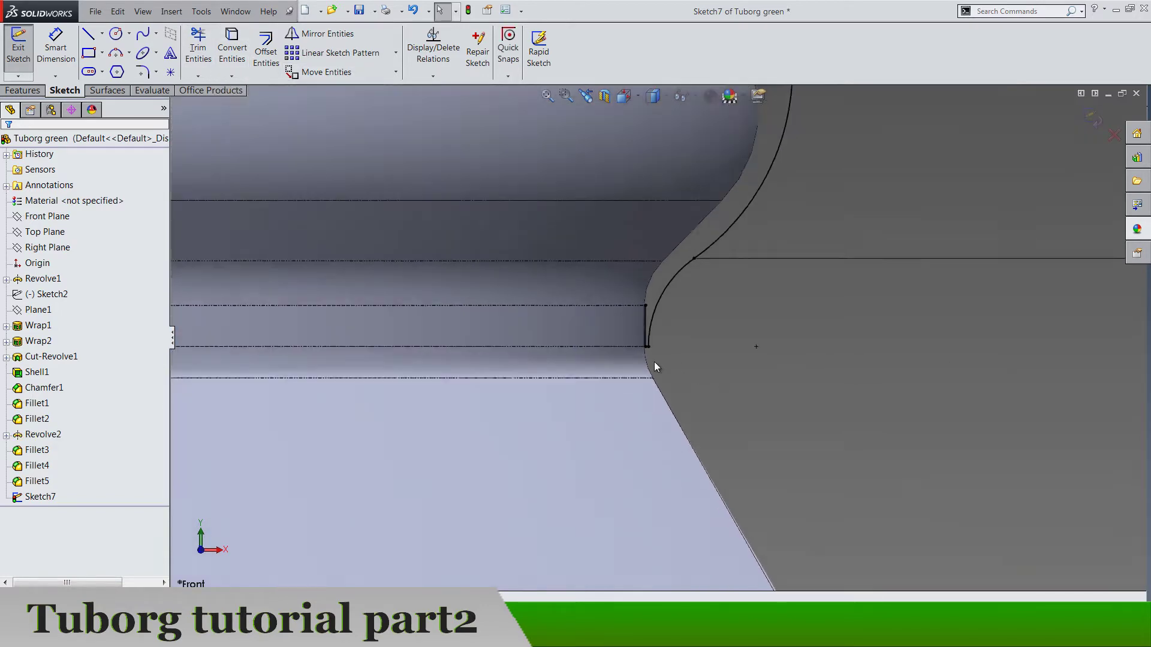
scroll(281, 277, up, 3)
scroll(282, 281, up, 3)
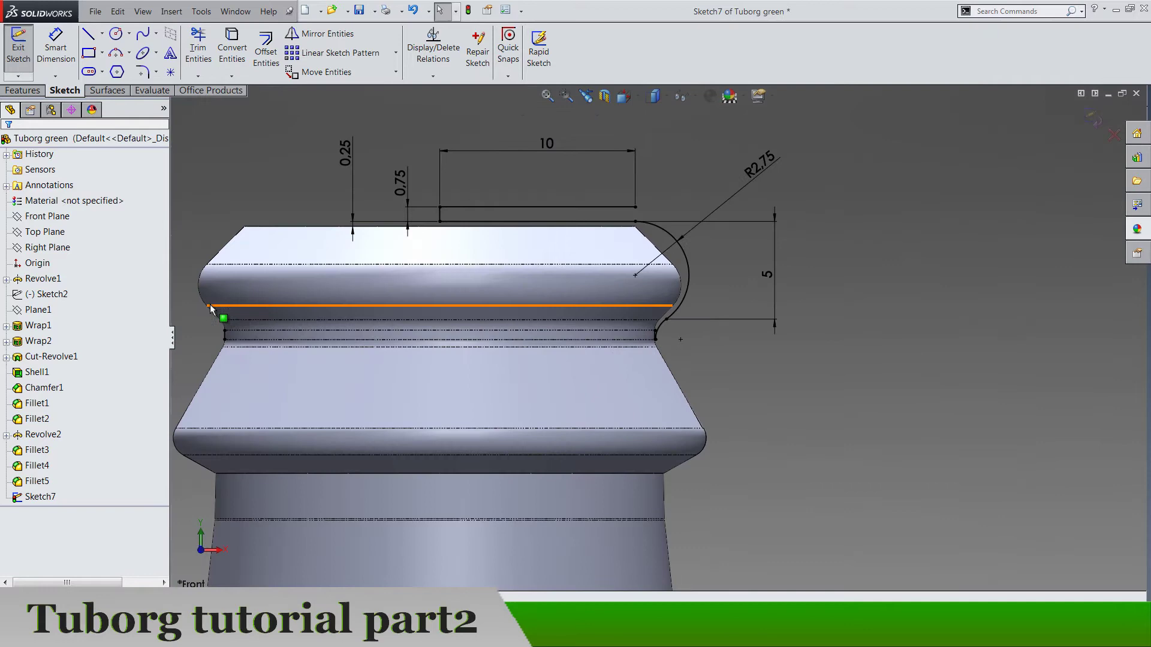
drag(208, 309, 254, 358)
key(Escape)
scroll(660, 324, down, 5)
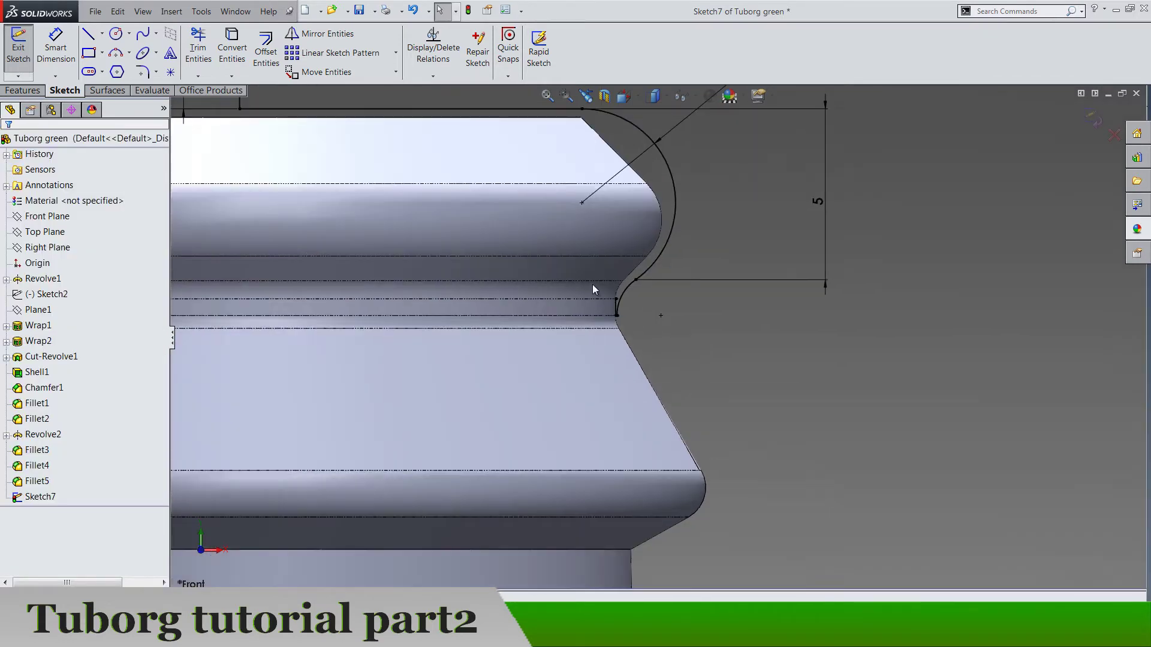
Set the short vertical intersection line to For construction
click(584, 317)
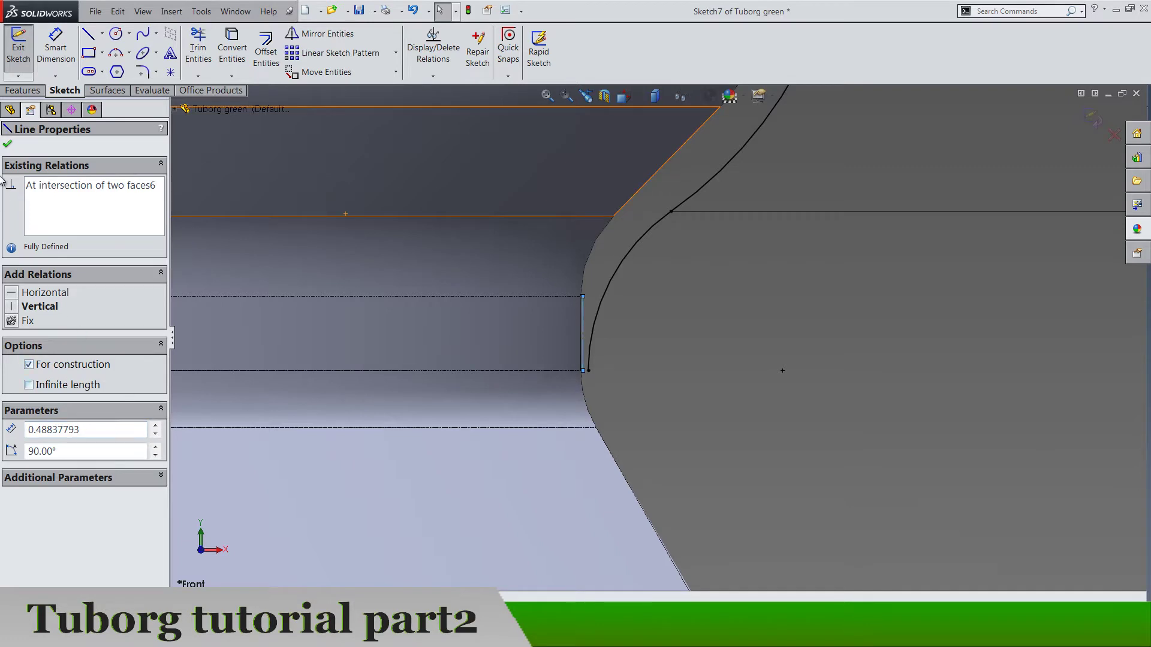
click(8, 145)
scroll(634, 343, down, 2)
Add a driven 0.07 dimension between the construction line and the spline's lower endpoint
key(d)
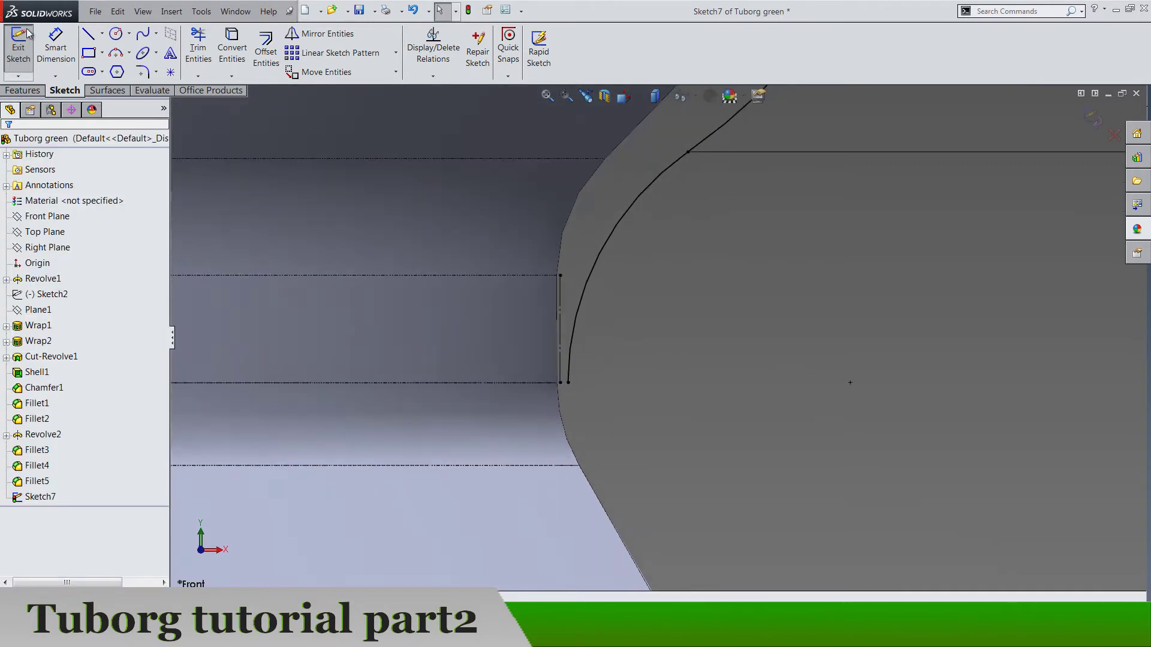
click(568, 372)
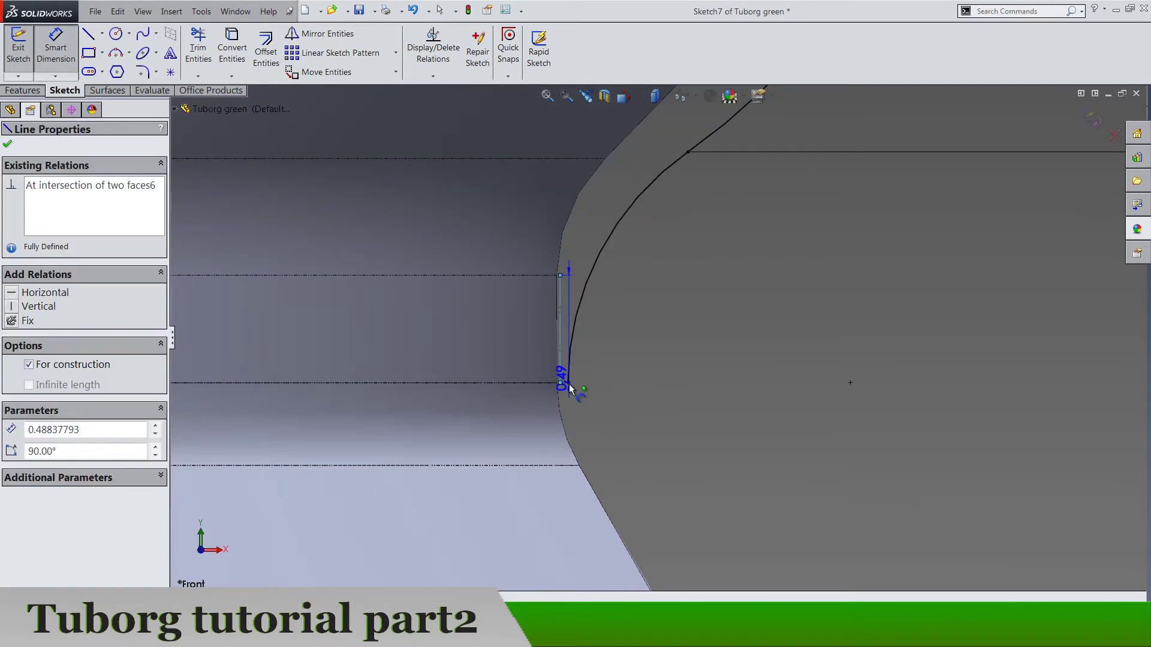
click(569, 383)
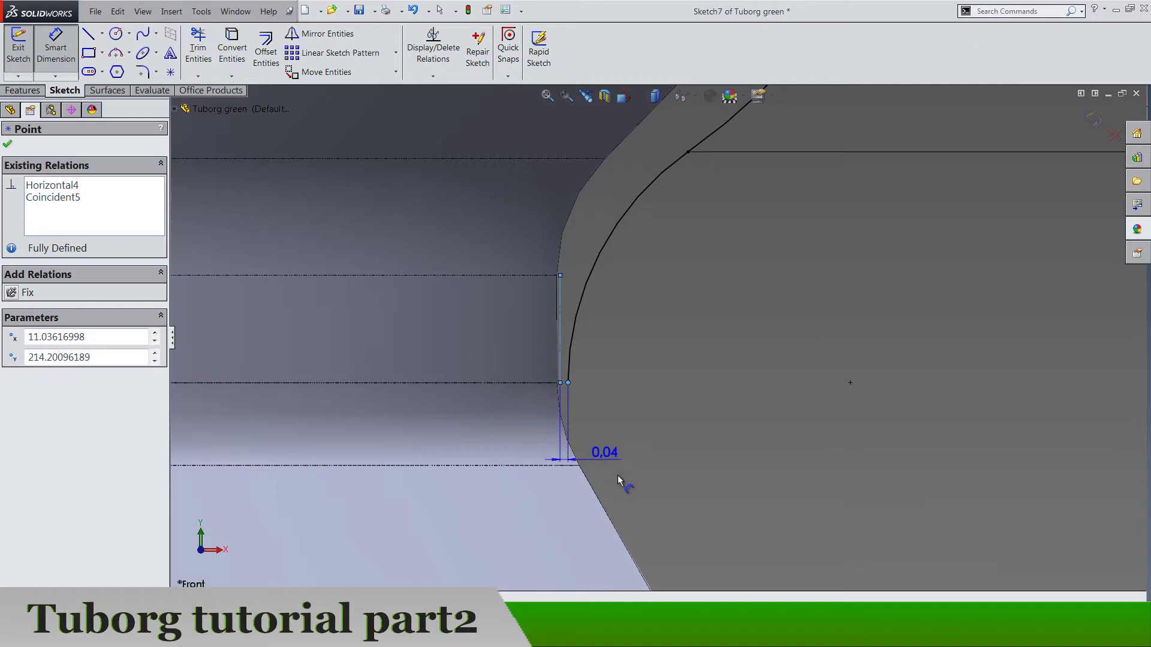
click(501, 531)
key(Return)
key(Escape)
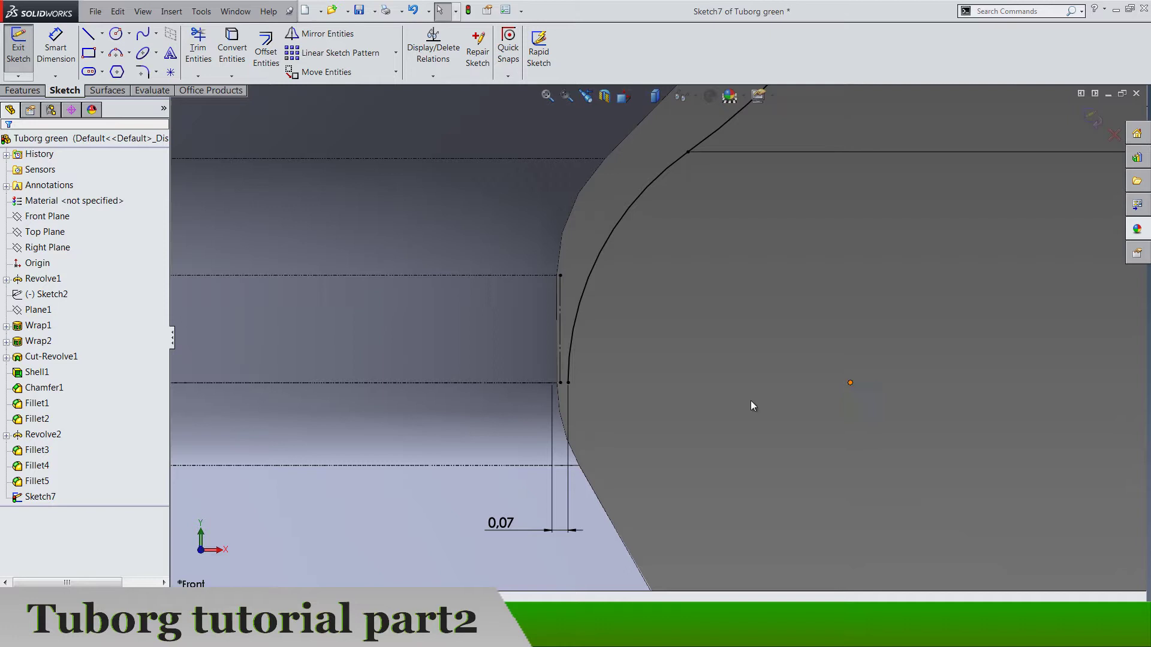
Delete the horizontal relation between the two points and the 0.07 dimension
click(578, 383)
ctrl+click(561, 384)
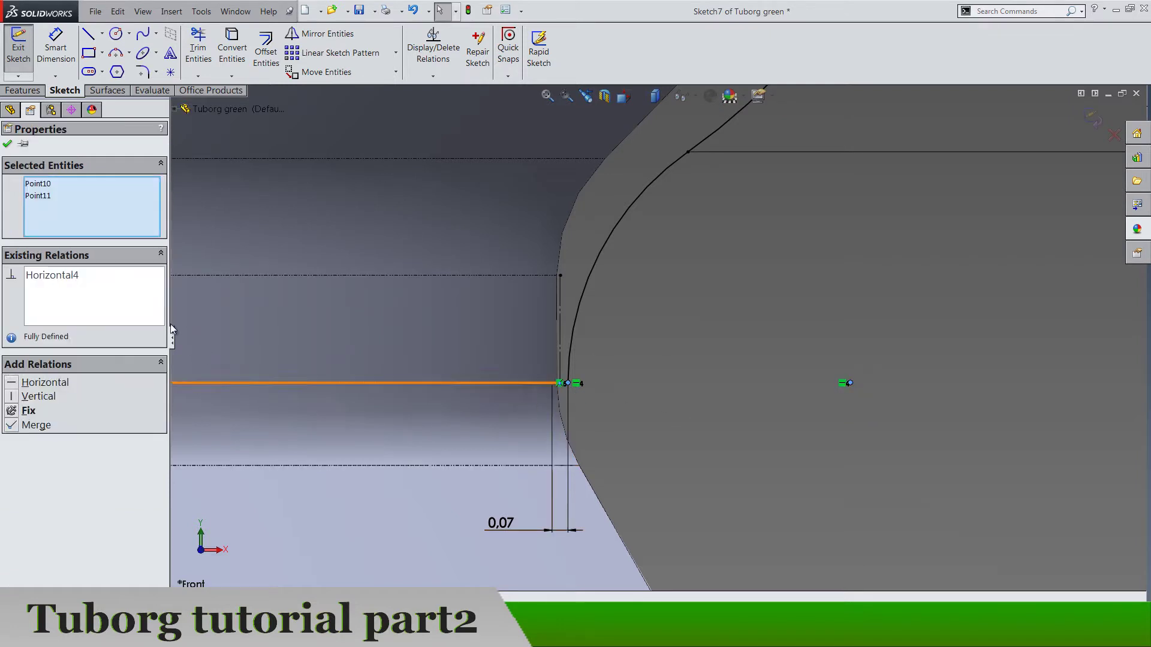
key(Delete)
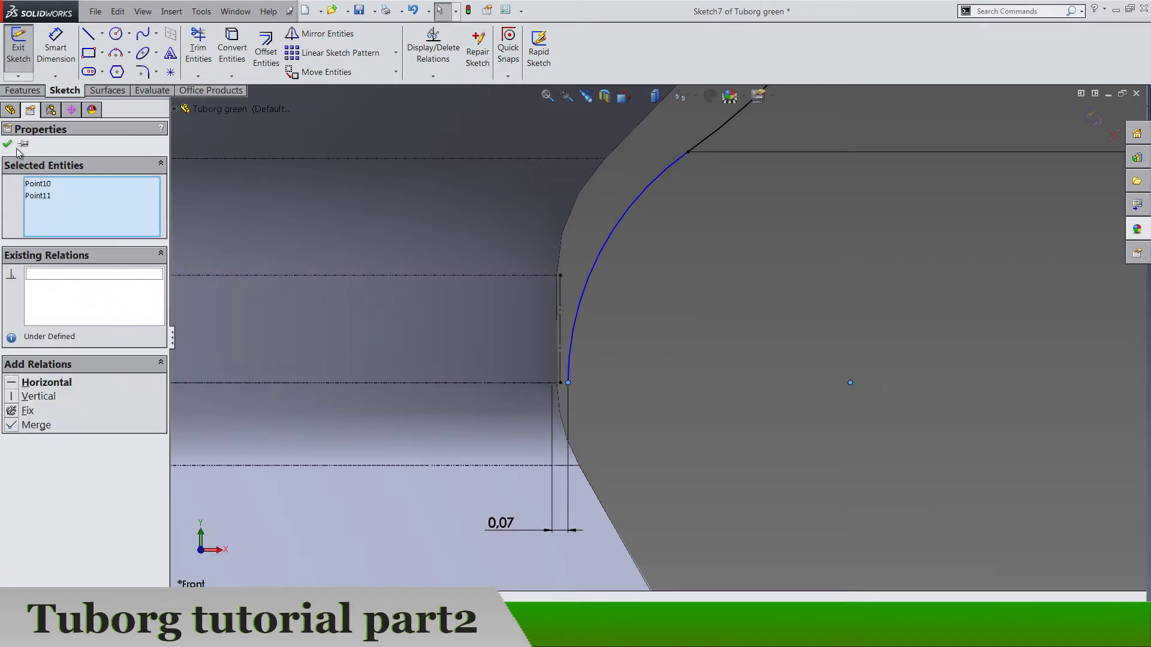
click(8, 144)
click(488, 527)
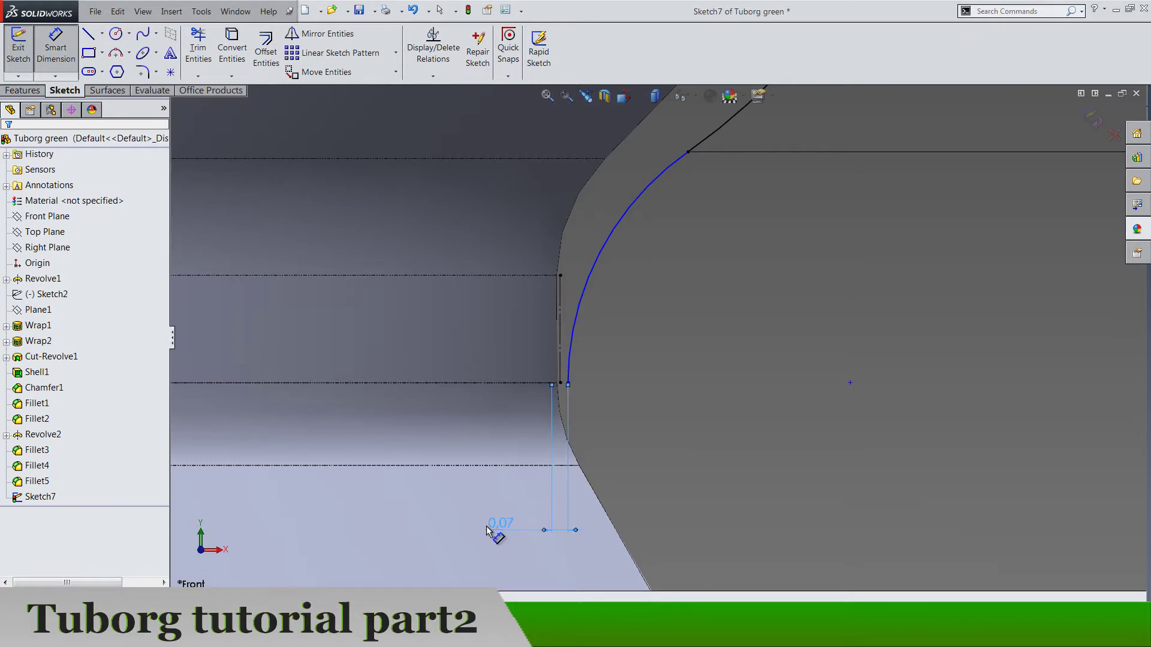
key(Delete)
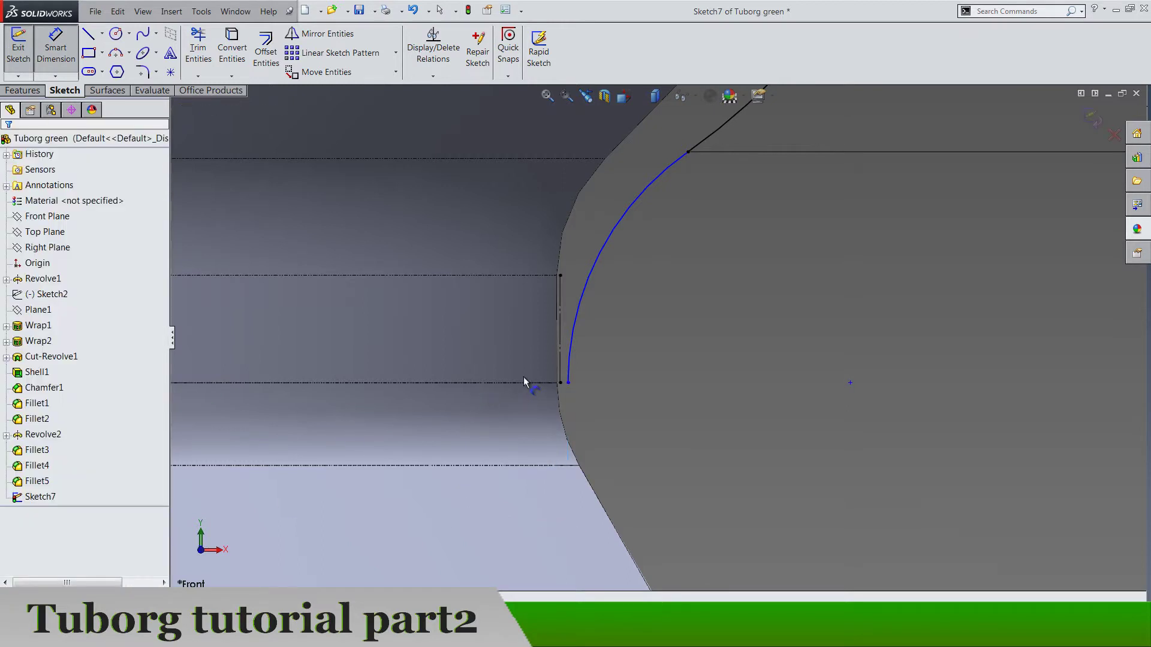
Undo twice to restore the relation and the 0,07 dimension, then select that dimension
click(568, 384)
click(568, 384)
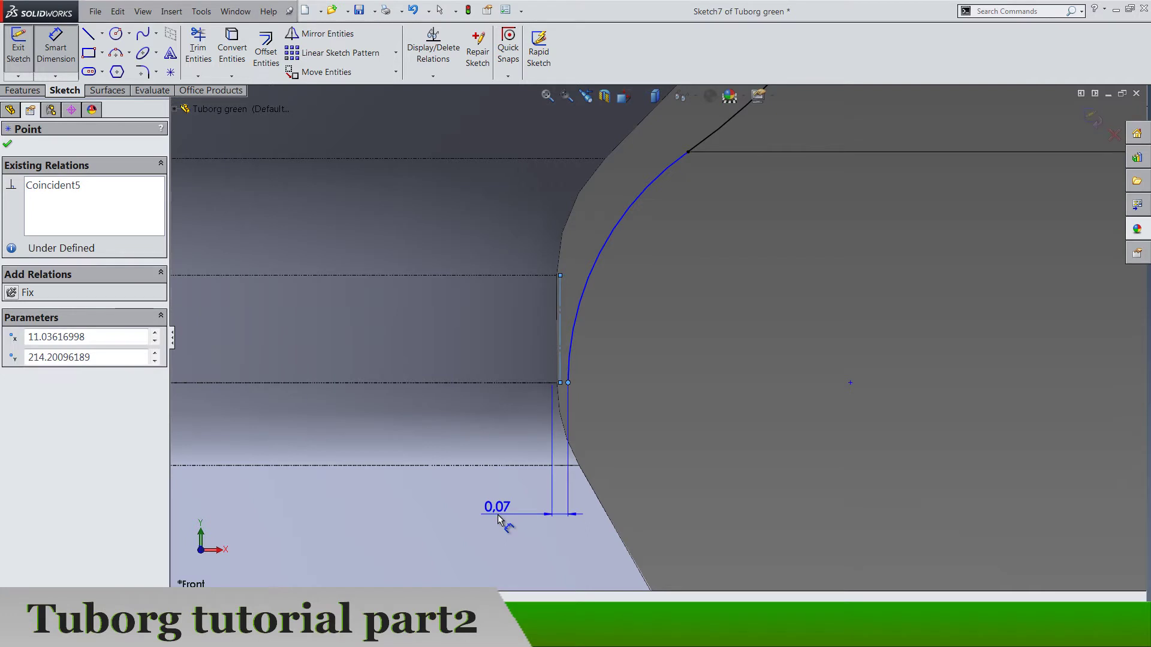
key(Escape)
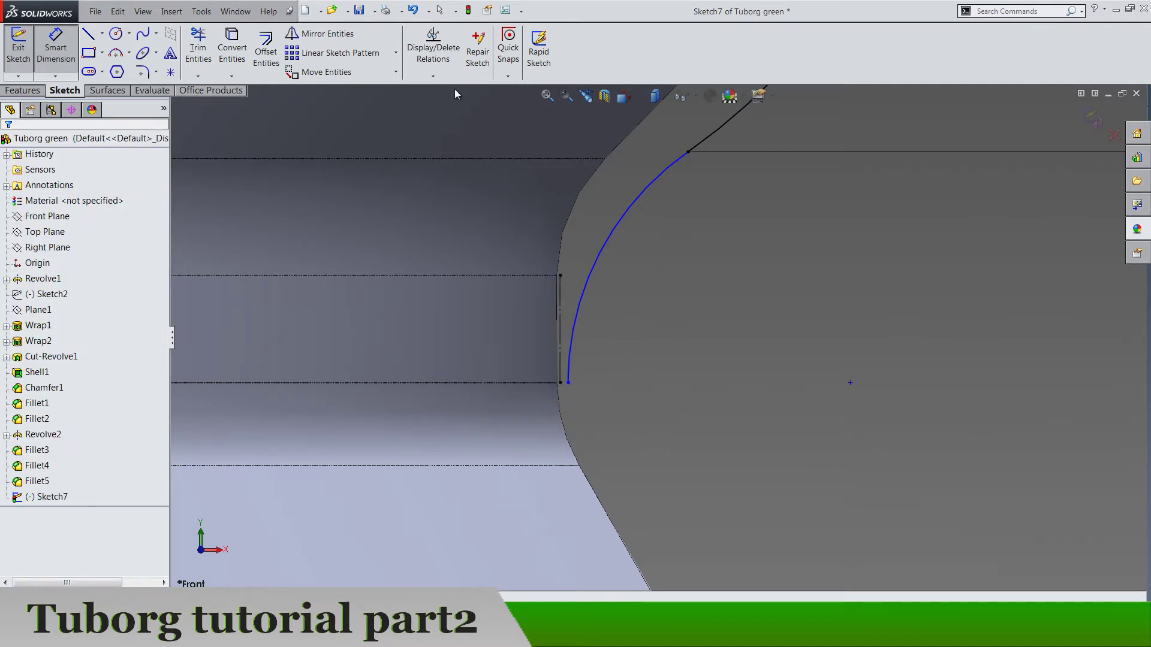
key(Escape)
click(415, 11)
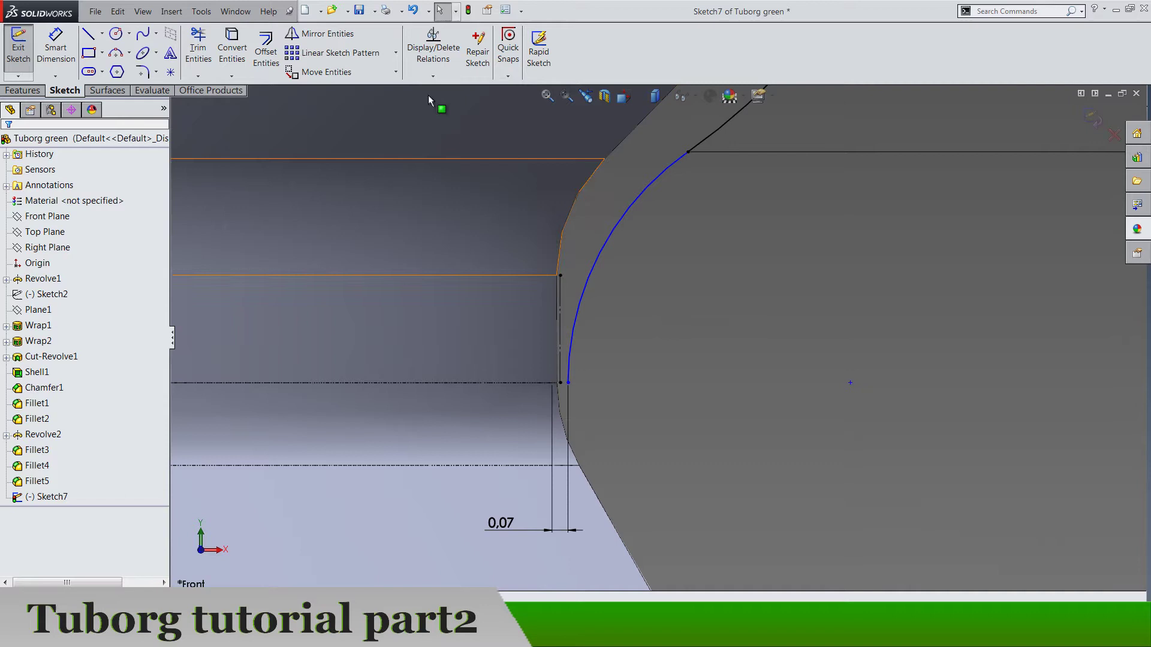
click(414, 11)
click(692, 366)
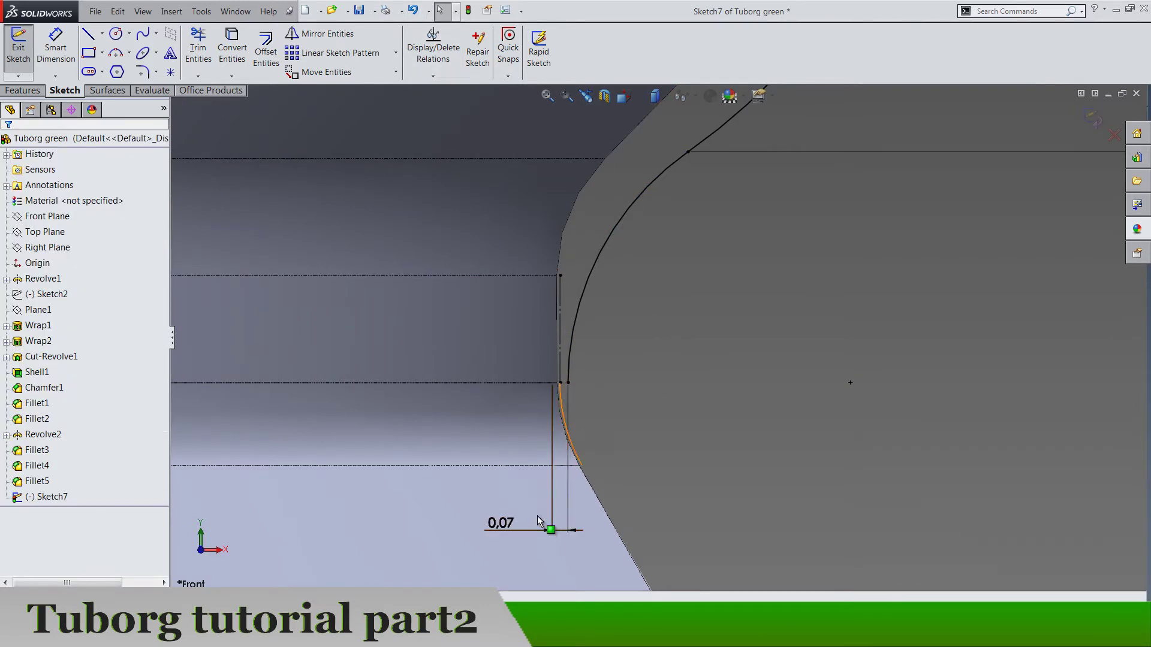
click(504, 522)
Delete the 0,07 dimension, then start a tangent arc from the curve's end and cancel it
key(Delete)
scroll(632, 453, up, 5)
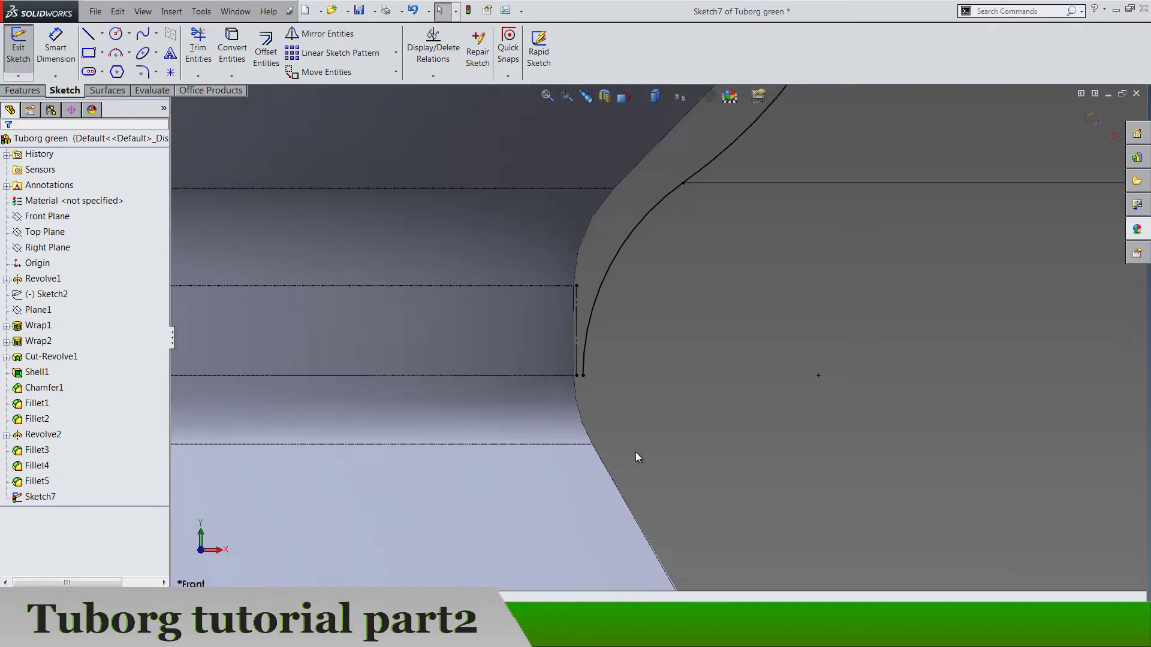
scroll(657, 445, up, 4)
scroll(708, 345, up, 3)
scroll(691, 259, down, 3)
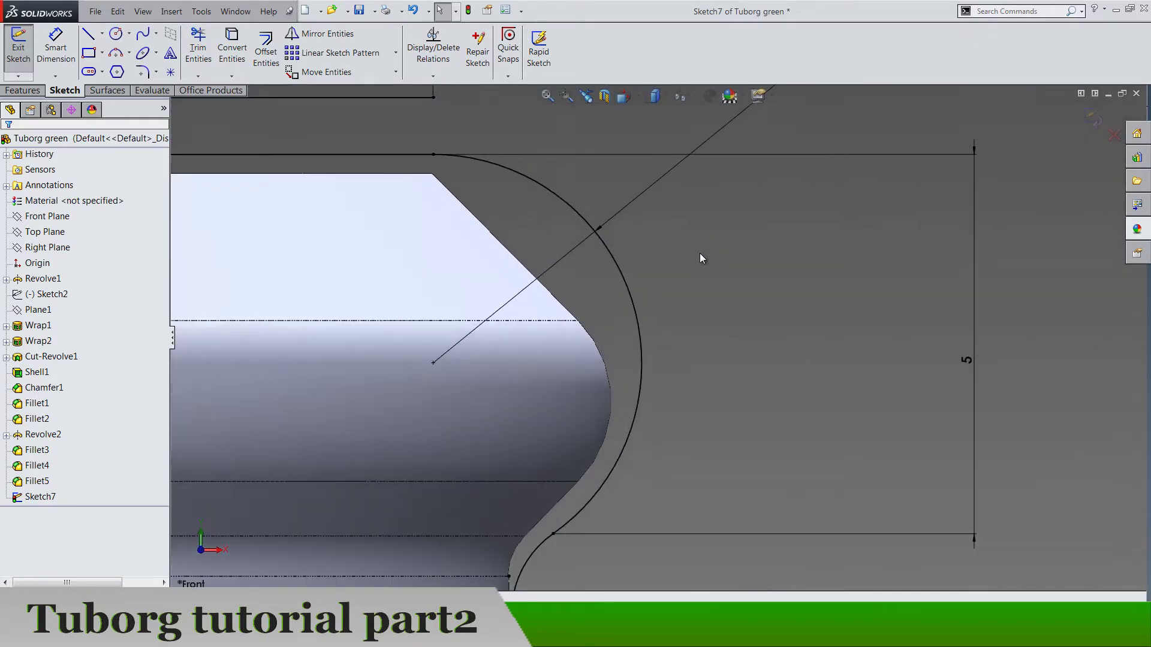
scroll(701, 258, up, 3)
click(116, 52)
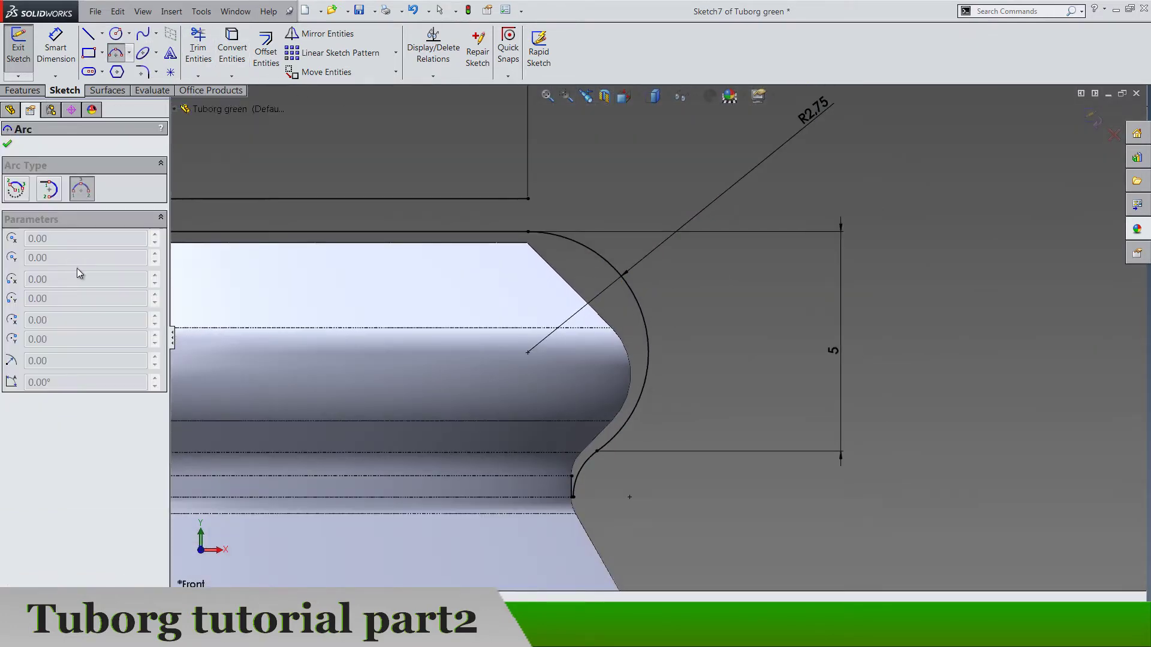
click(528, 199)
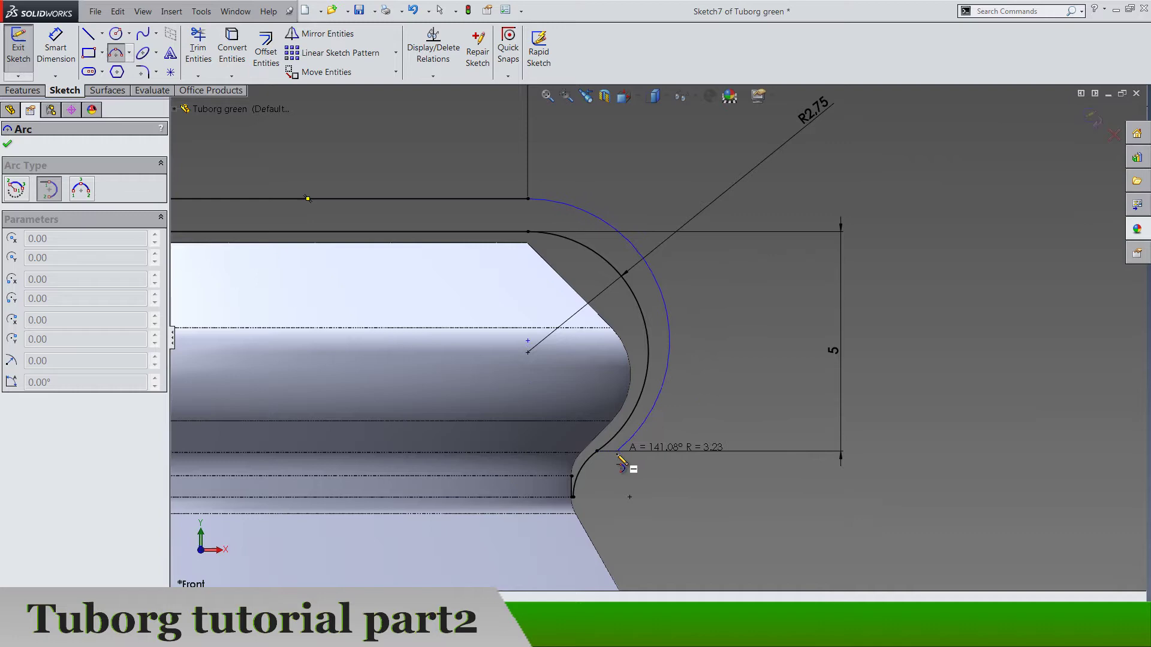
scroll(611, 480, down, 5)
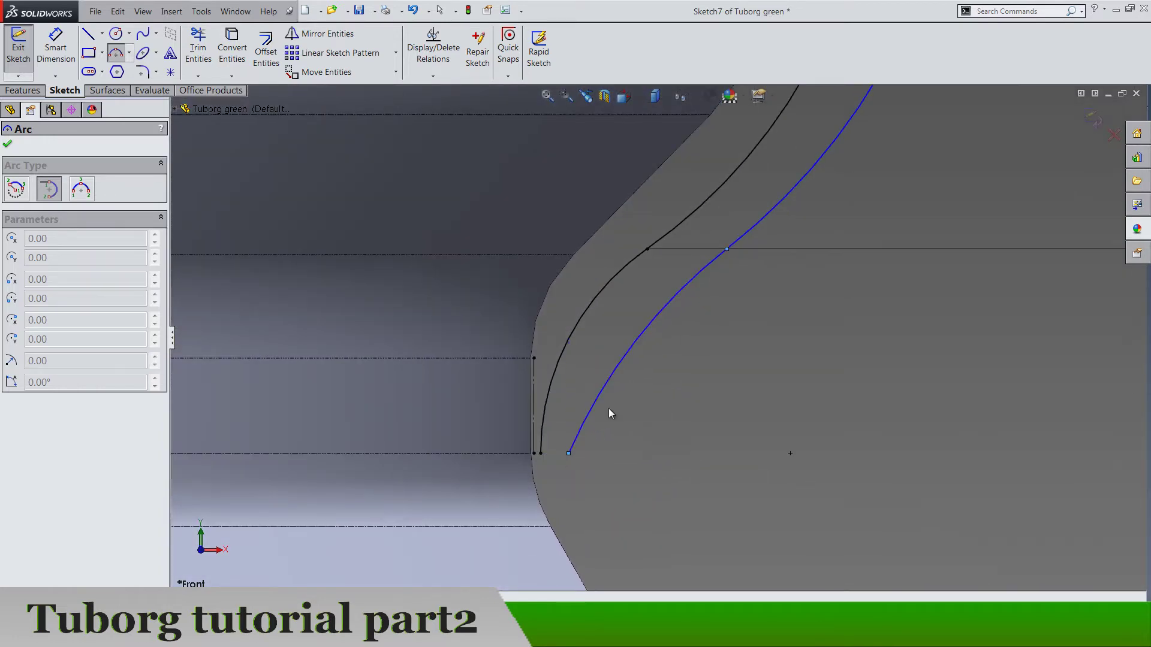
key(Escape)
Relate the curve's upper endpoint to the spline and set the upper-end offset to 0,18
click(727, 249)
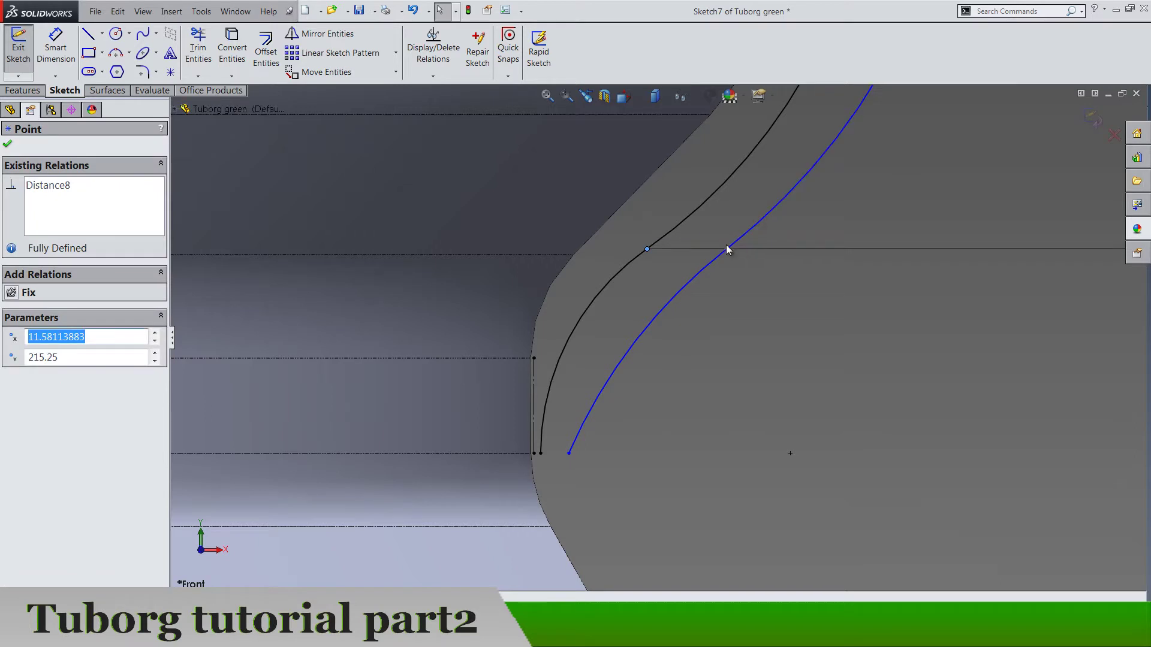
ctrl+click(727, 249)
click(763, 206)
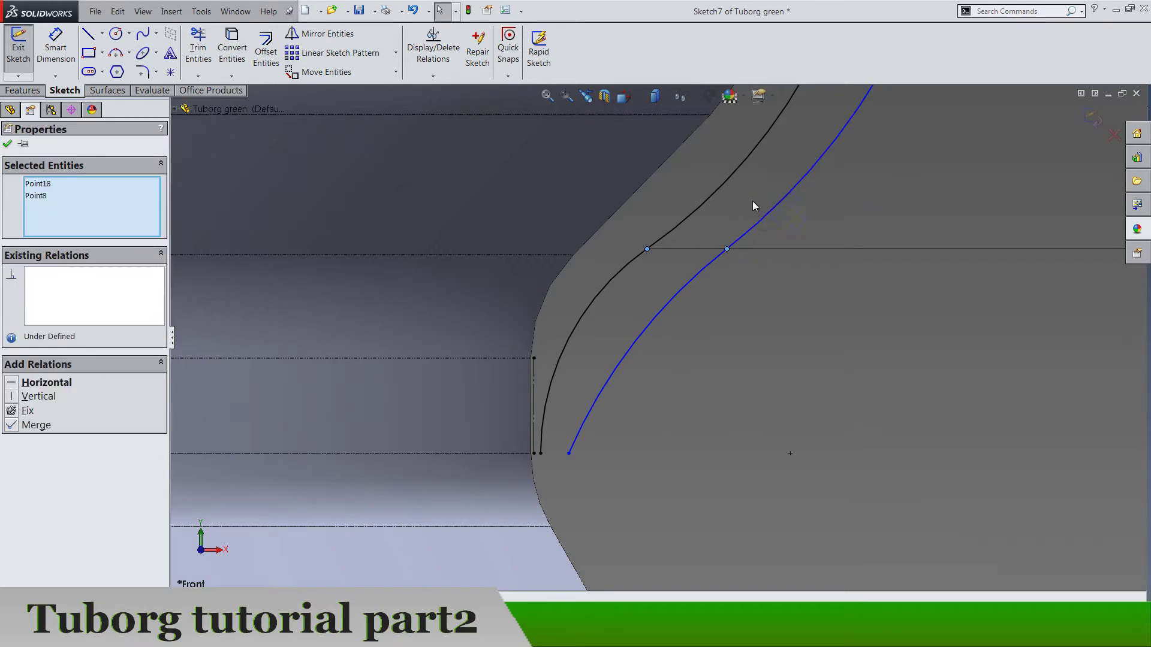
key(Escape)
click(56, 45)
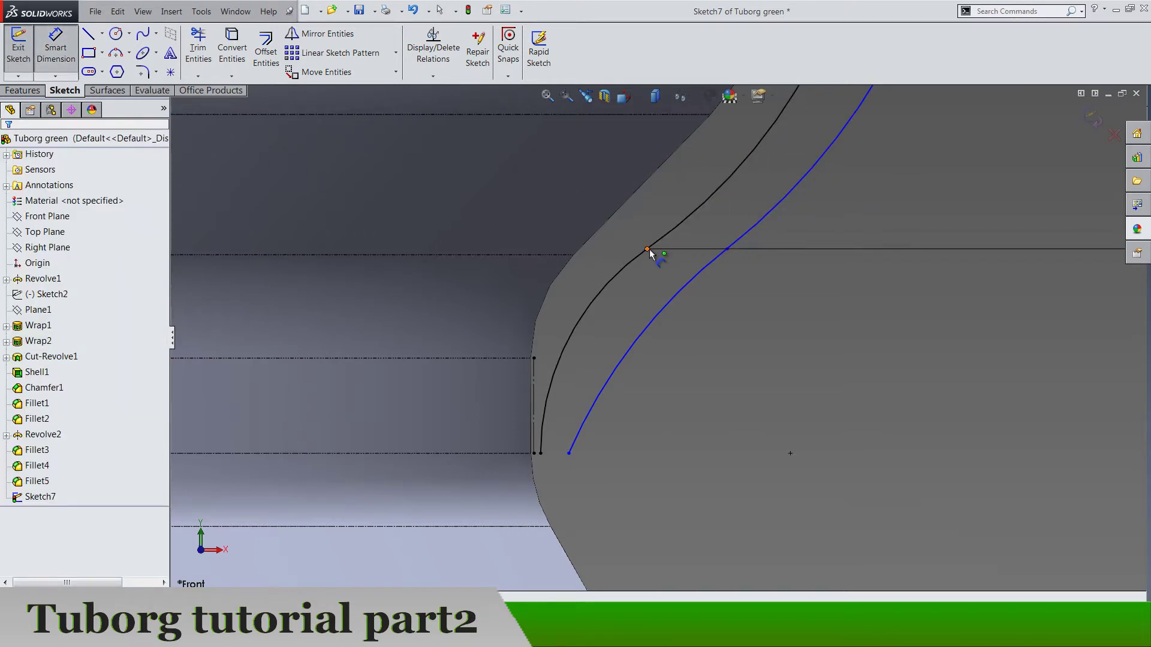
click(648, 249)
click(727, 249)
click(837, 306)
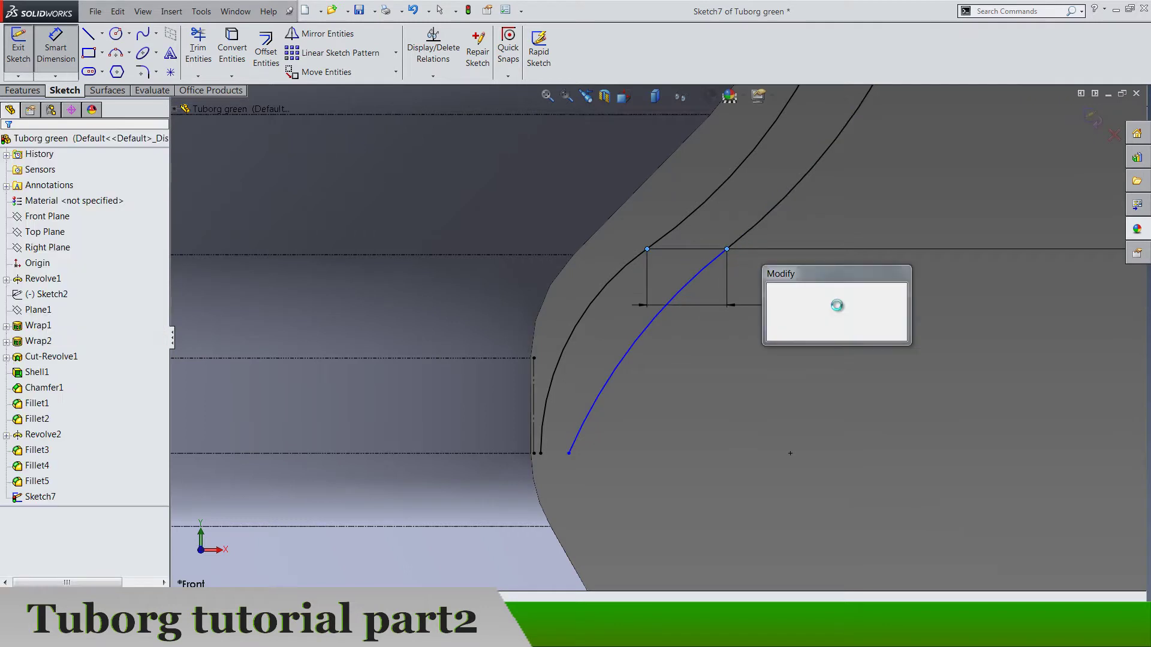
text(0,18)
key(Return)
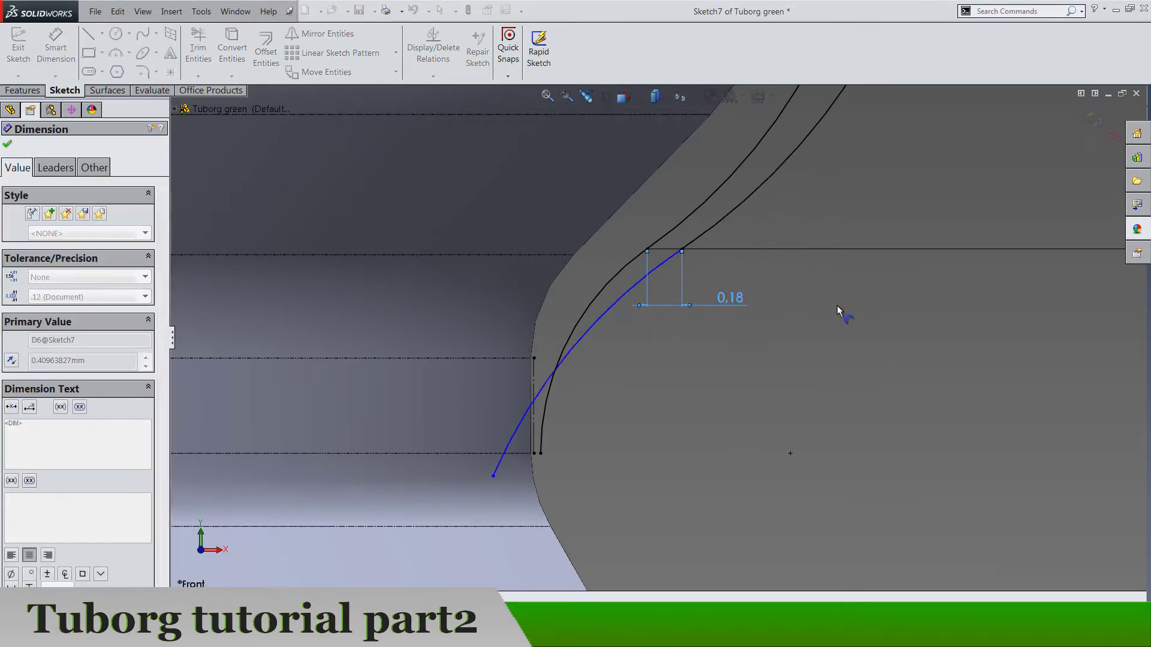
key(Escape)
key(Escape)
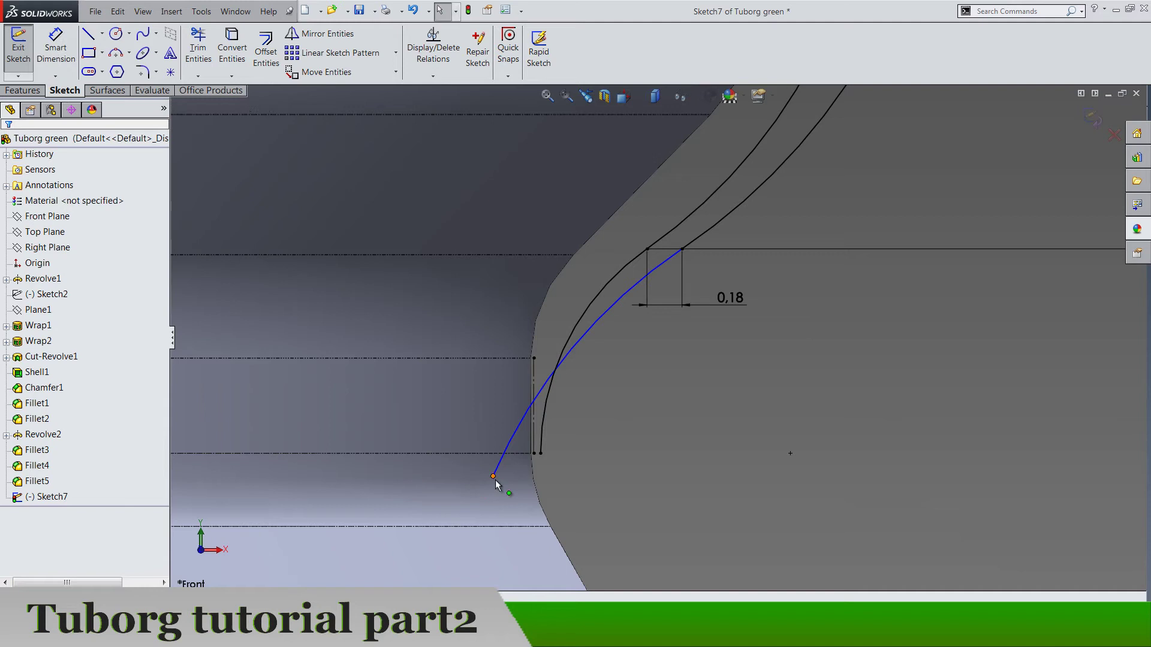
Make the two lower endpoints level with a Horizontal relation and set their gap to 0.10
drag(493, 476, 566, 460)
click(565, 455)
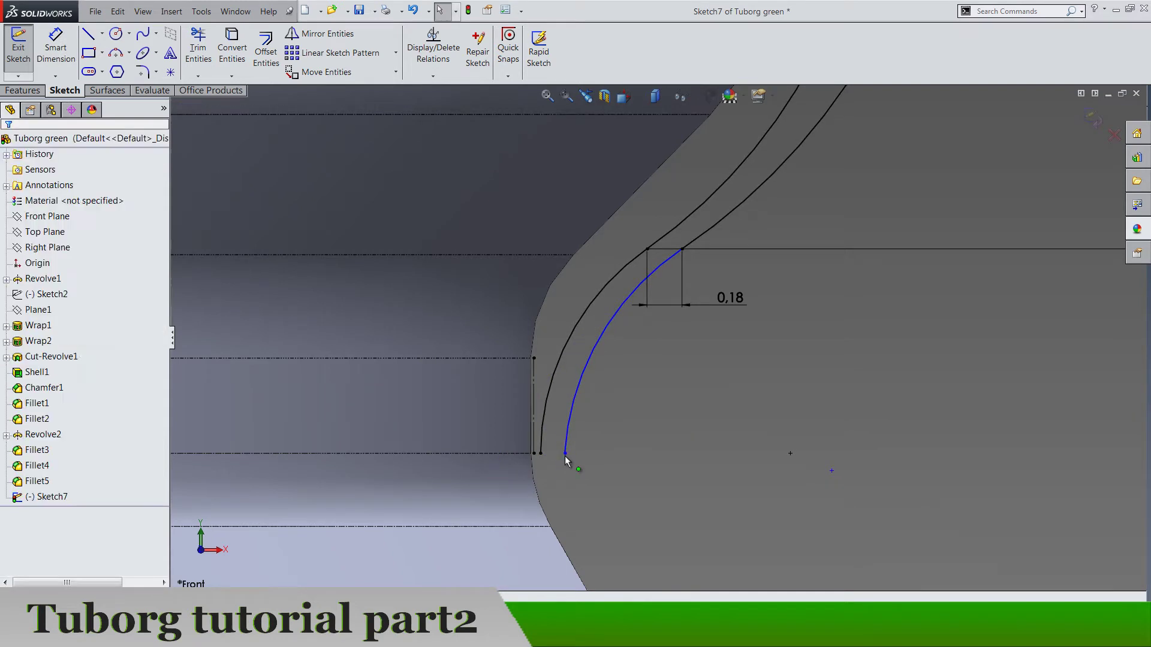
ctrl+click(541, 454)
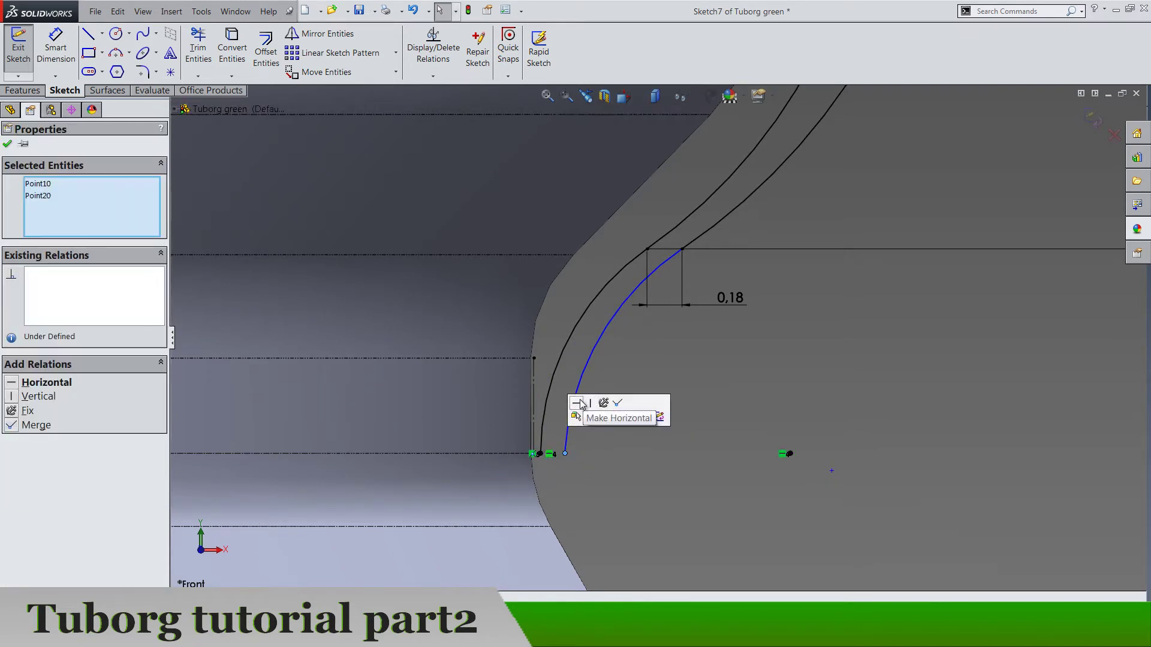
click(578, 405)
click(60, 56)
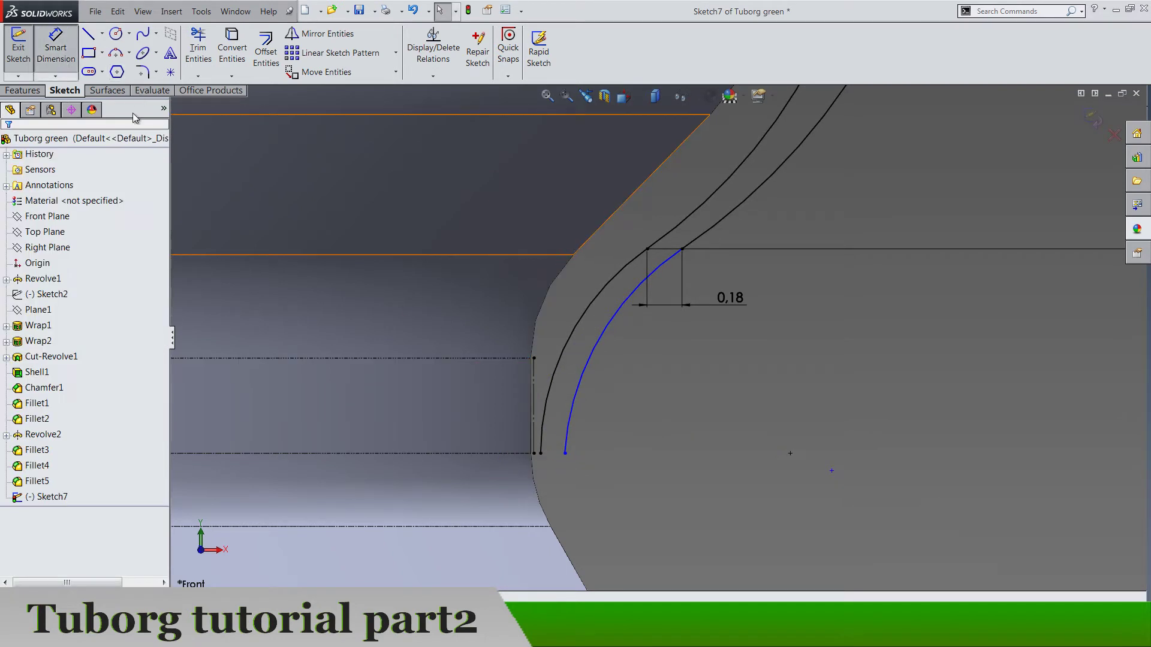
click(541, 454)
click(569, 456)
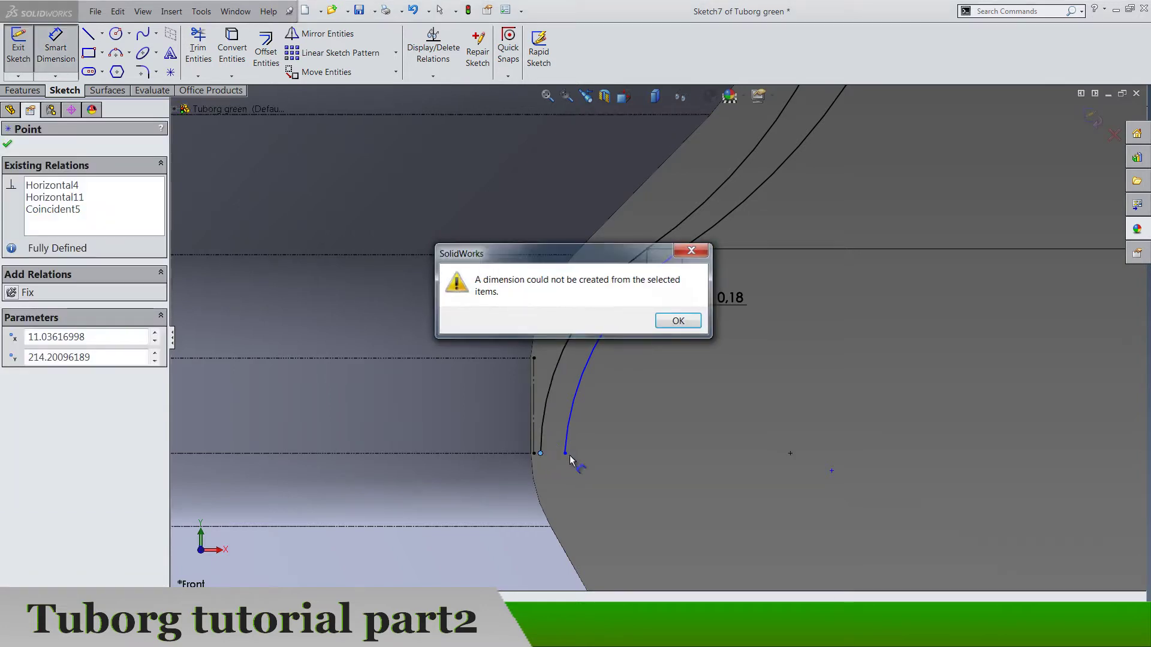
key(Return)
click(564, 454)
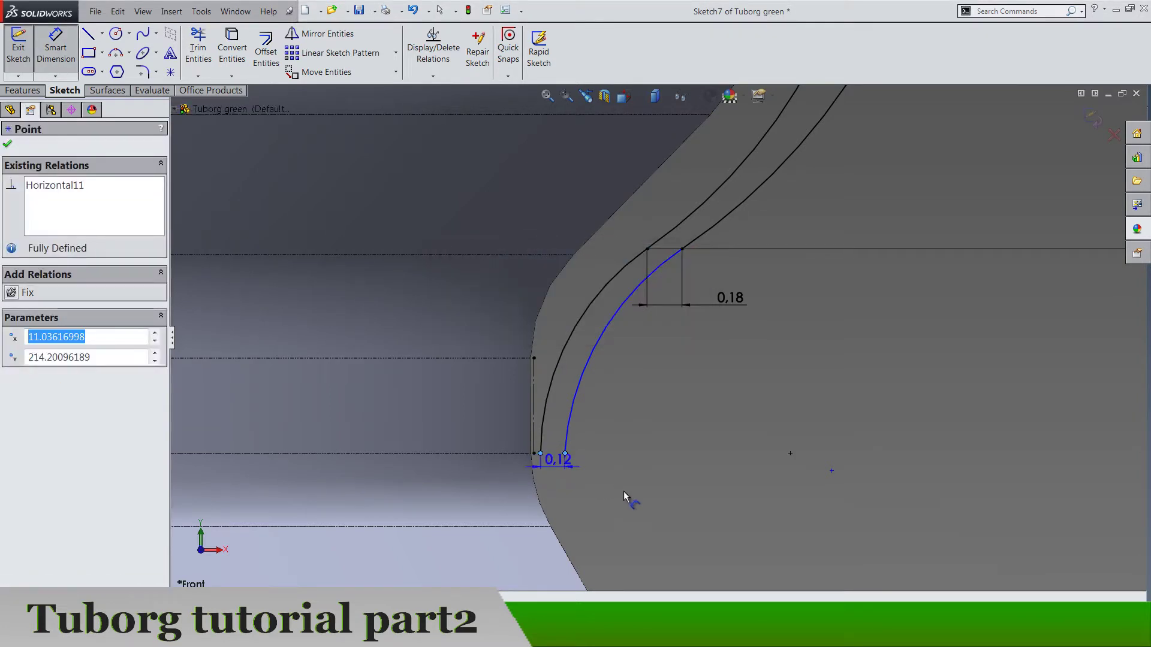
click(651, 510)
text(0.10mm)
key(Return)
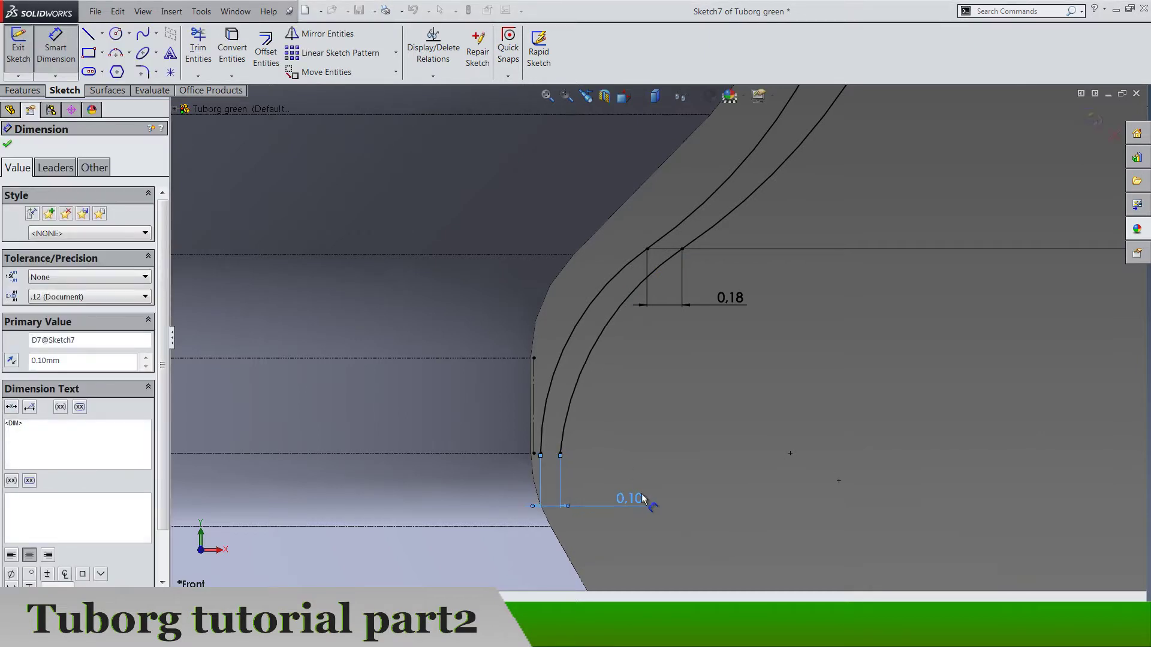
key(Escape)
Draw a horizontal line joining both lower curve ends, then exit Sketch7
scroll(568, 477, down, 3)
scroll(528, 432, down, 2)
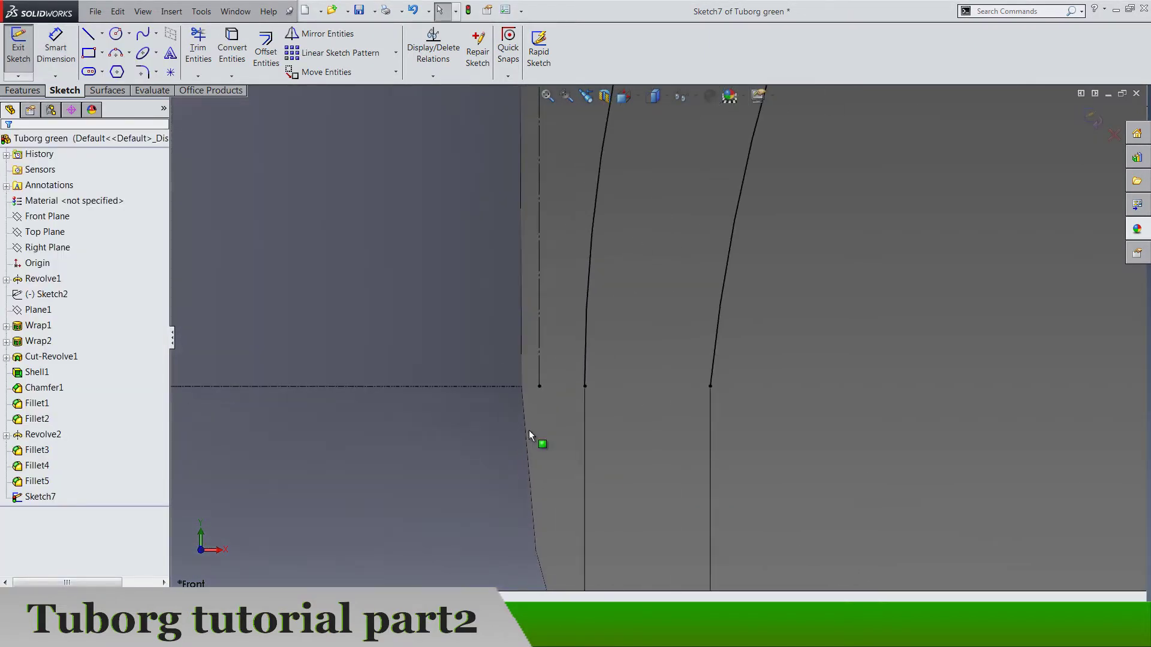
click(90, 36)
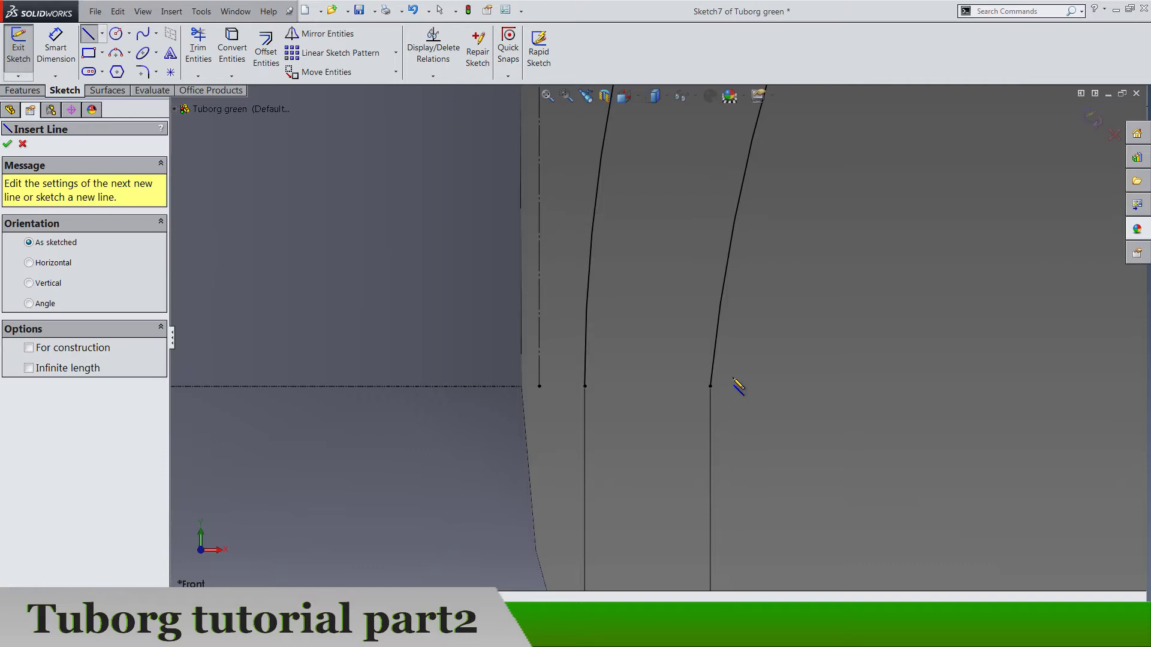
drag(711, 386, 585, 386)
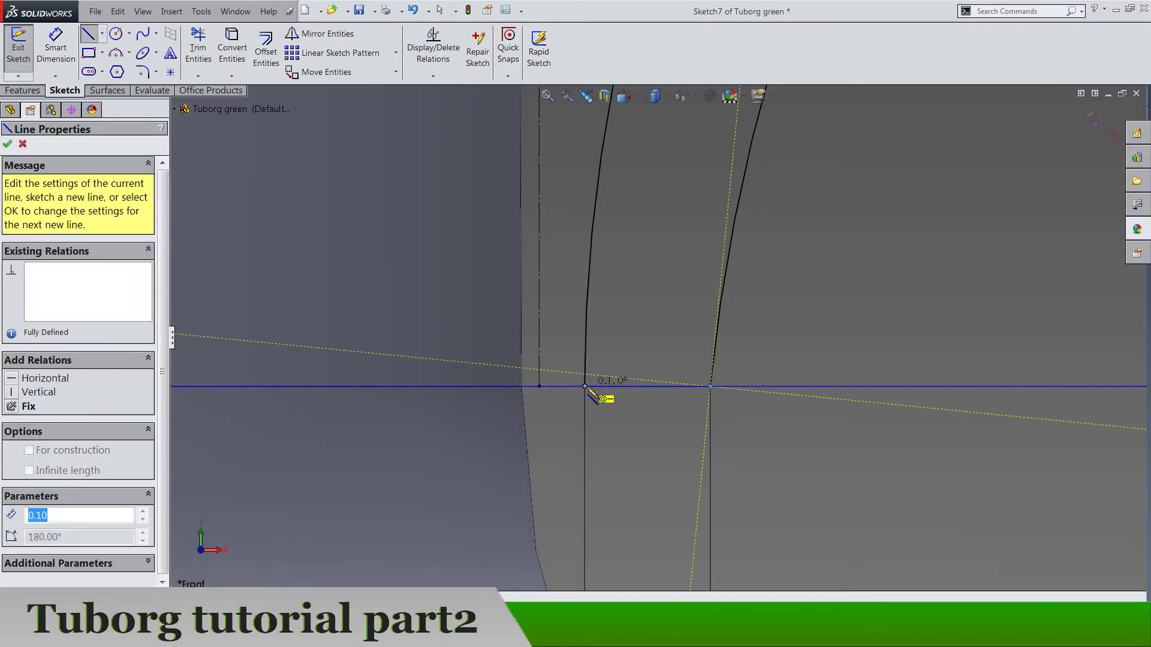
scroll(598, 448, up, 5)
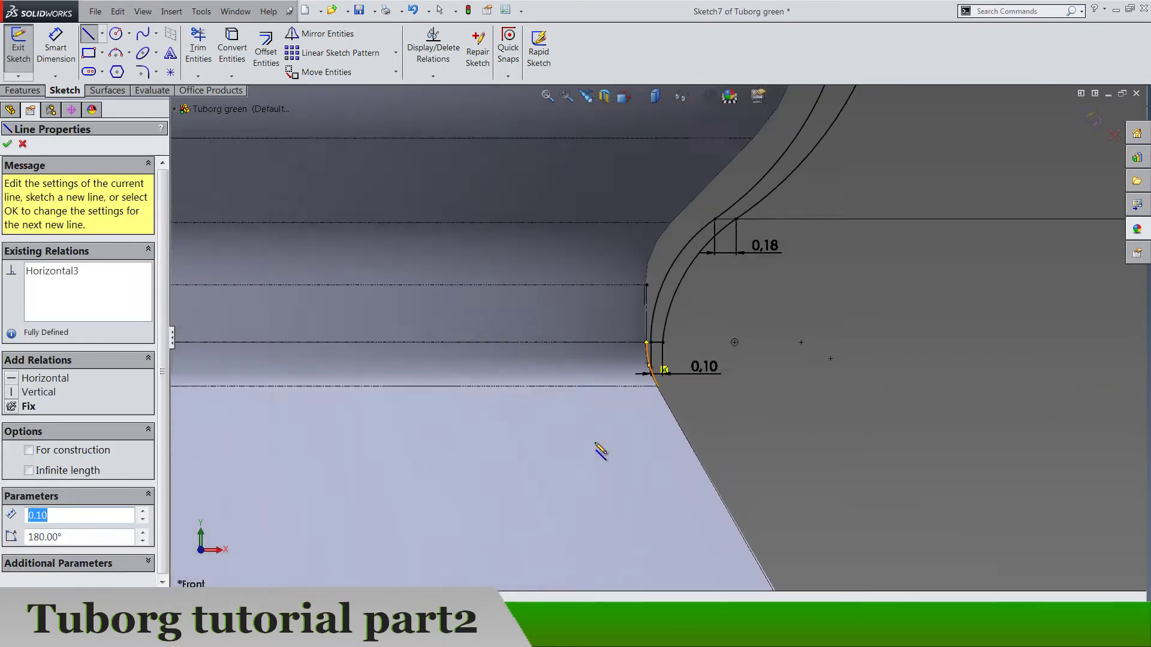
scroll(655, 343, up, 5)
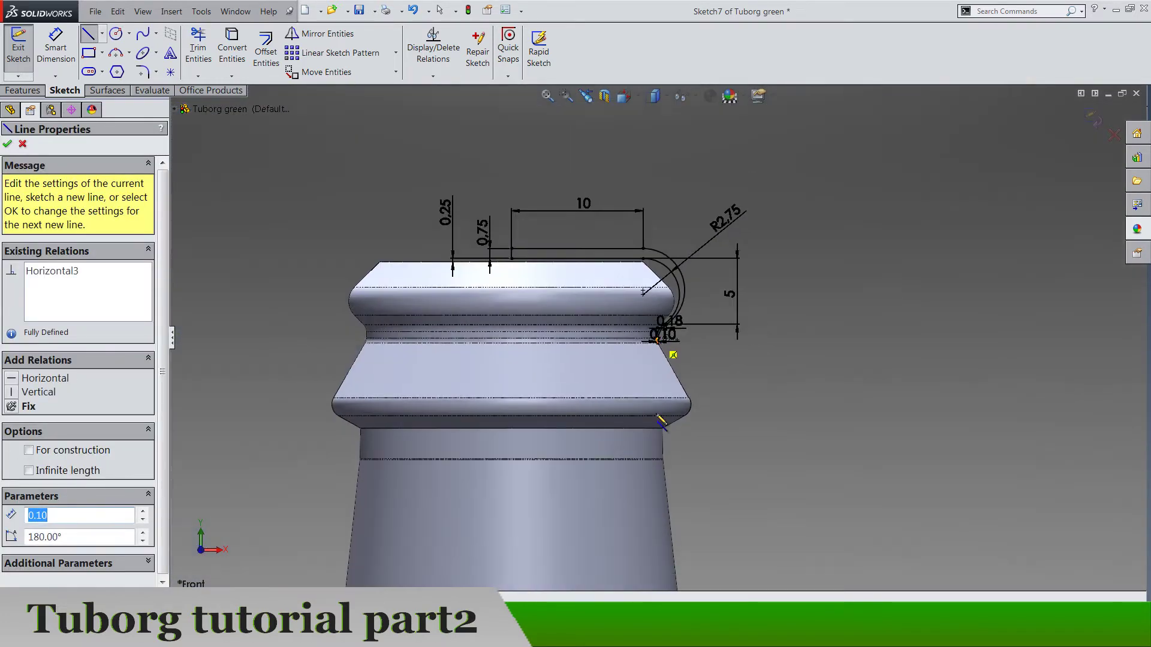
click(1092, 117)
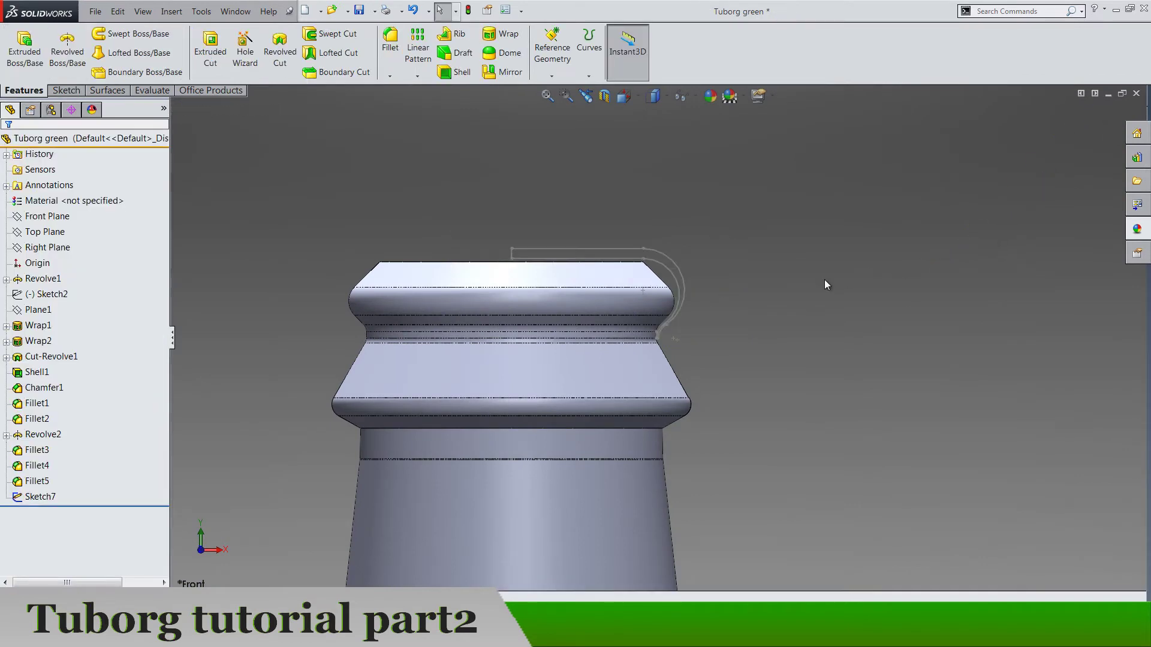
Revolve Sketch7 360° about its left vertical line to form the cap body Revolve3
click(41, 497)
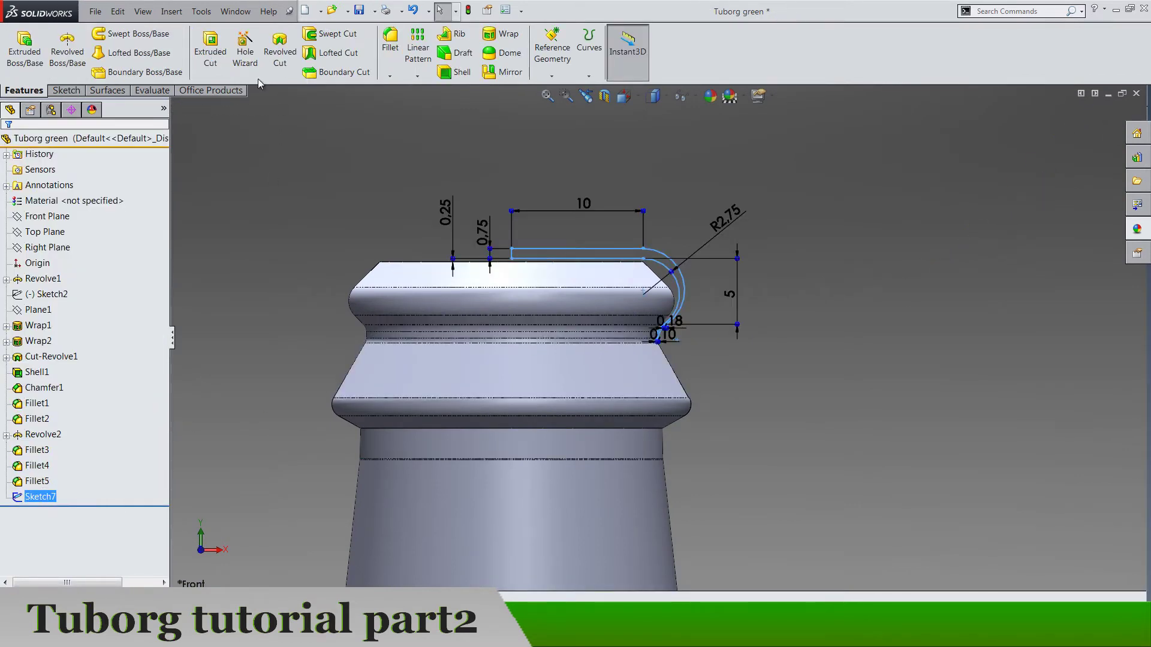
click(83, 41)
scroll(563, 250, down, 6)
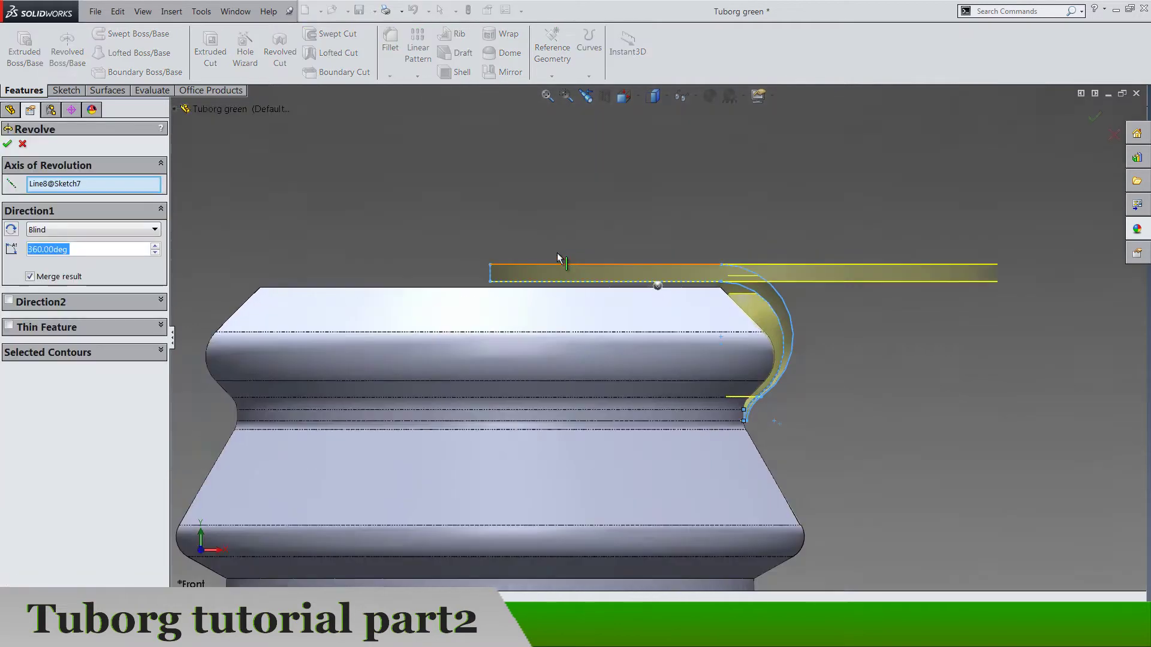
right_click(96, 185)
click(138, 192)
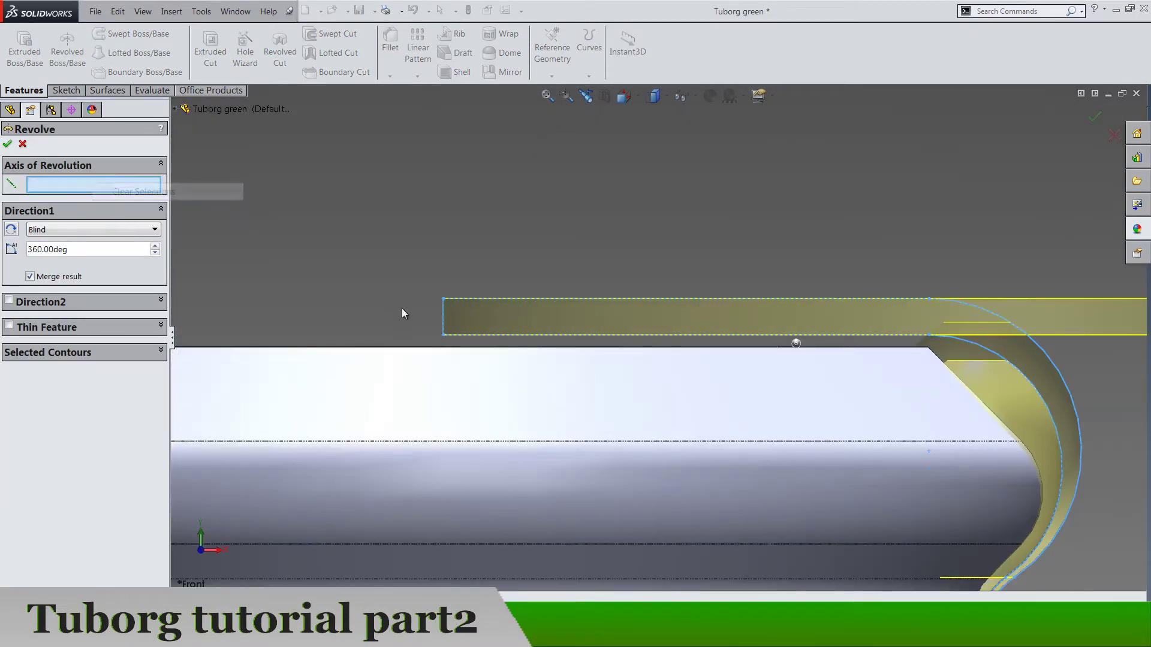
click(446, 324)
scroll(674, 290, up, 5)
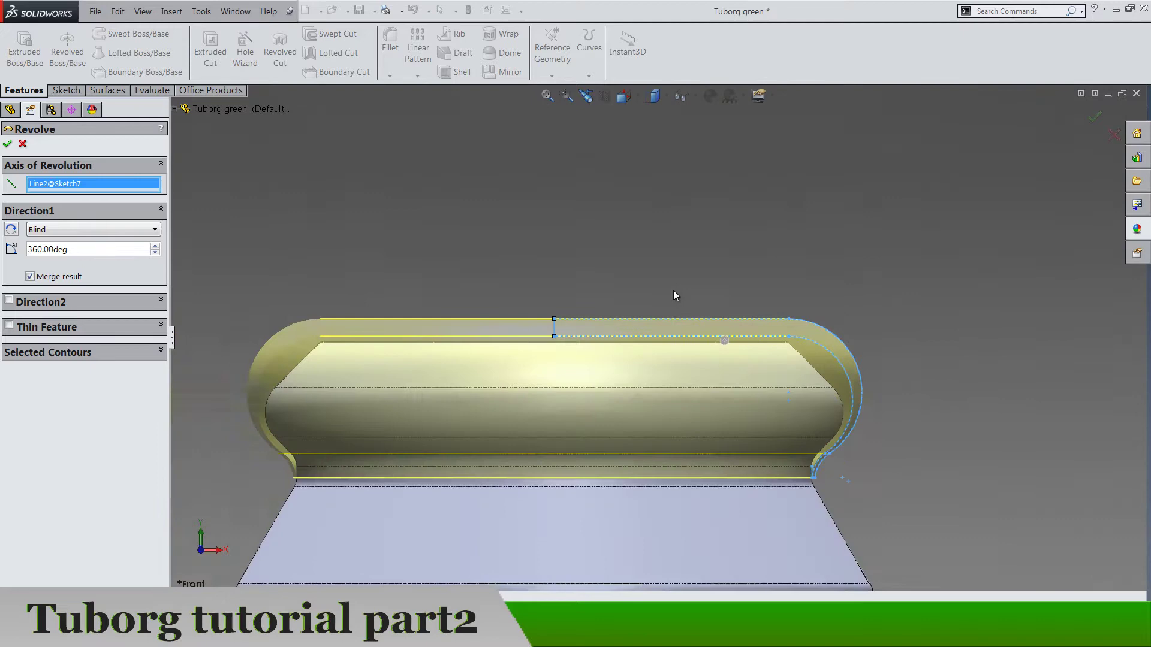
key(Return)
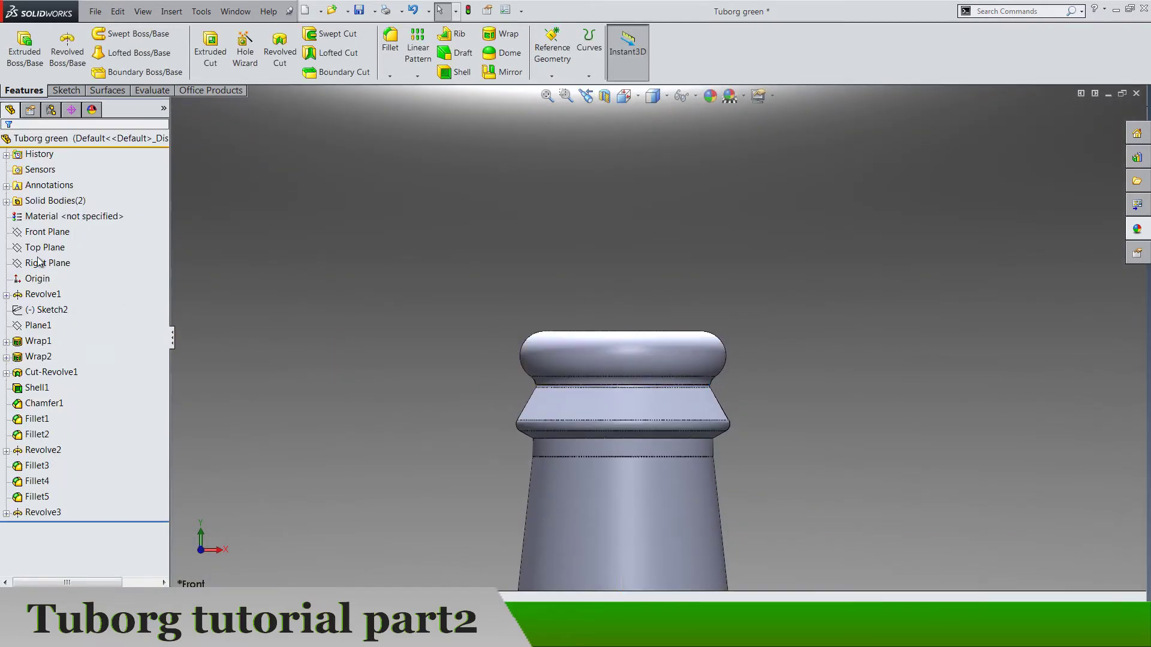
click(6, 202)
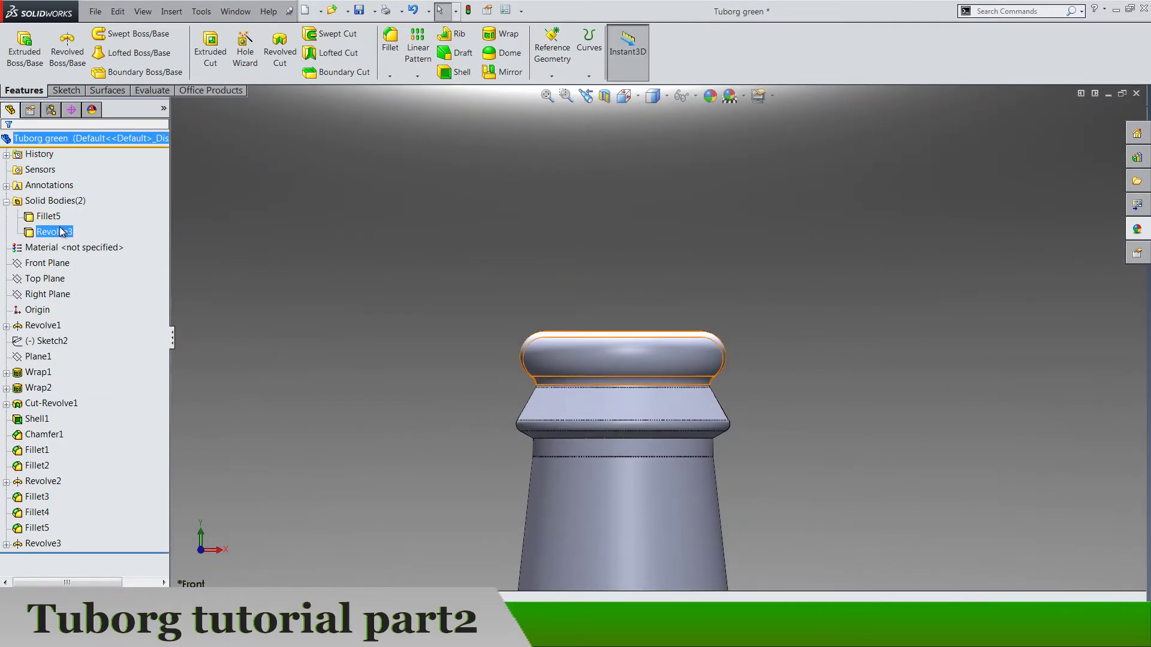
click(6, 201)
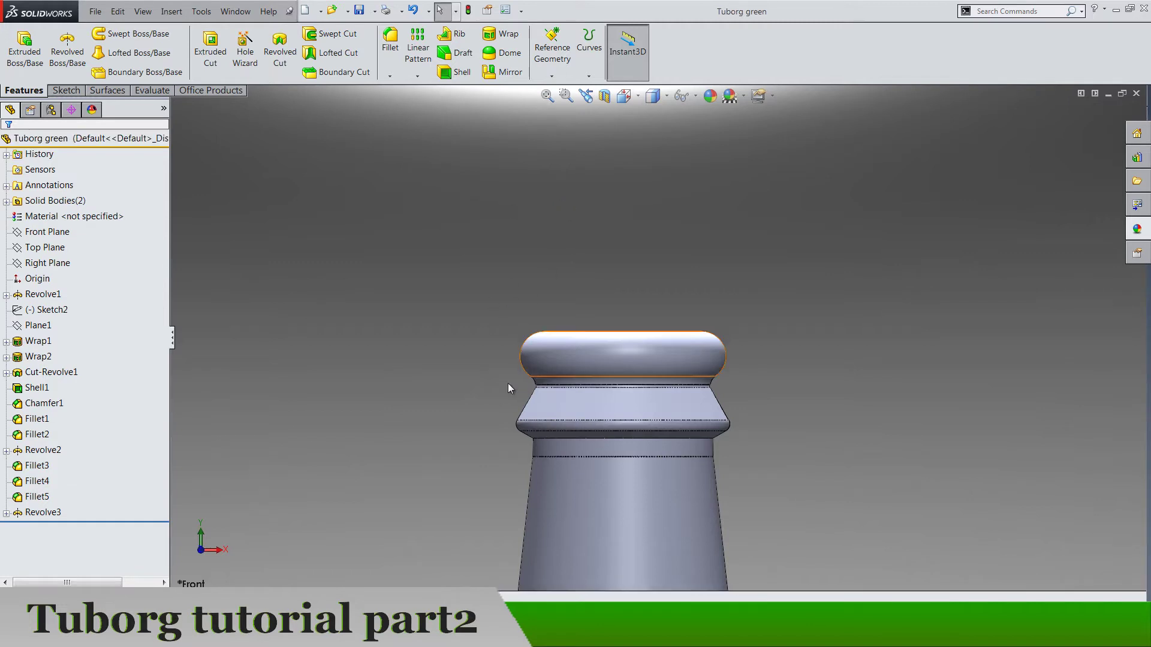
Start a sketch on the Front Plane and draw a slanted line along the neck chamfer
right_click(76, 232)
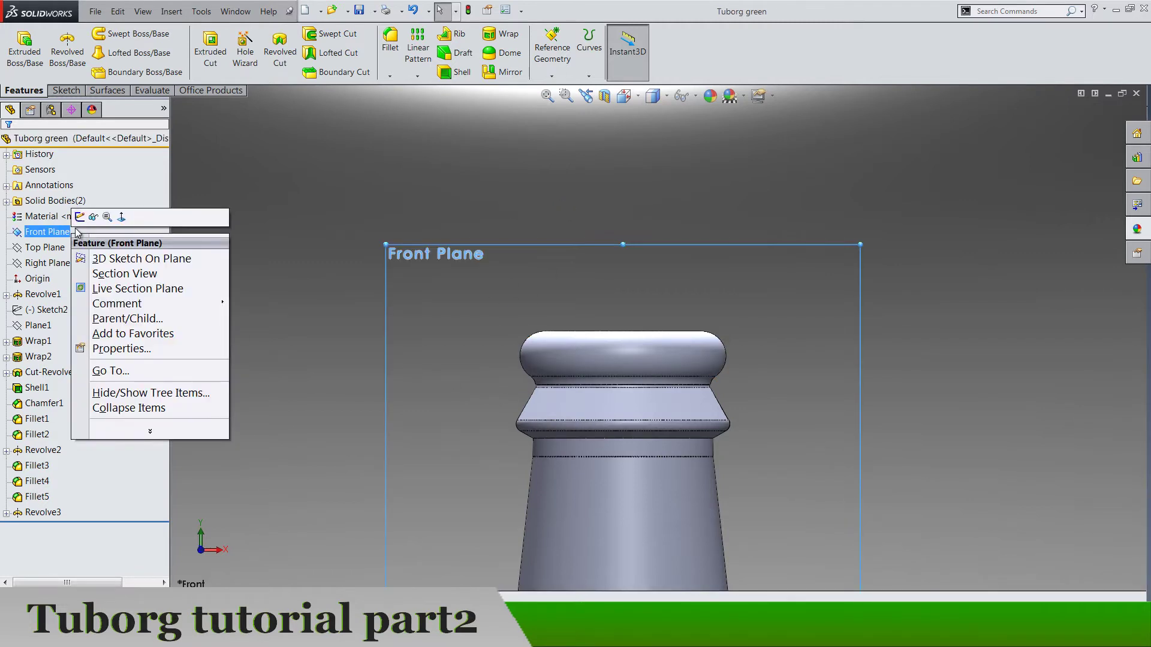
click(82, 218)
scroll(624, 211, down, 10)
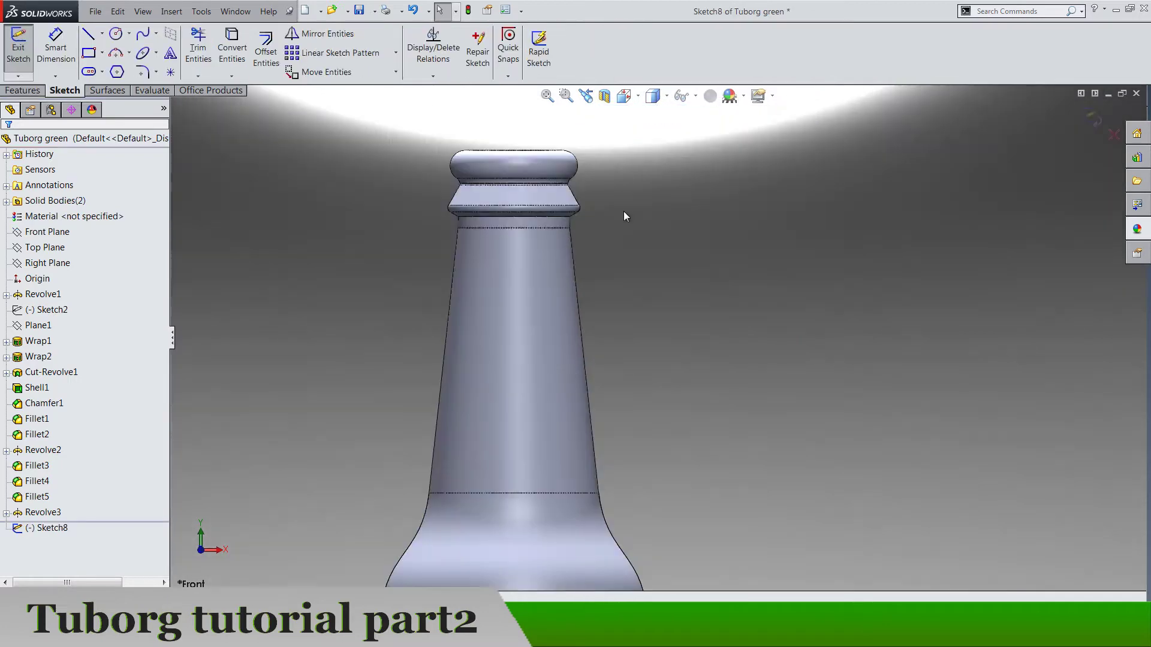
scroll(552, 207, down, 5)
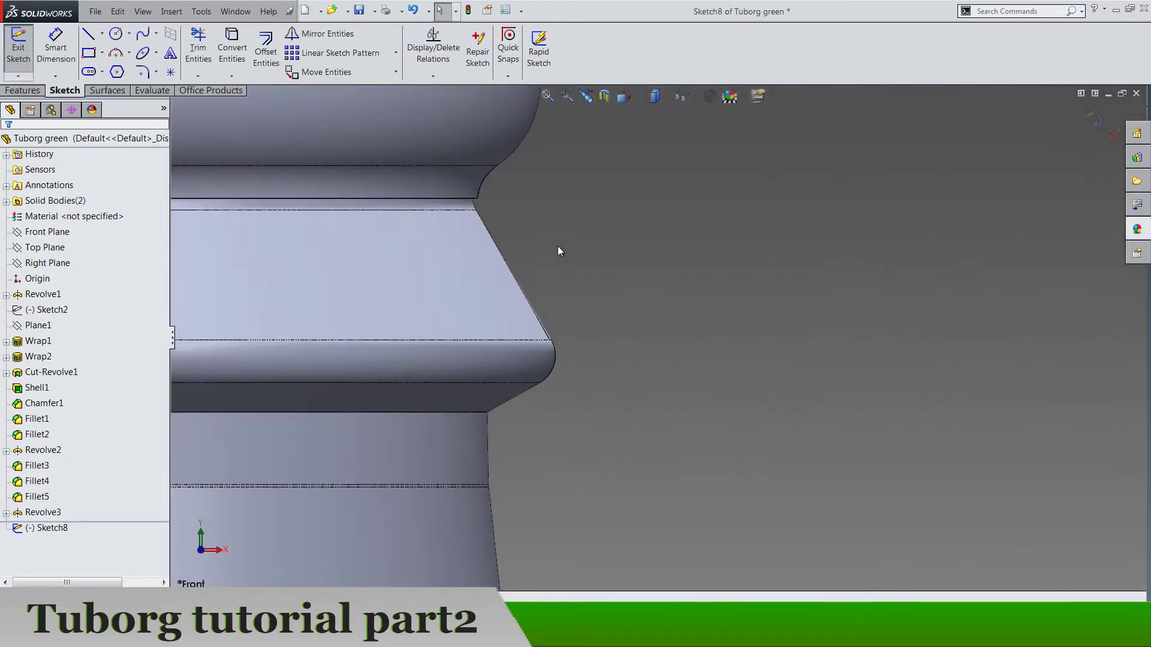
click(90, 35)
scroll(580, 233, down, 5)
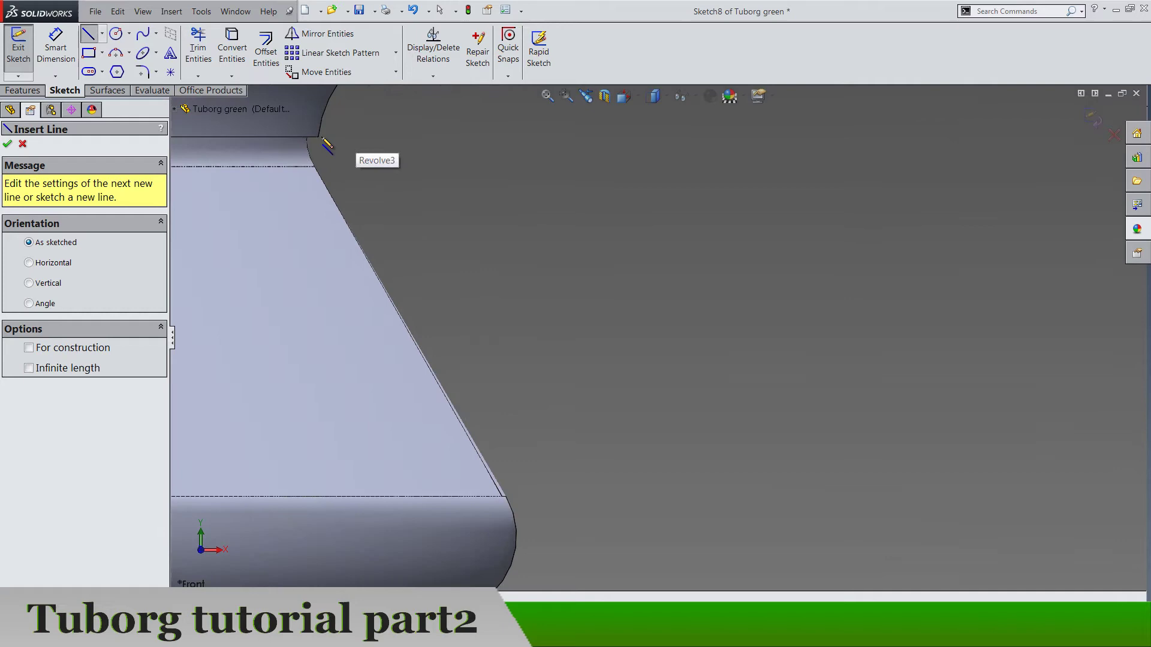
click(318, 138)
scroll(629, 294, up, 10)
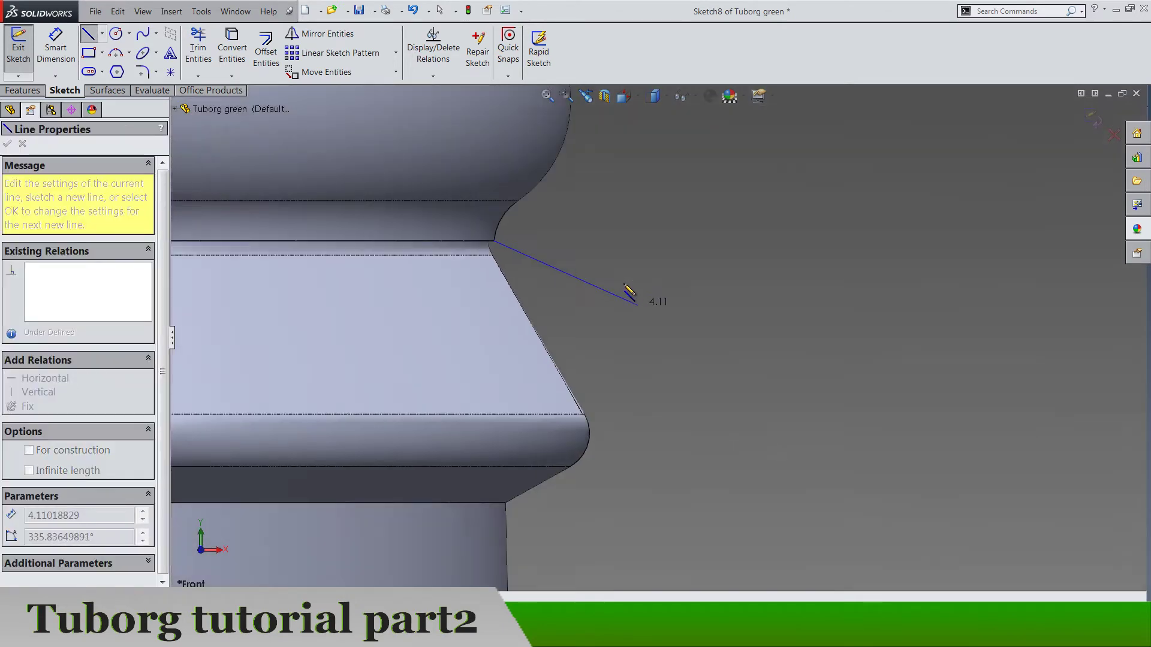
scroll(658, 368, down, 5)
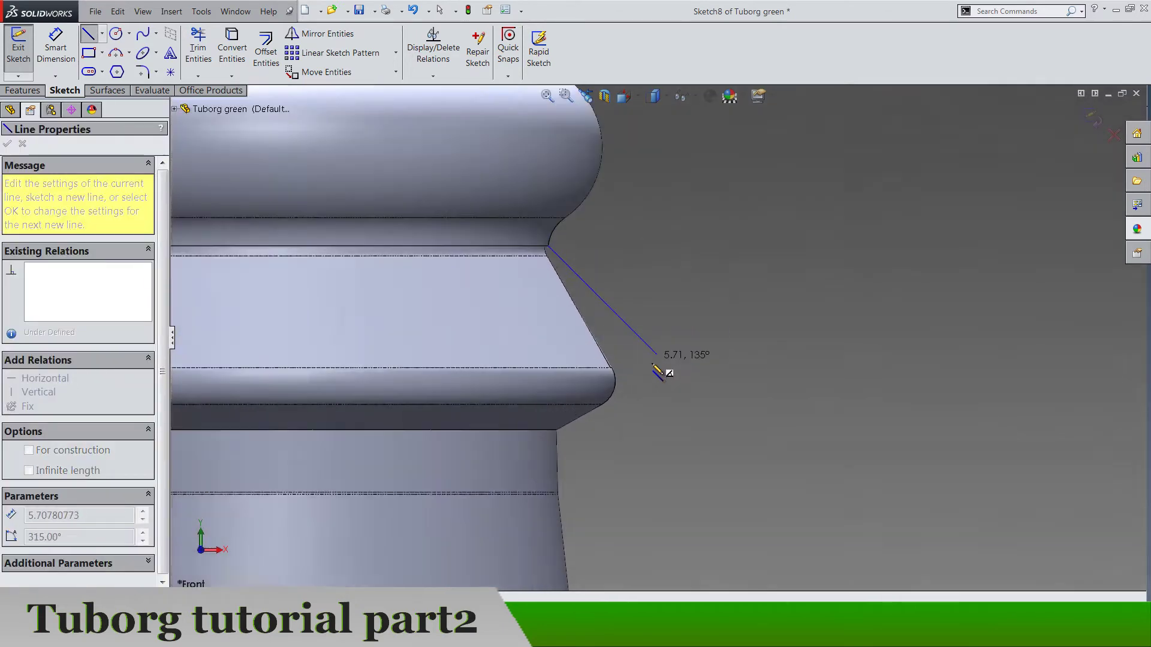
click(620, 306)
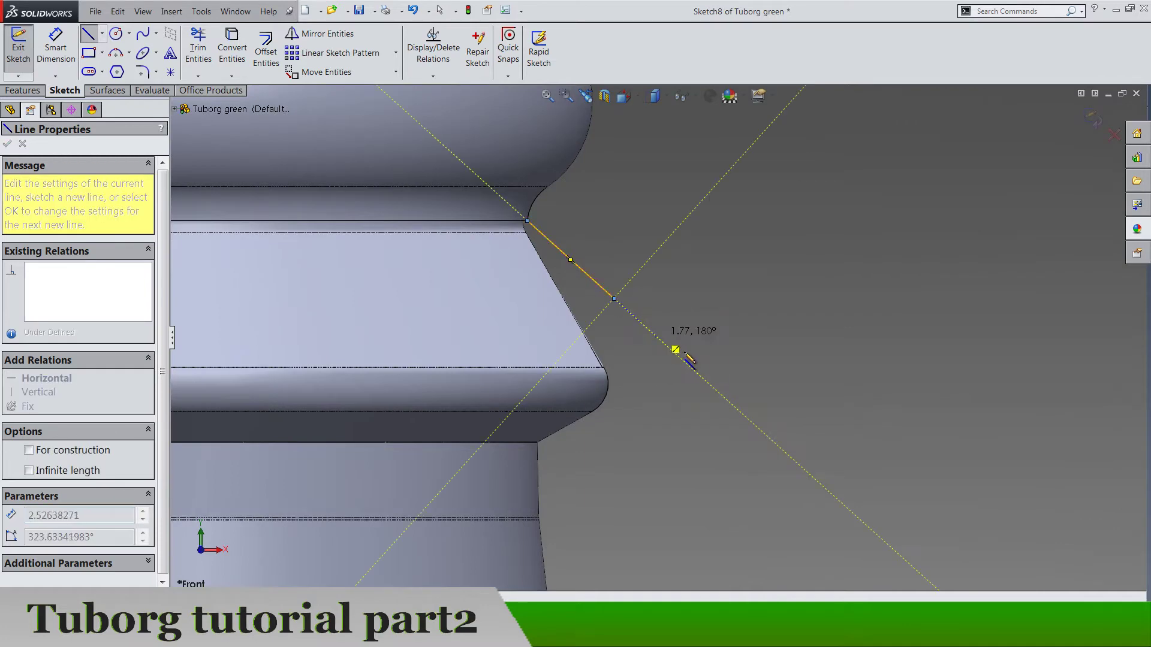
scroll(646, 325, up, 5)
Draw a spline from the line's lower end down beside the neck
click(142, 34)
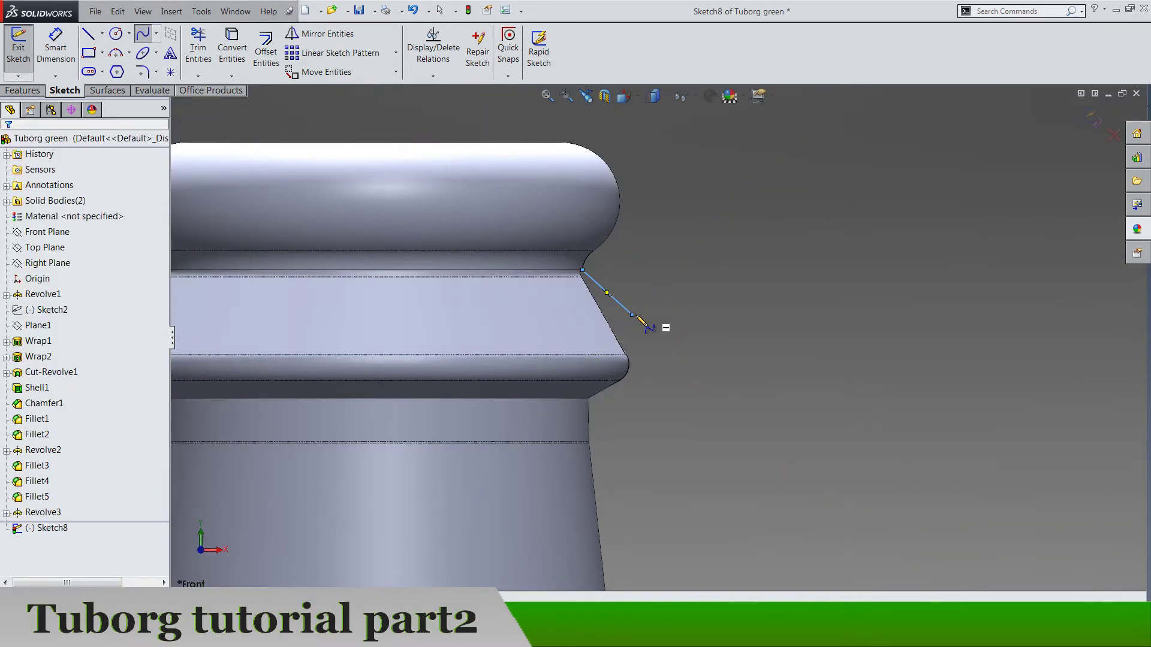
click(633, 315)
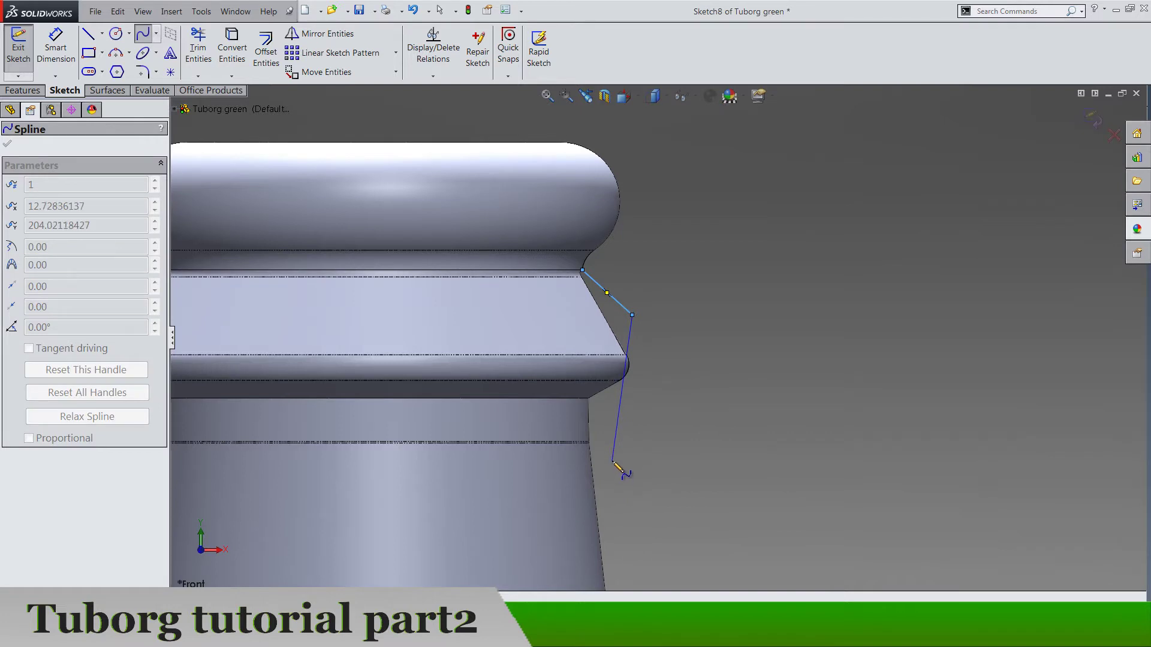
double_click(618, 495)
key(Escape)
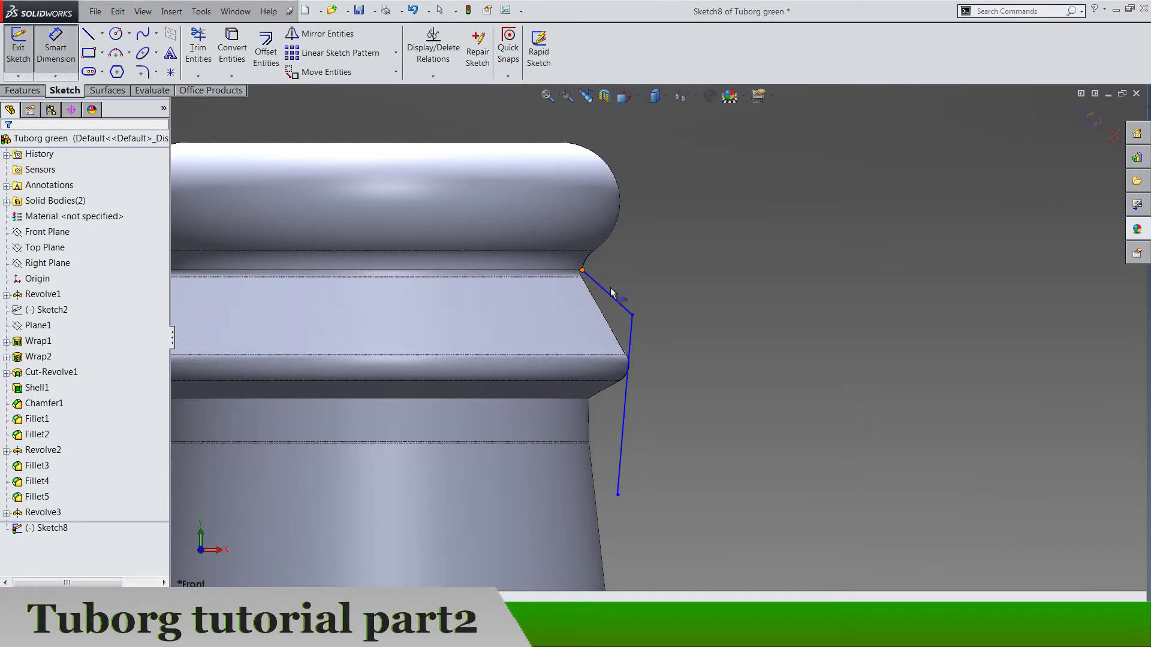
Dimension the slanted line 2.75 horizontally and 3.75 vertically
click(634, 318)
click(634, 317)
key(Return)
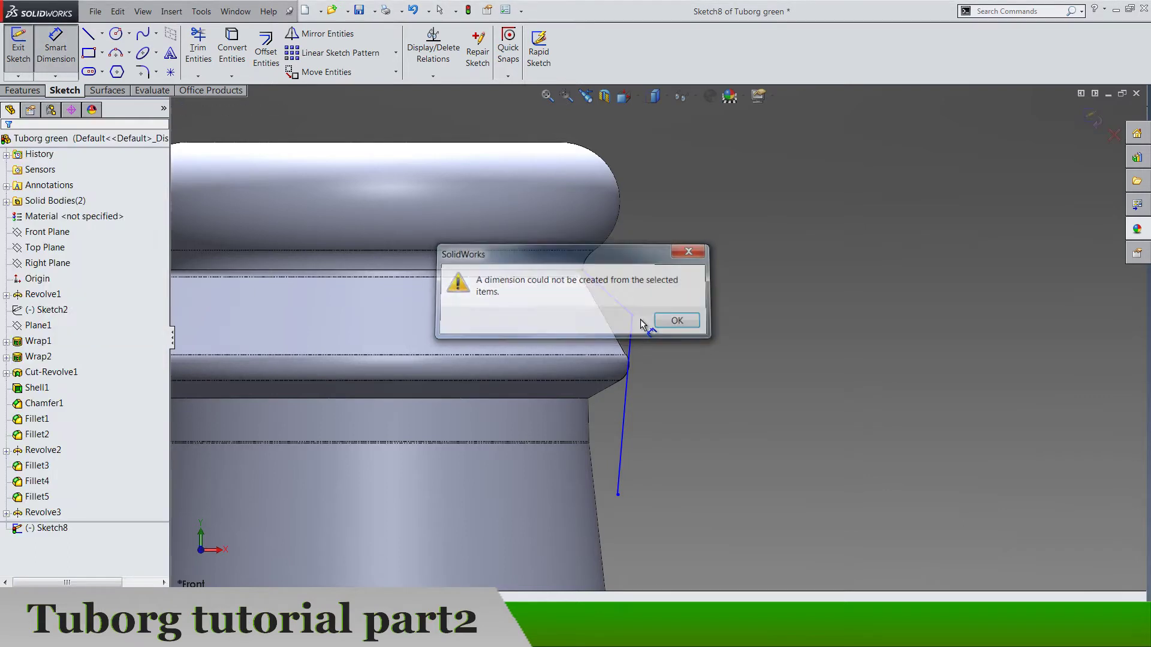
click(632, 314)
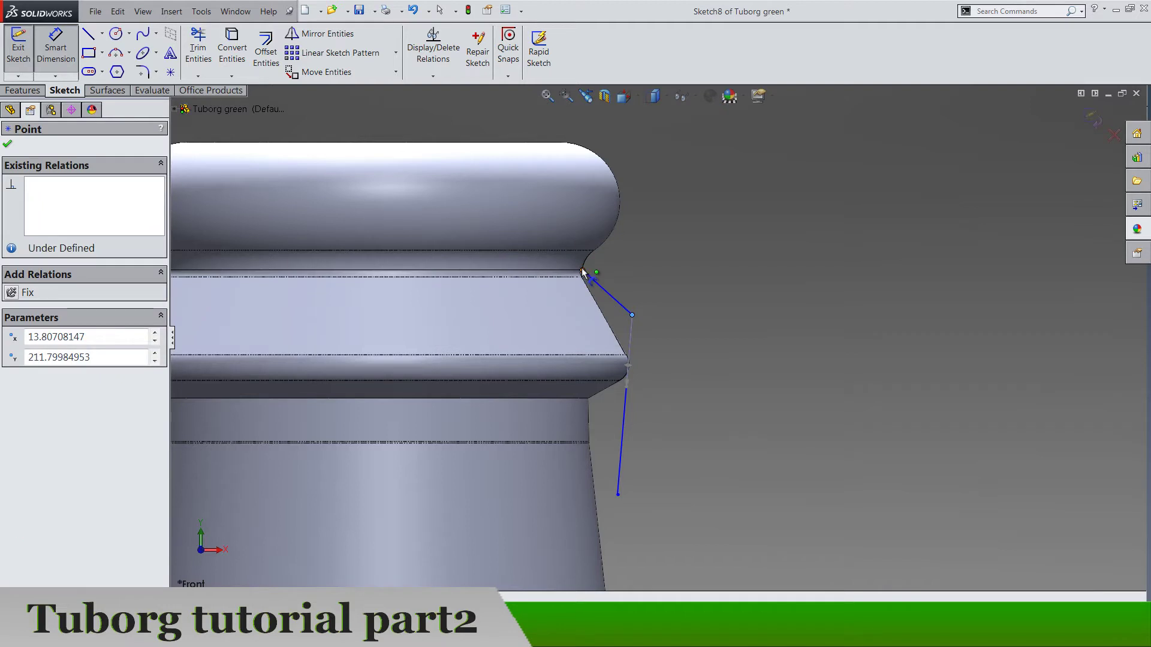
click(582, 270)
click(597, 136)
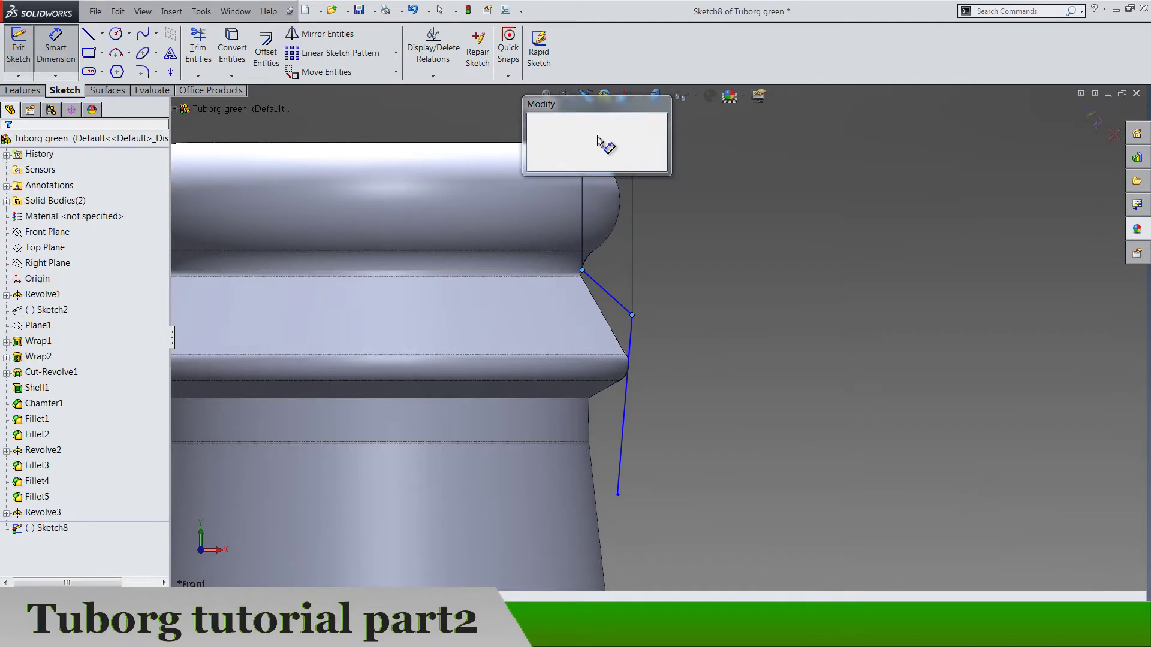
text(2.75)
key(Return)
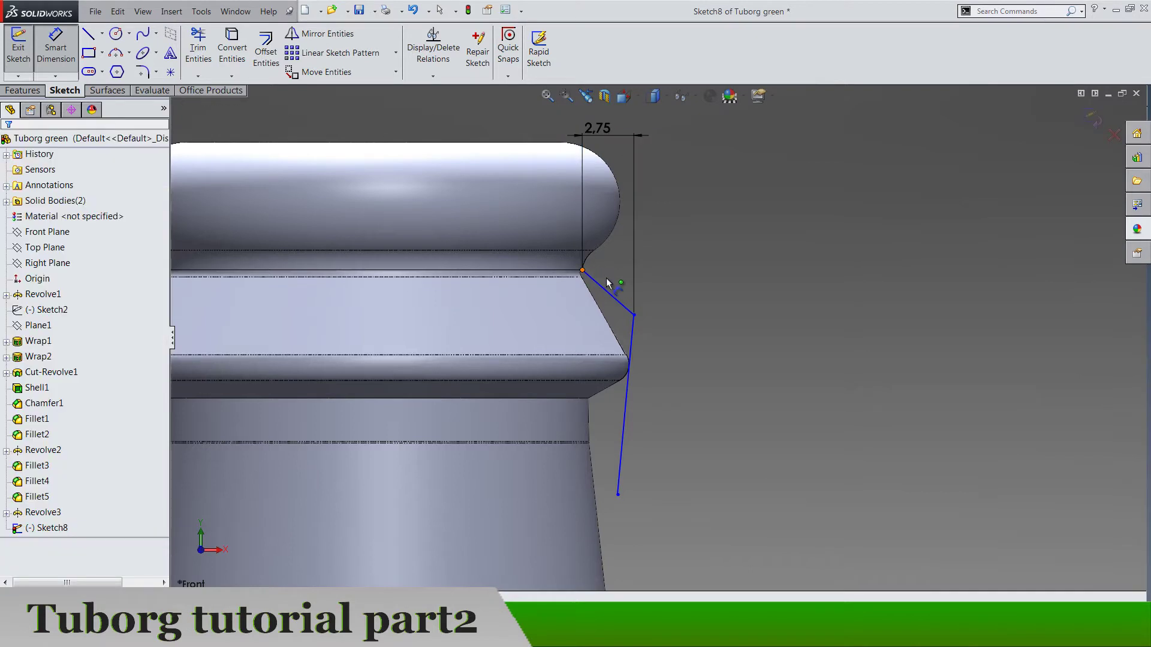
click(634, 314)
click(702, 294)
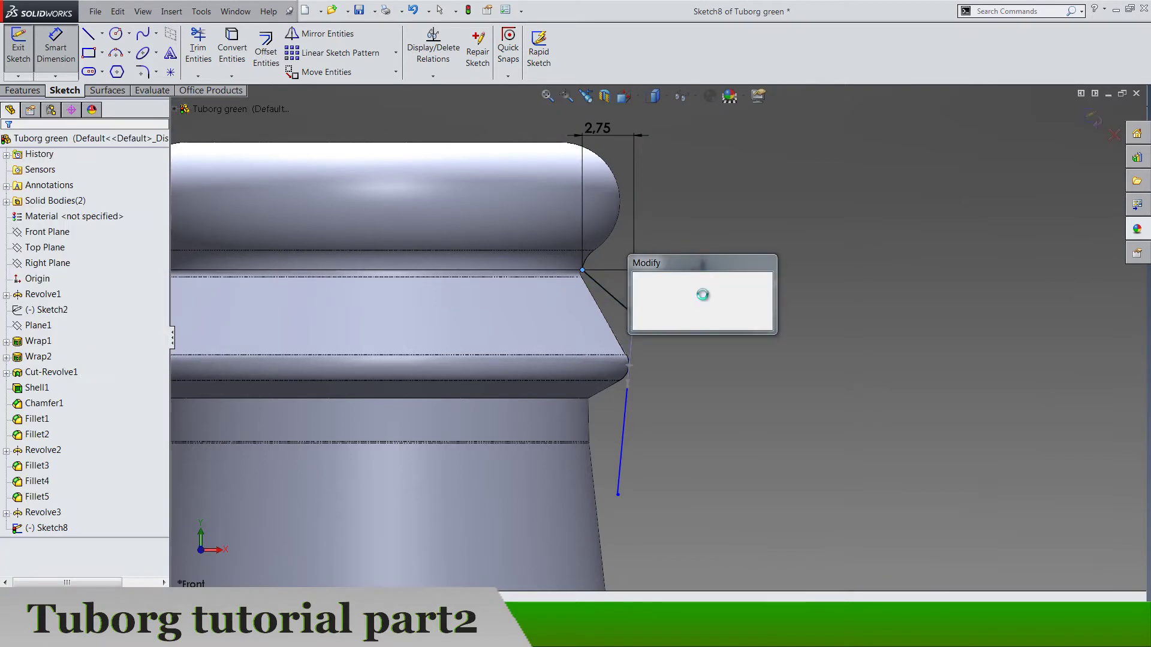
text(3.75)
key(Return)
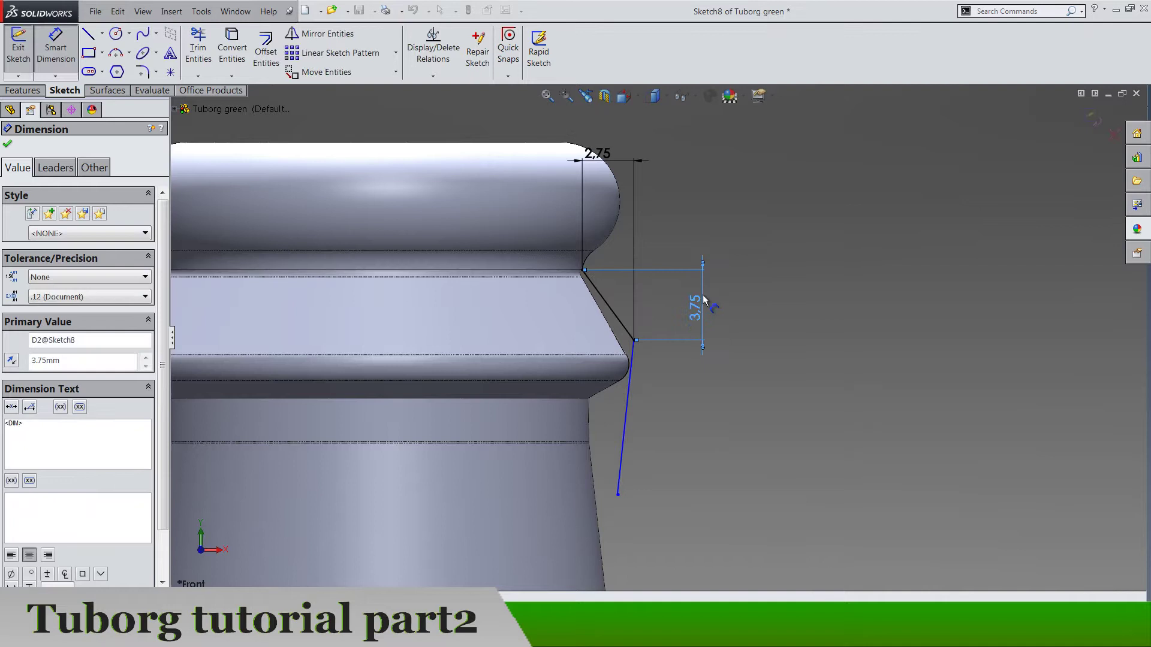
key(Escape)
Make the spline tangent to the slanted line and pull its middle left into an S-curve
click(630, 387)
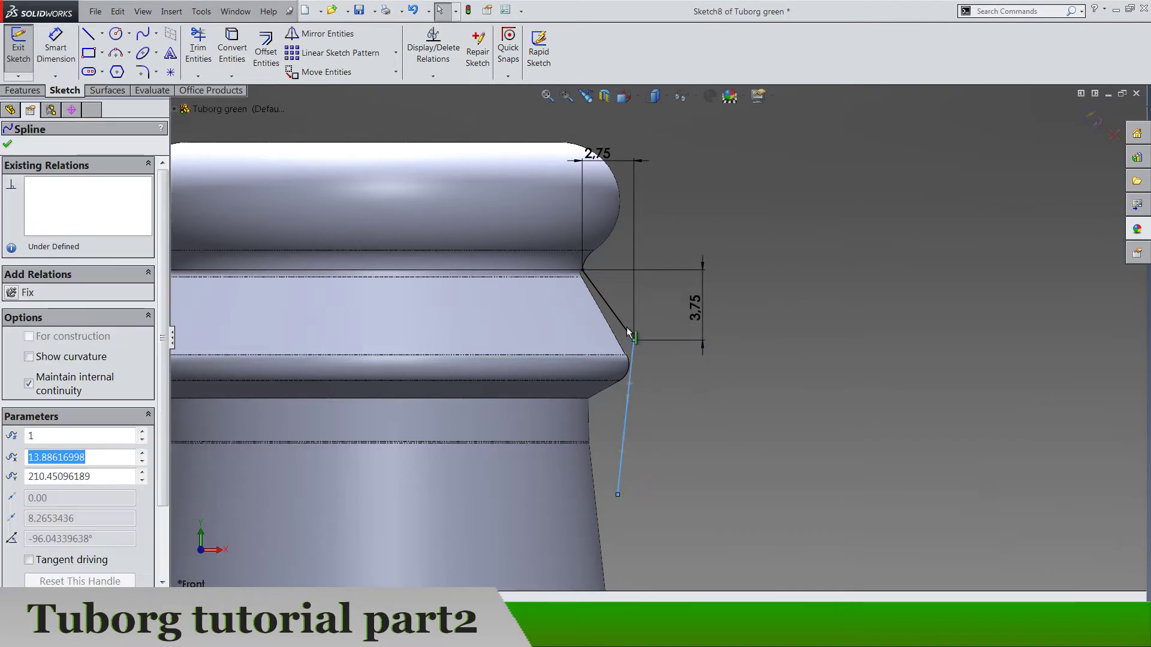
ctrl+click(627, 331)
click(682, 283)
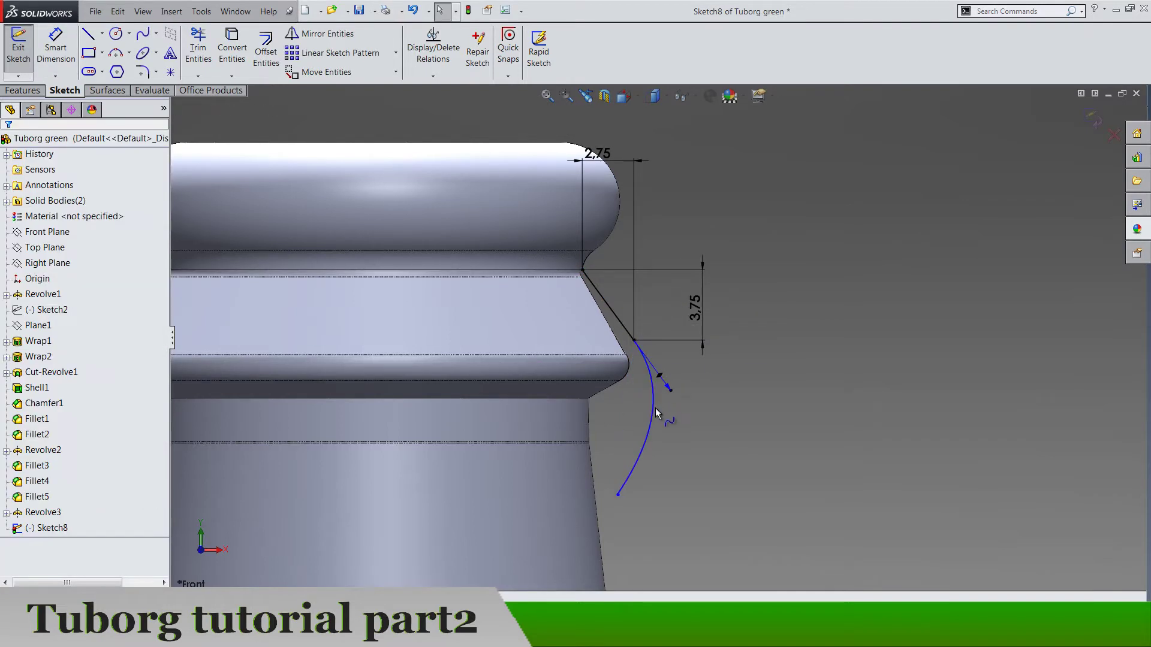
click(652, 417)
drag(655, 447, 597, 434)
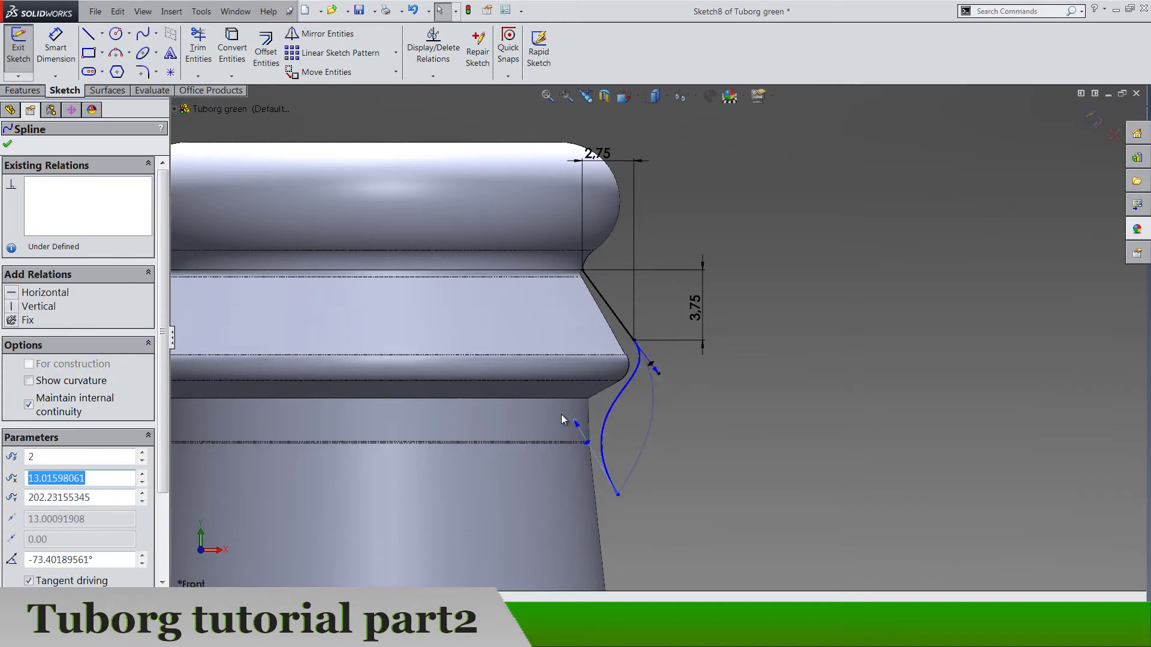
click(638, 456)
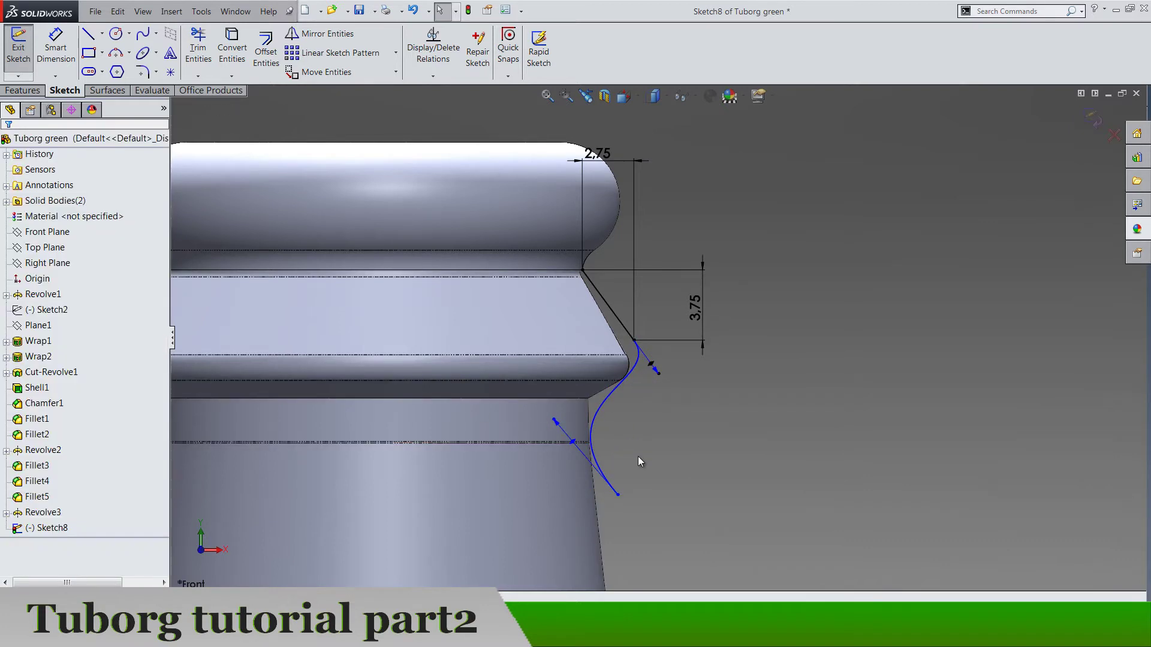
scroll(638, 455, up, 3)
Draw a vertical construction centerline from the neck's horizontal edge down the bottle
click(102, 35)
click(114, 62)
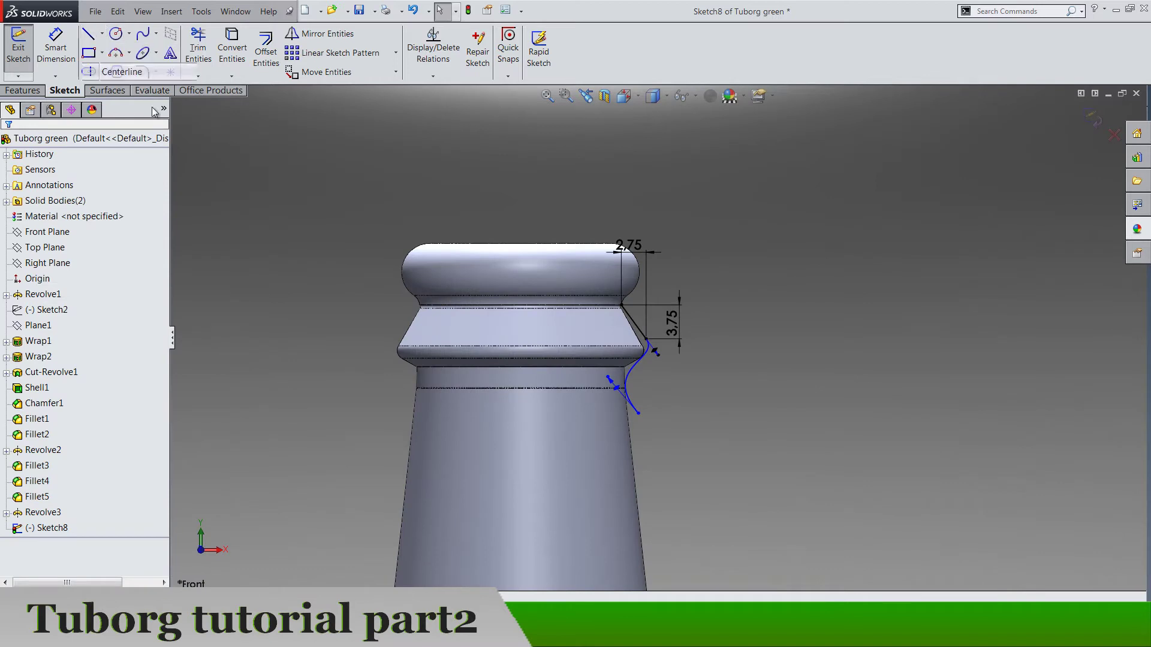
click(521, 389)
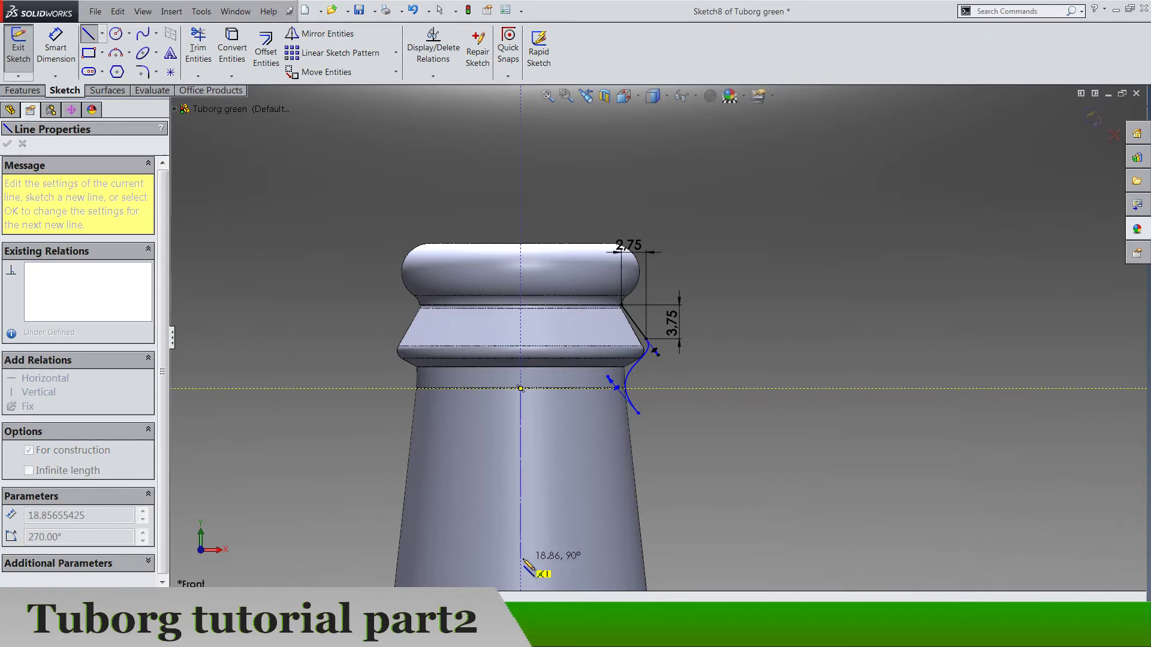
click(520, 560)
key(Escape)
scroll(508, 424, down, 4)
Dimension the angle between the spline's lower tangent handle and the centerline at 40.34°
click(65, 46)
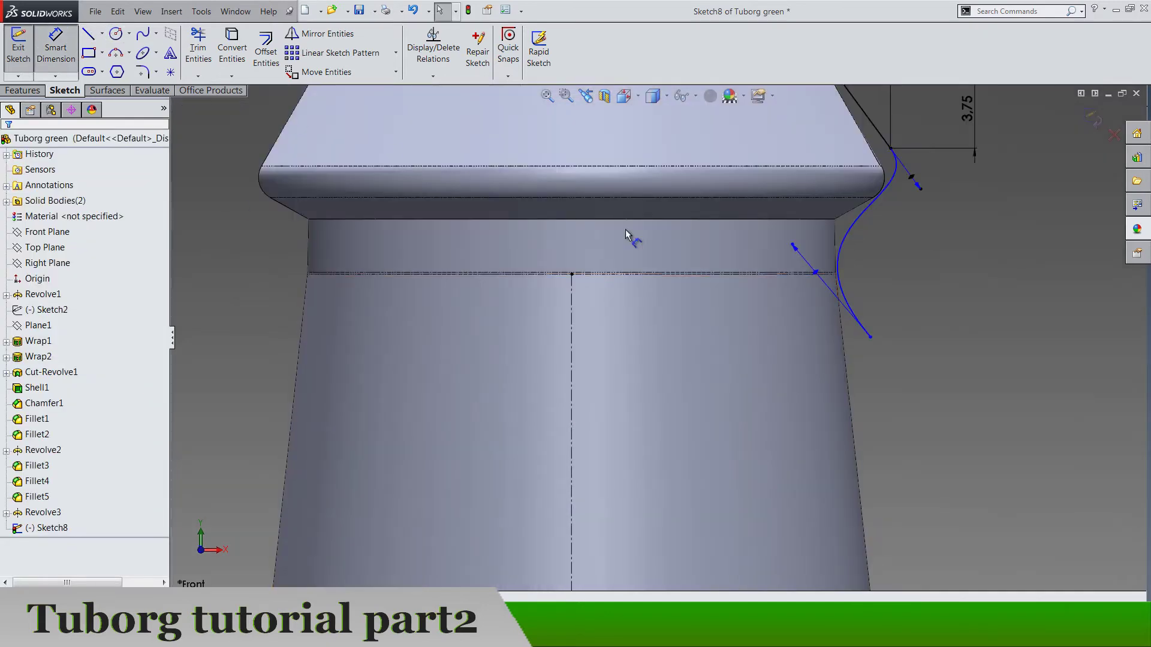
click(792, 248)
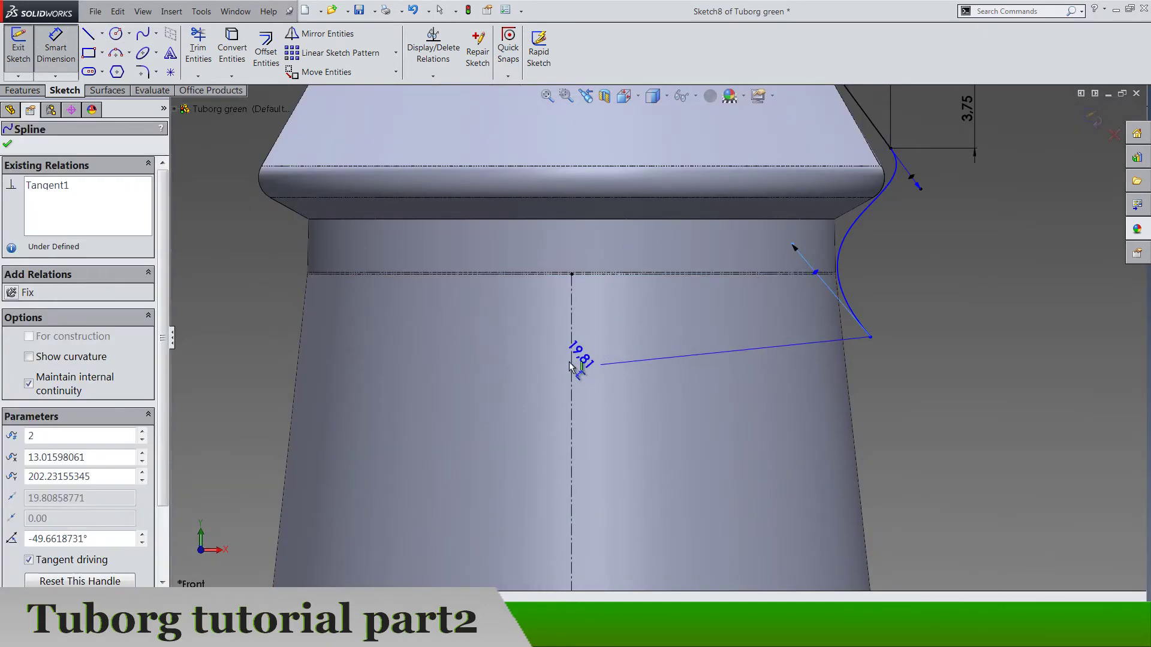
click(571, 361)
click(682, 379)
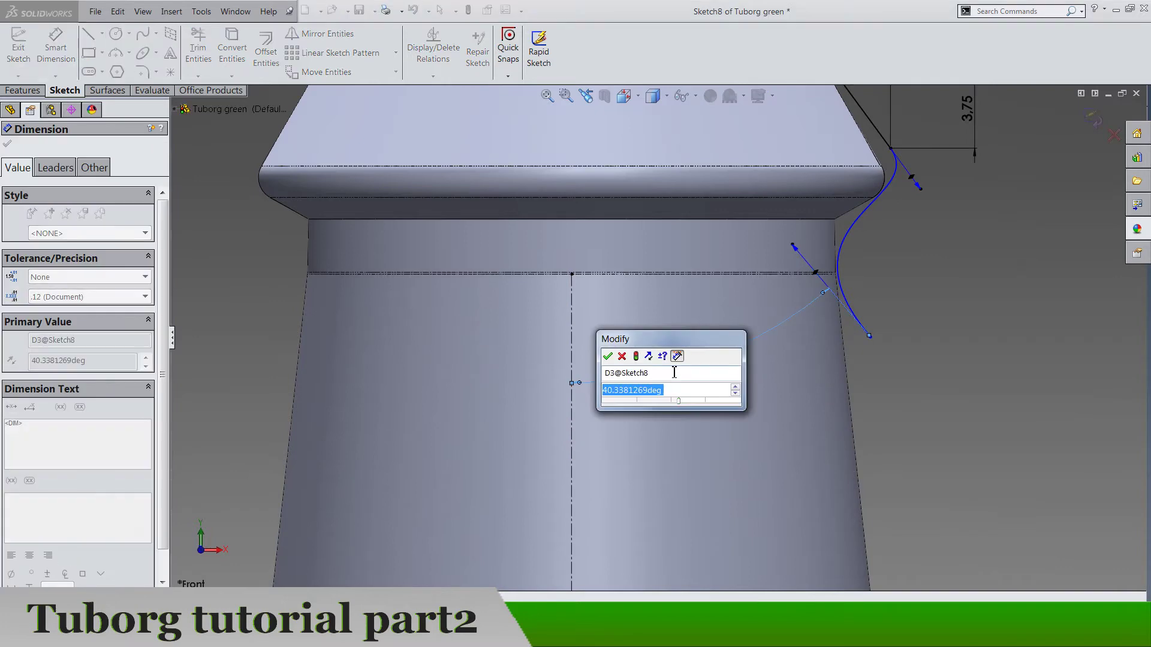
key(Return)
click(891, 334)
scroll(891, 333, up, 2)
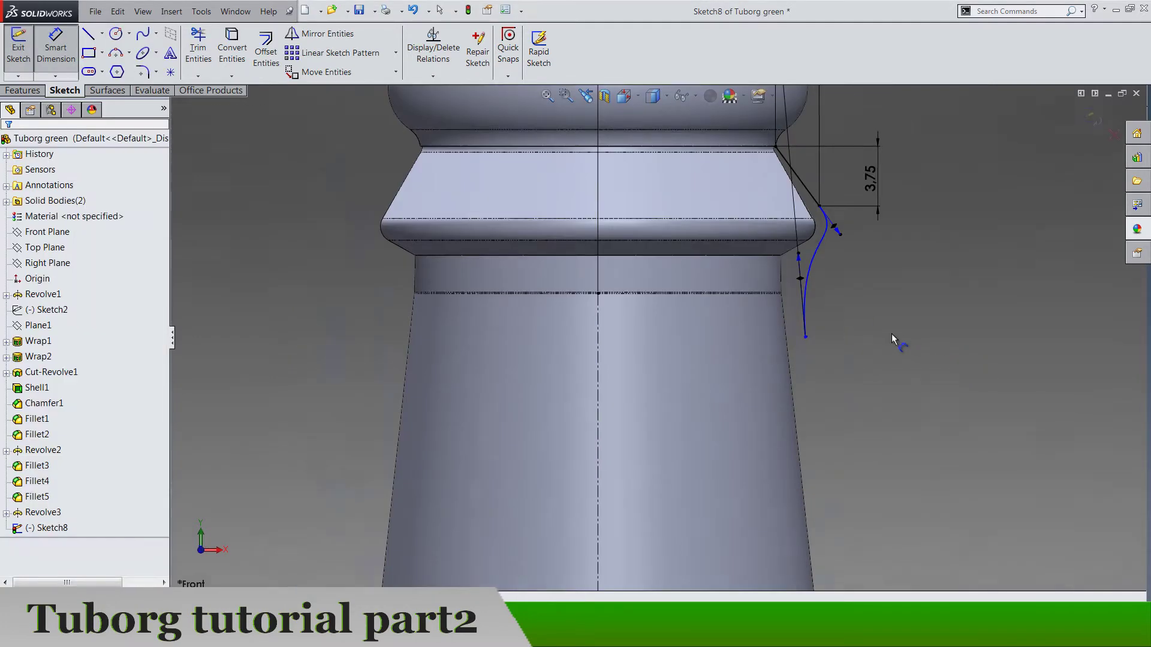
scroll(840, 238, down, 3)
Set the spline's upper and lower tangent handle lengths to 10 and 20
click(801, 247)
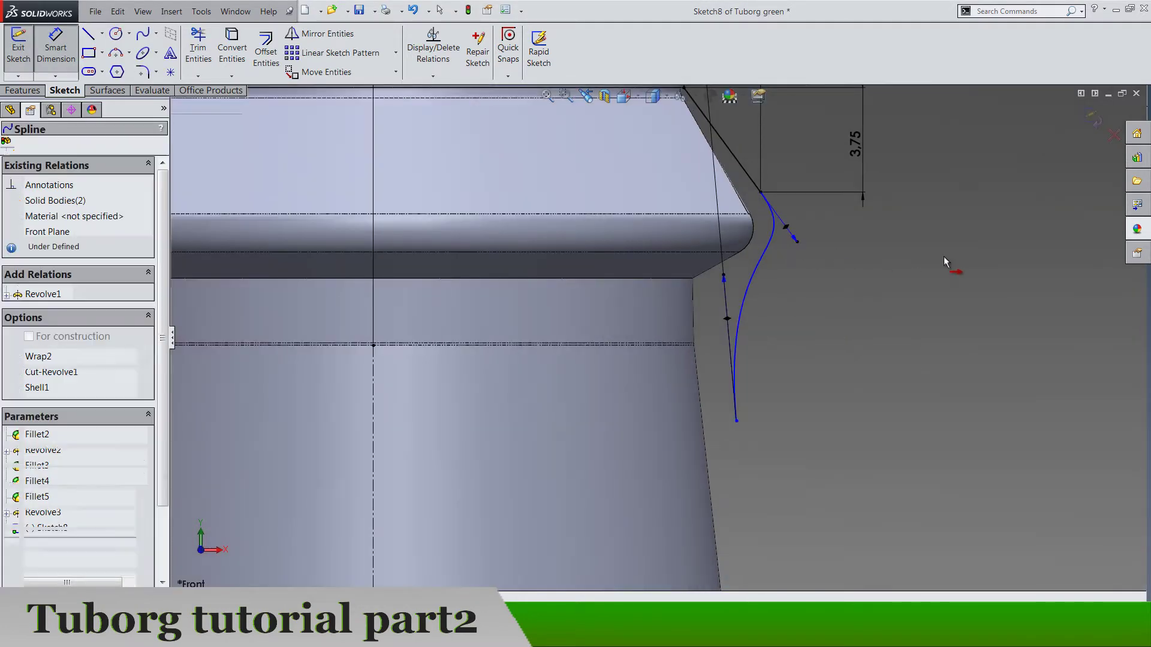
click(975, 246)
text(10)
key(Return)
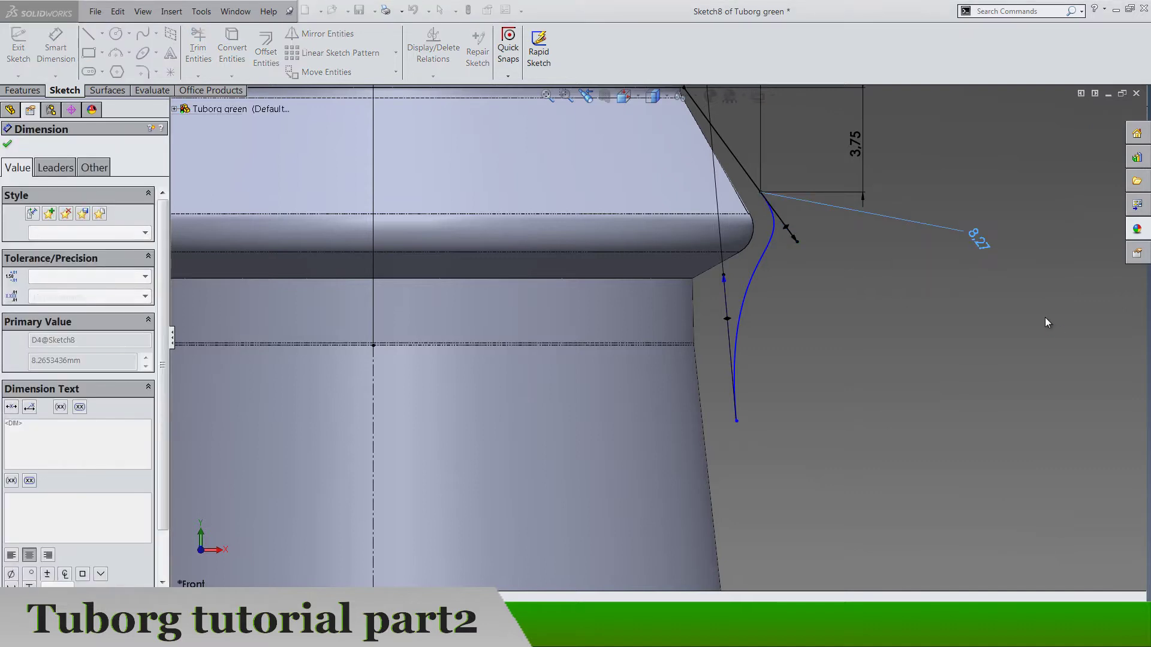
click(724, 282)
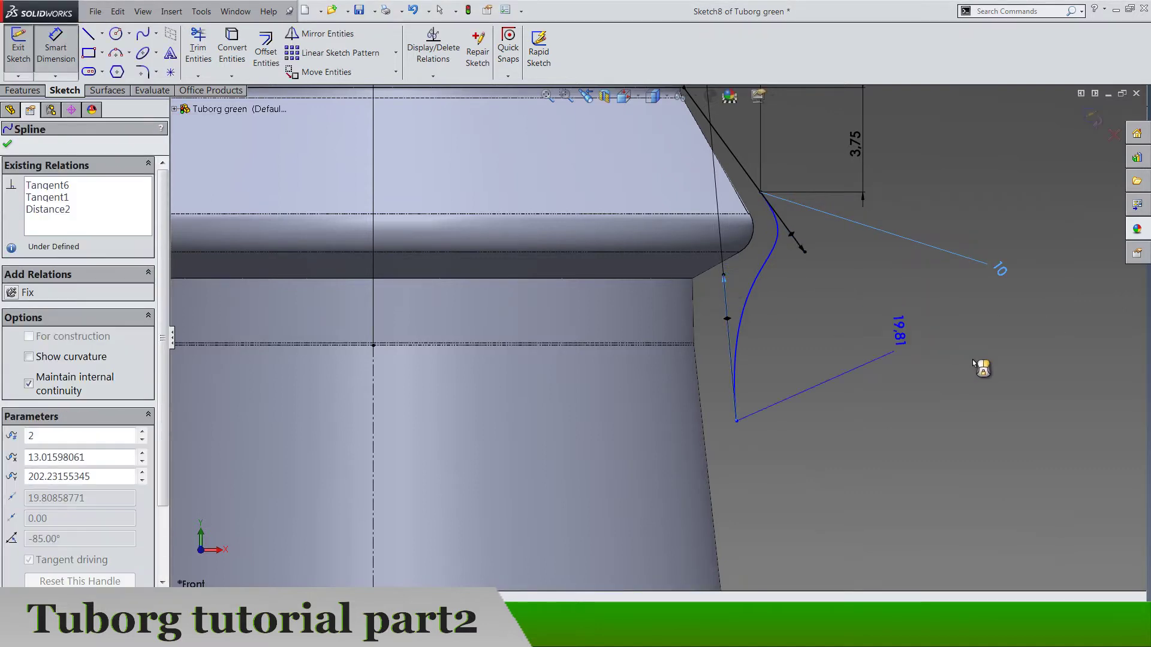
click(995, 396)
text(20)
key(Return)
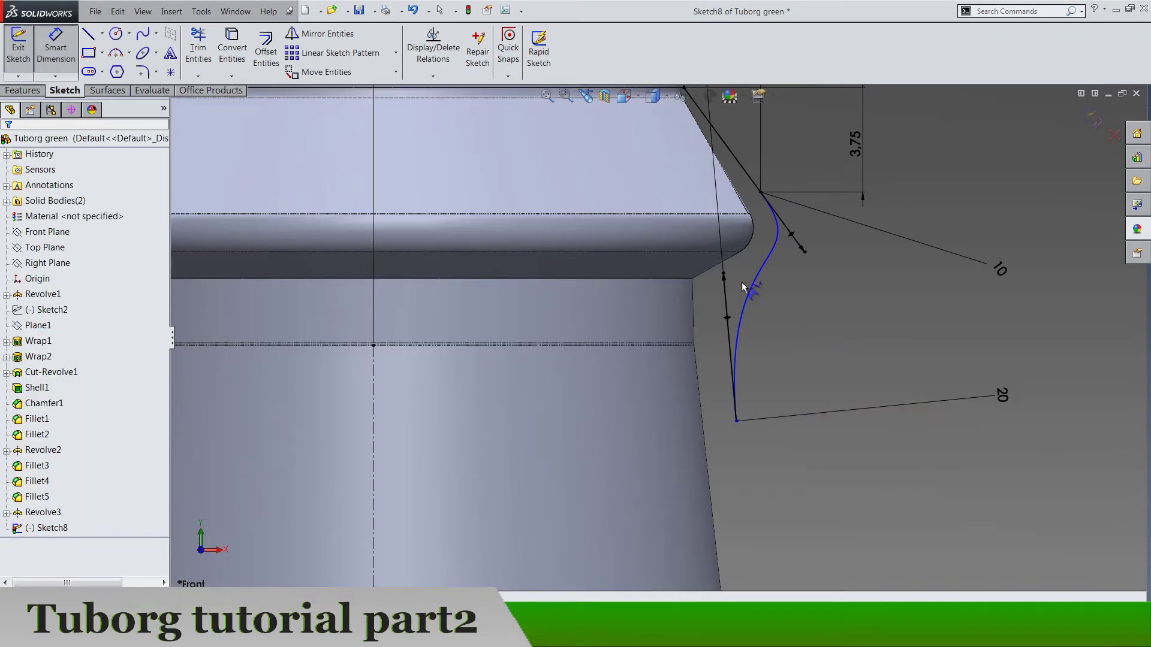
Dimension the spline's bottom endpoint 12 mm below the top edge
click(761, 199)
key(Escape)
click(760, 193)
click(737, 422)
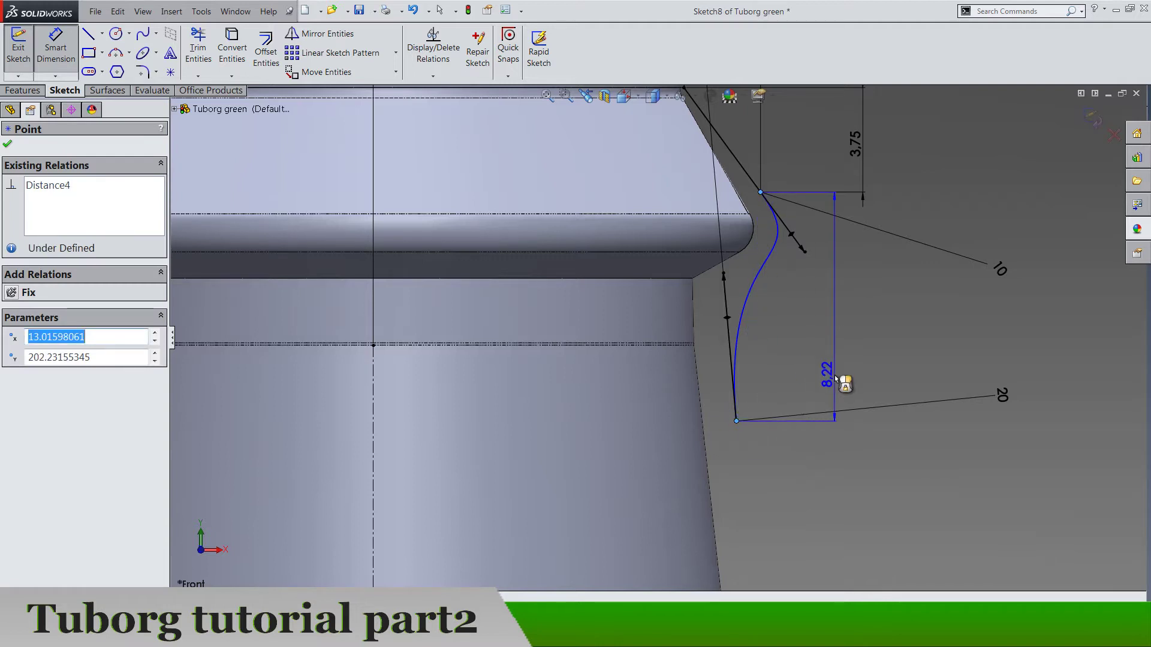
key(Escape)
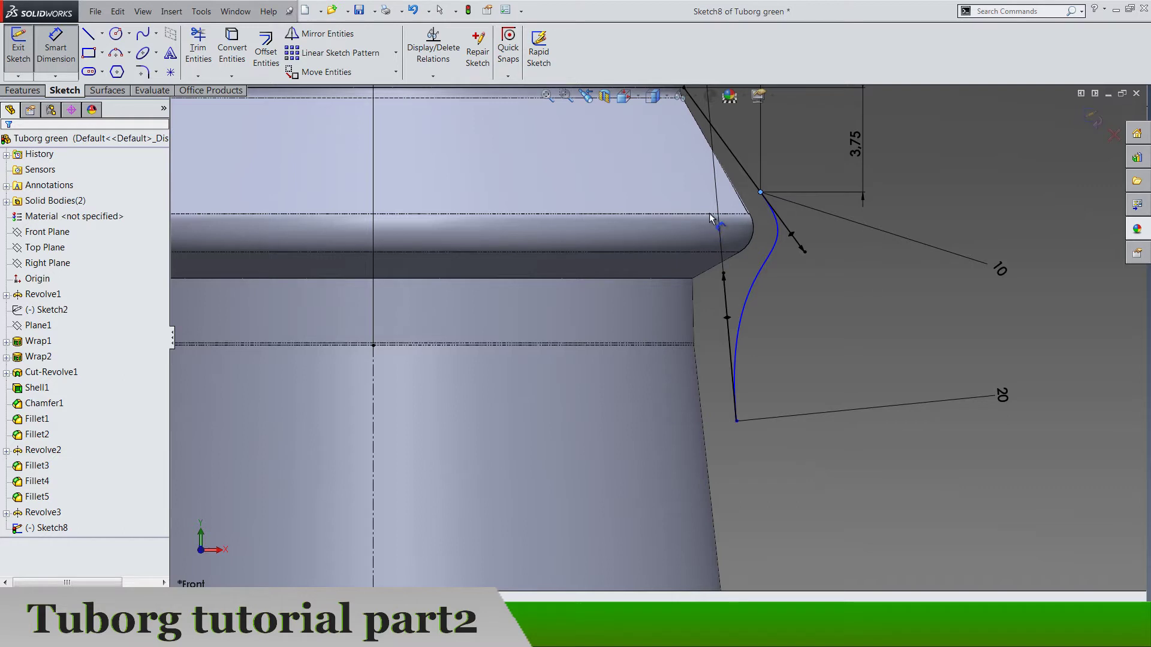
click(706, 215)
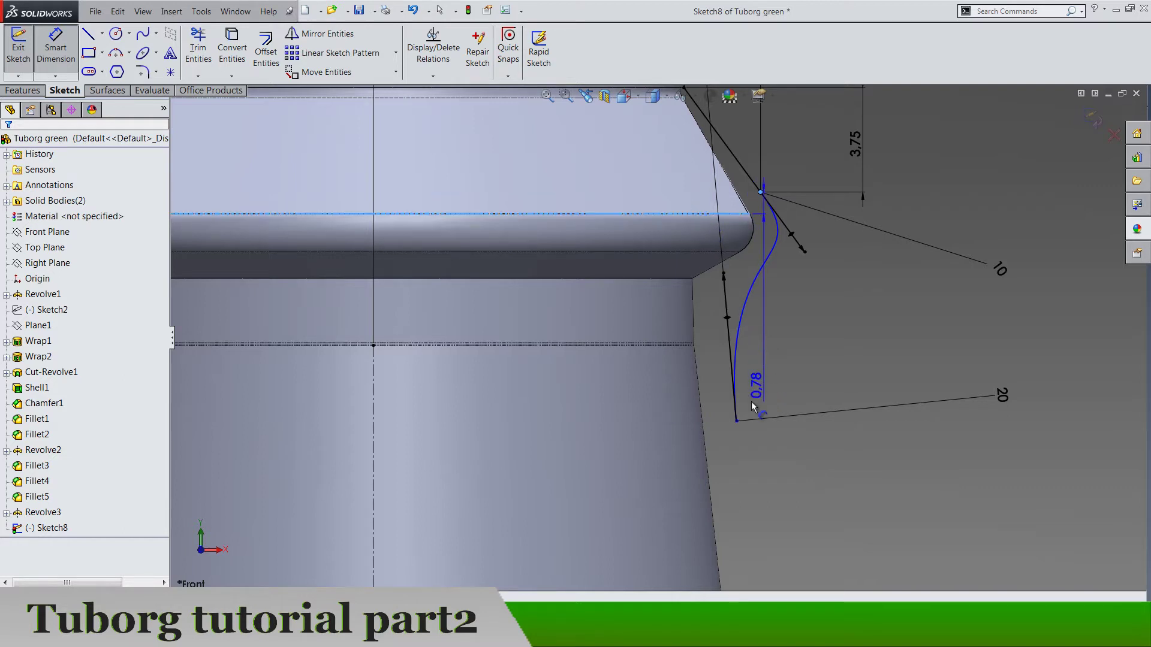
click(737, 424)
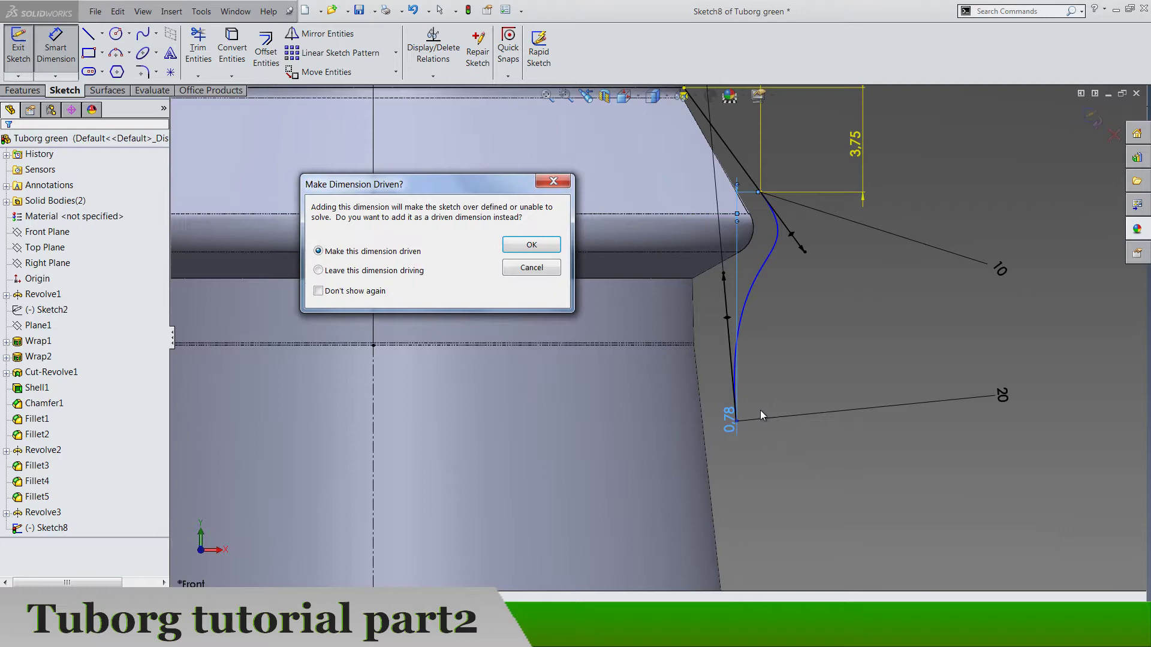
key(Escape)
click(737, 422)
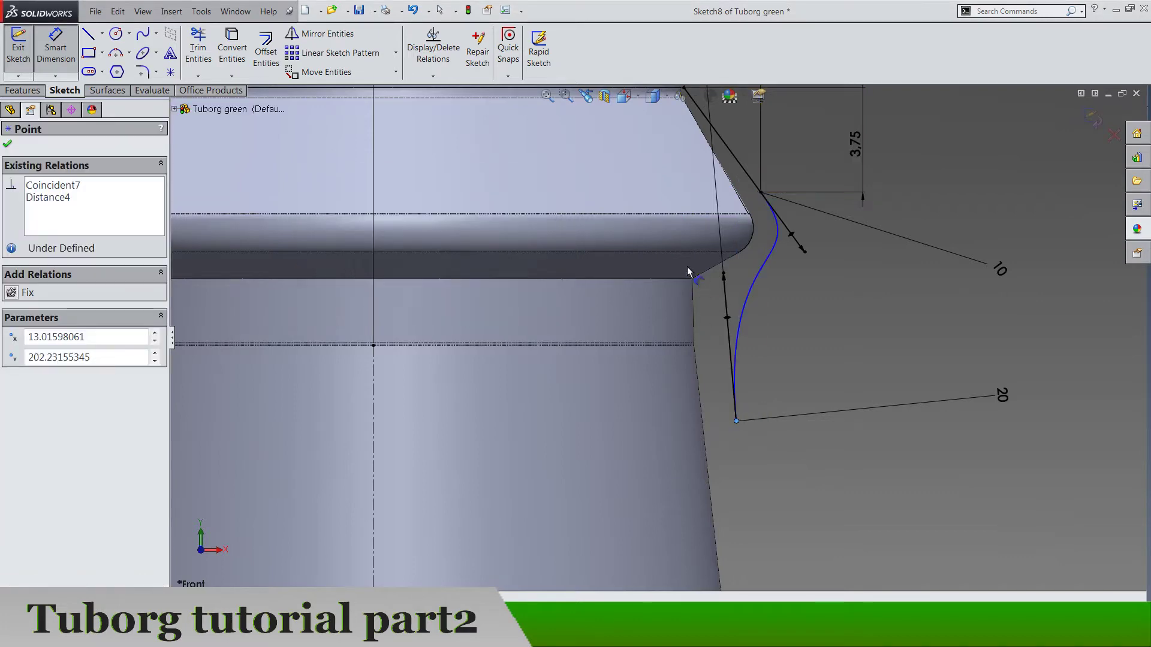
click(687, 217)
scroll(990, 350, down, 3)
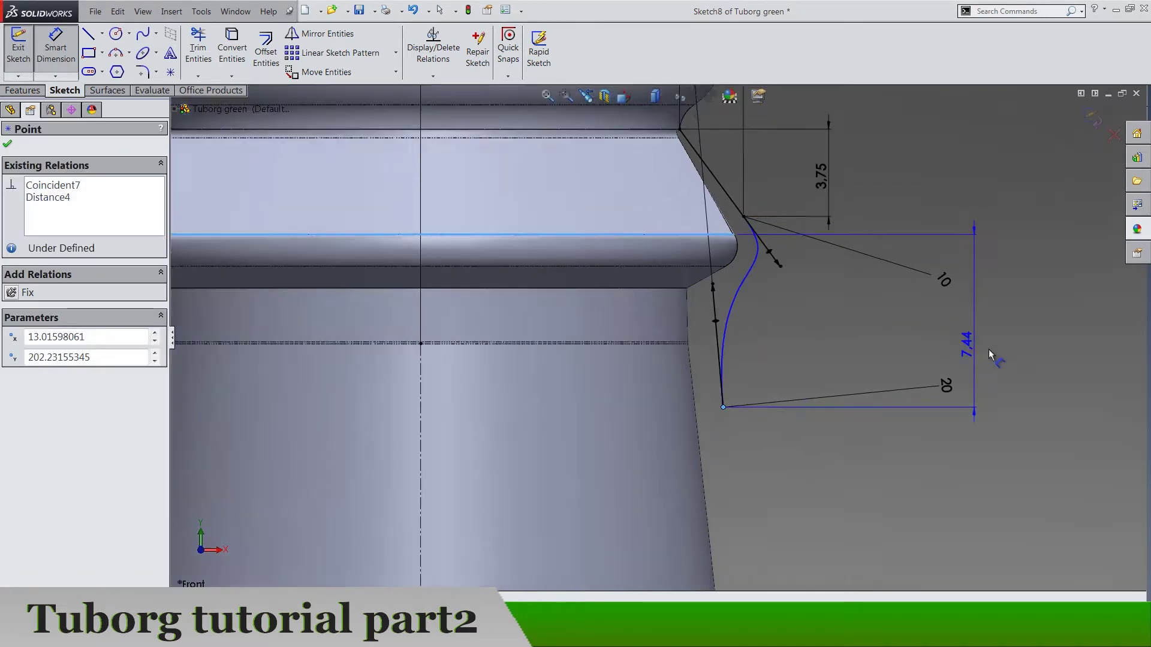
click(998, 345)
text(12)
key(Return)
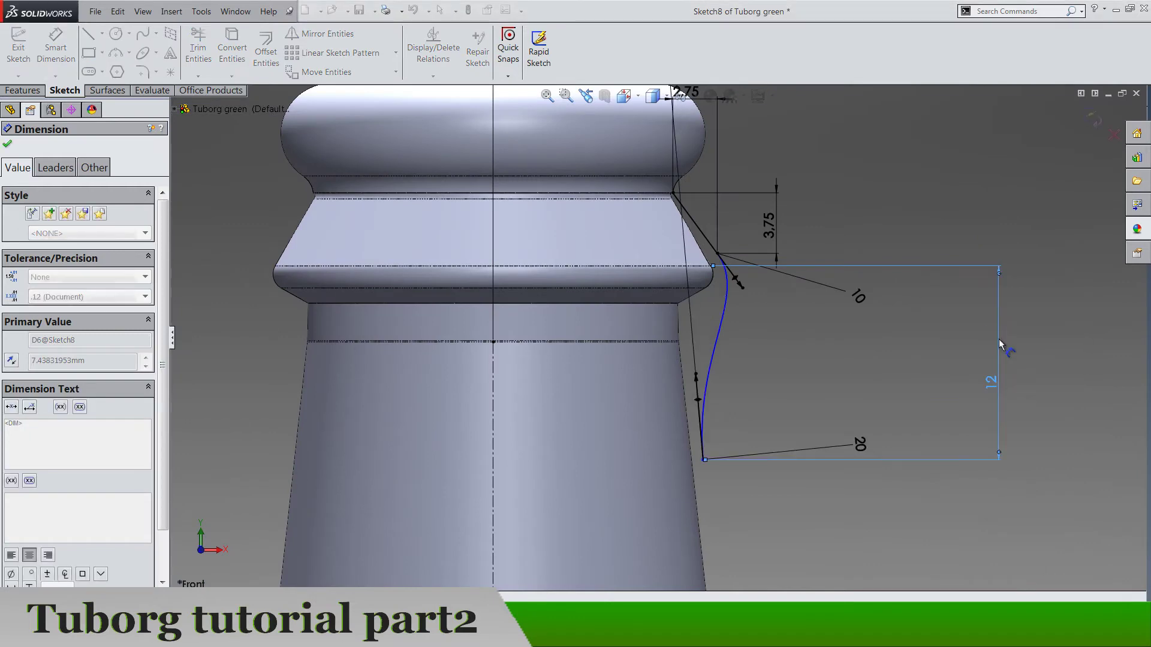
click(904, 374)
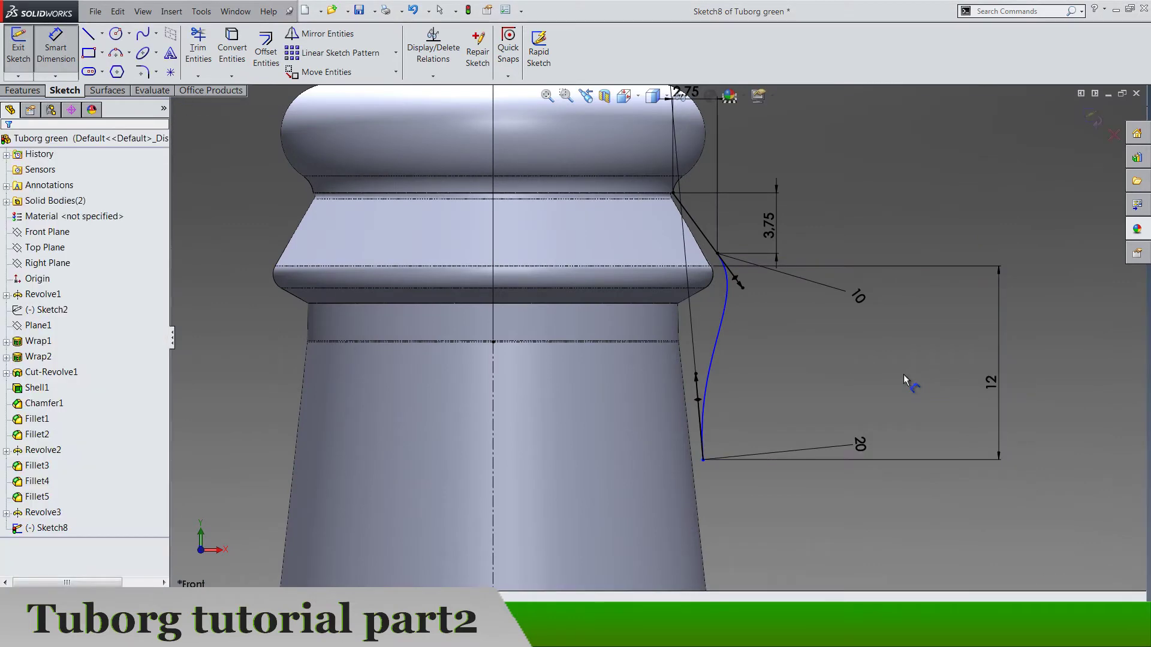
Set the spline's bottom endpoint 13 mm from the centerline
click(704, 460)
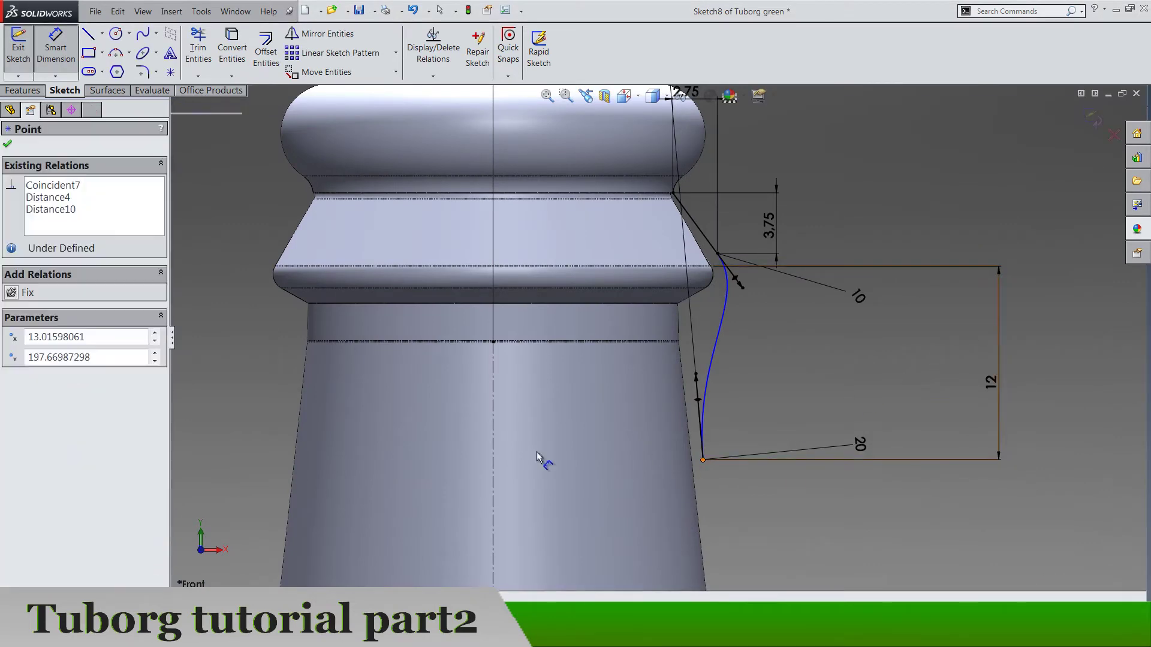
click(494, 457)
click(601, 498)
text(1)
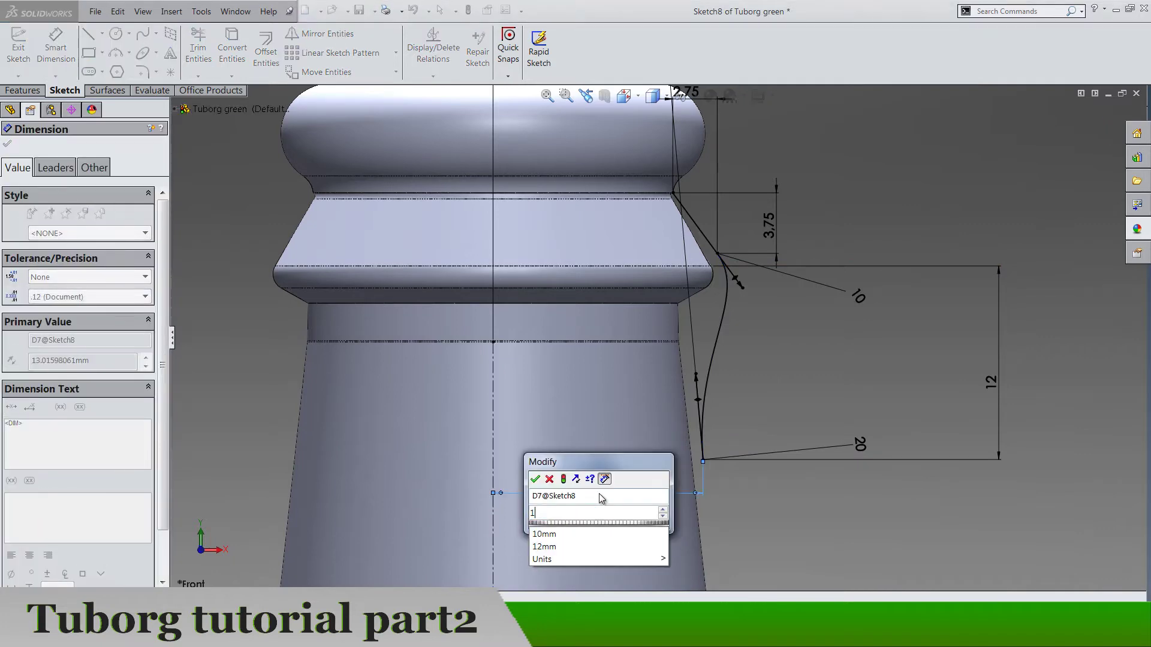
text(3)
key(Return)
click(745, 394)
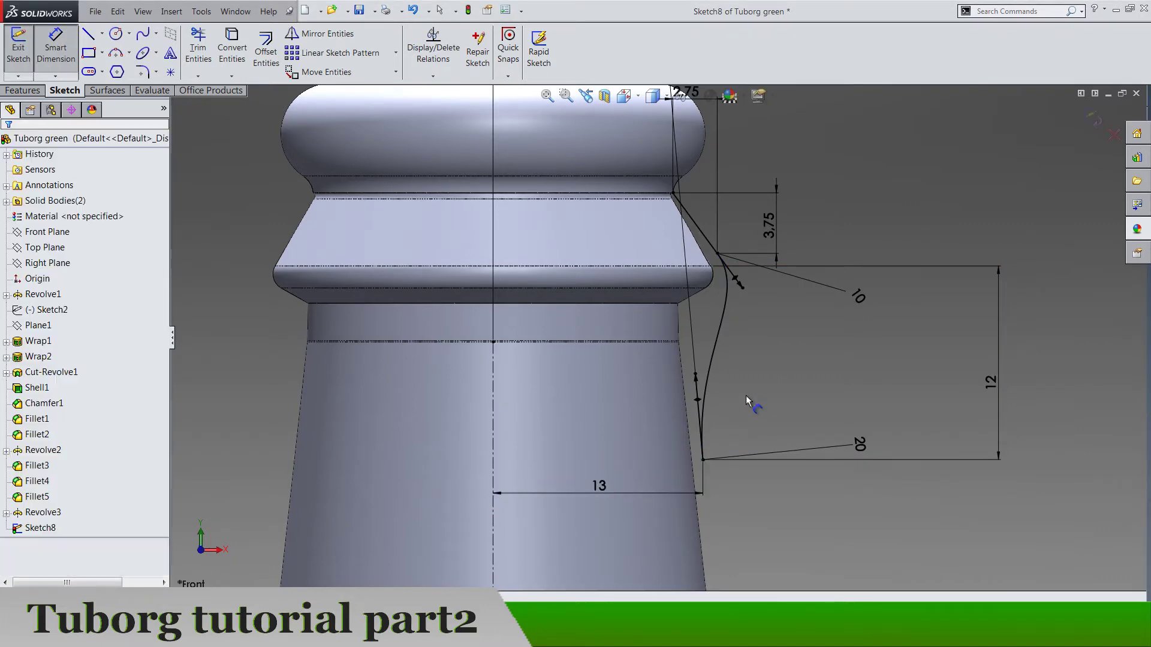
scroll(746, 394, up, 4)
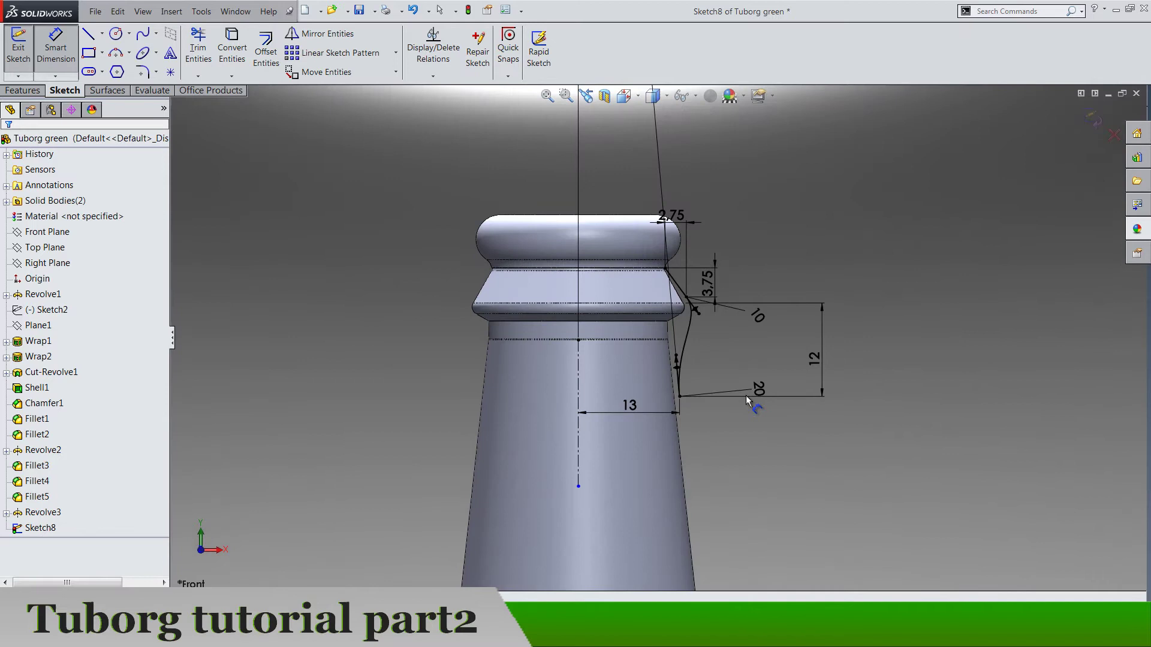
scroll(741, 336, down, 1)
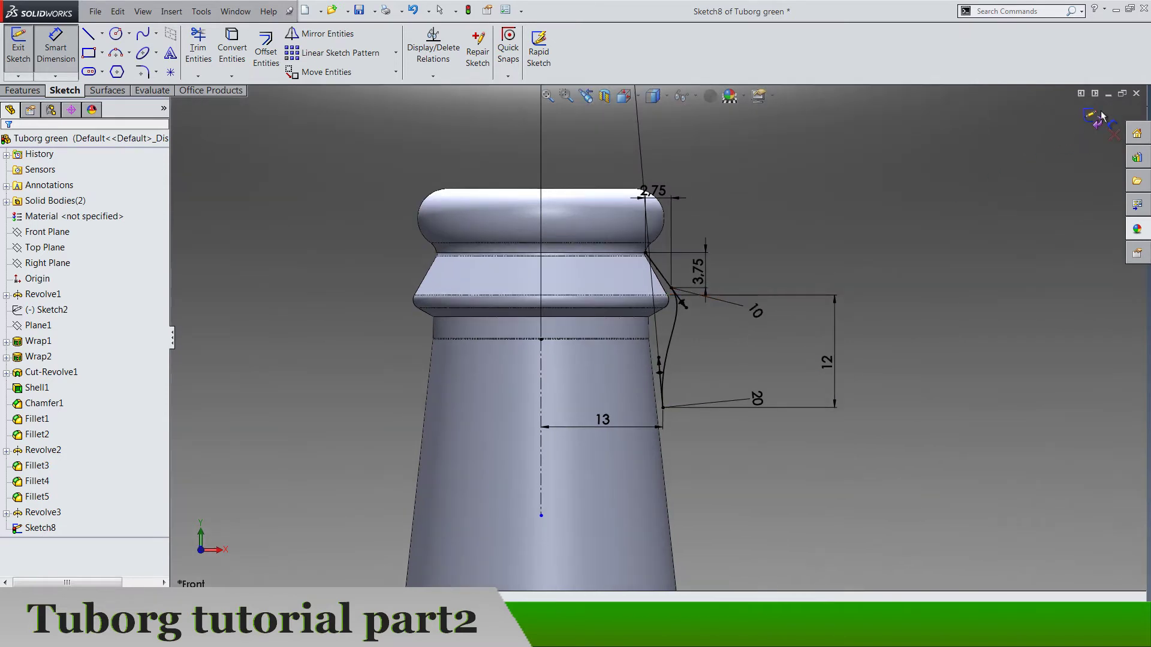
scroll(920, 248, up, 1)
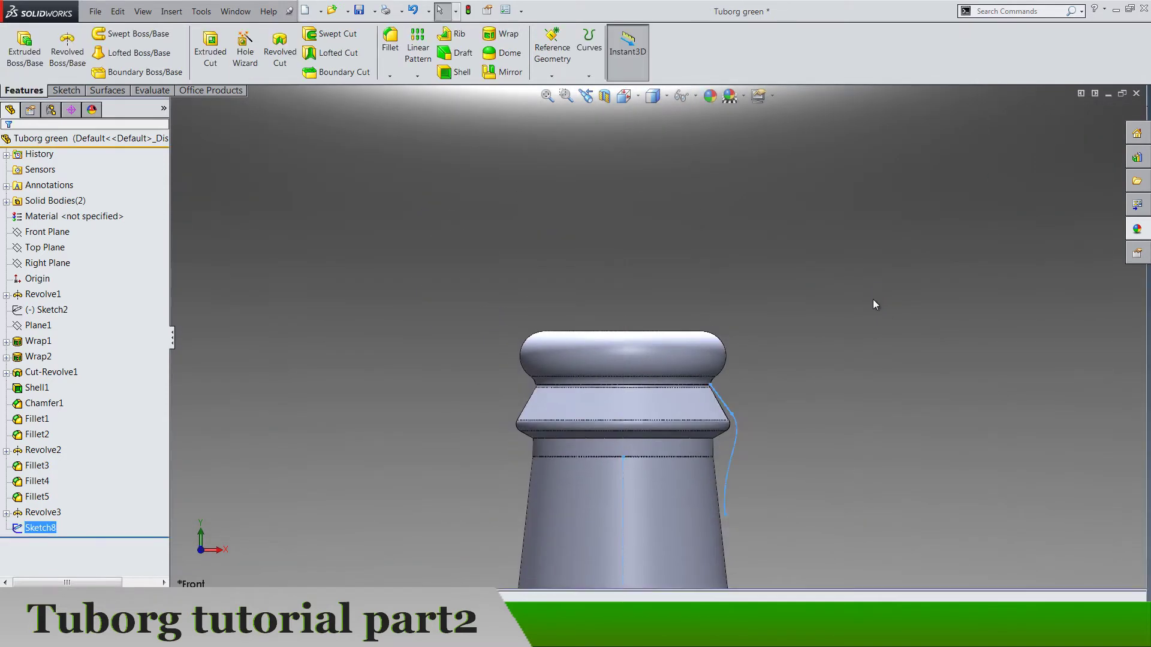
Start Sketch9 on the Revolve3 top face and convert the inner rim edge into a circle
click(873, 300)
scroll(807, 434, up, 3)
middle_drag(802, 434, 729, 401)
scroll(729, 402, down, 6)
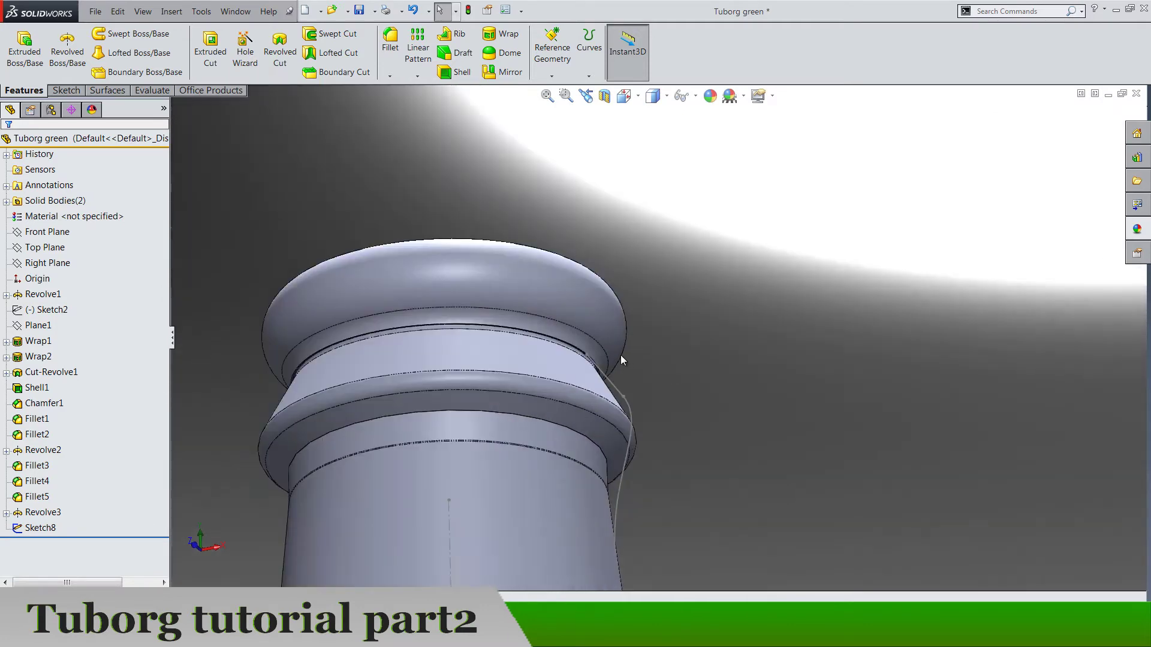
scroll(587, 354, down, 6)
scroll(570, 335, down, 5)
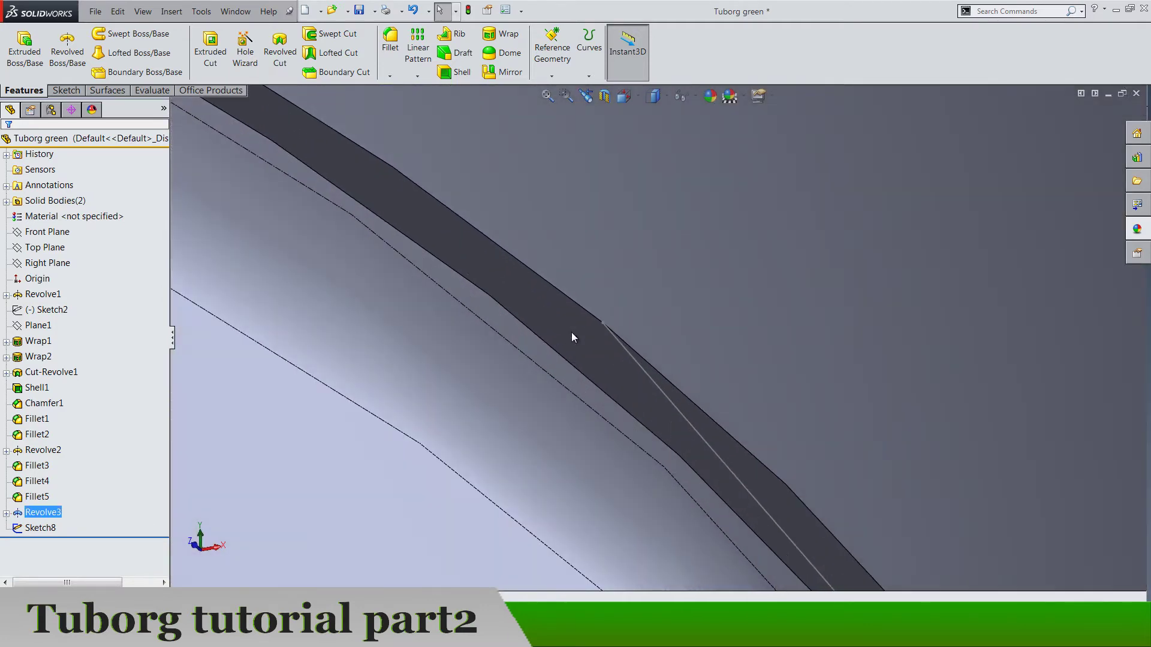
right_click(571, 333)
click(594, 273)
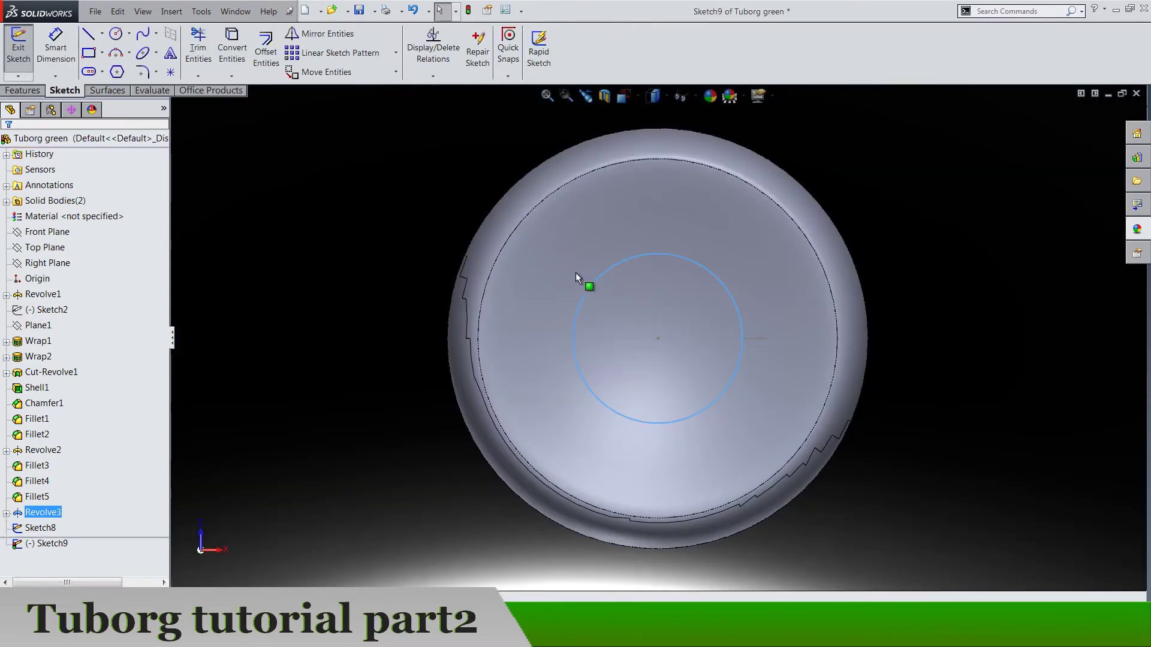
click(232, 49)
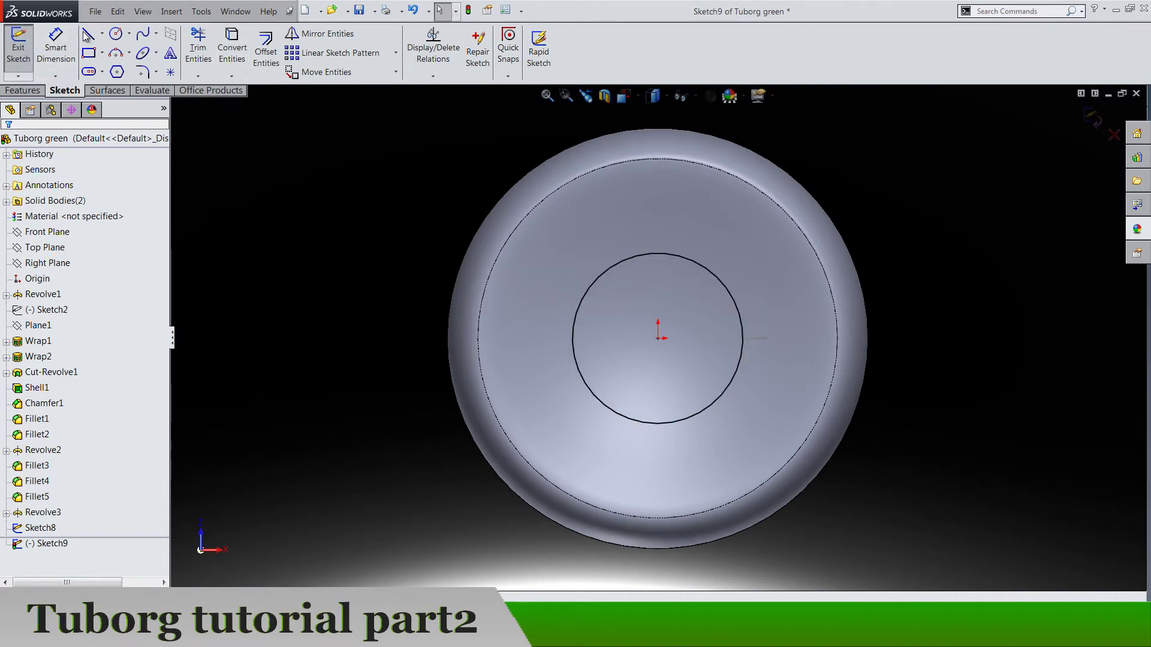
In Top view, draw two lines meeting at the origin, one upper right and one lower right
click(627, 100)
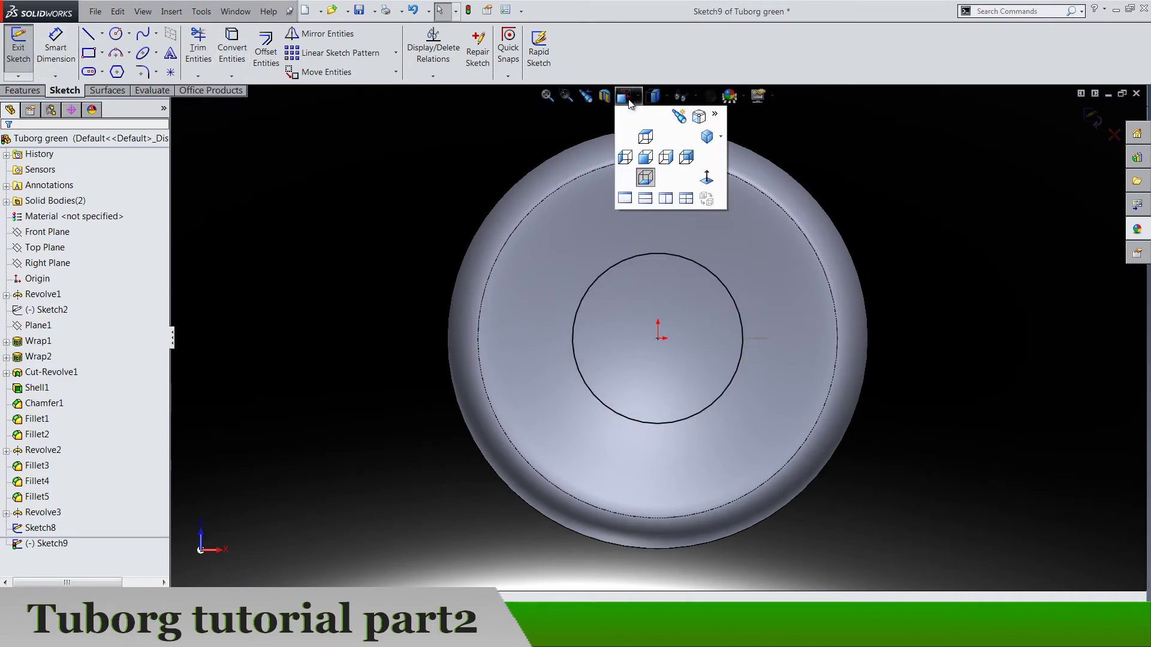
click(645, 137)
scroll(749, 360, up, 5)
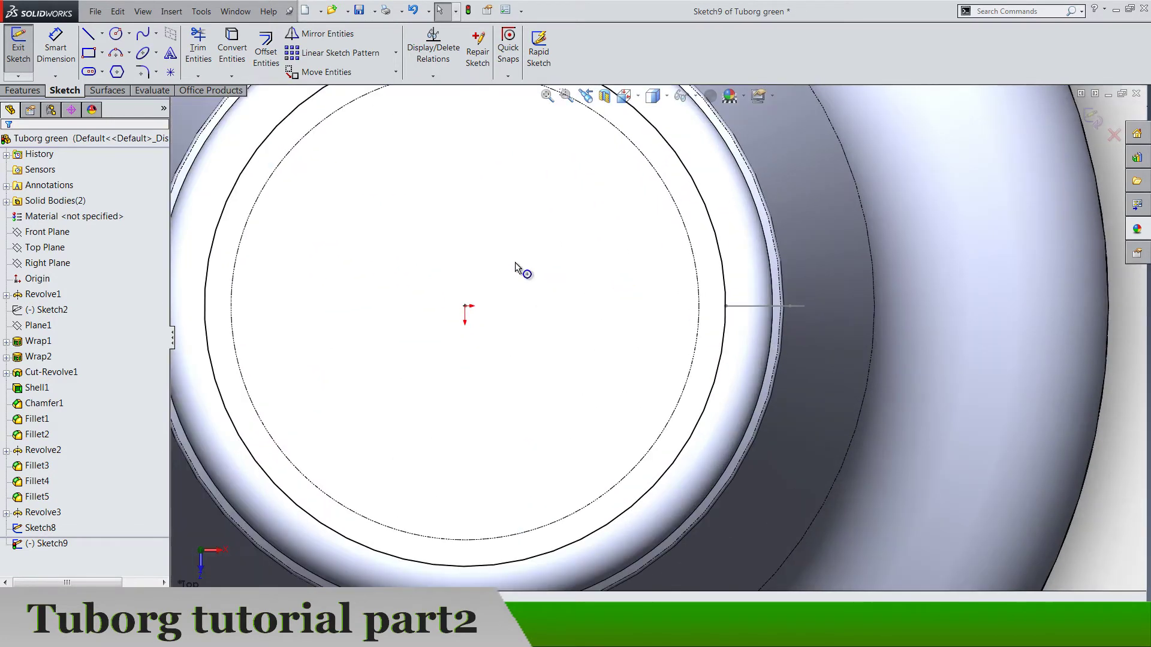
scroll(686, 290, up, 3)
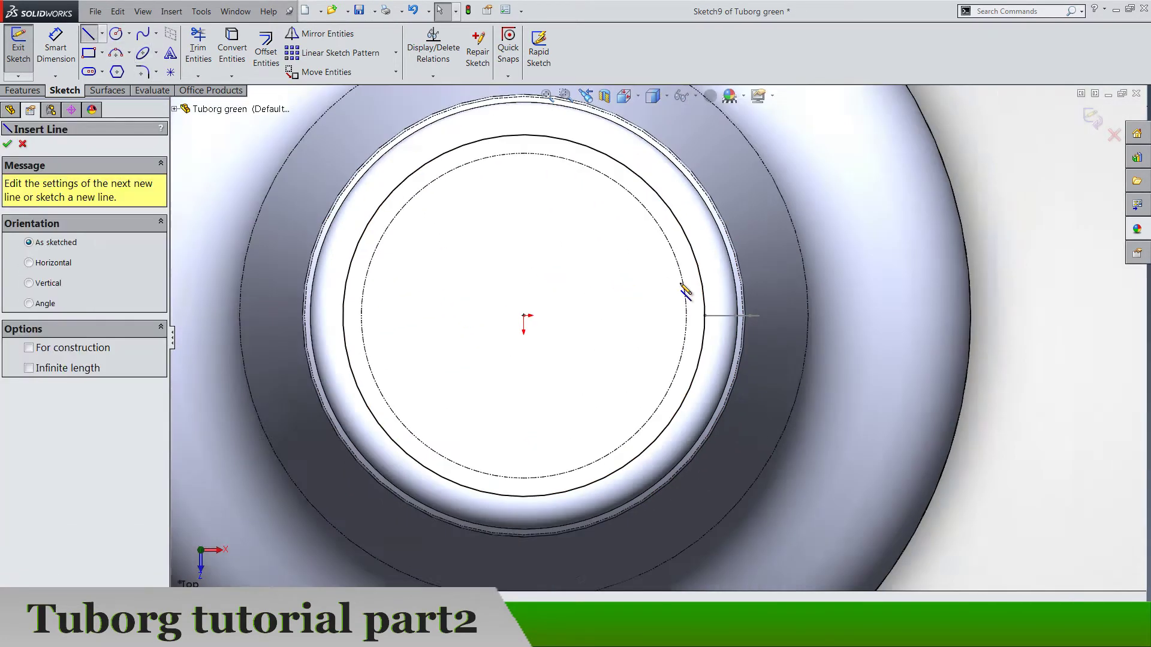
click(765, 145)
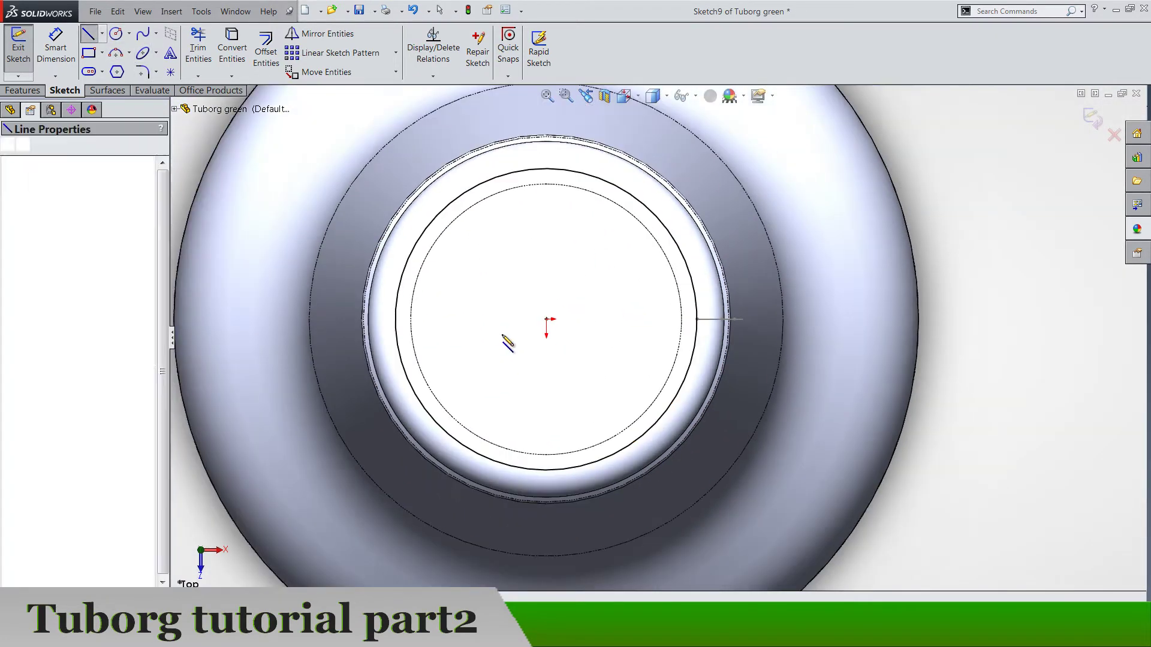
click(546, 318)
double_click(805, 488)
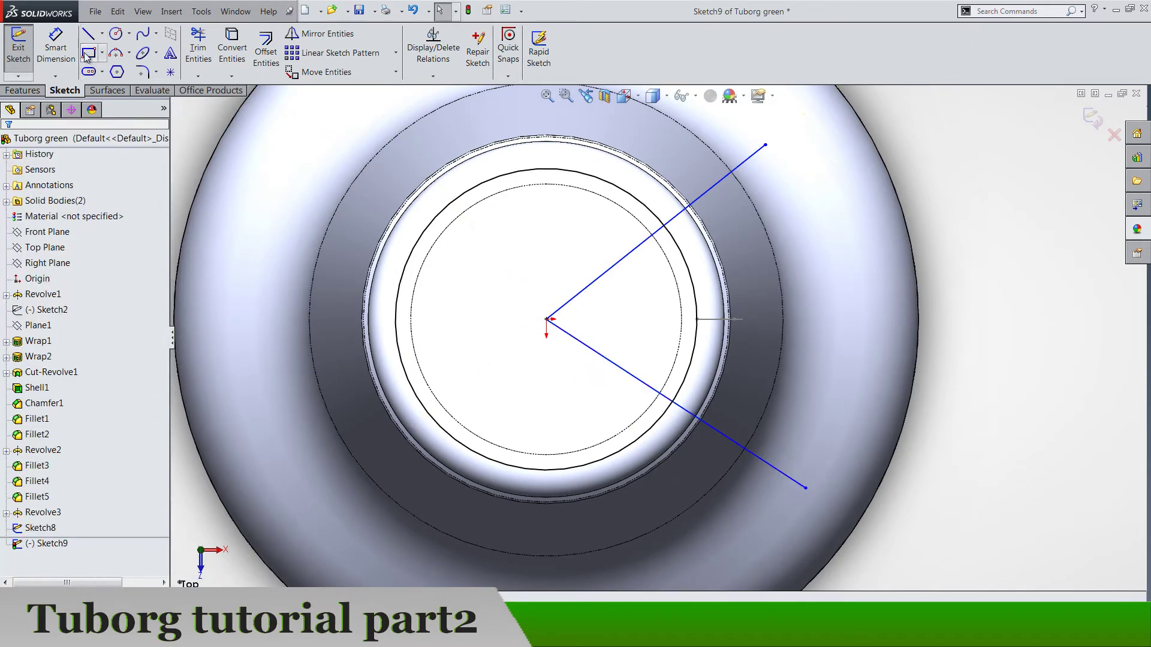
Dimension the angle between the two lines as 75°
click(55, 45)
click(622, 273)
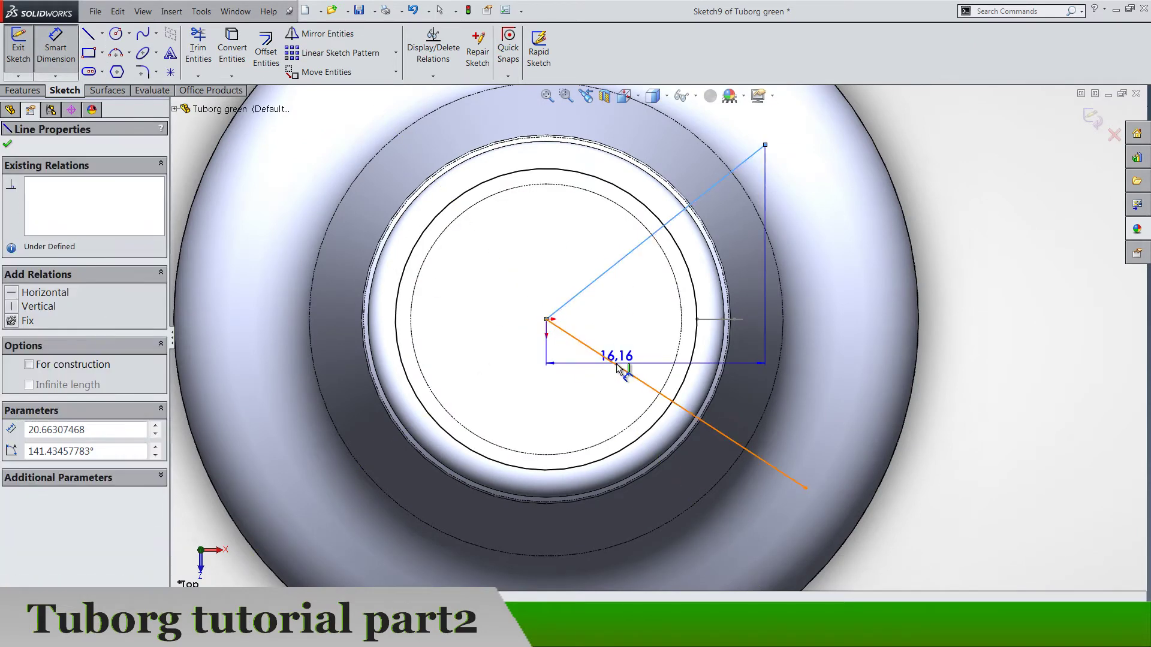
click(627, 368)
click(1002, 360)
text(75)
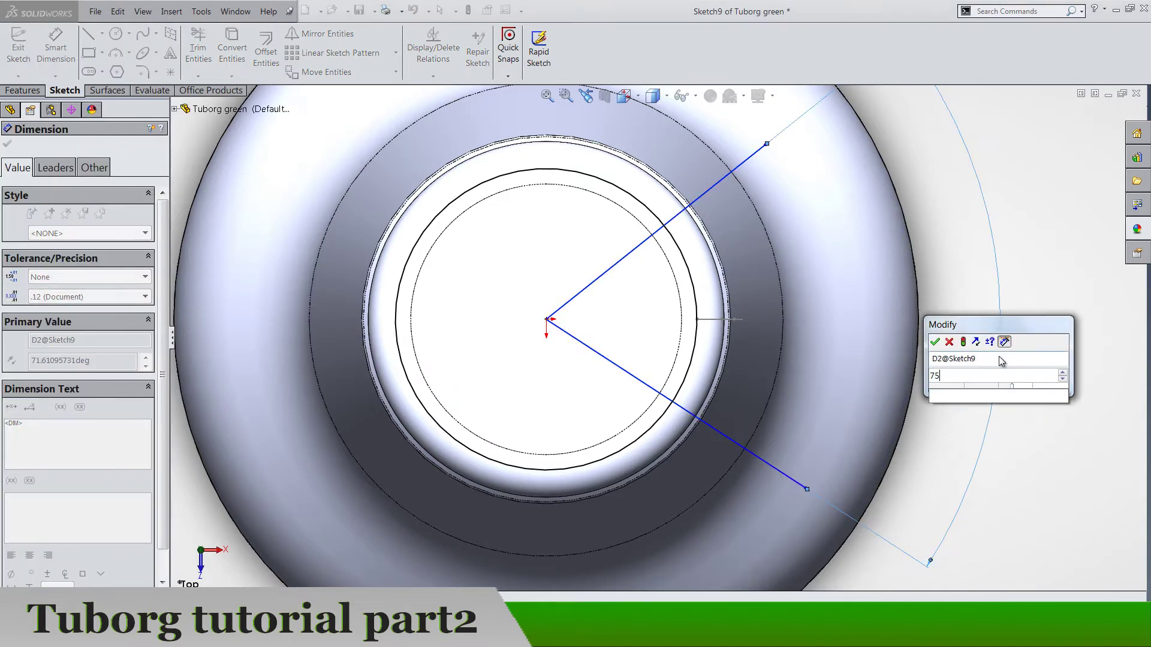
key(Return)
key(Escape)
key(Escape)
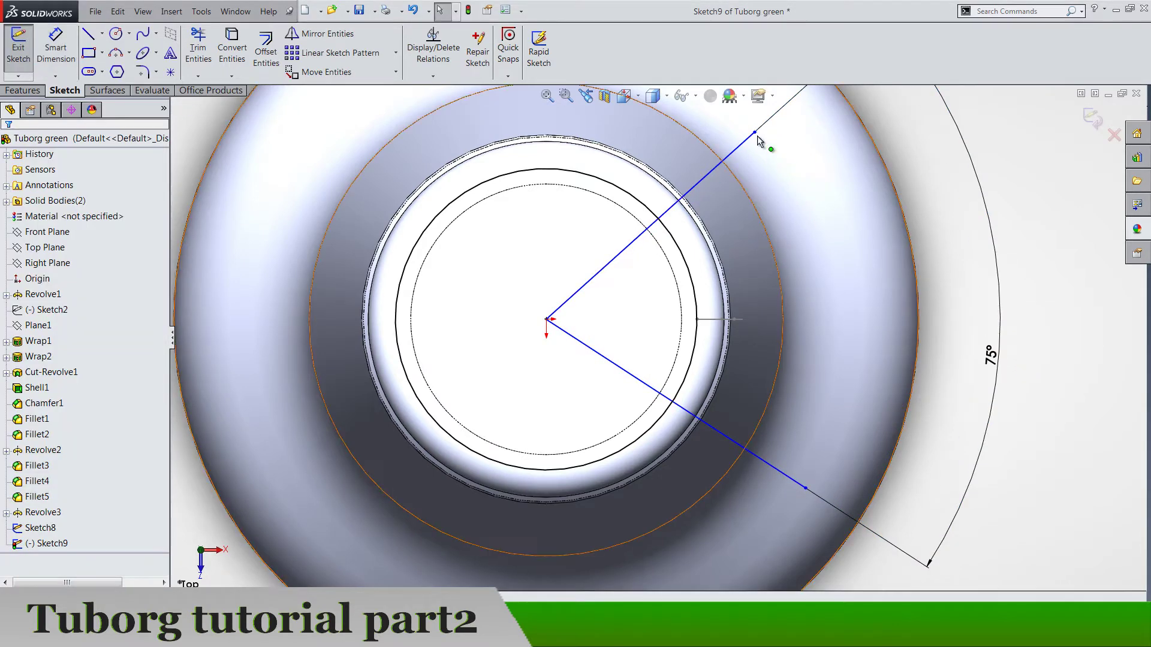
Align the lines' outer endpoints vertically and make them lie on the inner circle
click(806, 489)
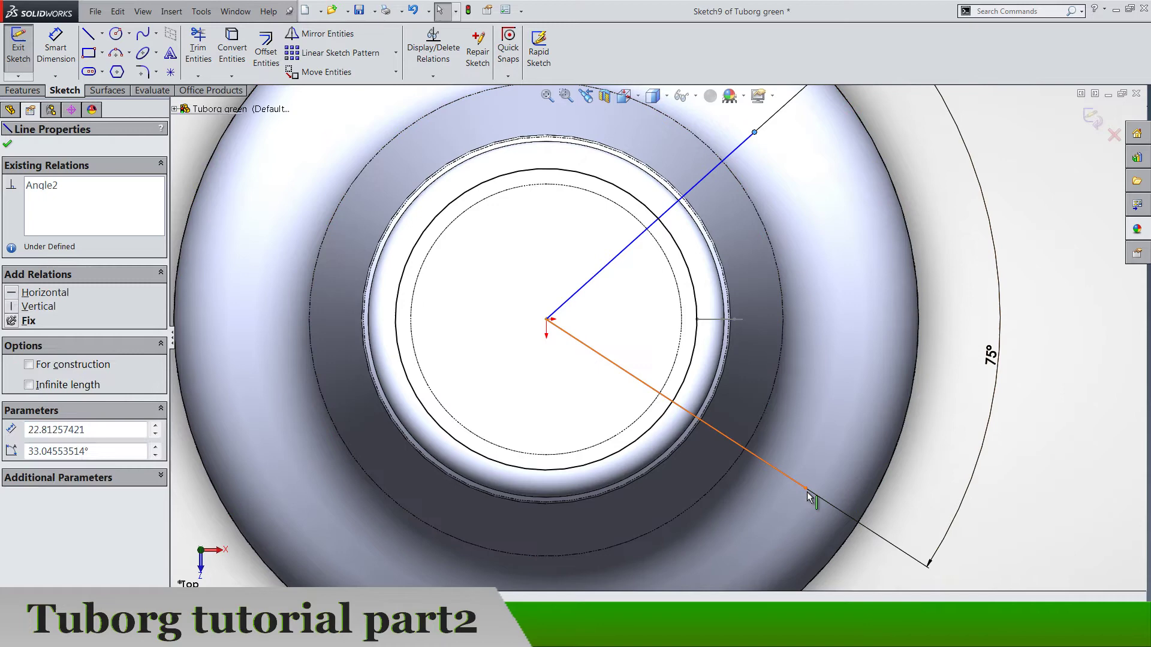
key(Escape)
click(807, 488)
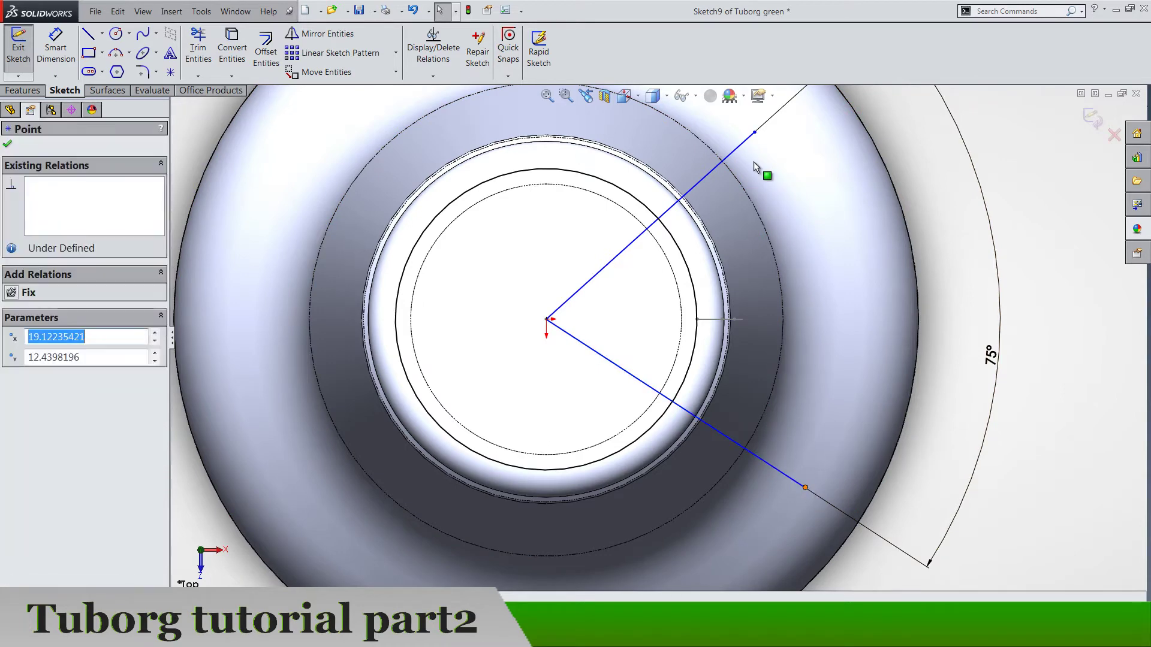
ctrl+click(753, 133)
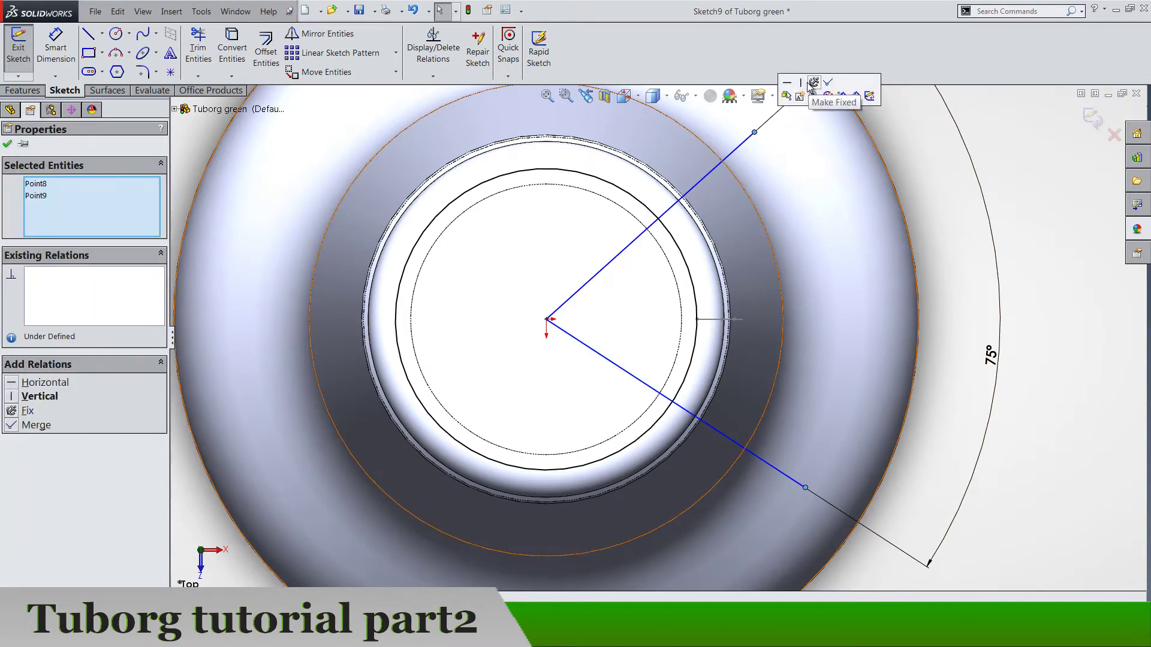
click(803, 87)
key(Escape)
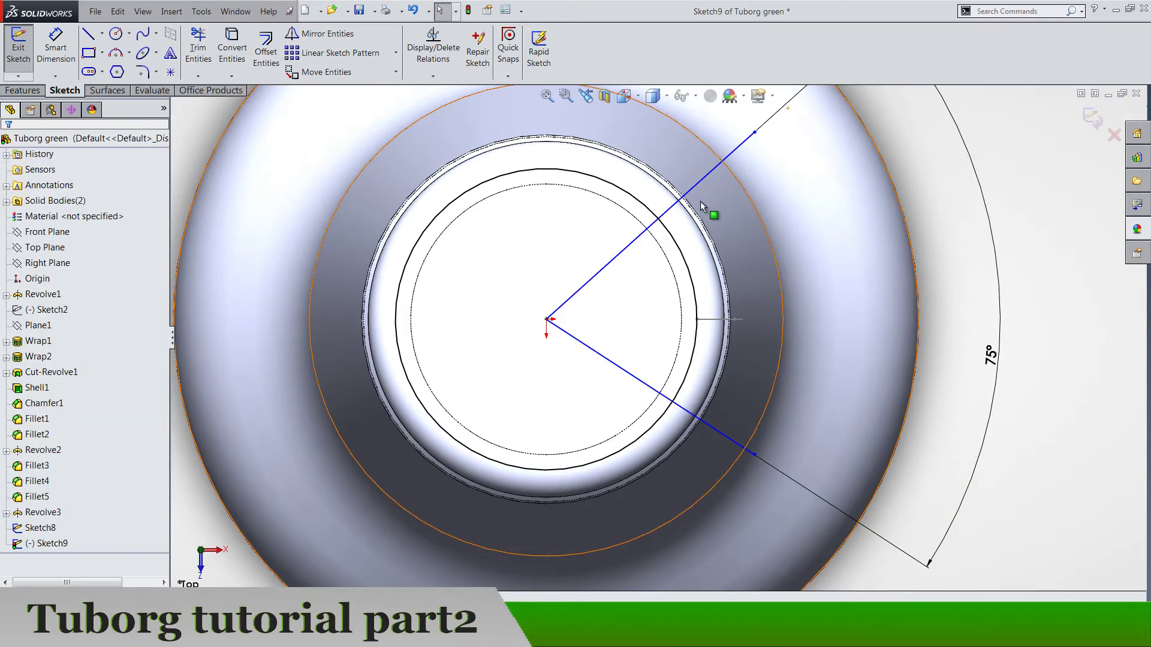
click(754, 132)
click(666, 227)
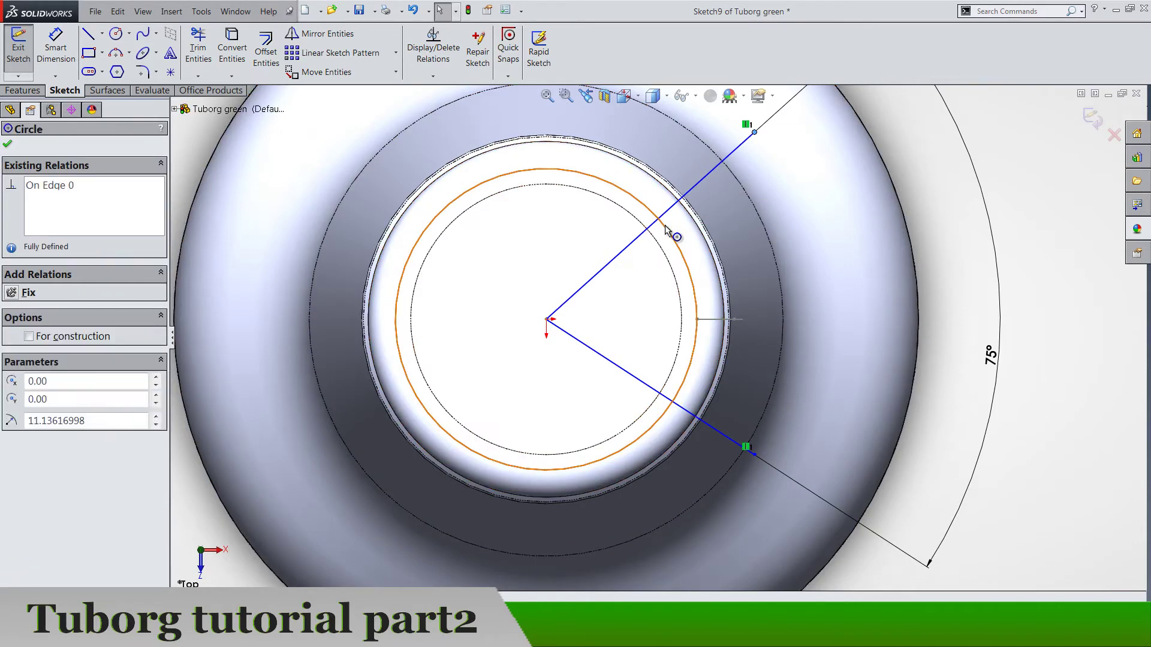
ctrl+click(754, 132)
click(720, 174)
click(718, 173)
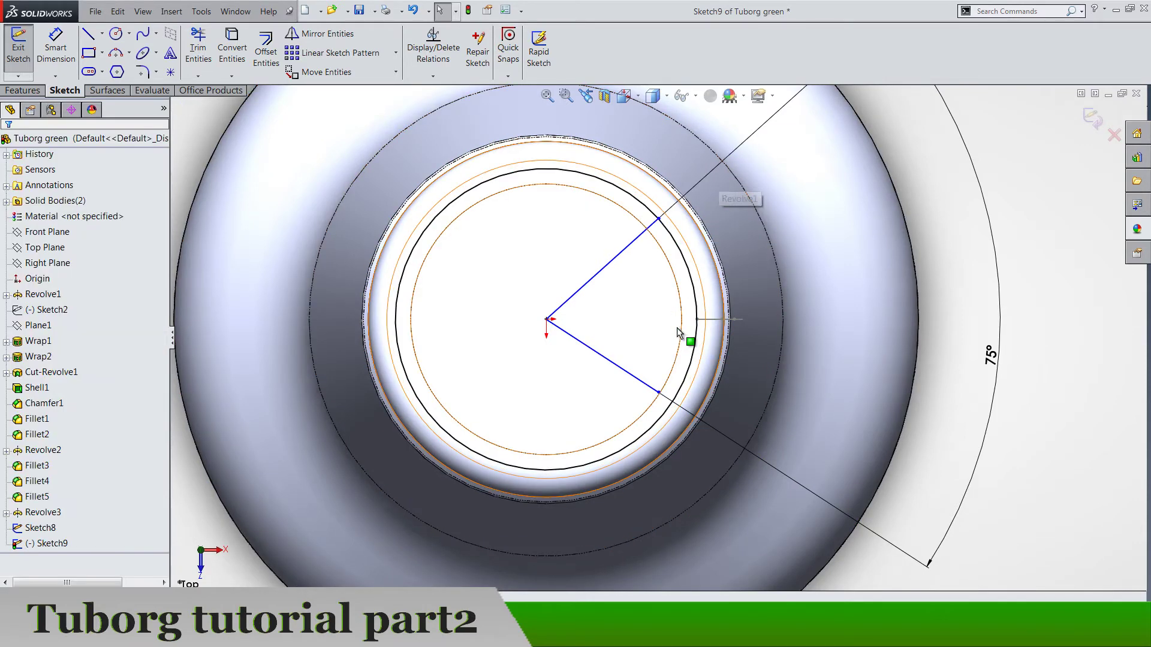
scroll(680, 366, down, 5)
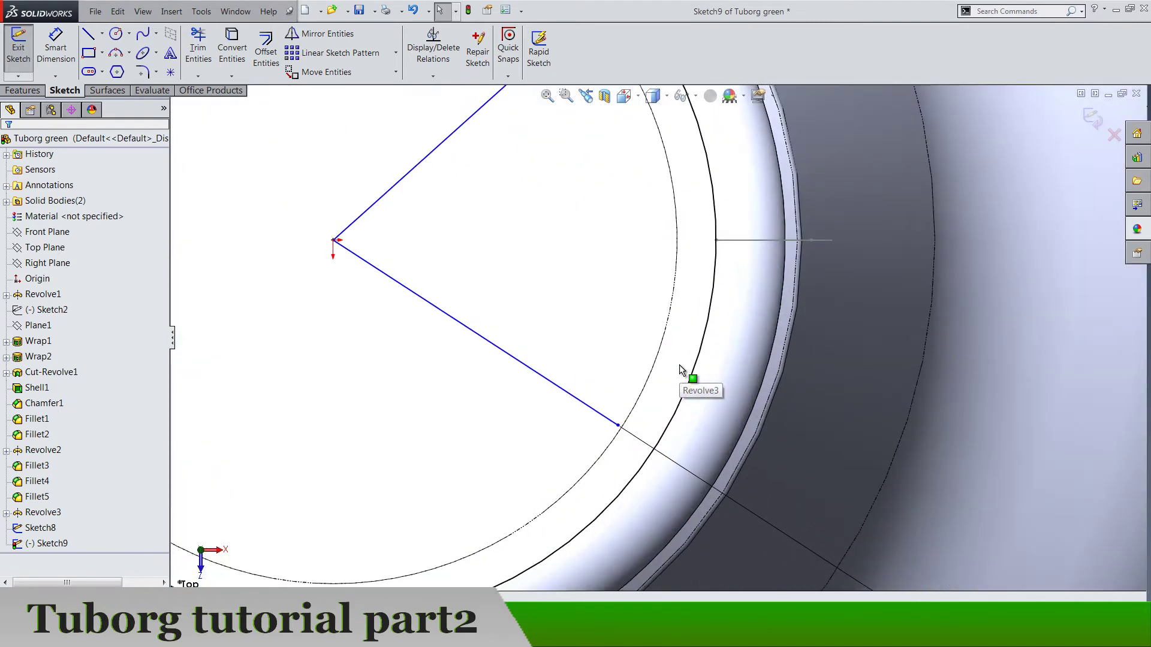
scroll(680, 366, up, 5)
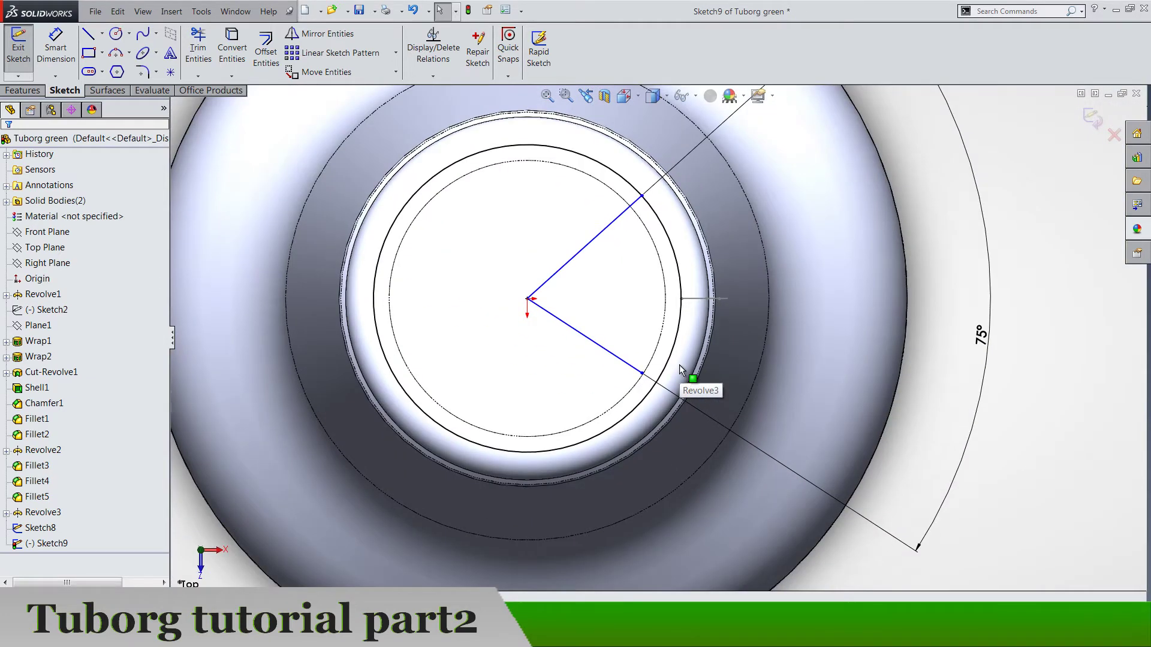
scroll(675, 362, up, 1)
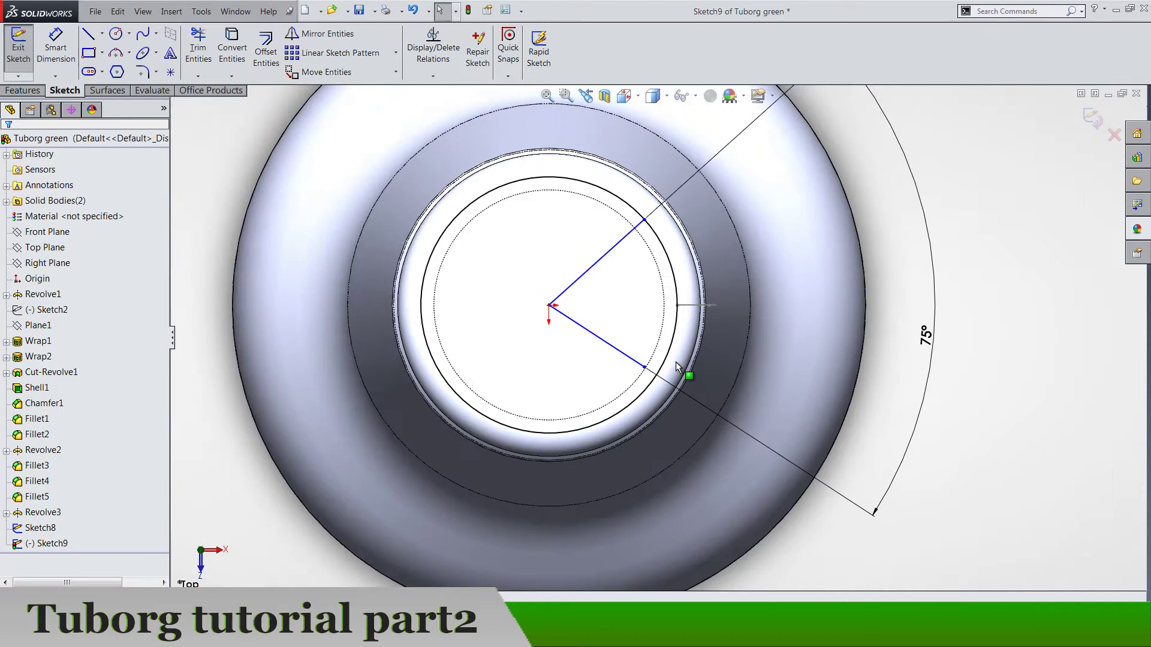
scroll(665, 354, down, 3)
scroll(658, 347, up, 2)
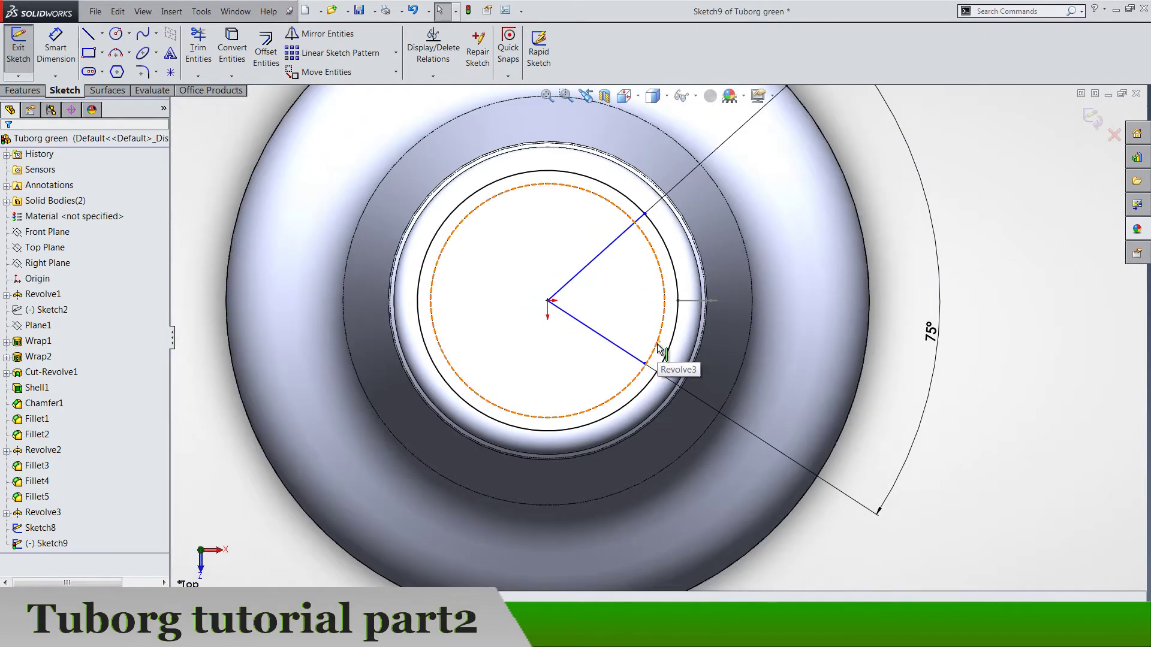
scroll(658, 347, down, 2)
scroll(659, 338, up, 4)
scroll(662, 354, down, 3)
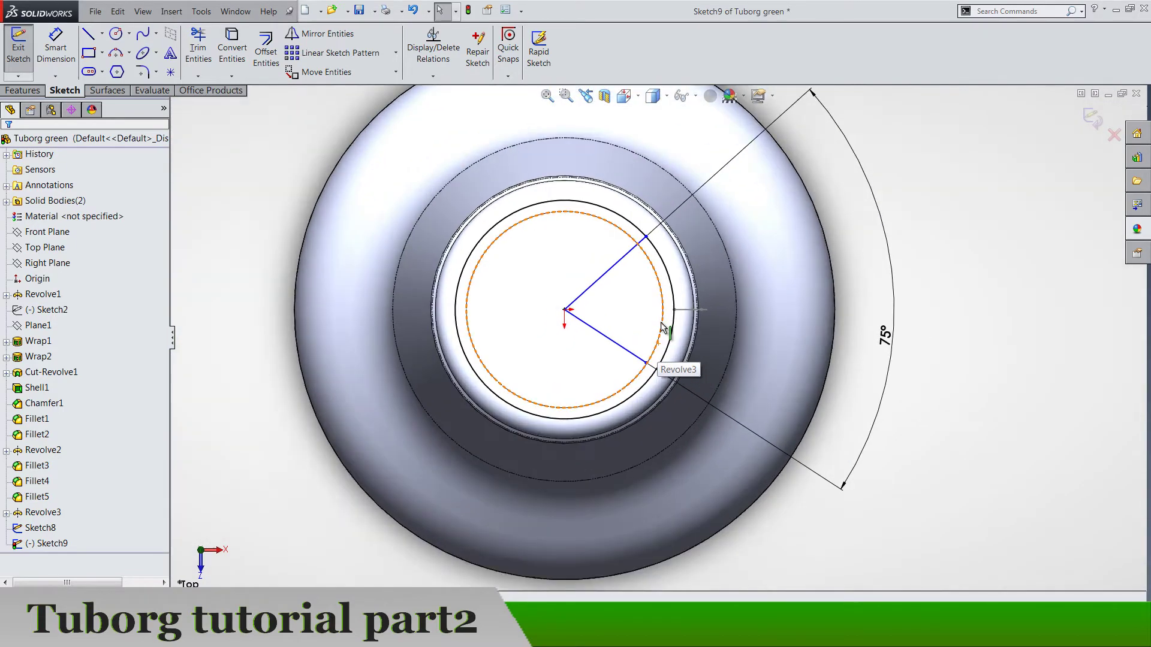
Draw a horizontal centerline from the origin to the right
click(102, 33)
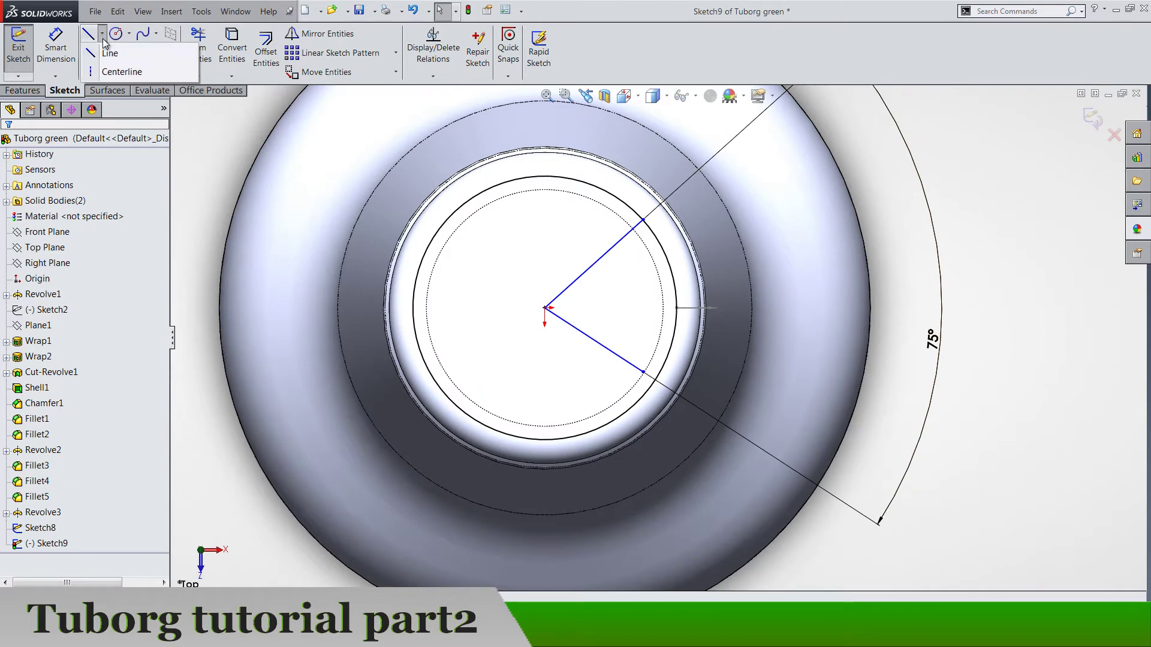
click(115, 70)
mouse_move(546, 309)
mouse_down()
mouse_move(830, 311)
mouse_move(820, 308)
mouse_up()
click(797, 308)
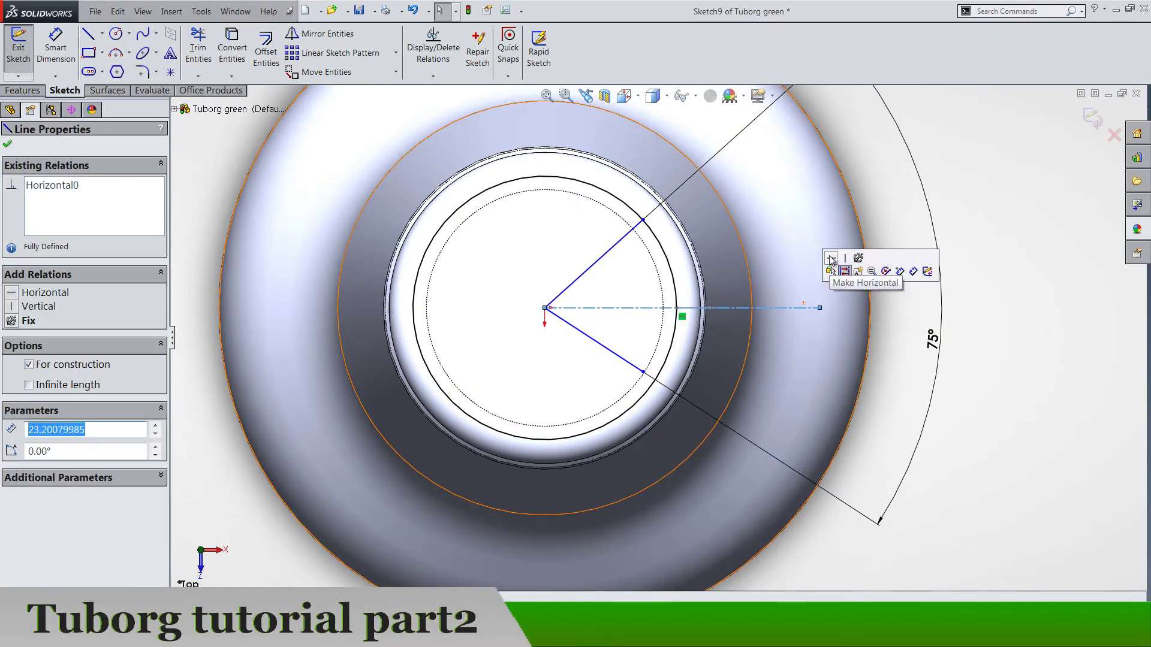
click(837, 270)
Dimension the upper line to the centerline at 37.5°
click(56, 48)
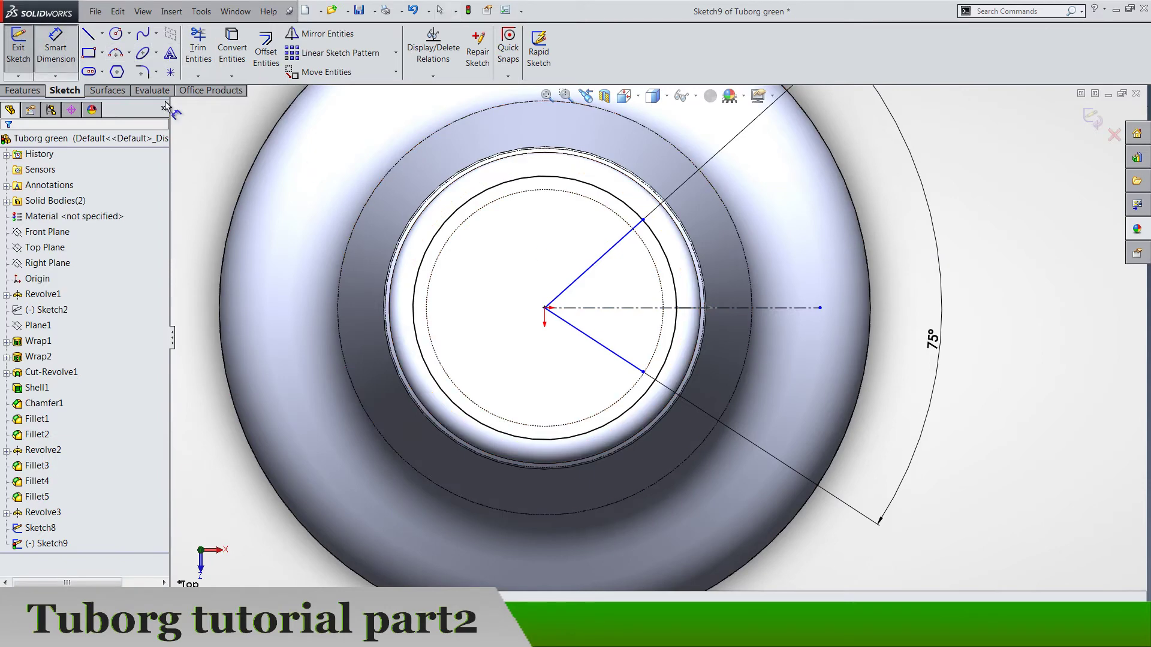
click(626, 243)
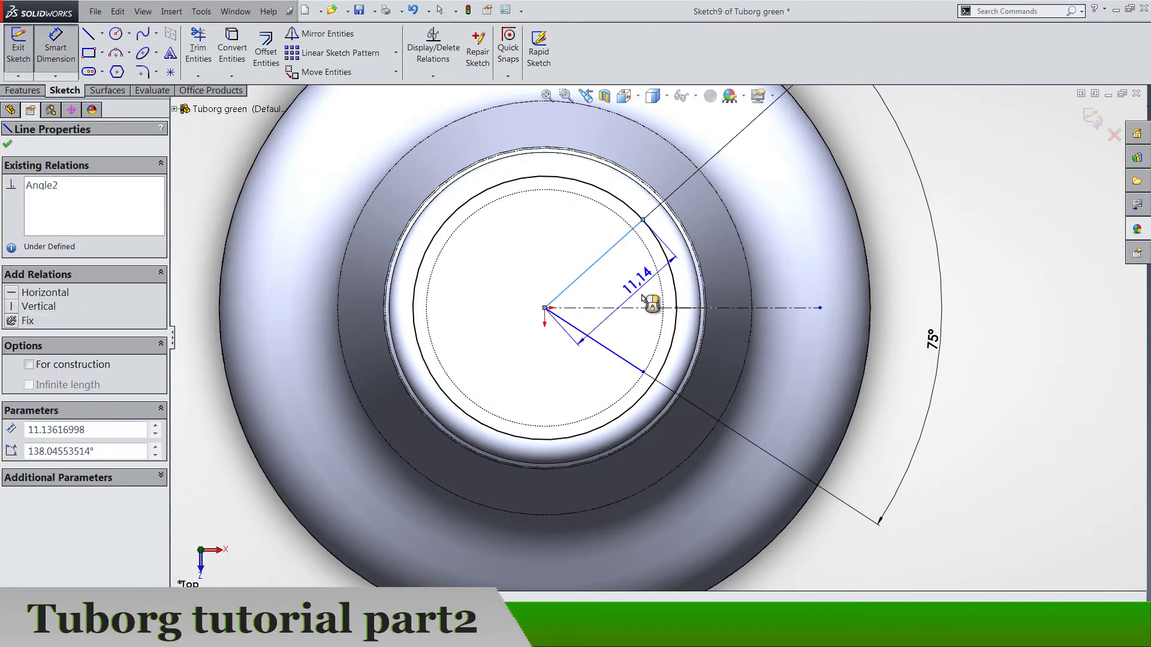
click(735, 308)
click(803, 270)
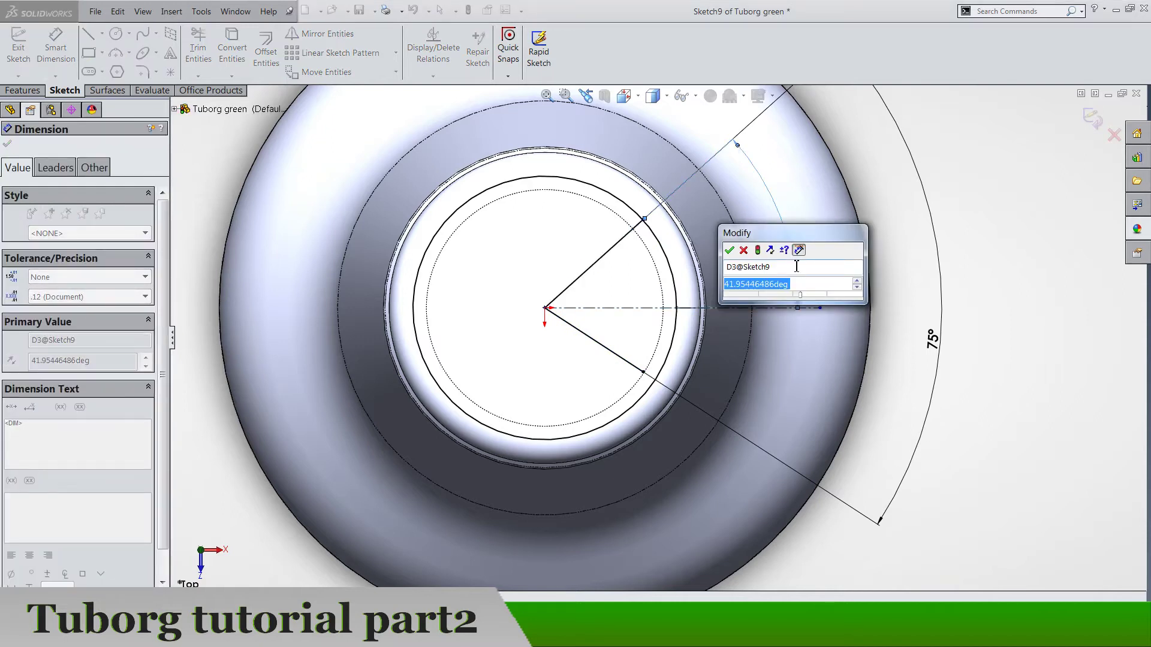
text(37.5)
key(Return)
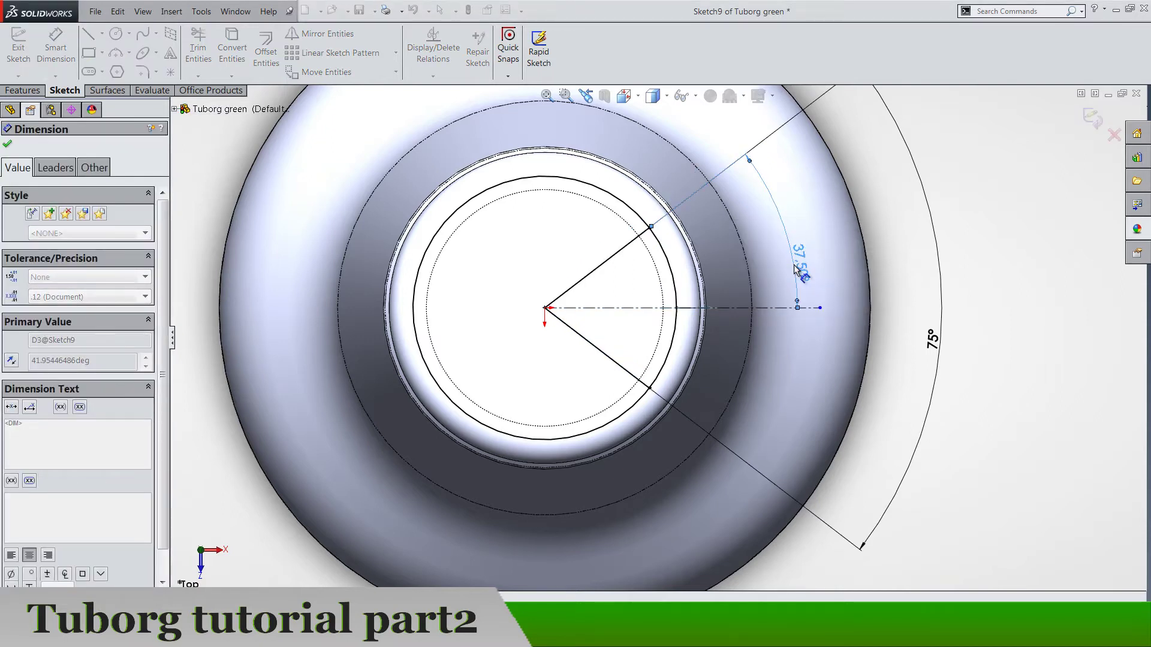
click(1028, 289)
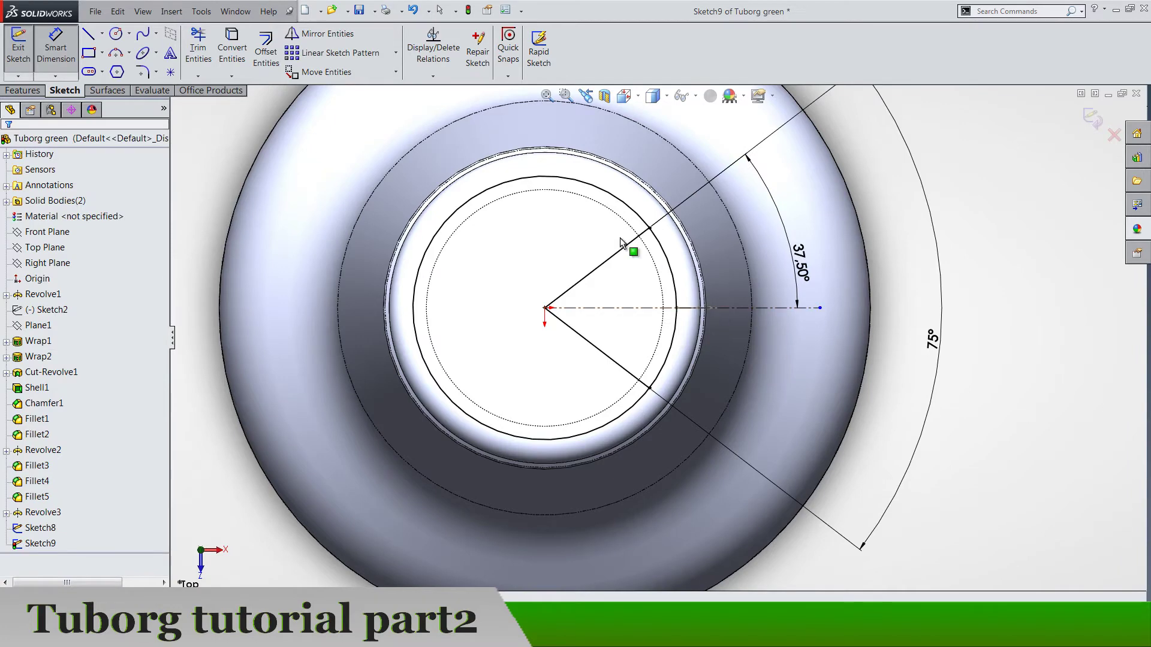
Trim to closest the left part of the inner circle and both radial lines
click(198, 49)
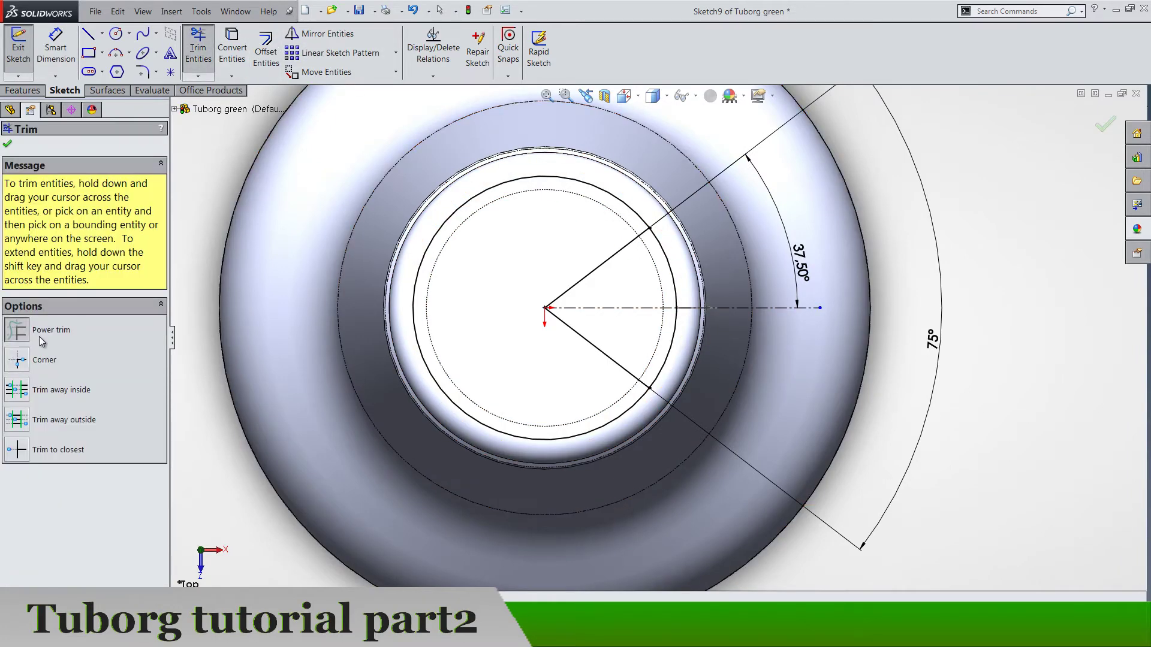
click(17, 449)
click(576, 180)
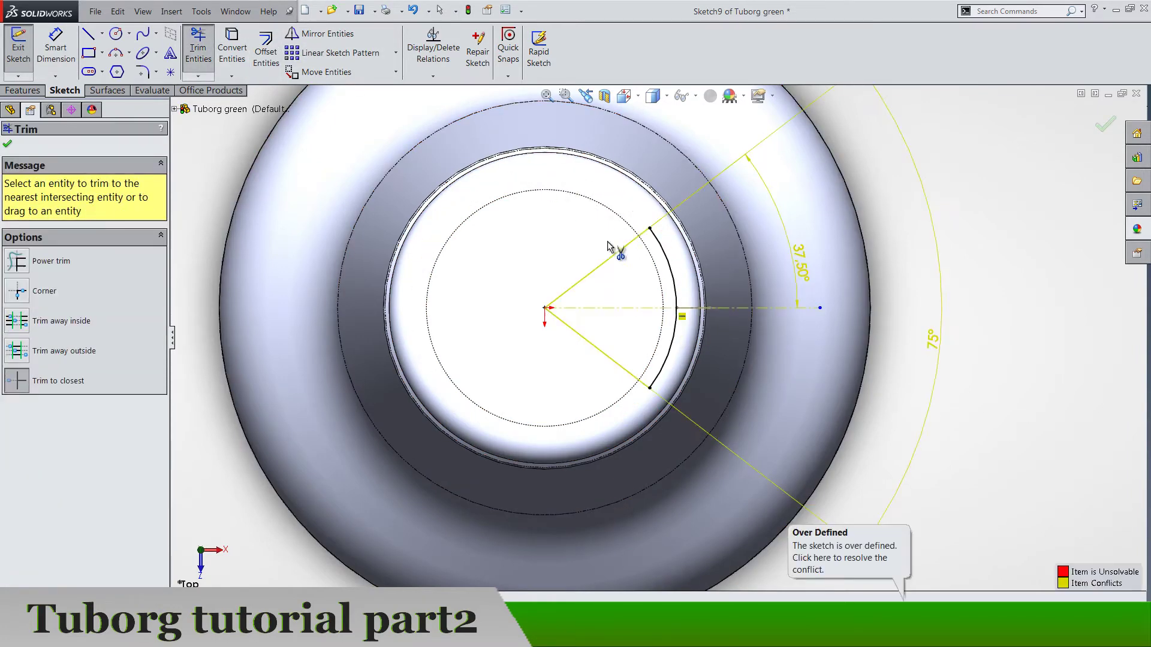
click(614, 258)
click(577, 330)
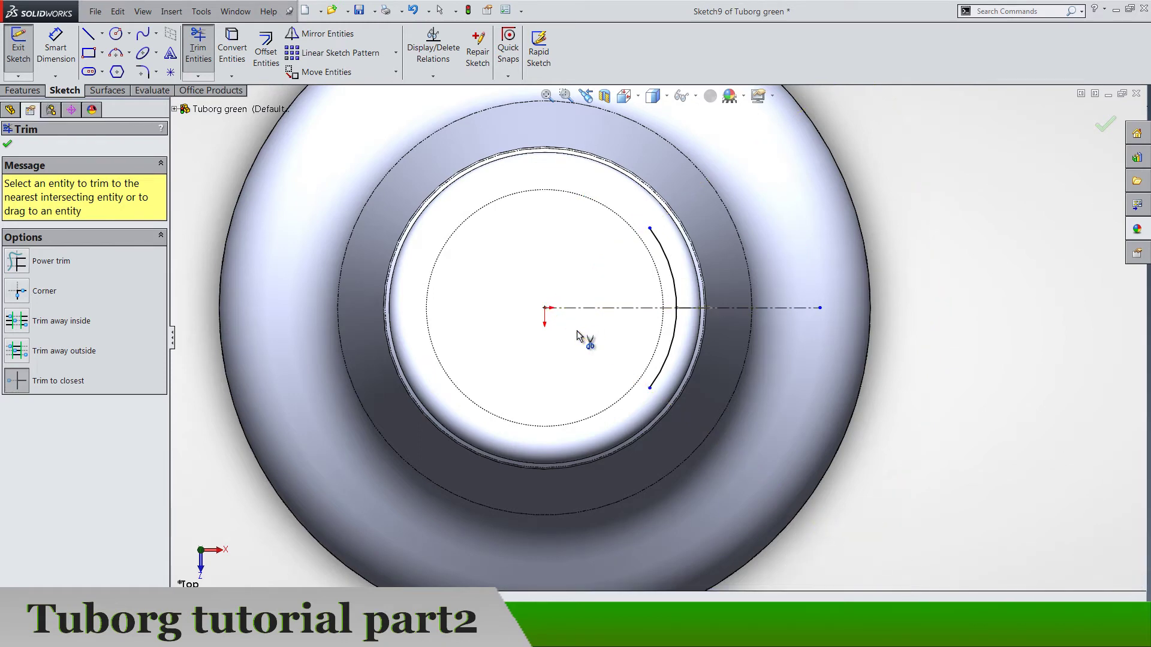
Start a dimension between the arc's two endpoints, then cancel it
key(Escape)
click(56, 49)
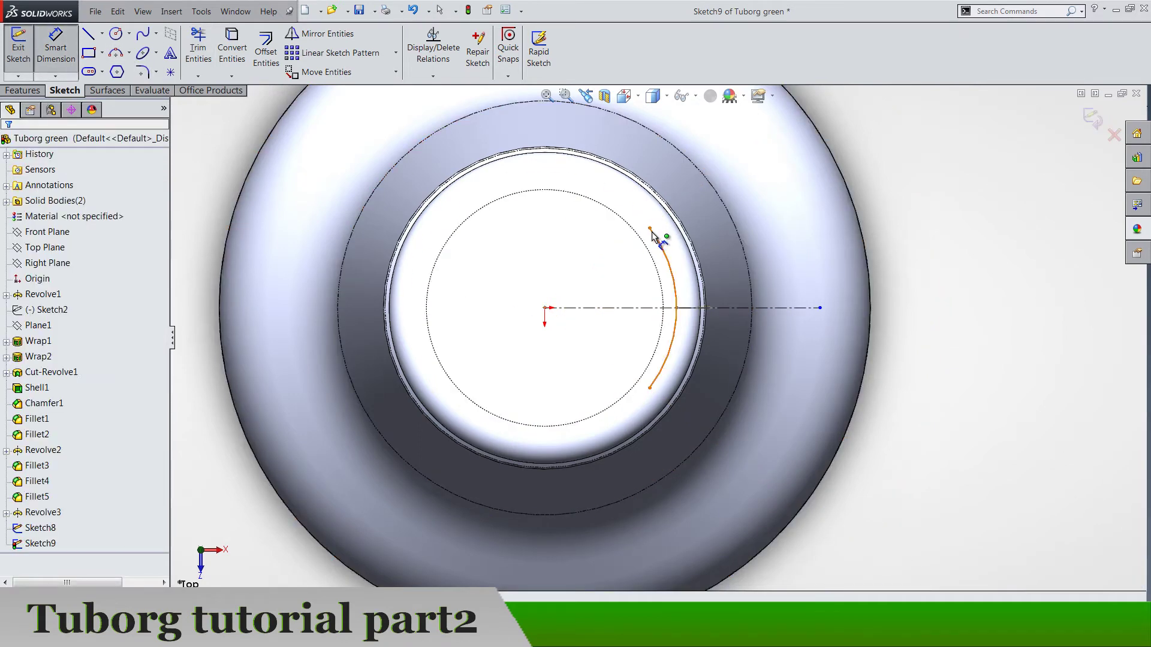
click(650, 229)
click(650, 388)
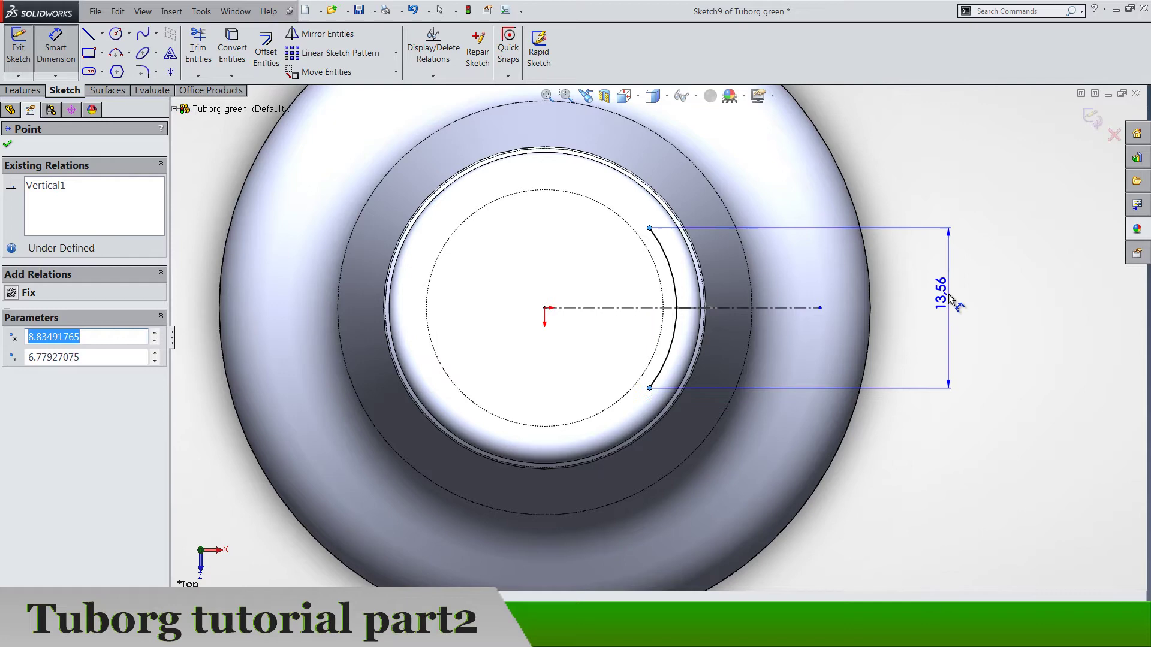
key(Escape)
scroll(951, 304, up, 5)
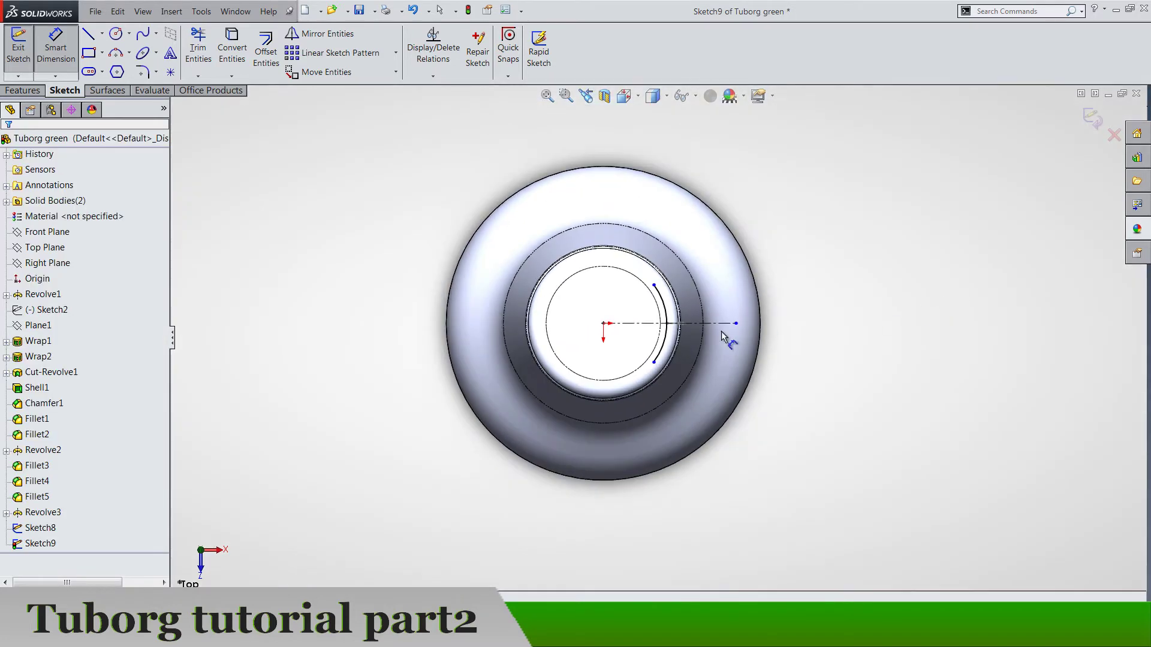
scroll(719, 342, down, 7)
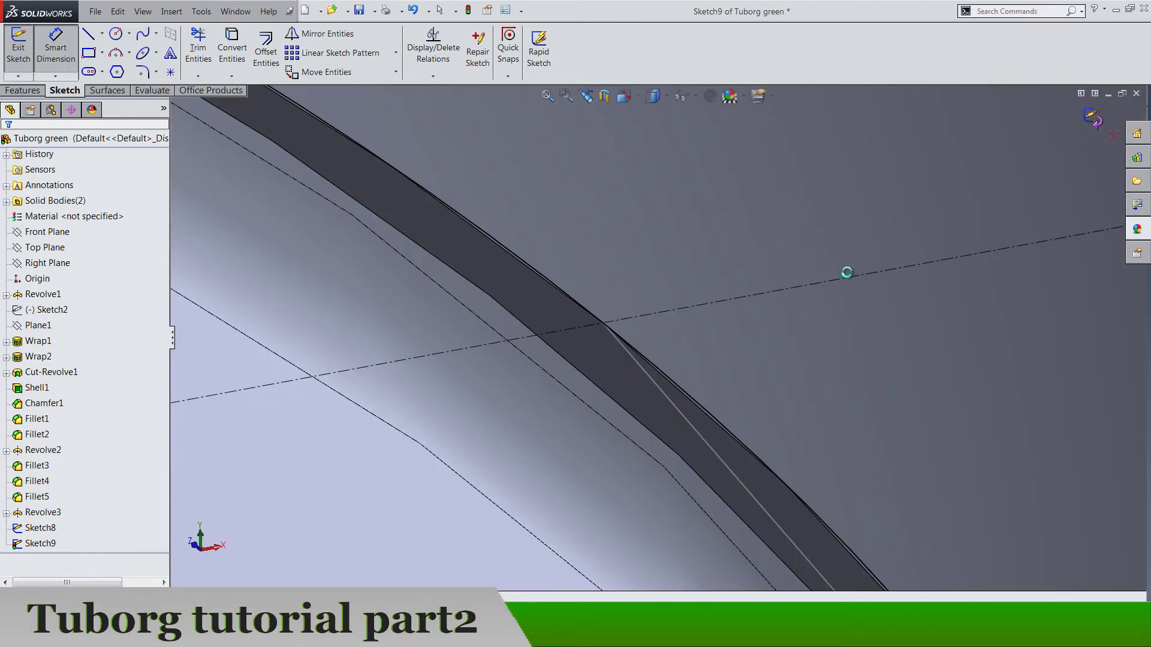
scroll(835, 280, up, 10)
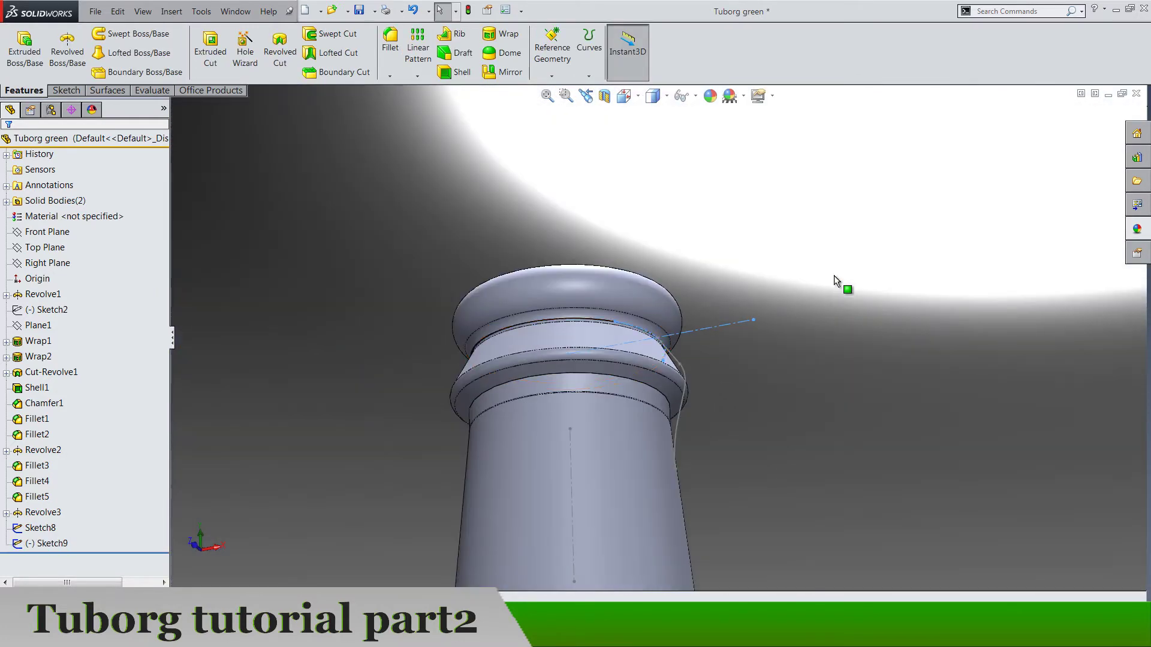
Create Plane2 parallel to Top Plane through a Sketch8 point above the bottle neck
scroll(834, 276, up, 3)
middle_drag(834, 276, 800, 400)
click(760, 369)
scroll(760, 368, down, 4)
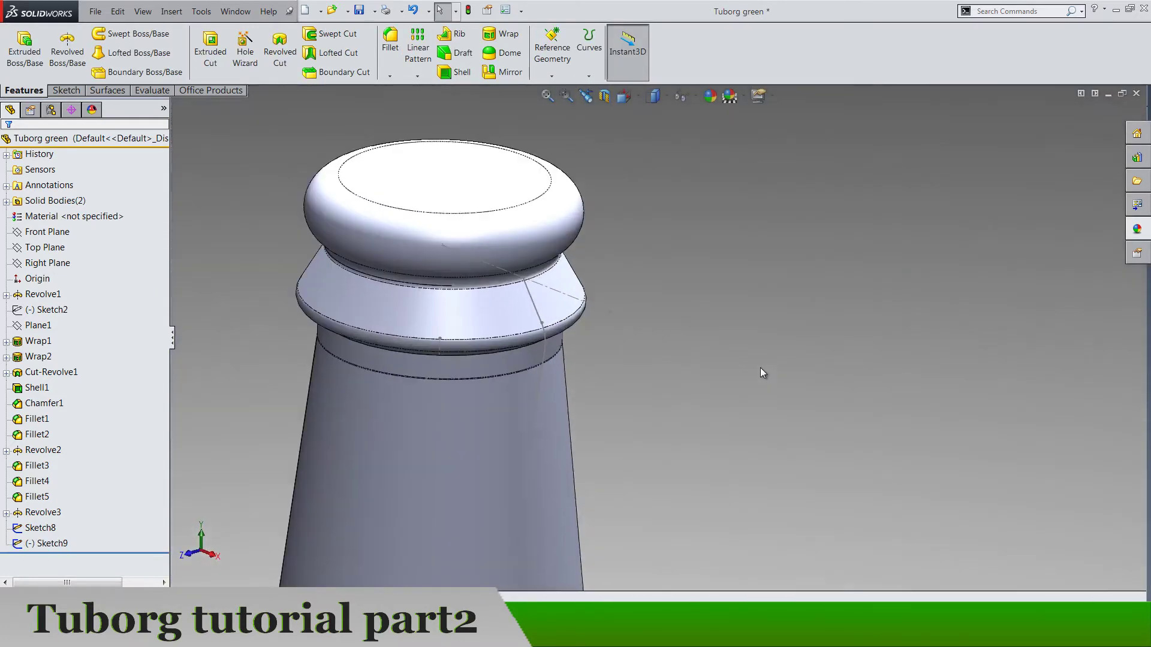
click(52, 249)
click(563, 66)
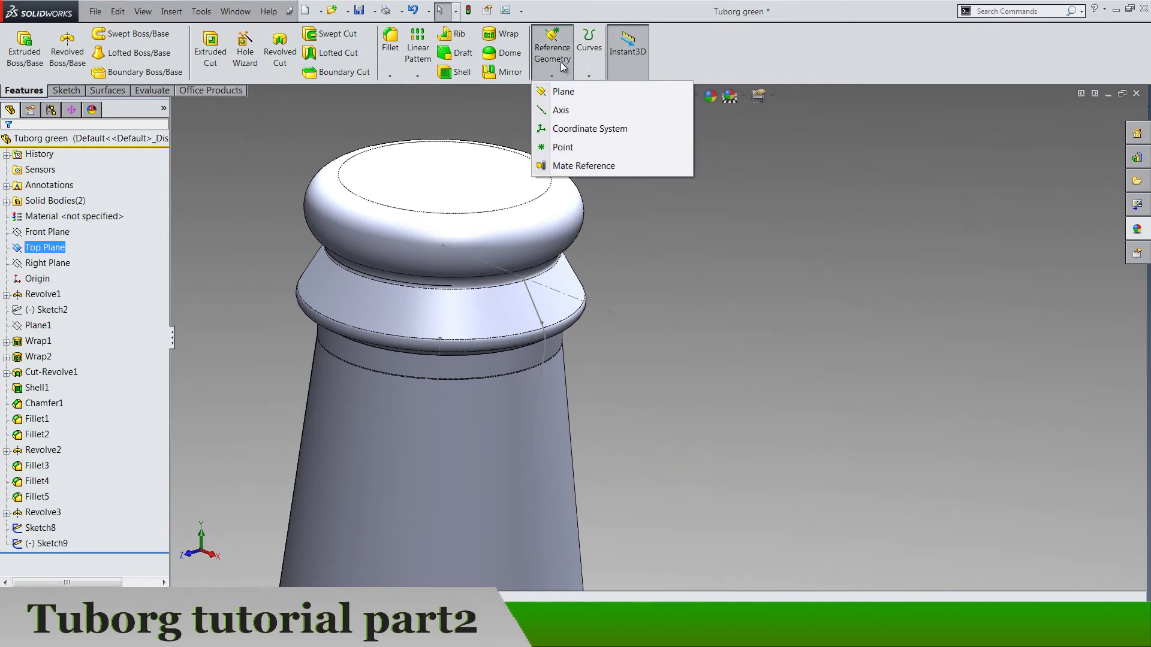
click(564, 93)
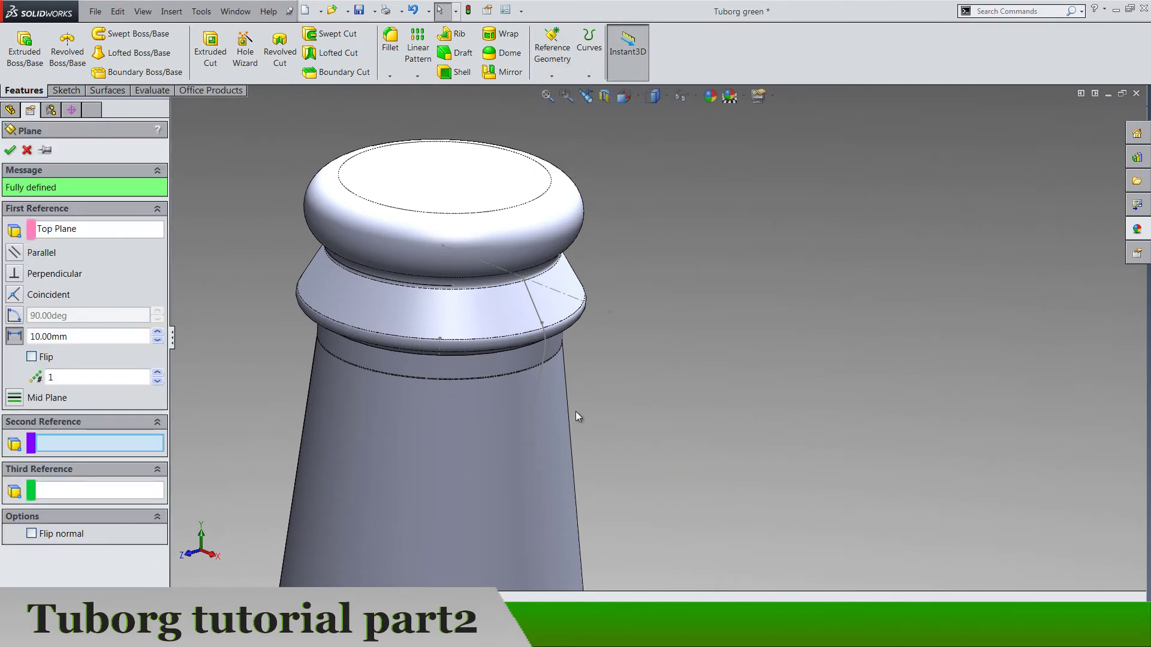
click(532, 448)
scroll(566, 440, up, 3)
middle_drag(612, 463, 628, 516)
key(Return)
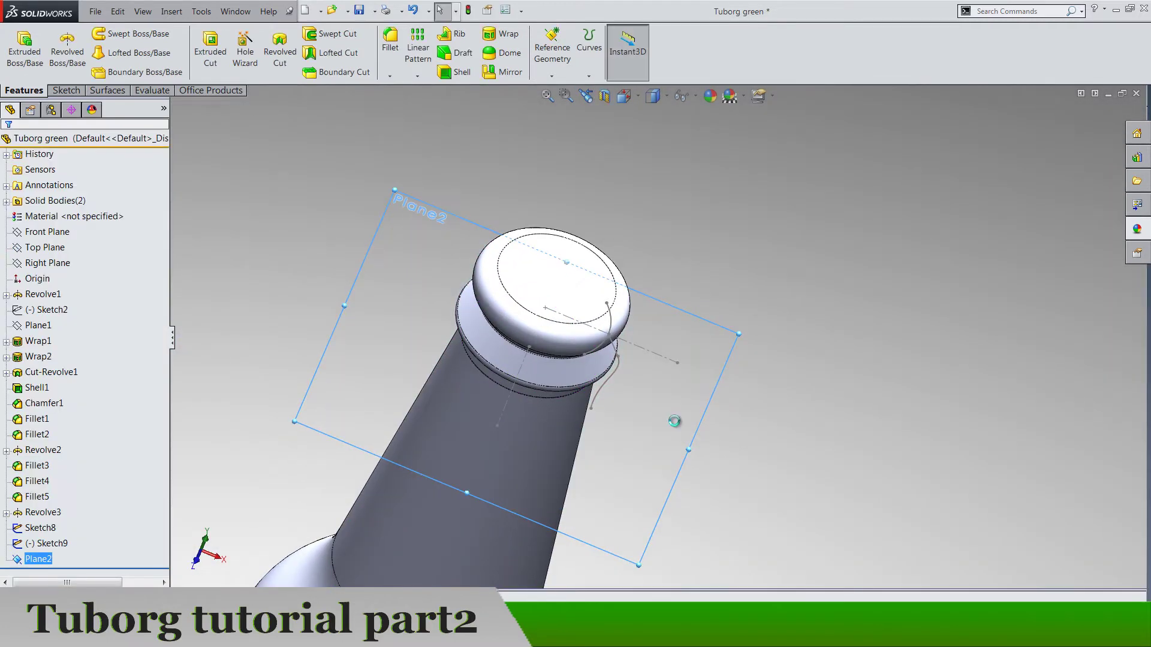
Hide Plane2 from the view
right_click(675, 420)
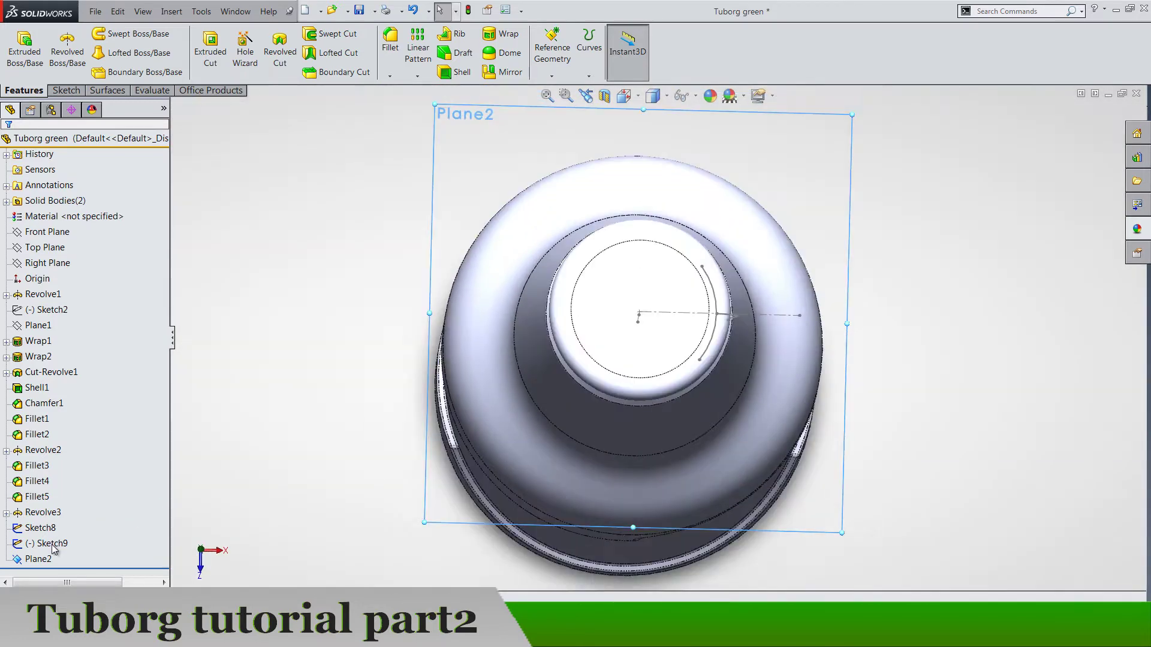
right_click(34, 559)
click(65, 422)
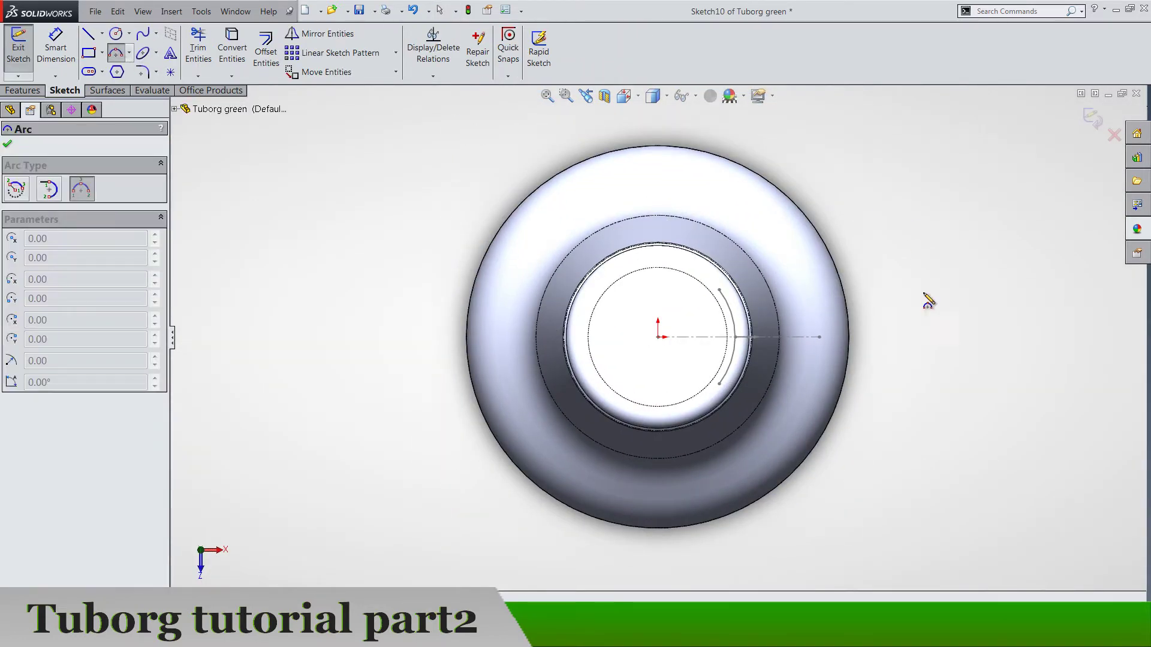
Finish the arc and align its centre point horizontally with the origin
click(942, 360)
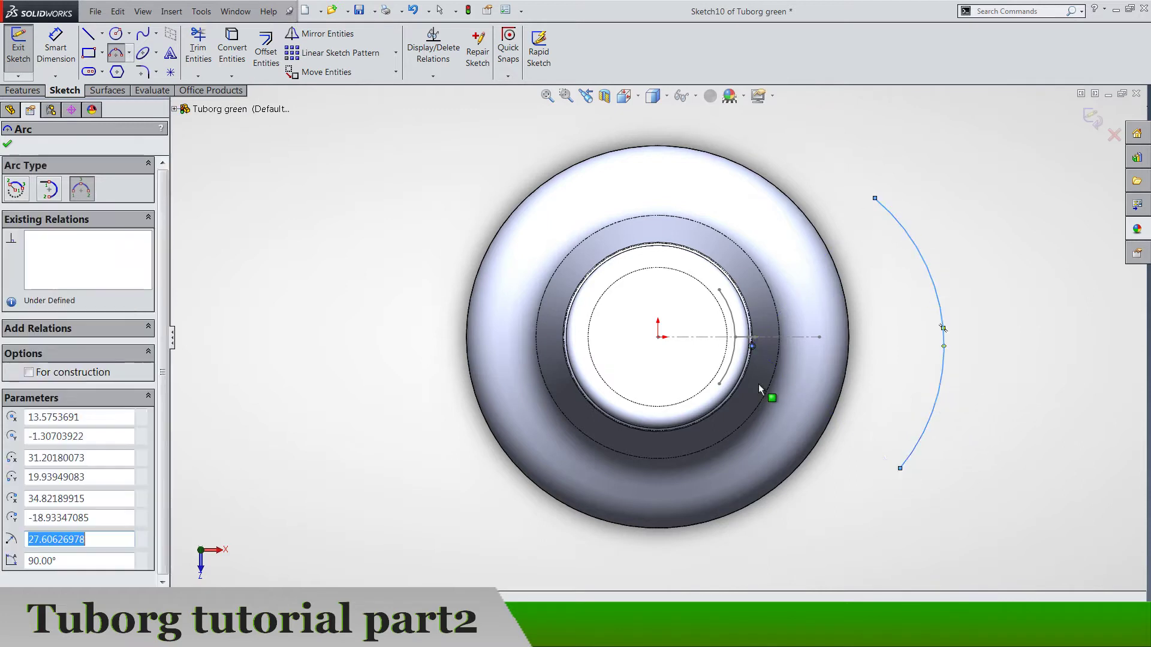
key(Escape)
click(752, 346)
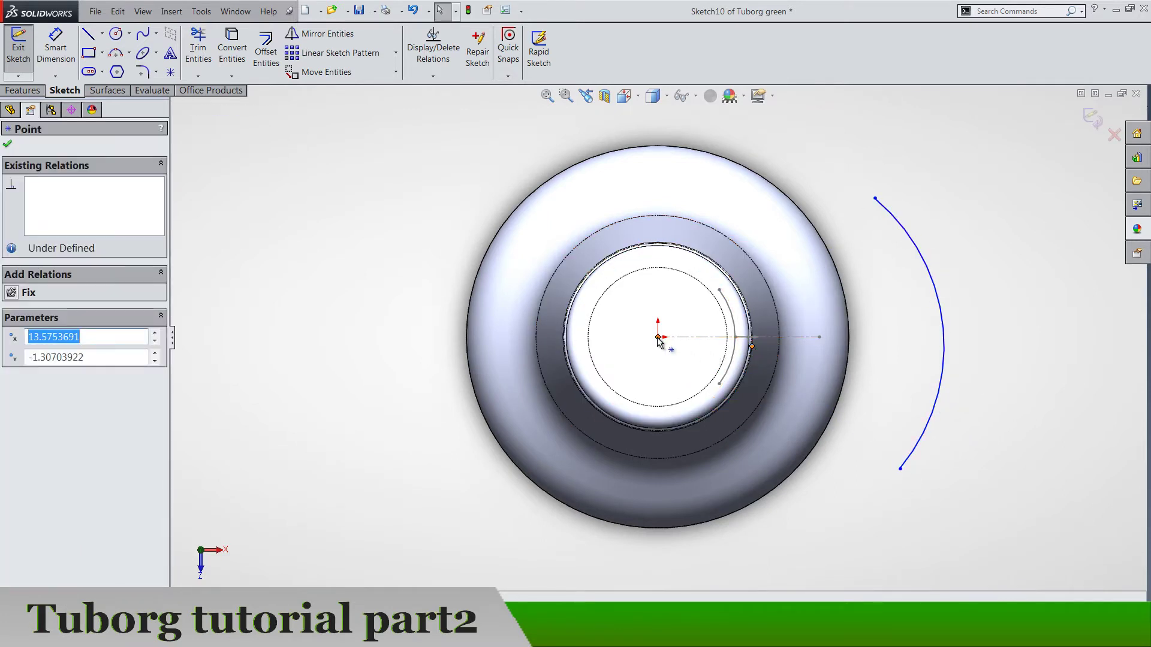
ctrl+click(658, 338)
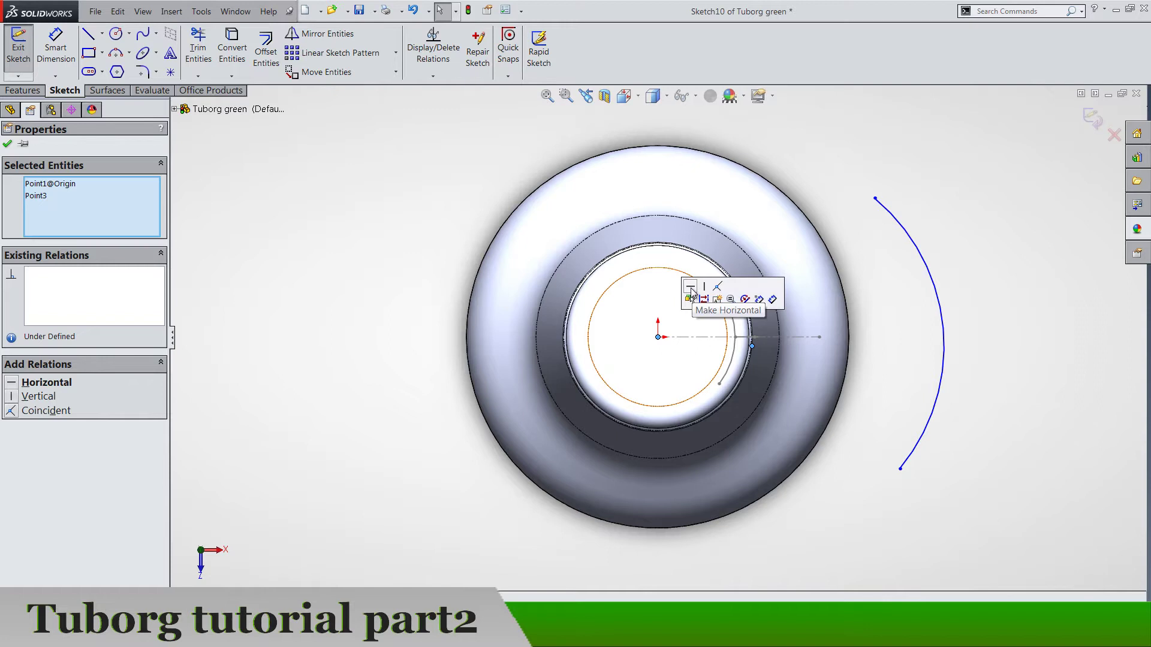
click(691, 288)
click(888, 336)
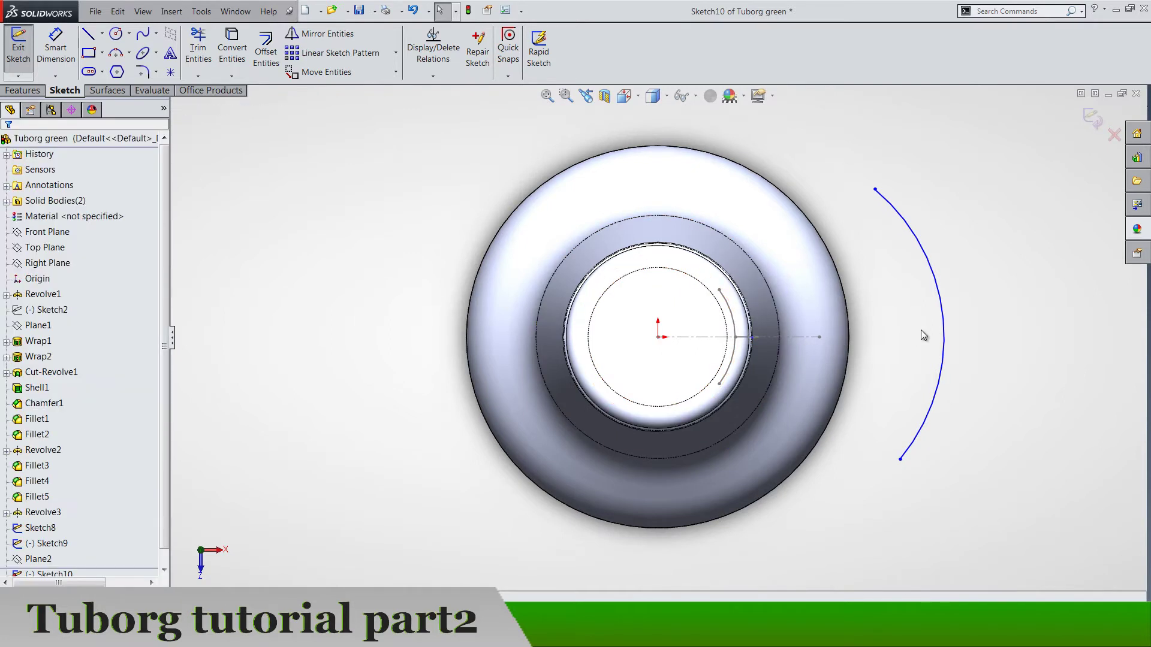
Draw a horizontal construction centerline from the origin to the new arc
click(102, 34)
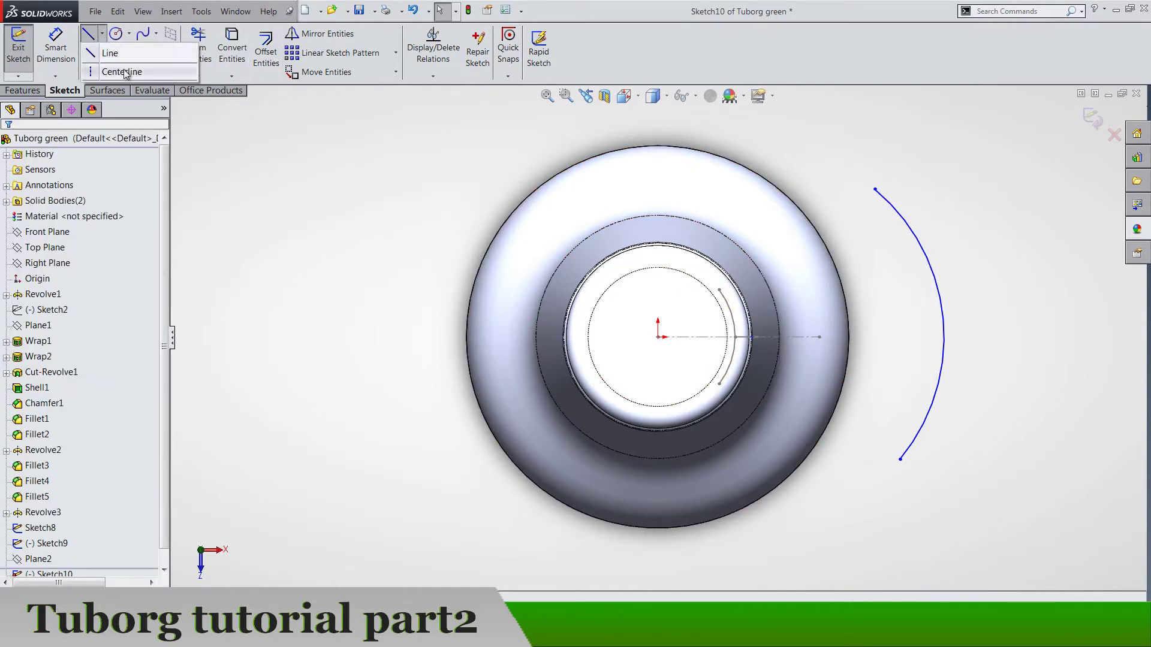
click(115, 71)
click(659, 338)
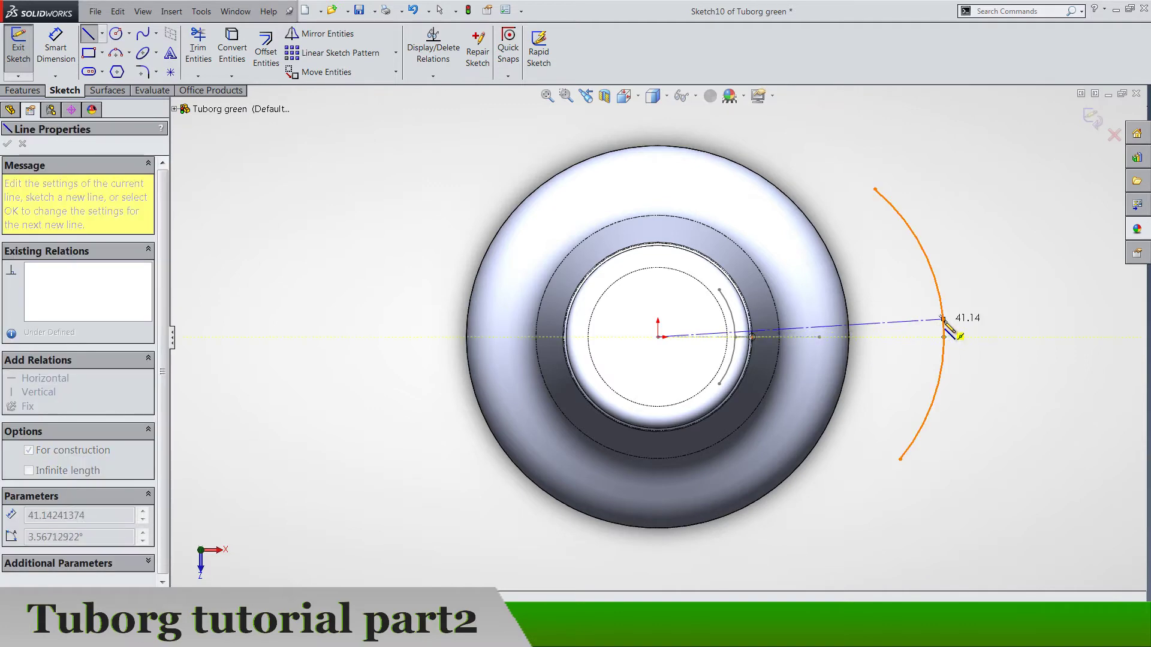
click(943, 319)
key(Escape)
click(926, 322)
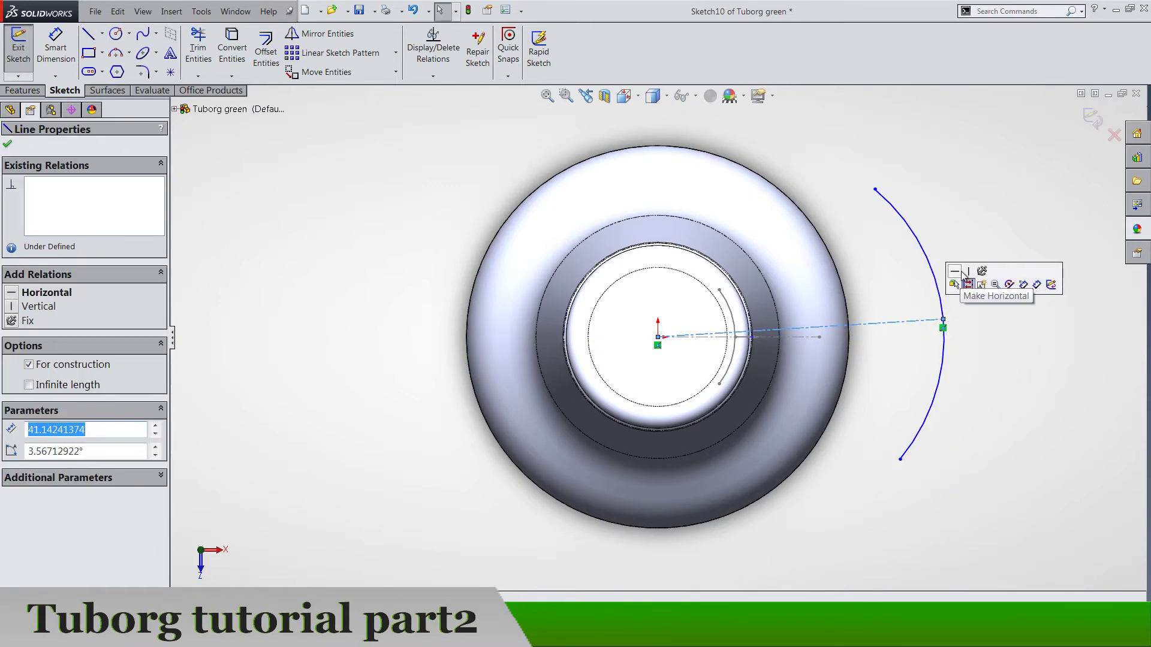
click(955, 271)
Make the arc midpoint coincident with the neck spline's end point (Point4@Sketch8)
key(Escape)
scroll(876, 304, up, 4)
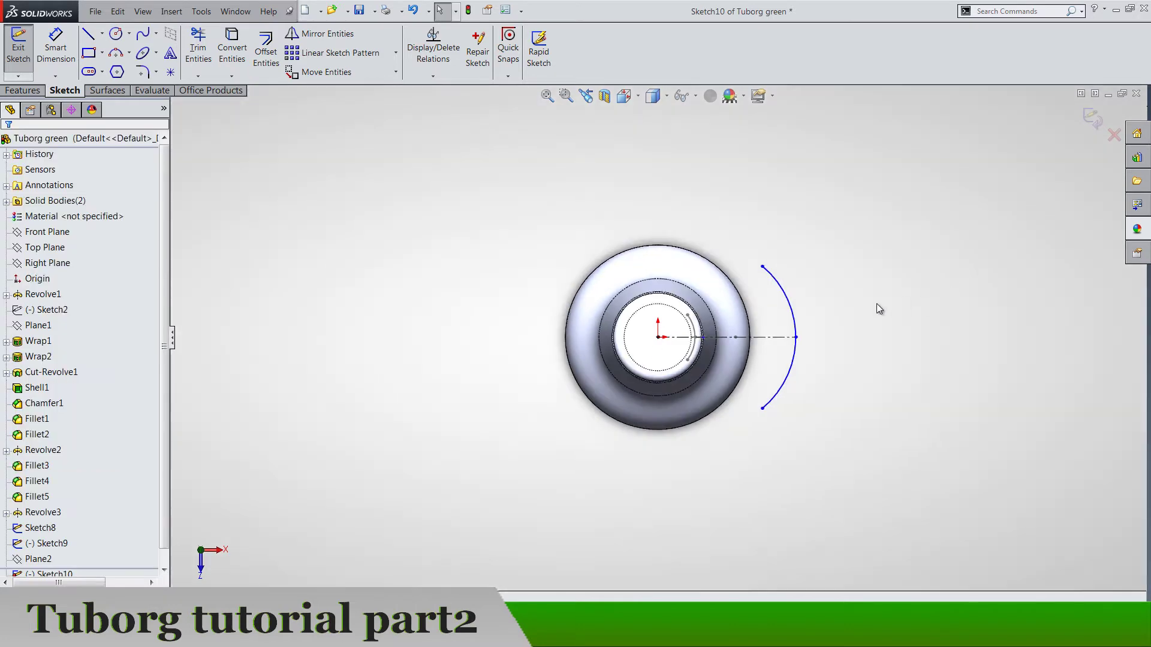
scroll(750, 372, down, 3)
middle_drag(737, 393, 738, 318)
scroll(739, 317, up, 3)
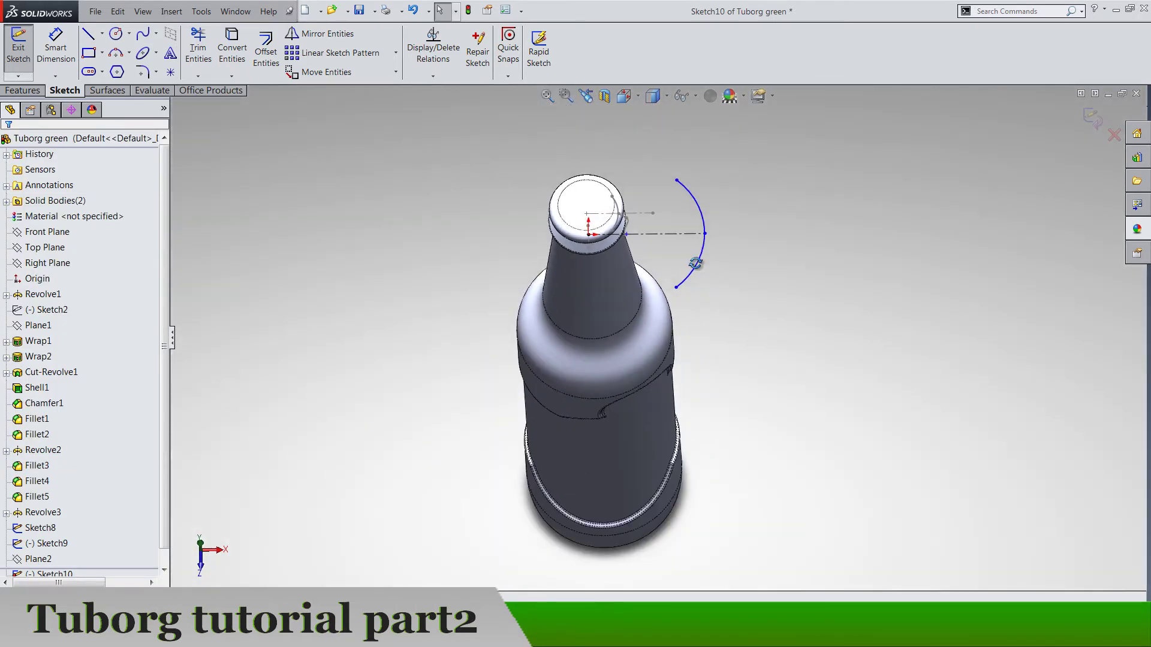
middle_drag(695, 262, 554, 172)
scroll(555, 178, down, 4)
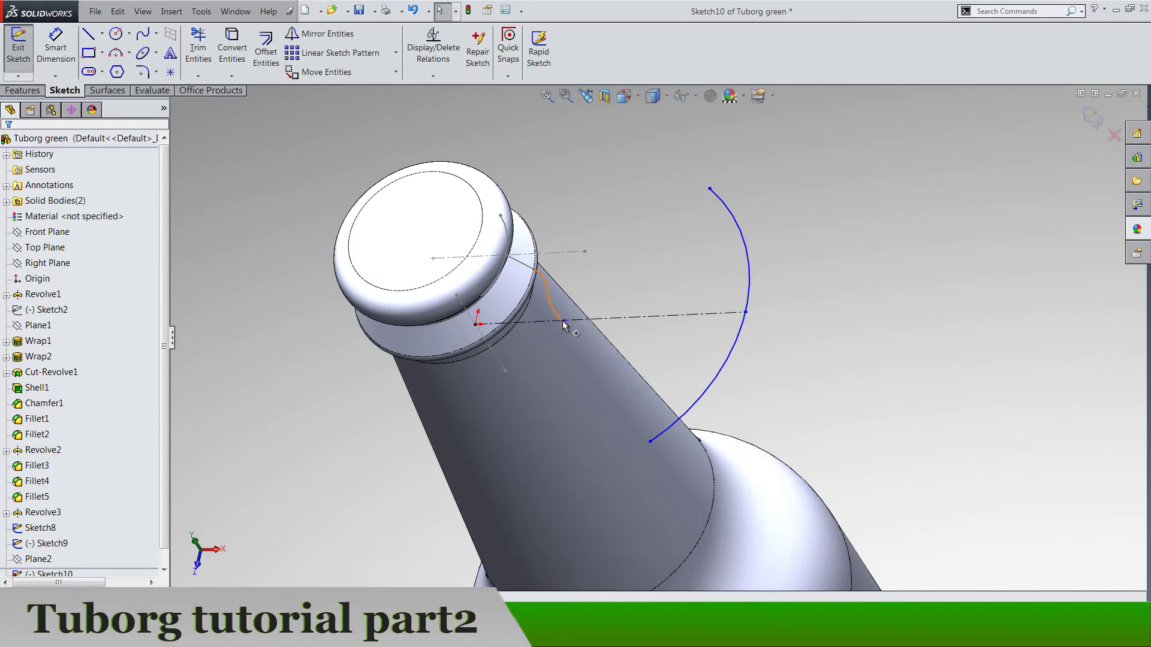
mouse_move(606, 305)
middle_down()
mouse_move(608, 323)
mouse_move(588, 295)
middle_up()
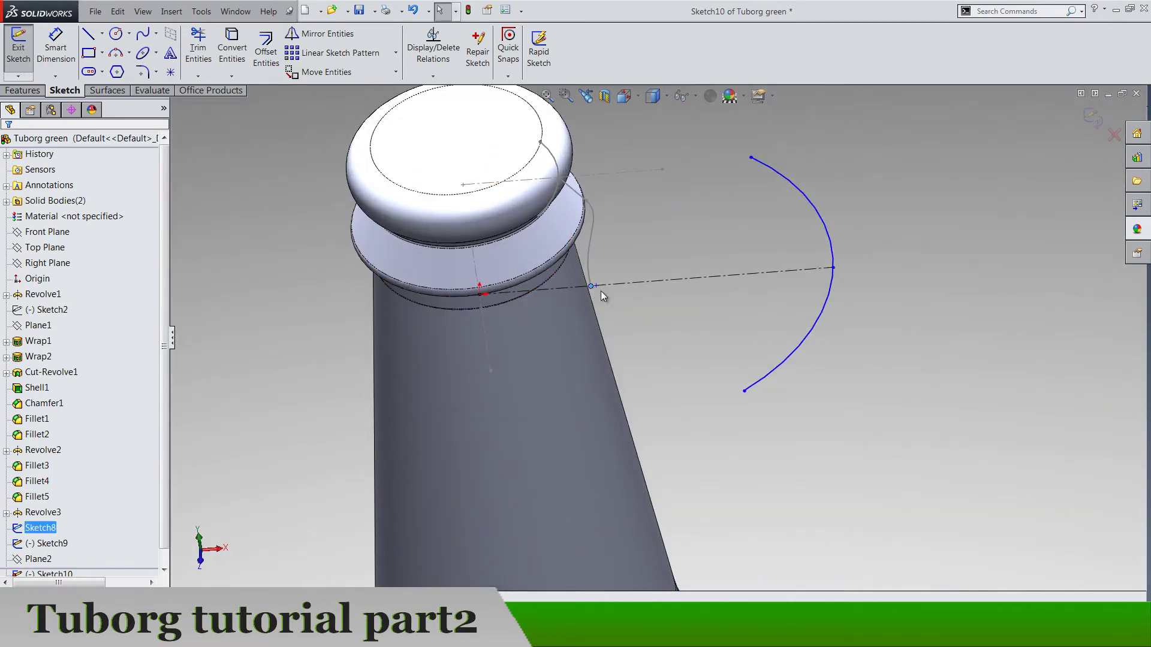
ctrl+click(833, 268)
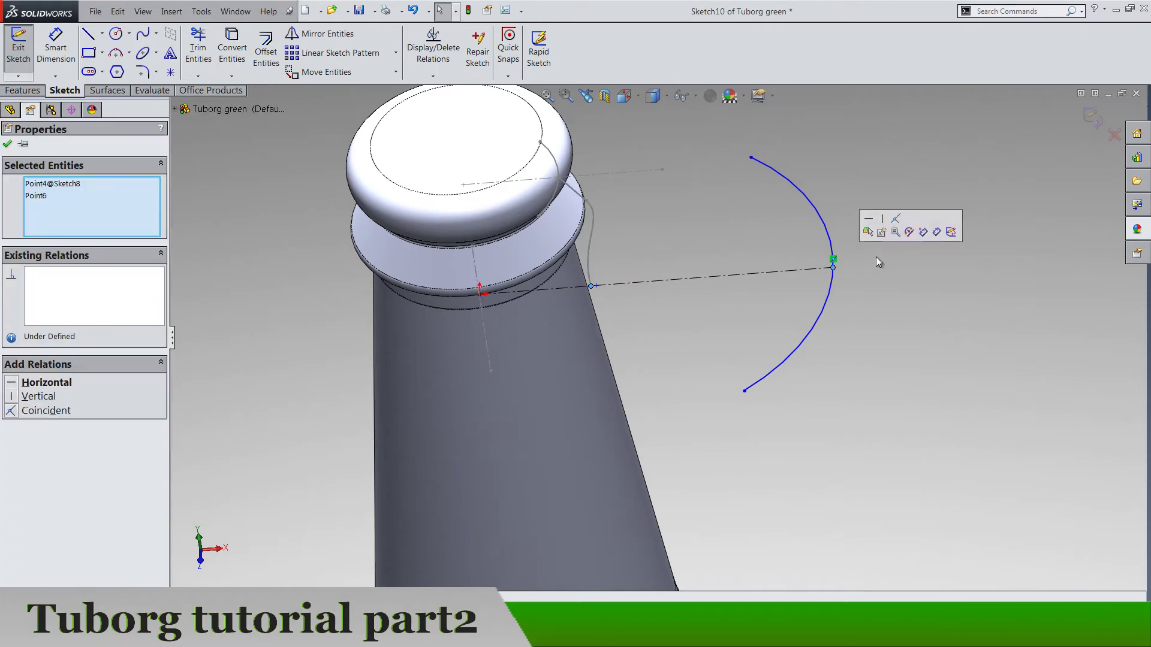
click(897, 219)
Select the arc and the centerline's end point, then press Delete
scroll(603, 307, down, 8)
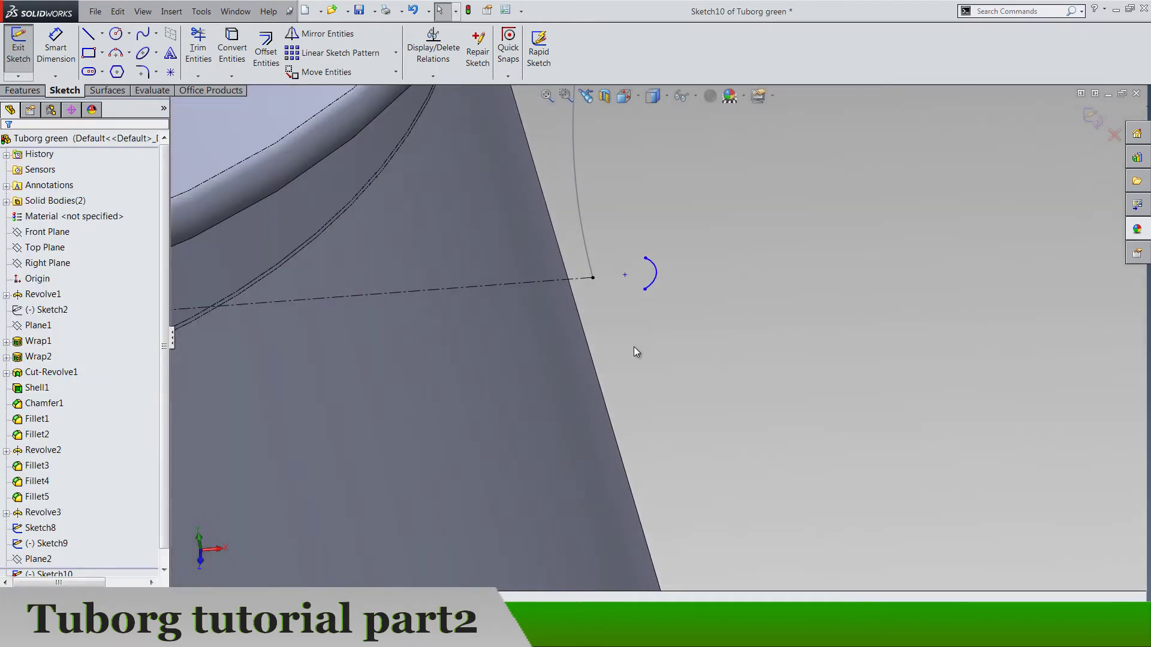
scroll(624, 294, down, 6)
scroll(596, 303, down, 4)
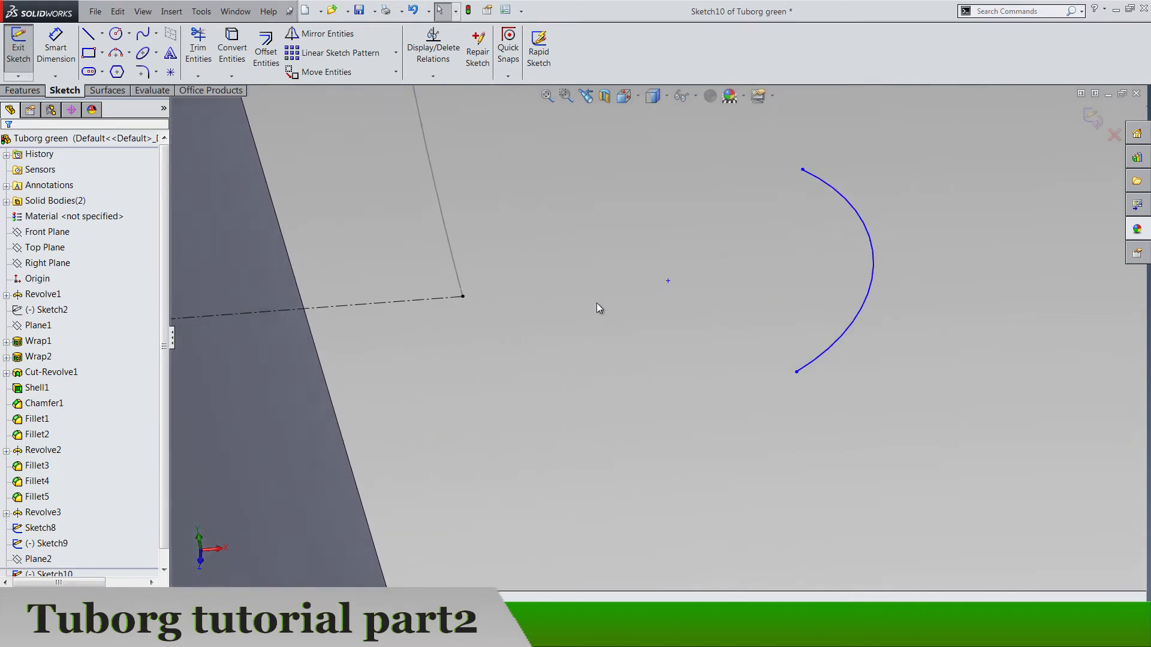
scroll(596, 304, up, 4)
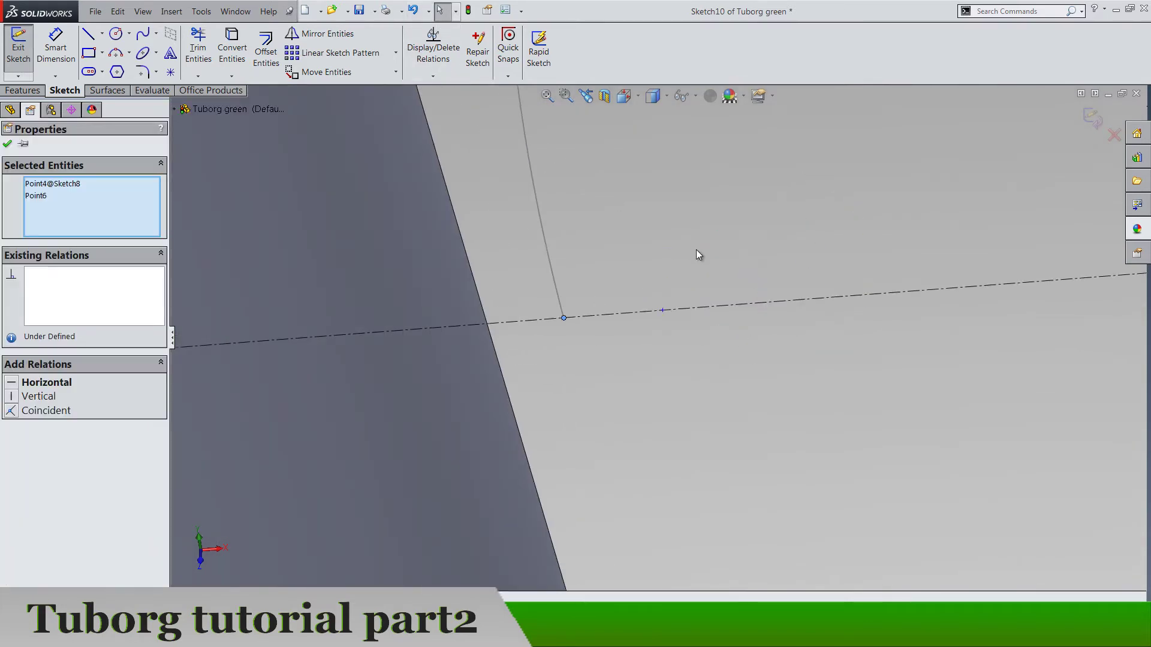
click(696, 250)
scroll(696, 250, up, 7)
scroll(822, 305, up, 5)
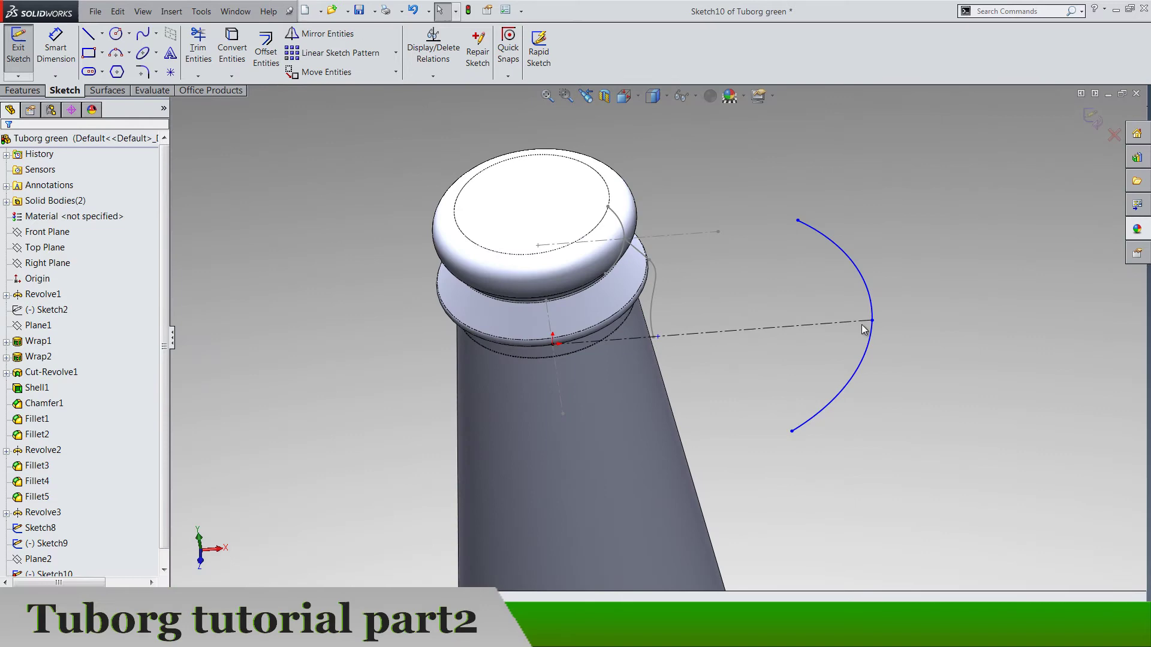
click(873, 334)
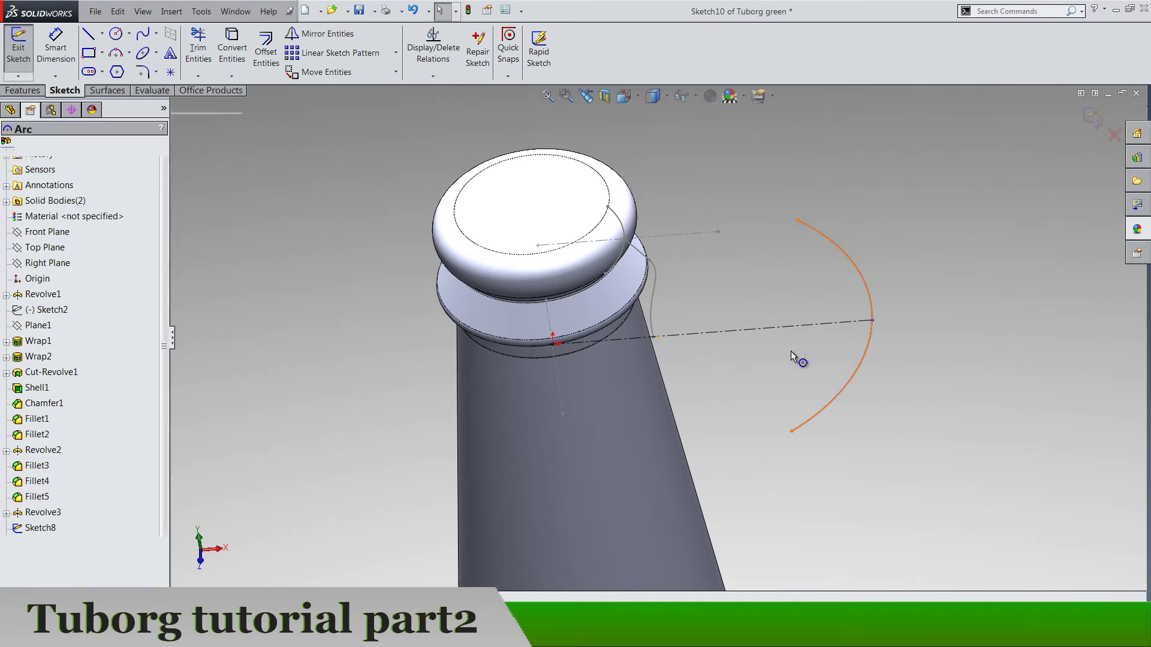
ctrl+click(657, 336)
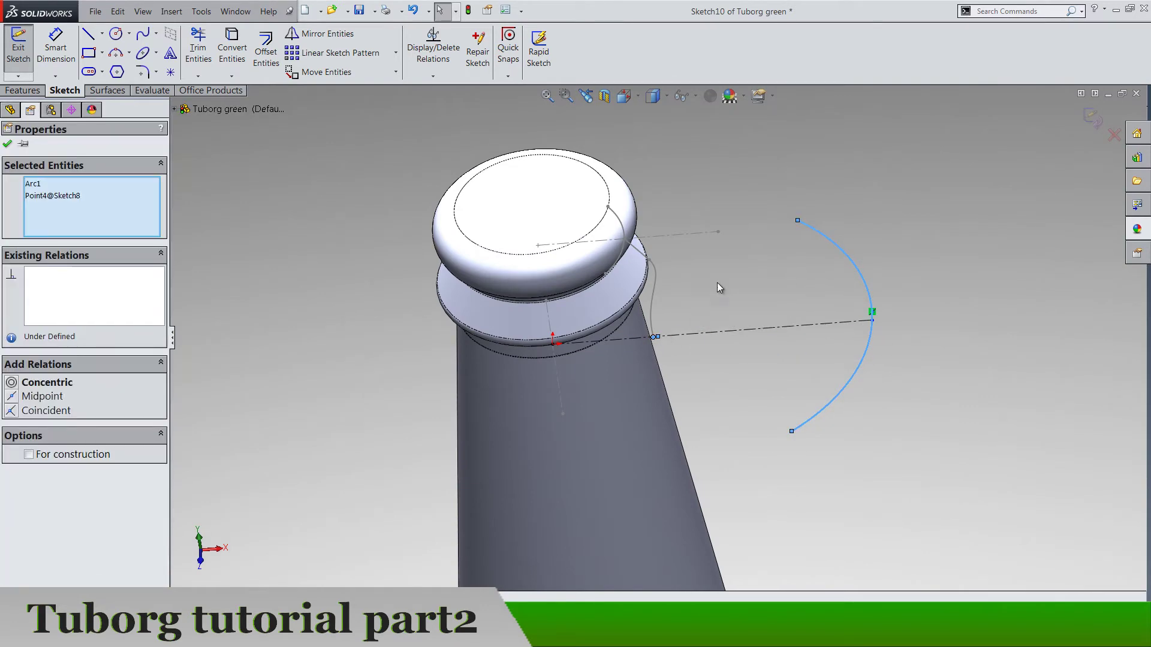
key(Delete)
Slide the arc's centre left along the centerline, close to the spline end
scroll(631, 342, down, 6)
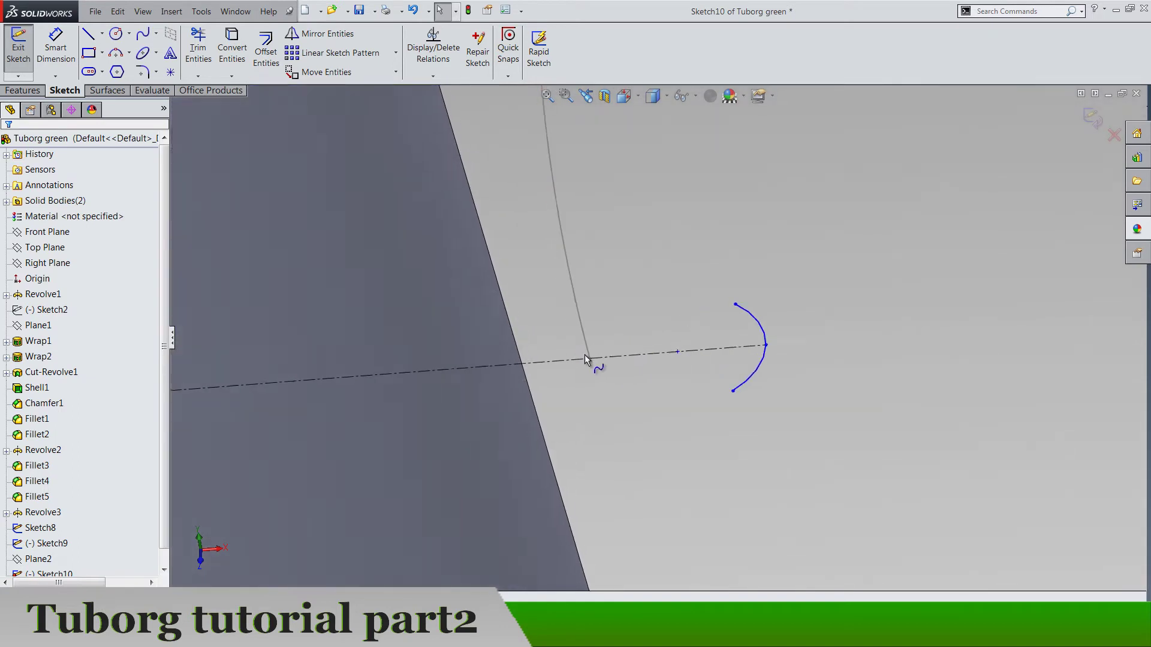
scroll(619, 369, up, 4)
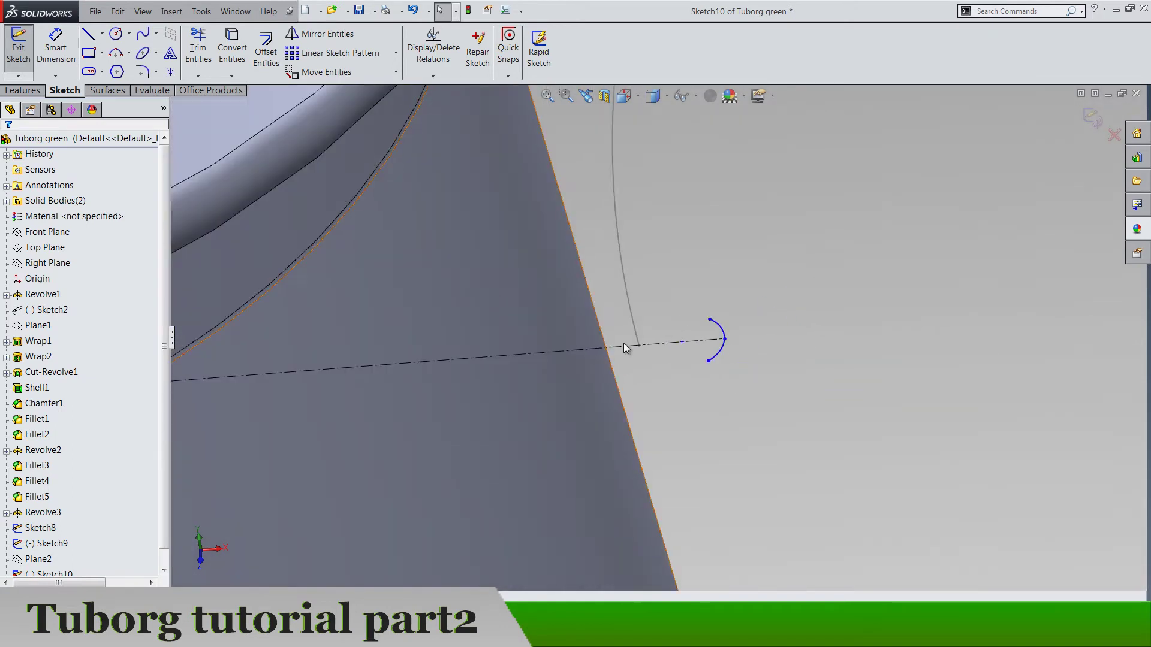
scroll(683, 339, down, 1)
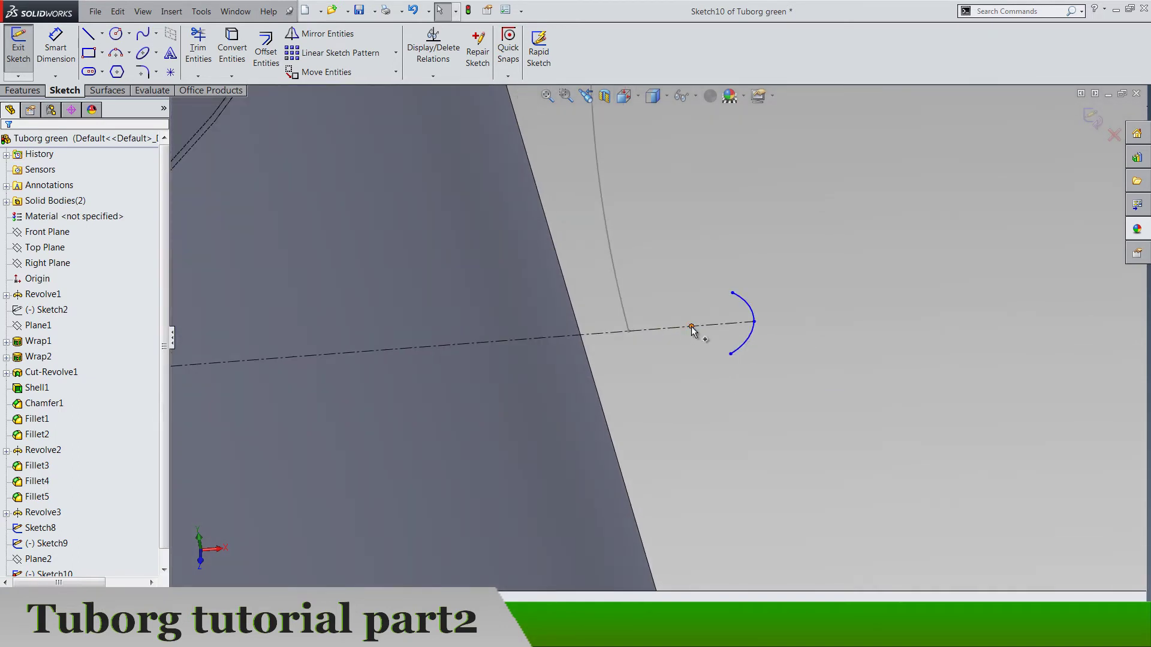
drag(695, 329, 519, 372)
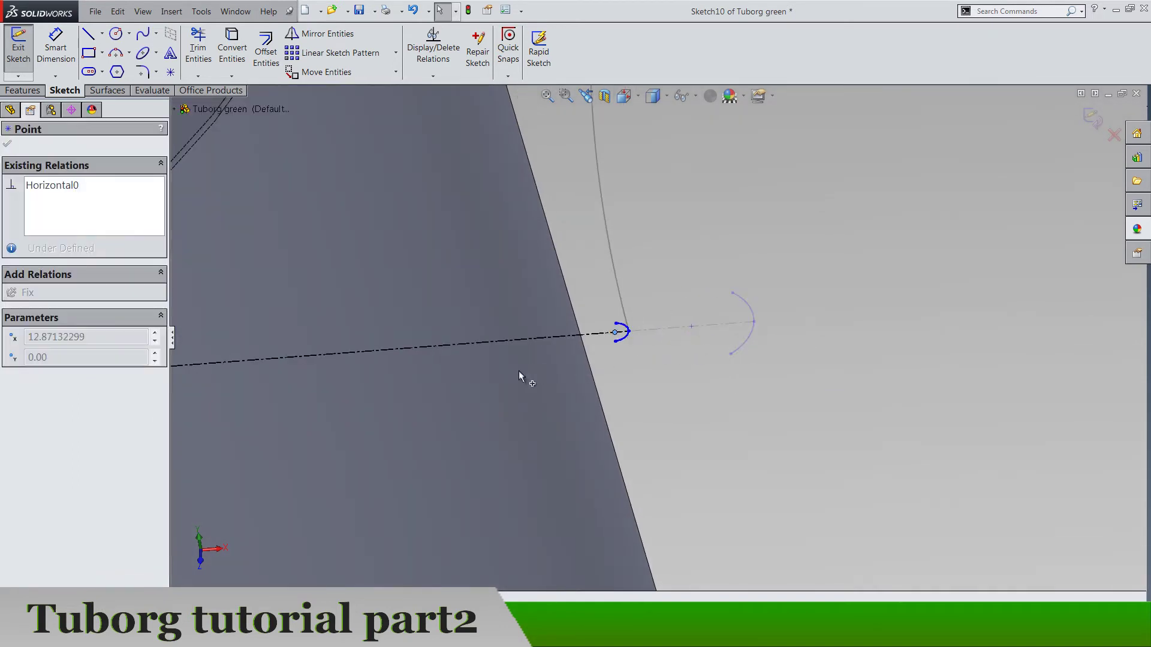
drag(628, 362, 552, 365)
click(628, 349)
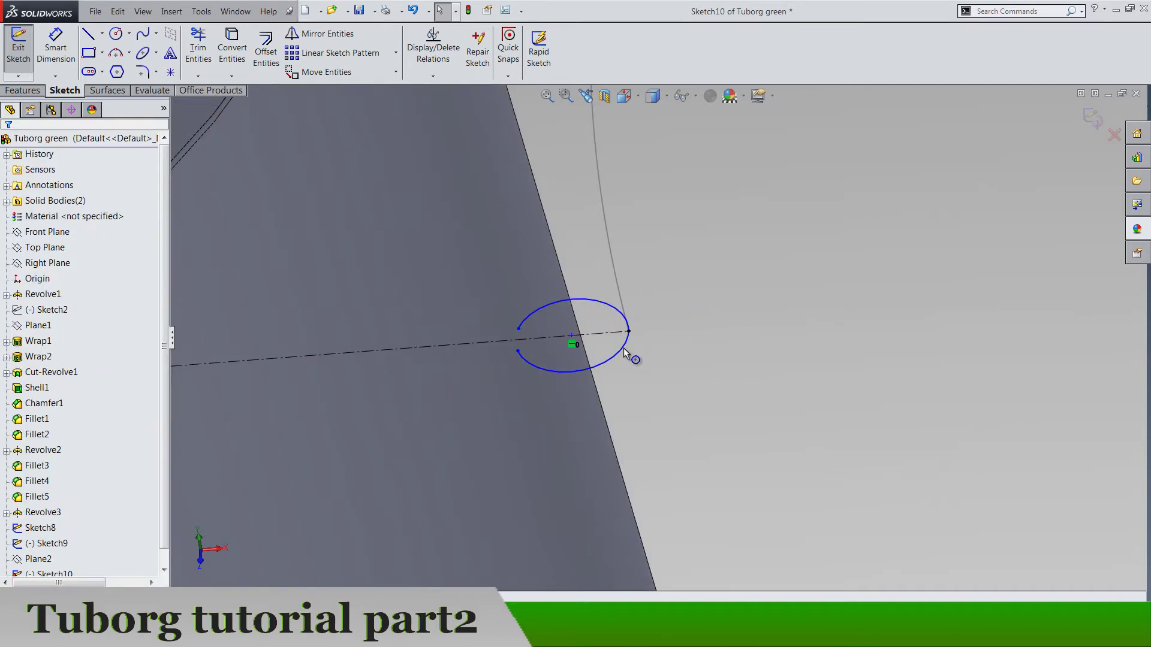
click(63, 47)
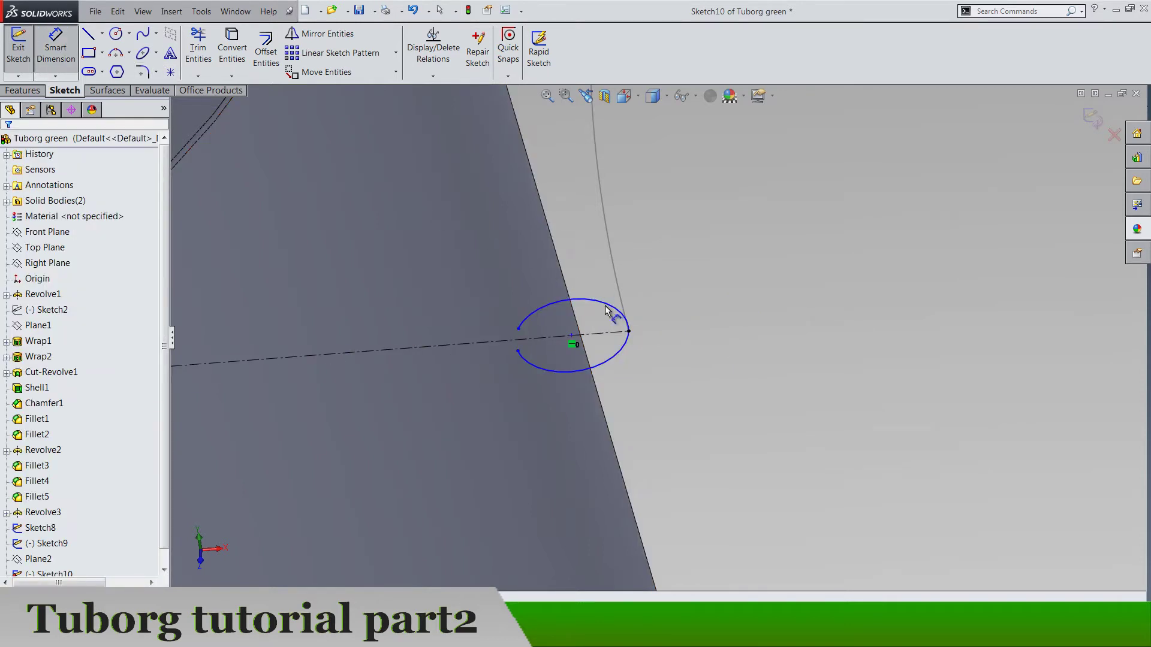
Give the arc a 25 mm radius dimension
click(628, 348)
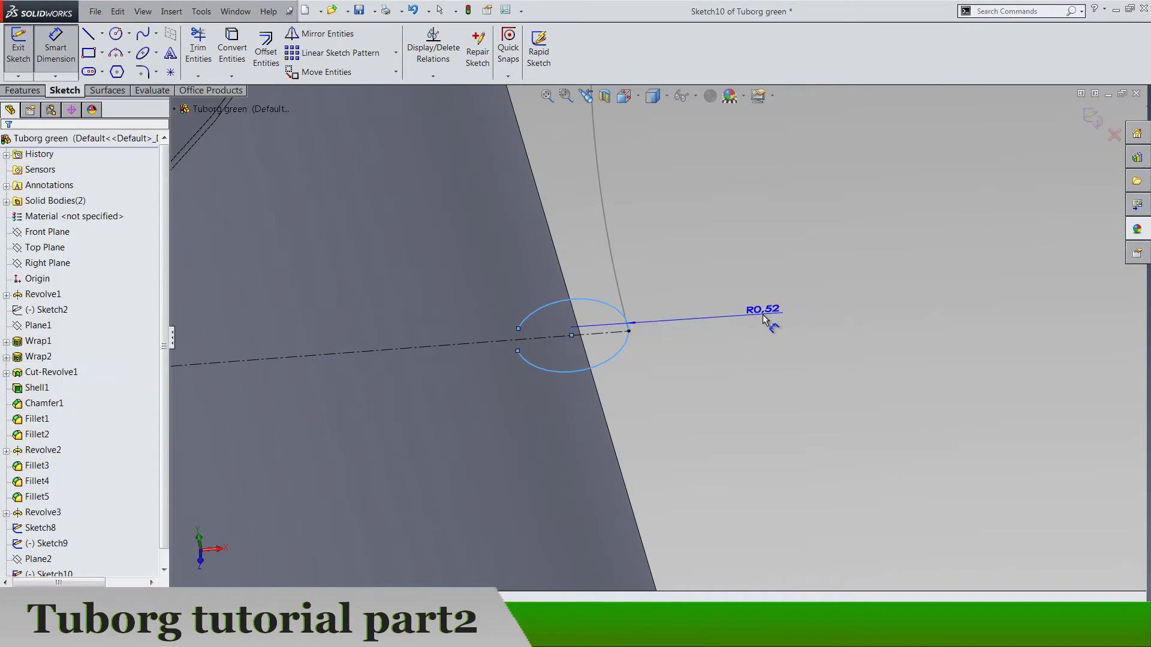
click(763, 314)
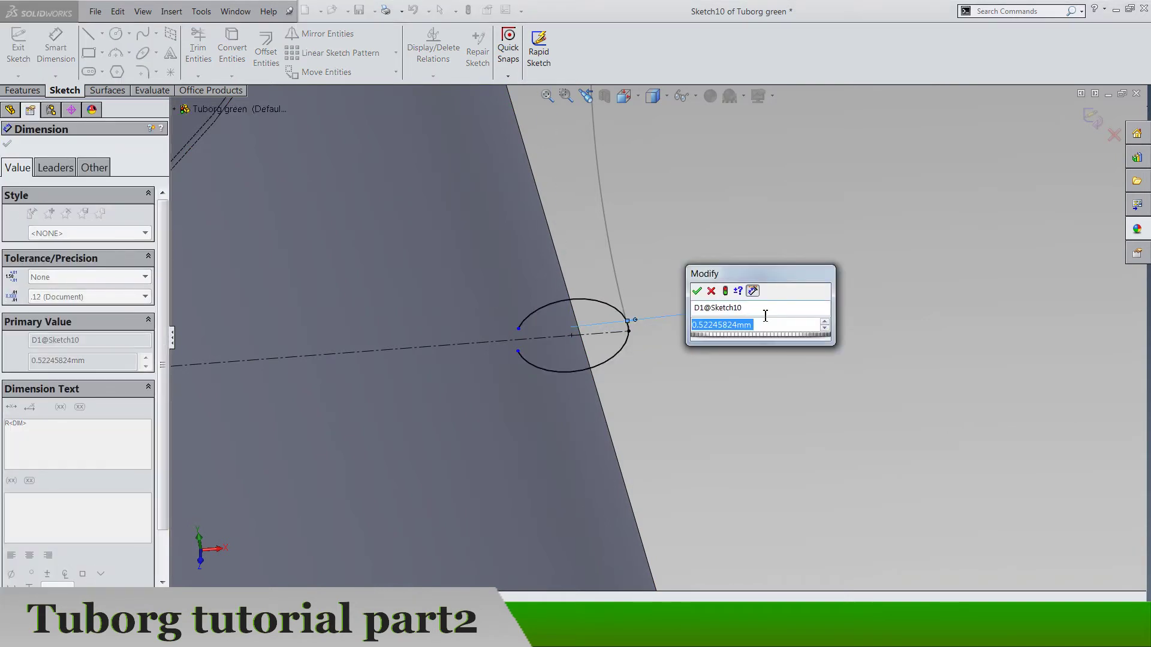
text(25)
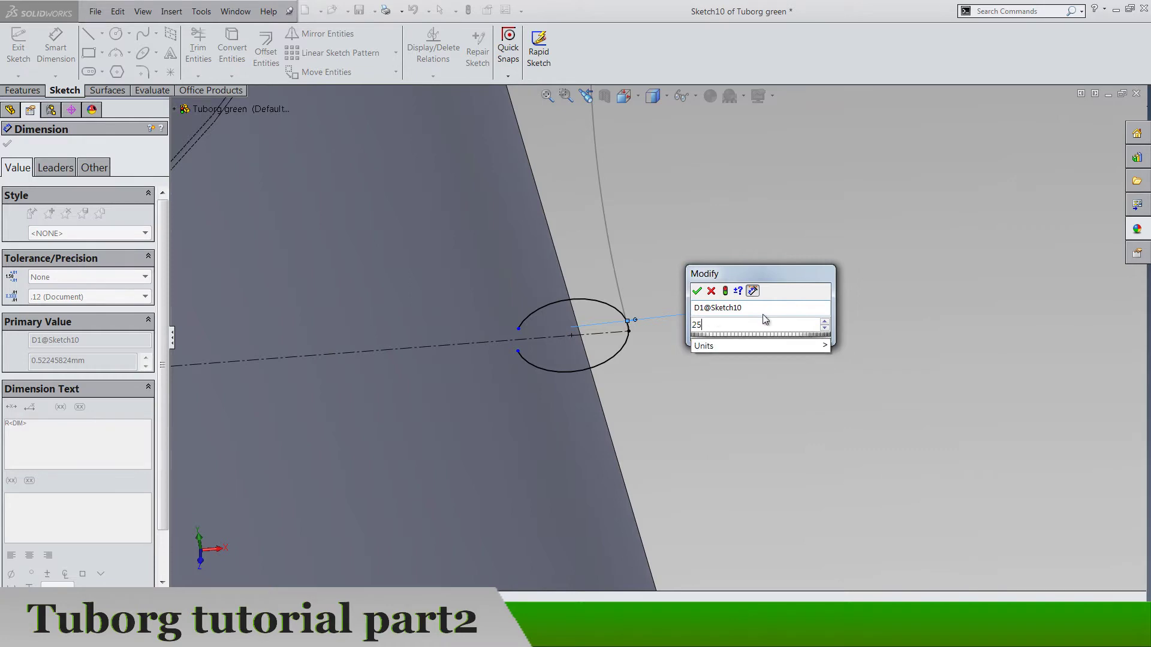
key(Return)
scroll(763, 314, up, 10)
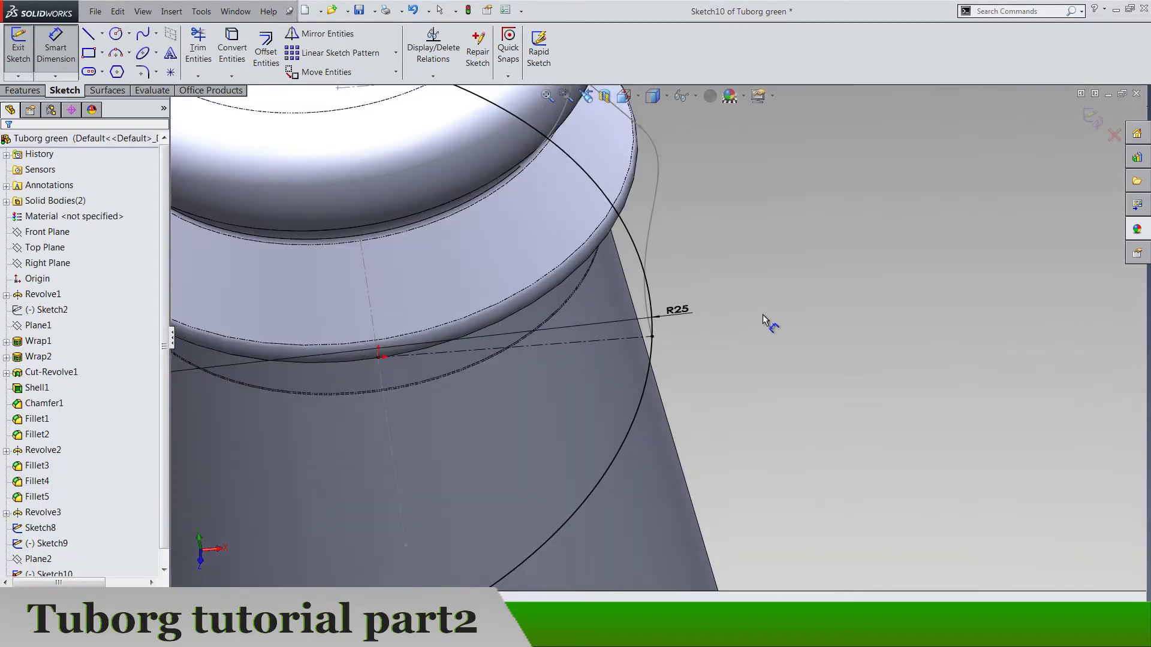
middle_drag(763, 314, 748, 371)
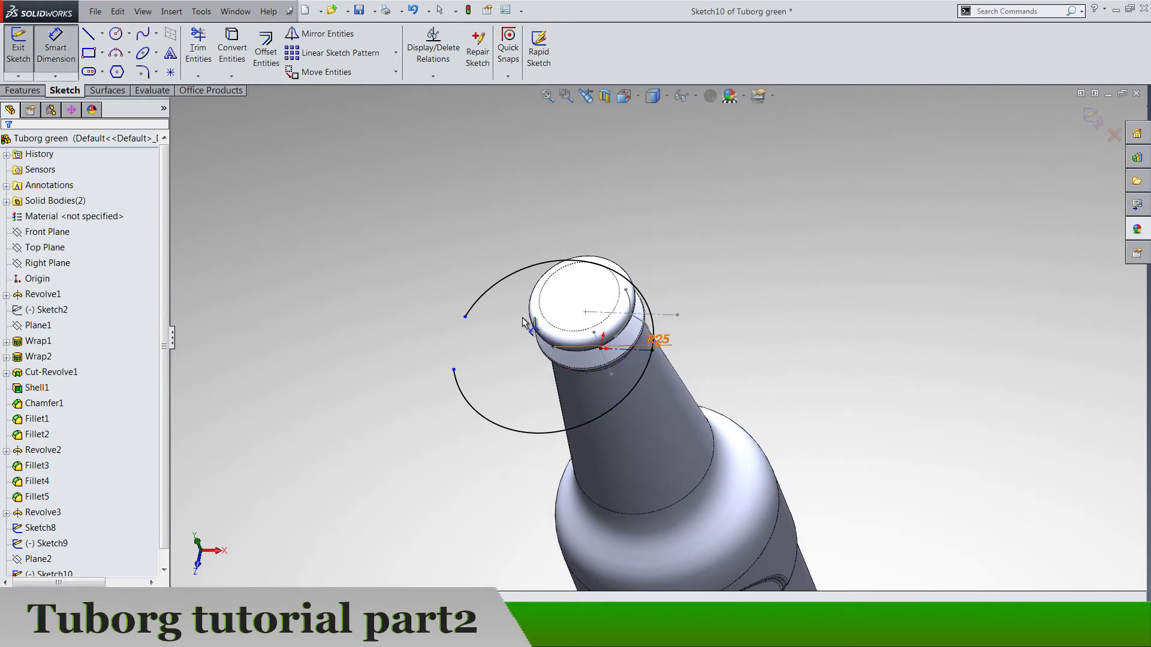
Drag the arc's endpoint so the arc hugs the bottle neck
click(465, 317)
key(Escape)
key(Escape)
drag(466, 316, 530, 249)
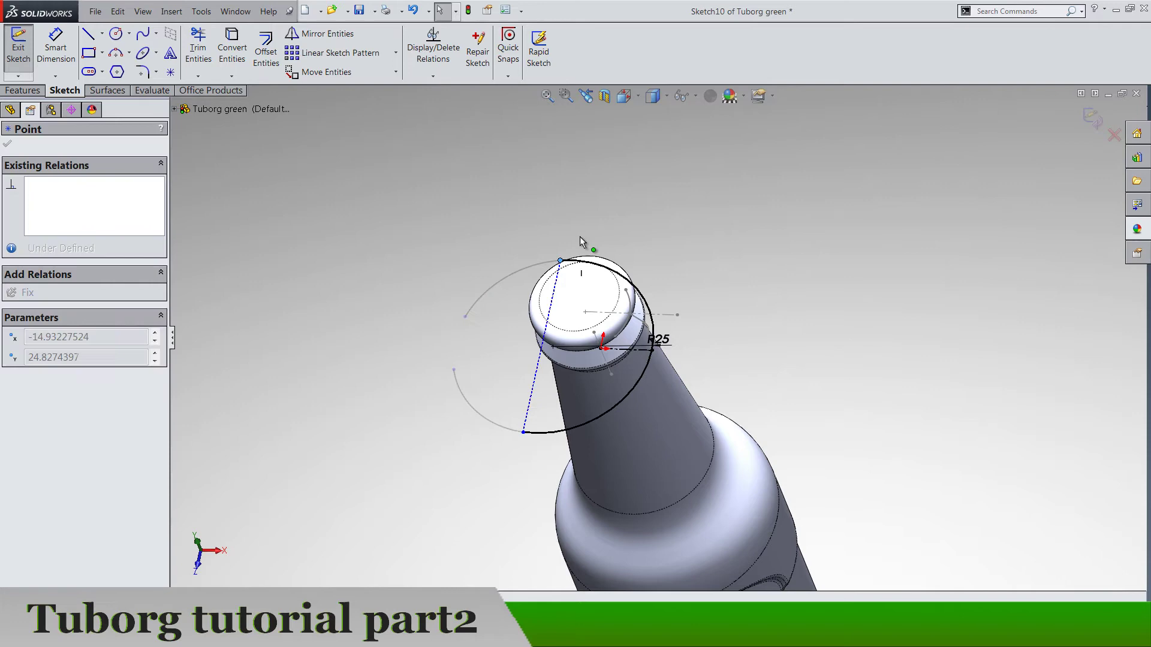
drag(713, 255, 728, 265)
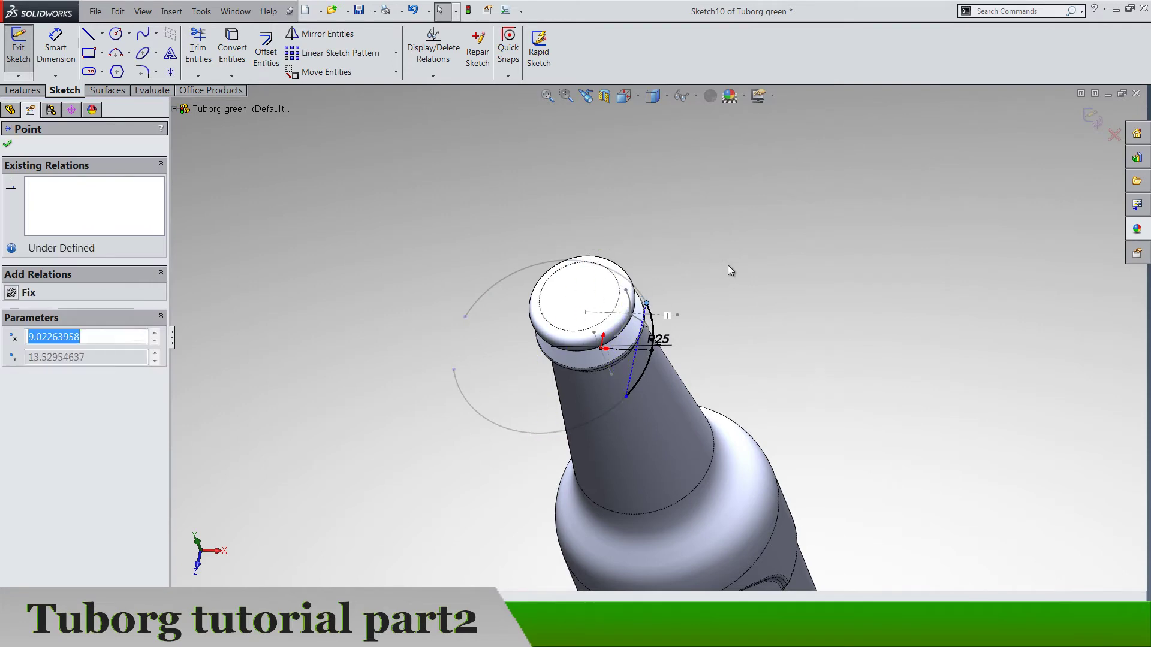
middle_drag(721, 335, 691, 327)
scroll(690, 326, down, 2)
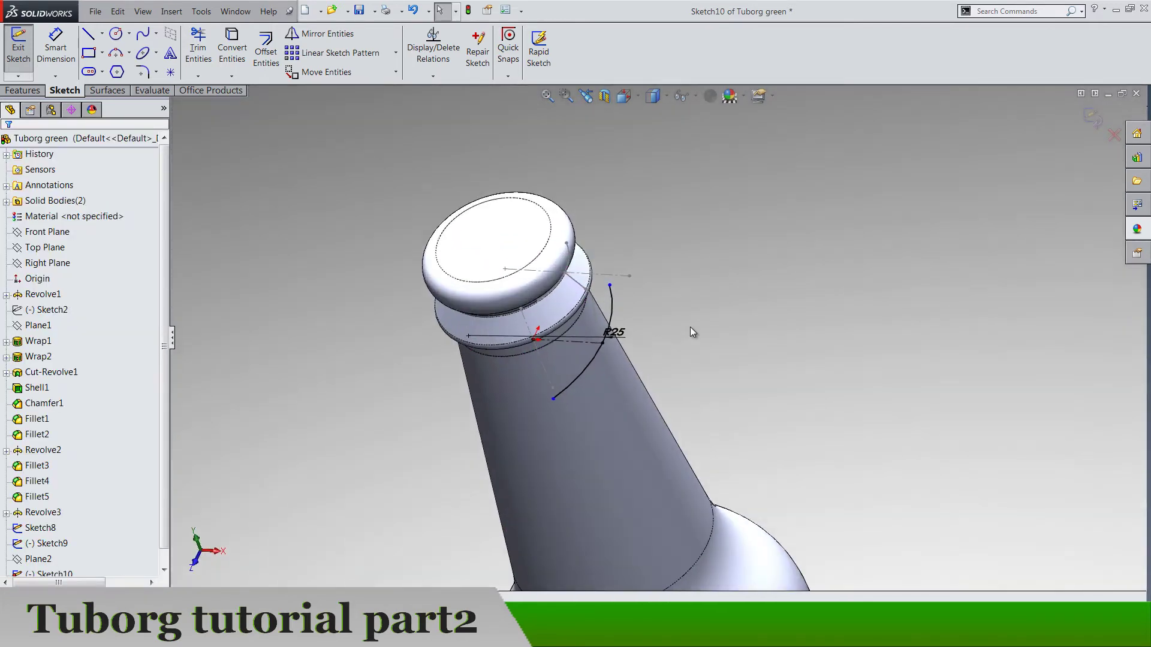
Place a distance dimension between the arc's lower and upper endpoints
click(52, 57)
click(552, 397)
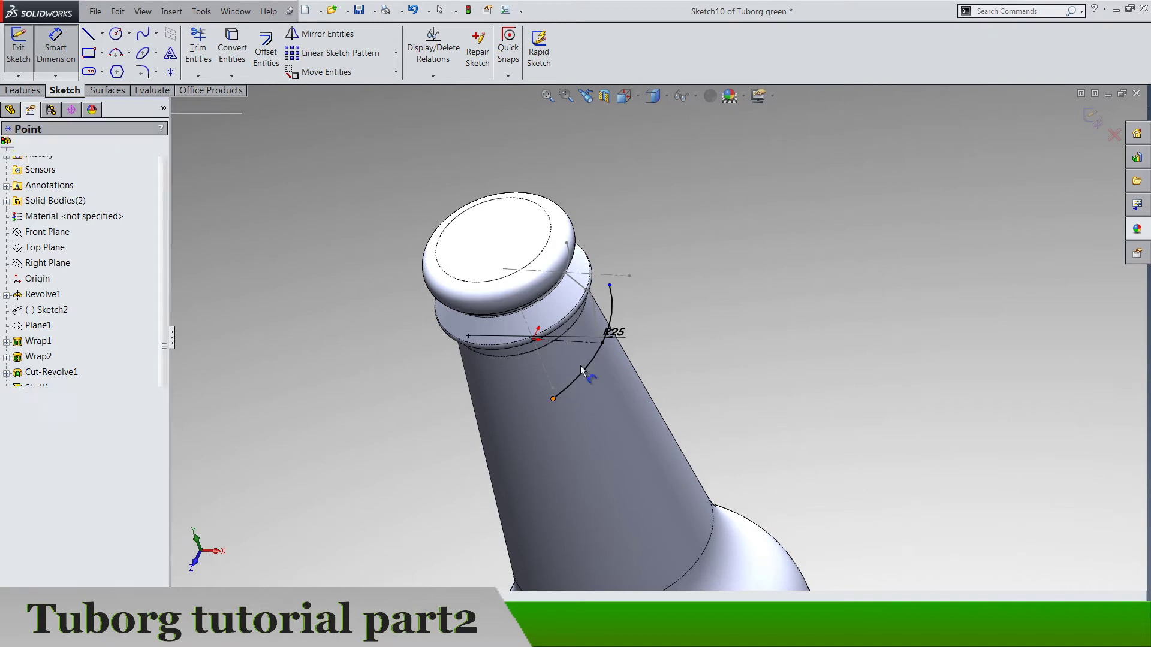
click(610, 285)
click(750, 346)
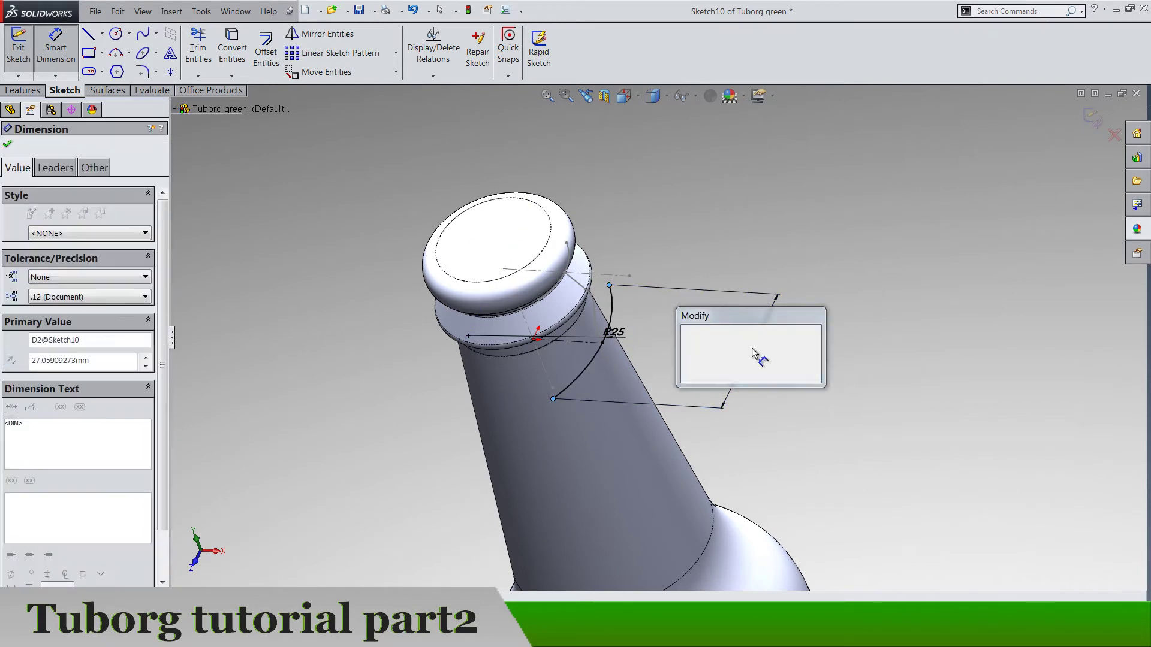
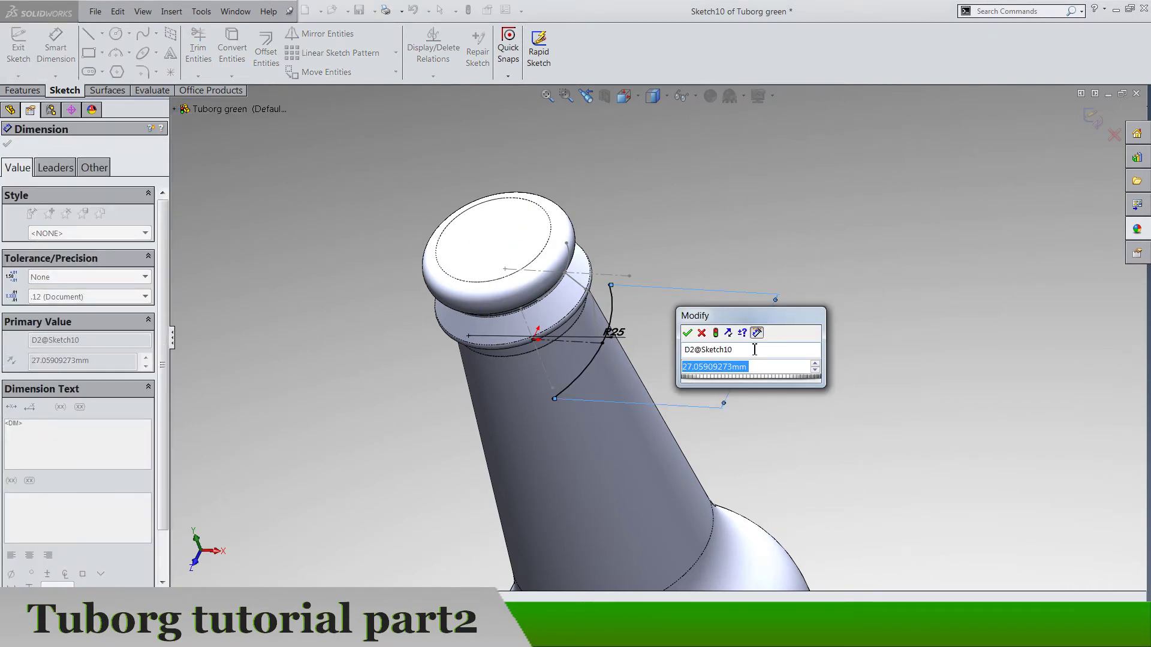
Set the arc's endpoint distance dimension to 17.5 mm
text(17.5)
key(Return)
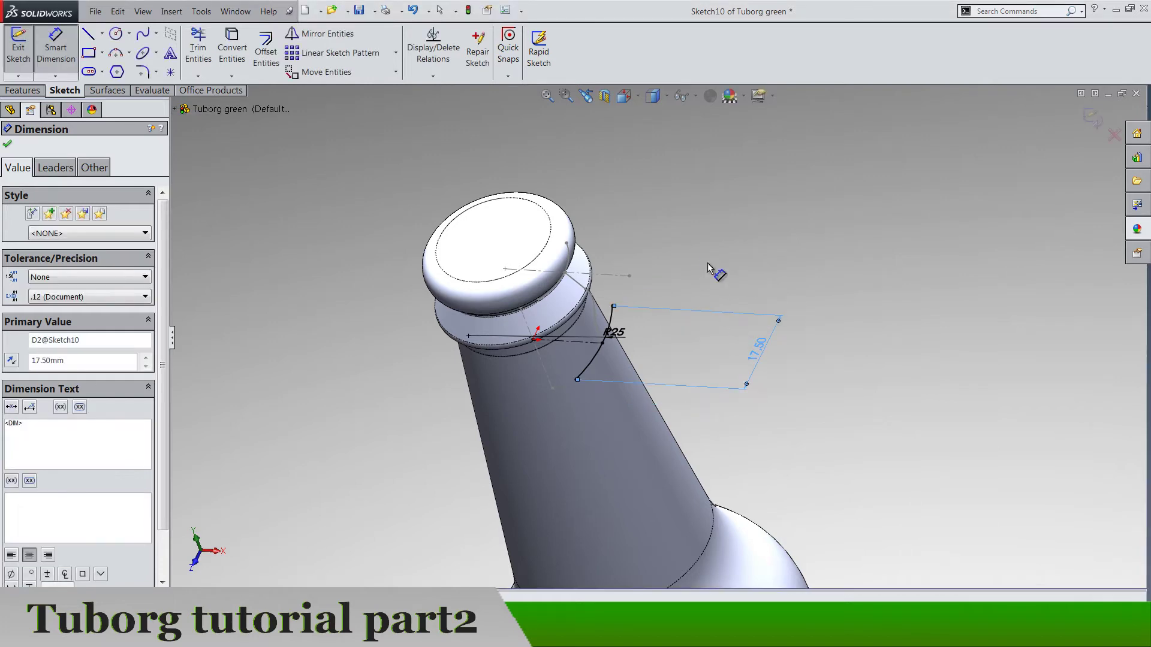
click(707, 267)
Check the arc from the Top view, then close Sketch10
click(627, 97)
click(648, 131)
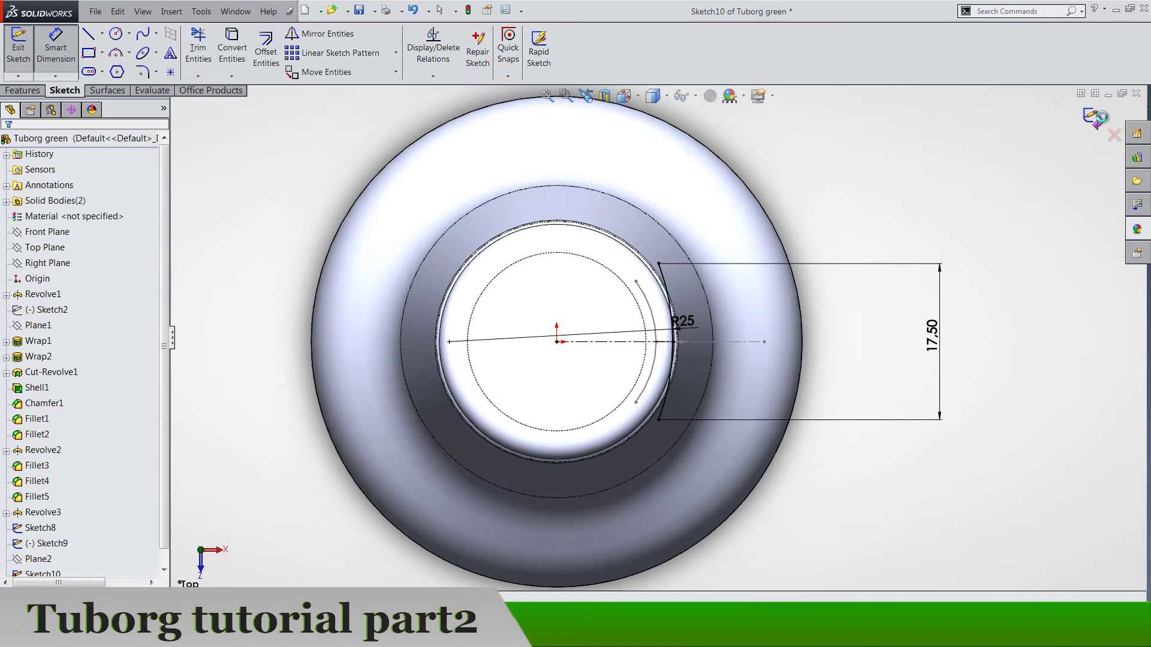
mouse_move(976, 337)
middle_down()
mouse_move(876, 436)
mouse_move(773, 422)
mouse_move(652, 319)
middle_up()
key(ctrl+b)
scroll(772, 423, up, 2)
scroll(653, 318, up, 2)
scroll(564, 311, down, 7)
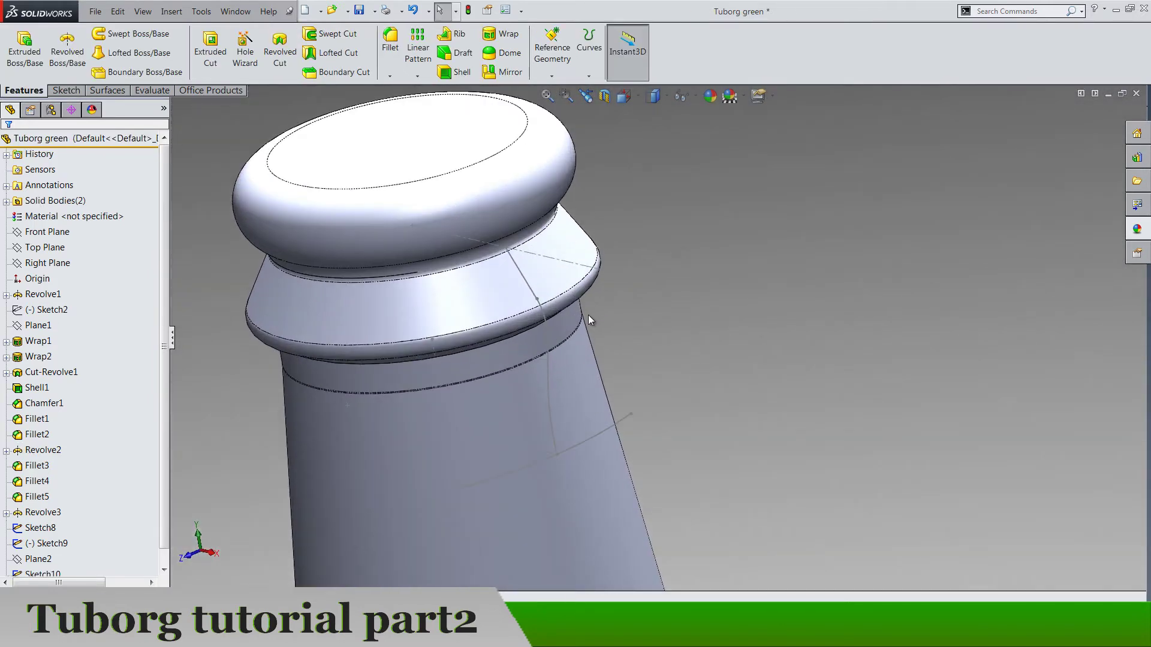
Loft a surface from Sketch9 to Sketch10, guided by Sketch8, forming the tab flap
scroll(124, 77, down, 2)
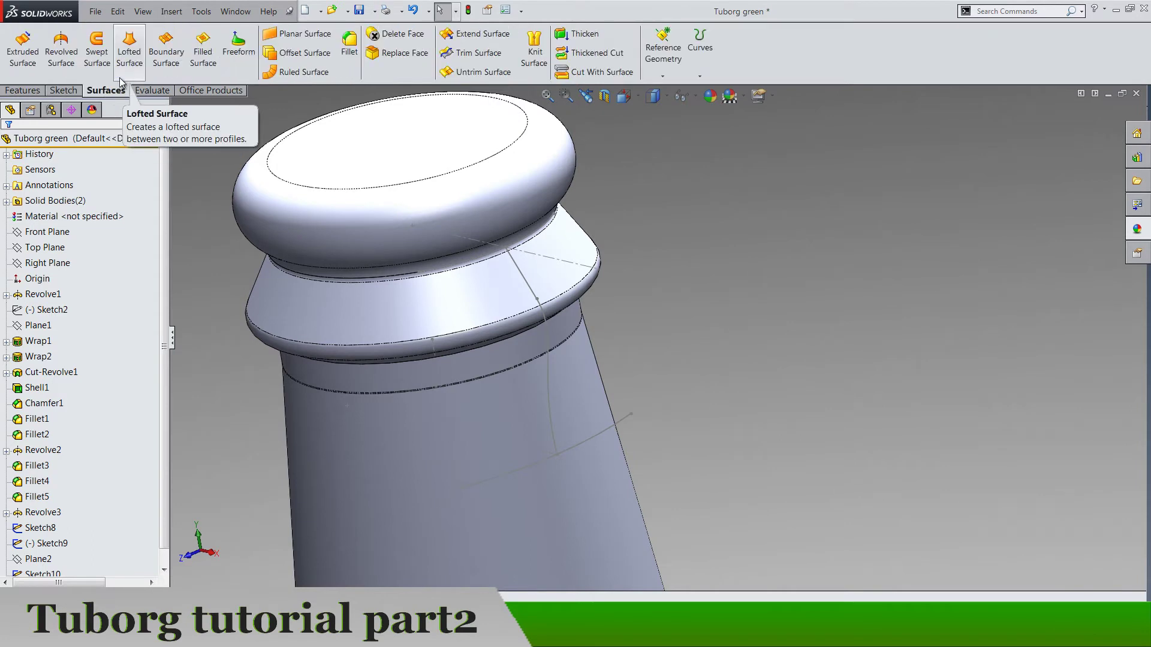
click(128, 54)
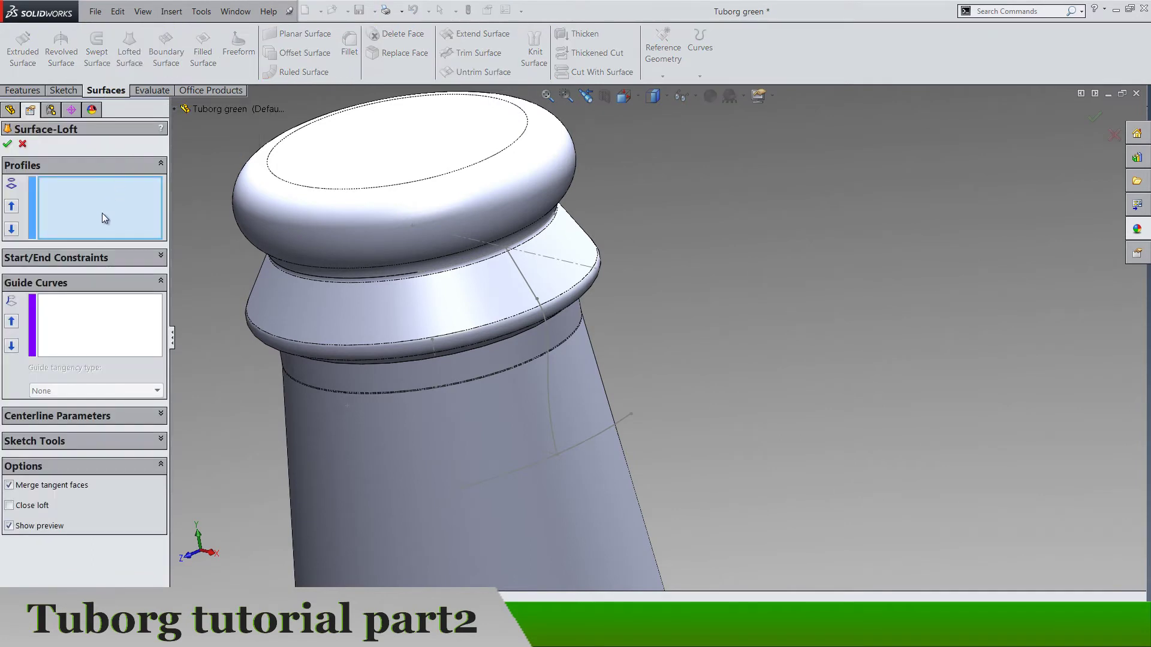
click(454, 265)
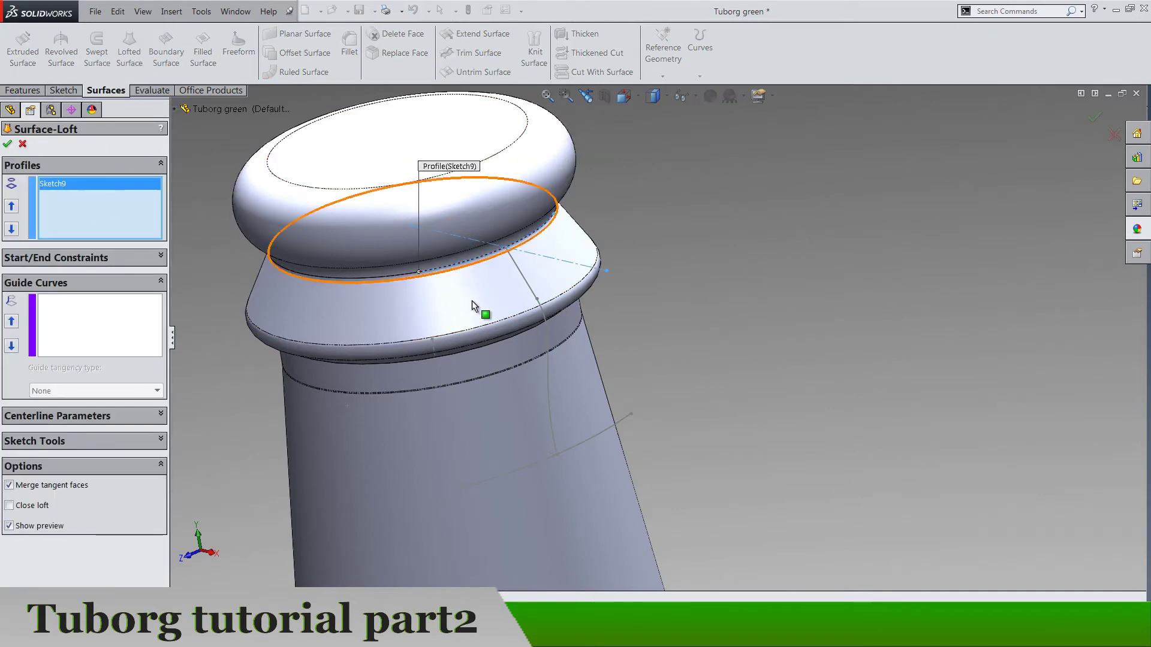
click(513, 472)
click(133, 329)
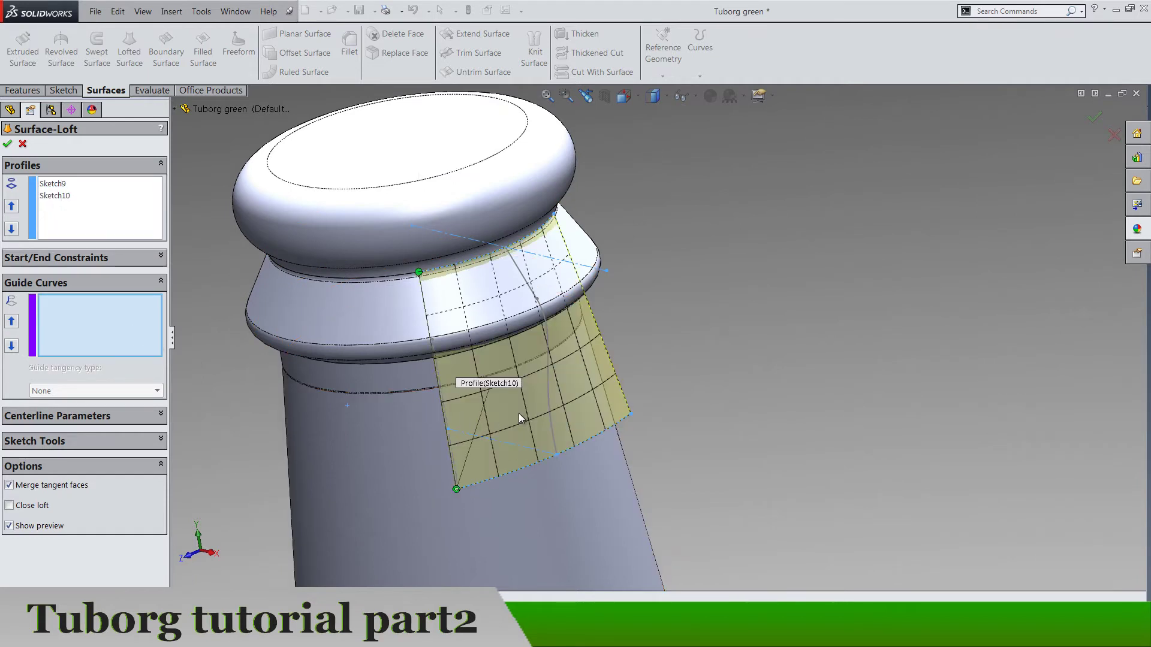
click(548, 383)
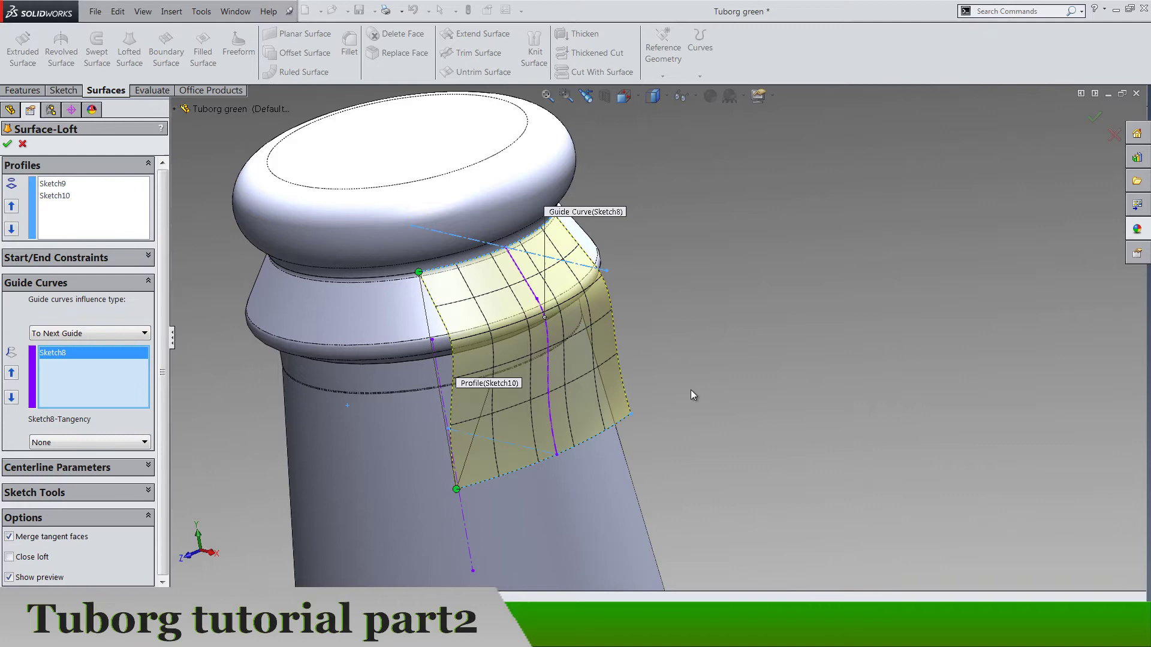
scroll(691, 389, up, 3)
mouse_move(691, 390)
middle_down()
mouse_move(655, 328)
mouse_move(538, 347)
mouse_move(575, 378)
mouse_move(689, 373)
middle_up()
key(Return)
Copy the dark band face on the cap as a 0 mm offset surface
click(538, 347)
scroll(538, 347, up, 3)
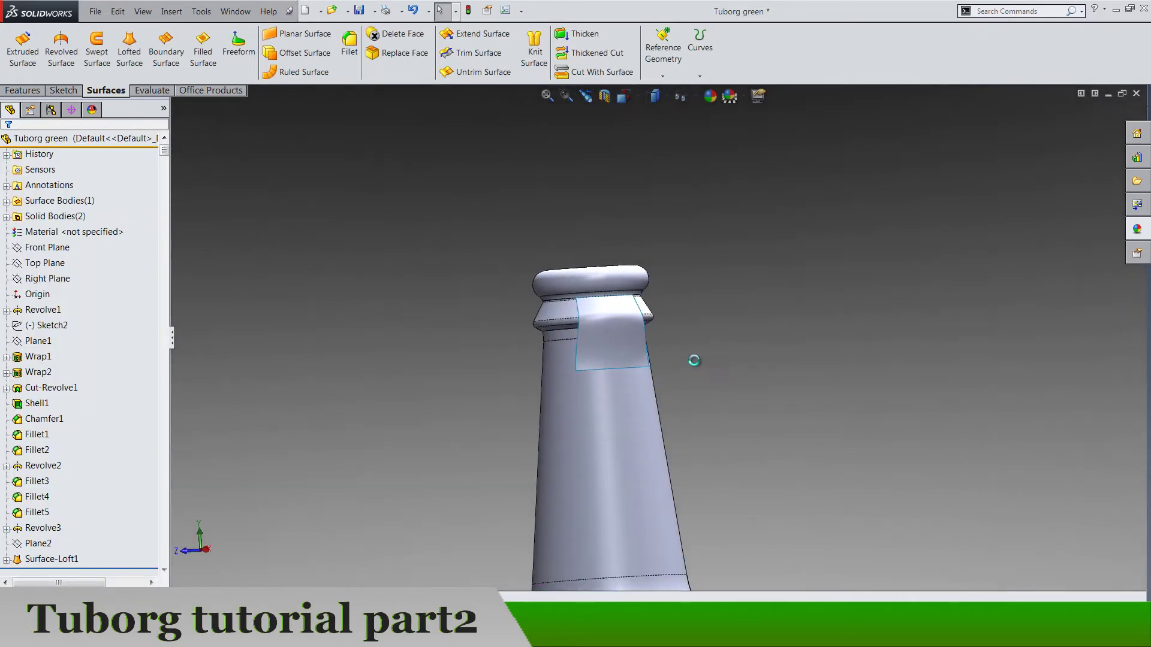
scroll(619, 334, up, 2)
middle_drag(618, 334, 602, 355)
scroll(602, 355, down, 5)
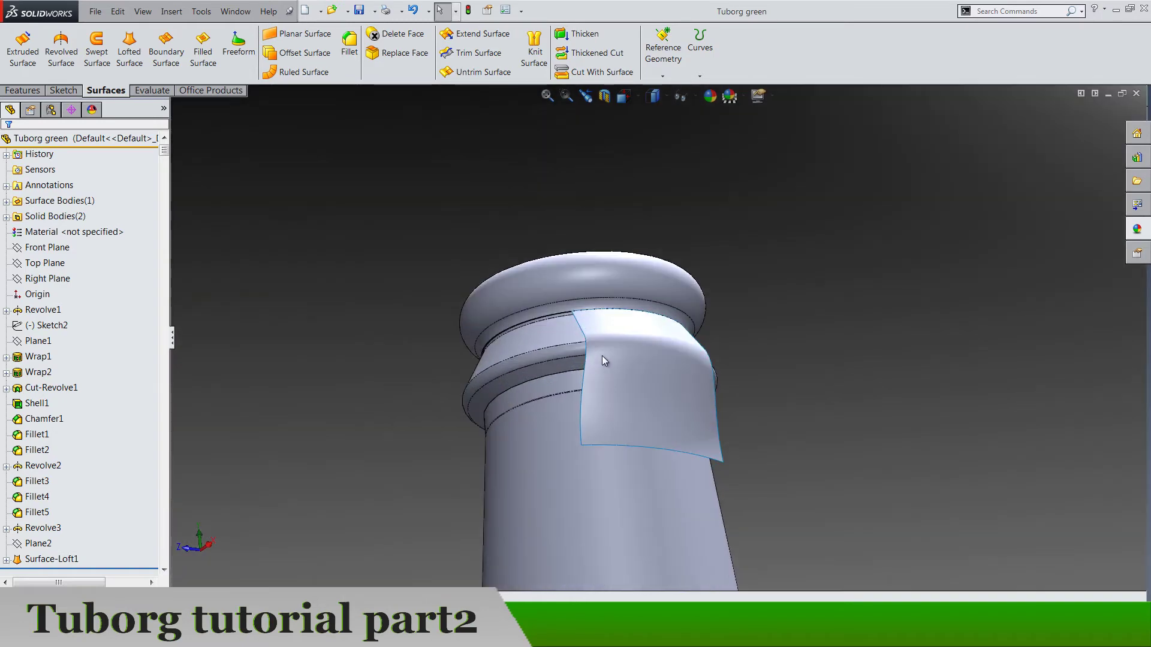
scroll(588, 324, down, 4)
scroll(586, 313, down, 8)
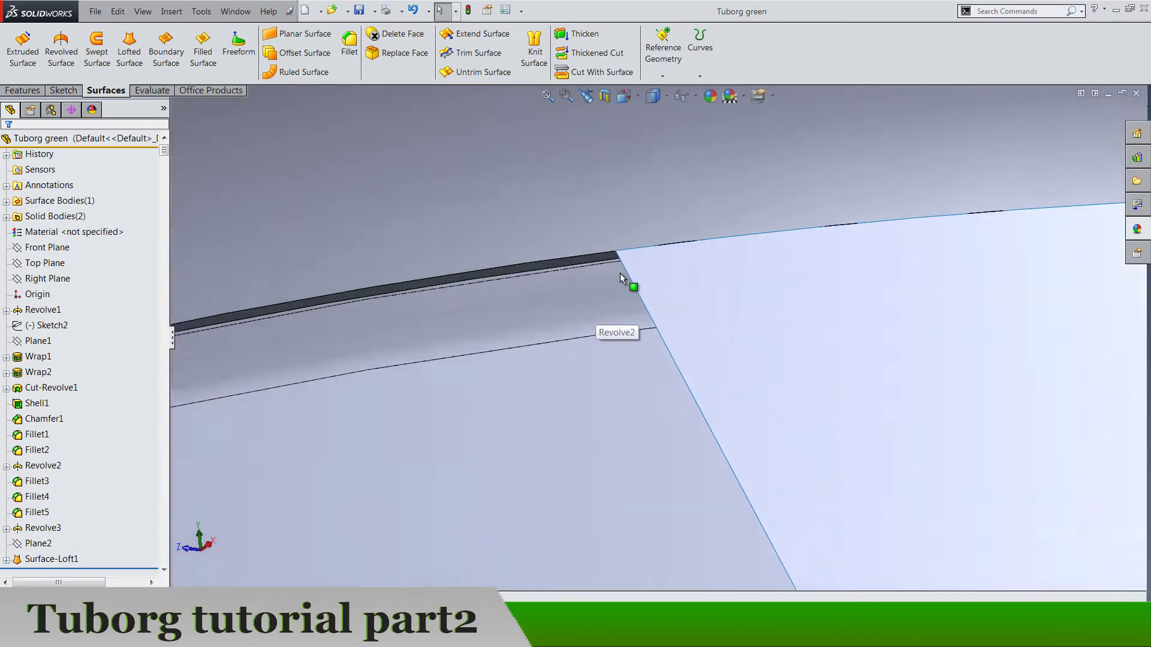
click(612, 277)
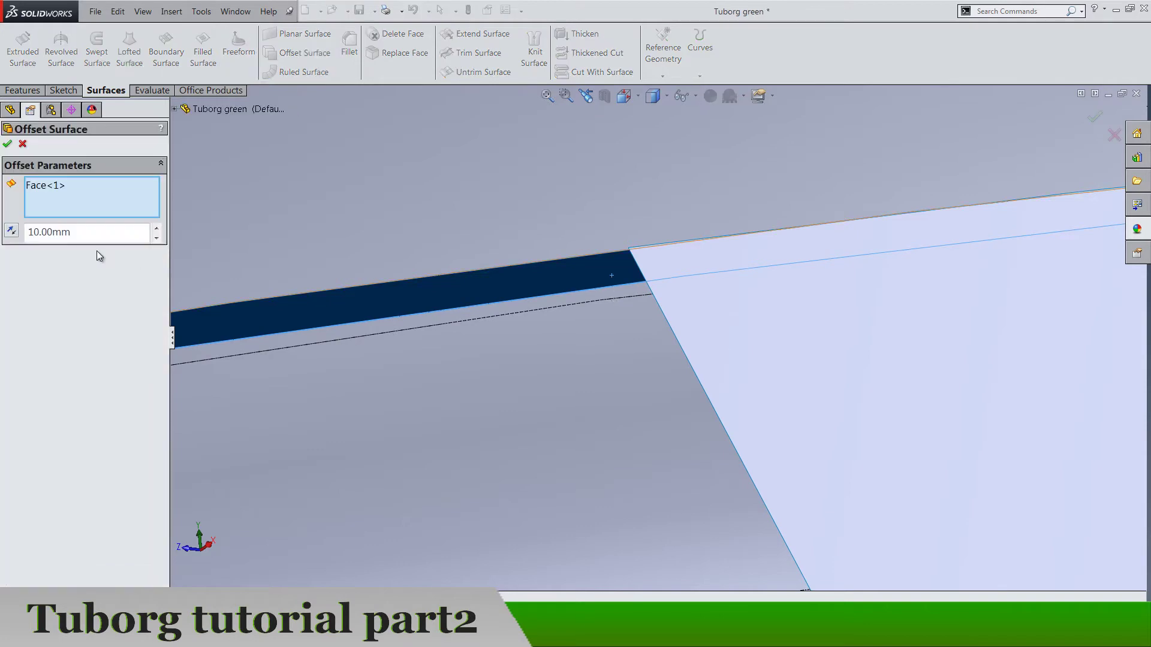
text(0)
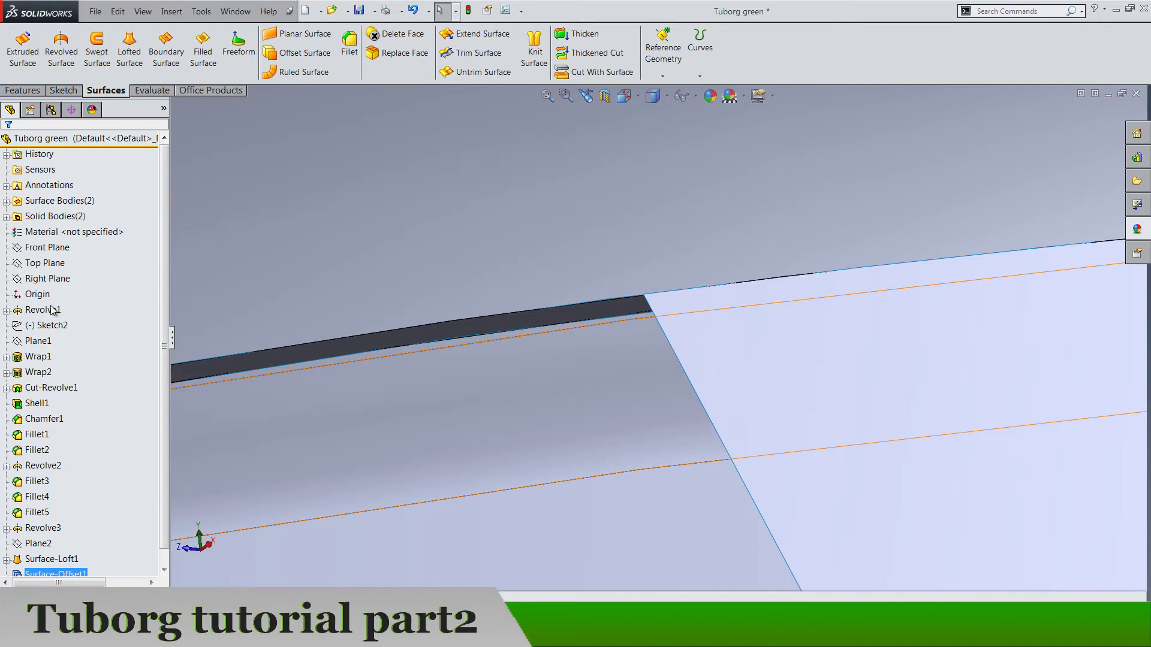
Start a sketch on the Top Plane and convert Sketch9's arc into it
click(43, 264)
right_click(54, 263)
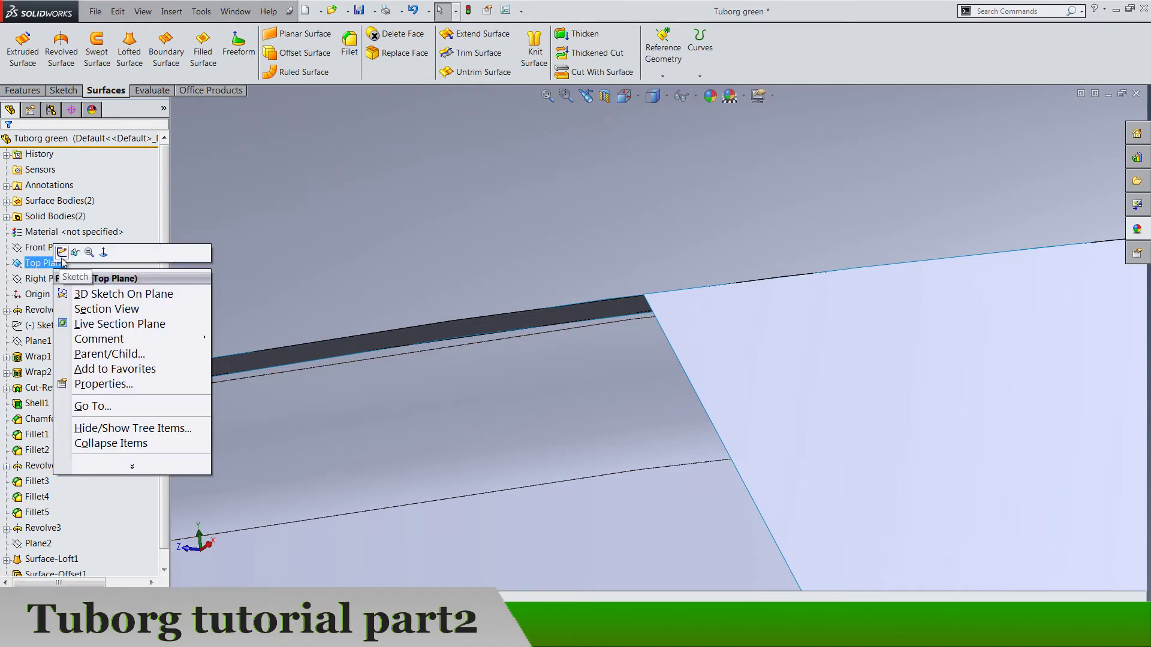
click(62, 252)
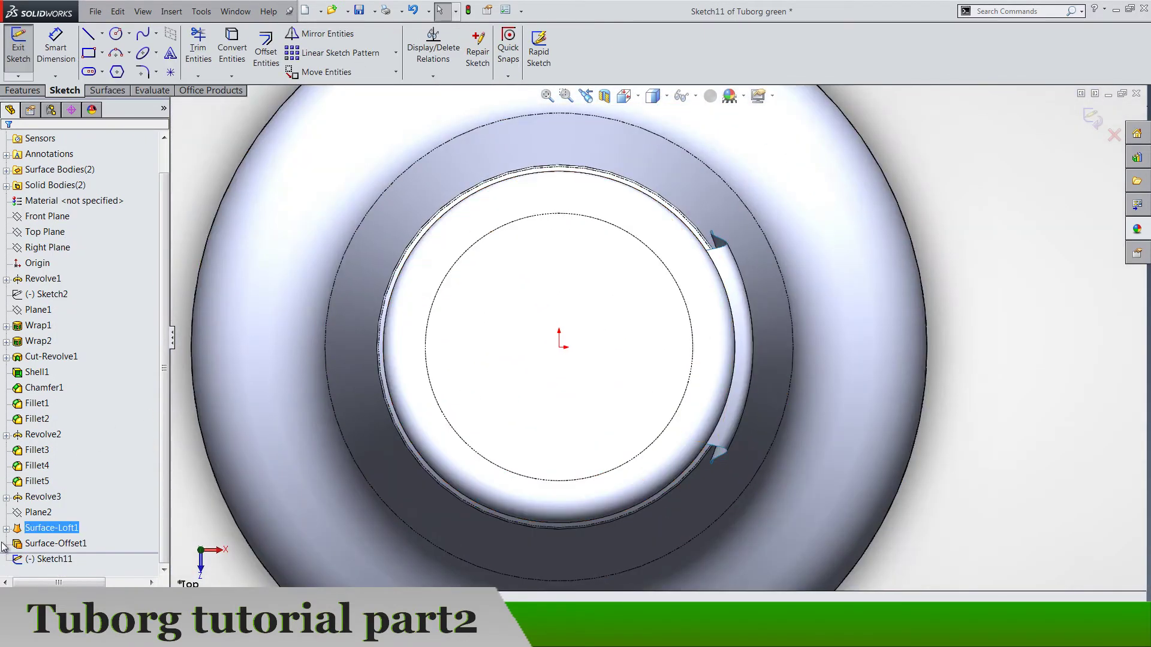
click(6, 528)
click(53, 530)
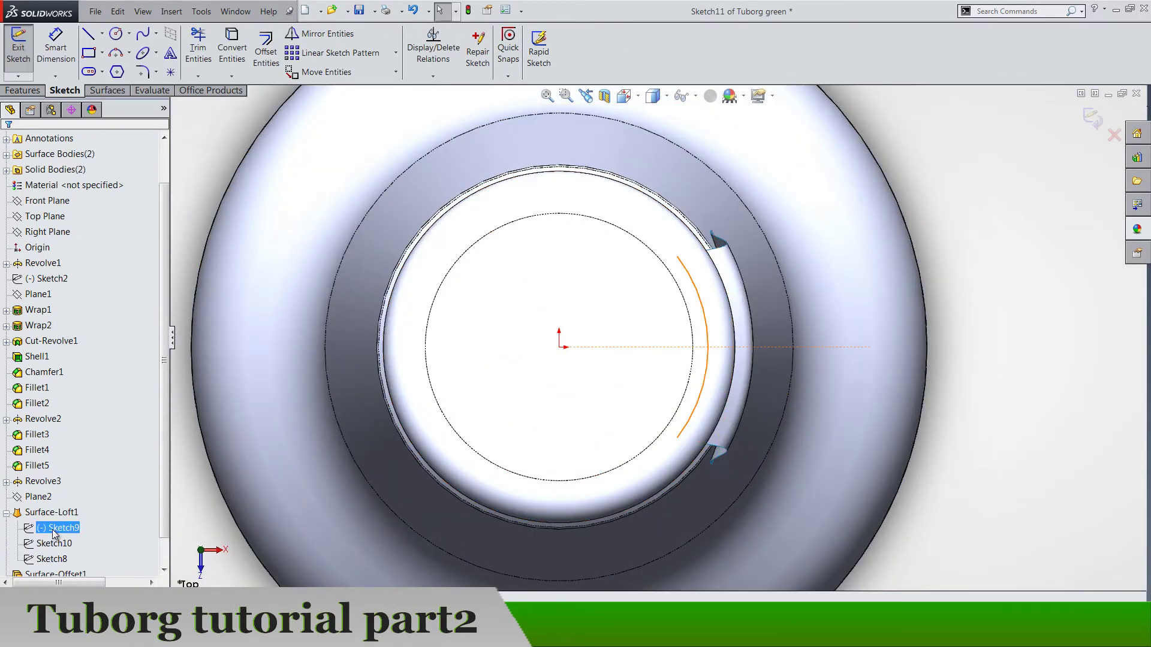
click(232, 48)
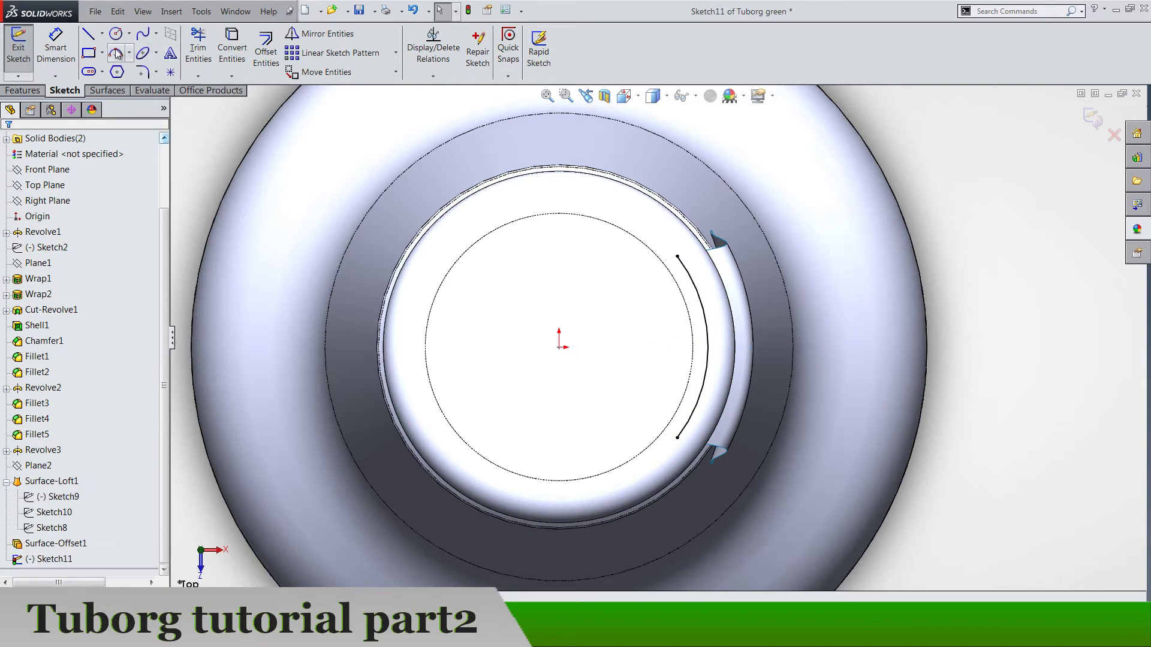
Draw two lines from the arc's ends to the origin to close the wedge, then exit
click(89, 35)
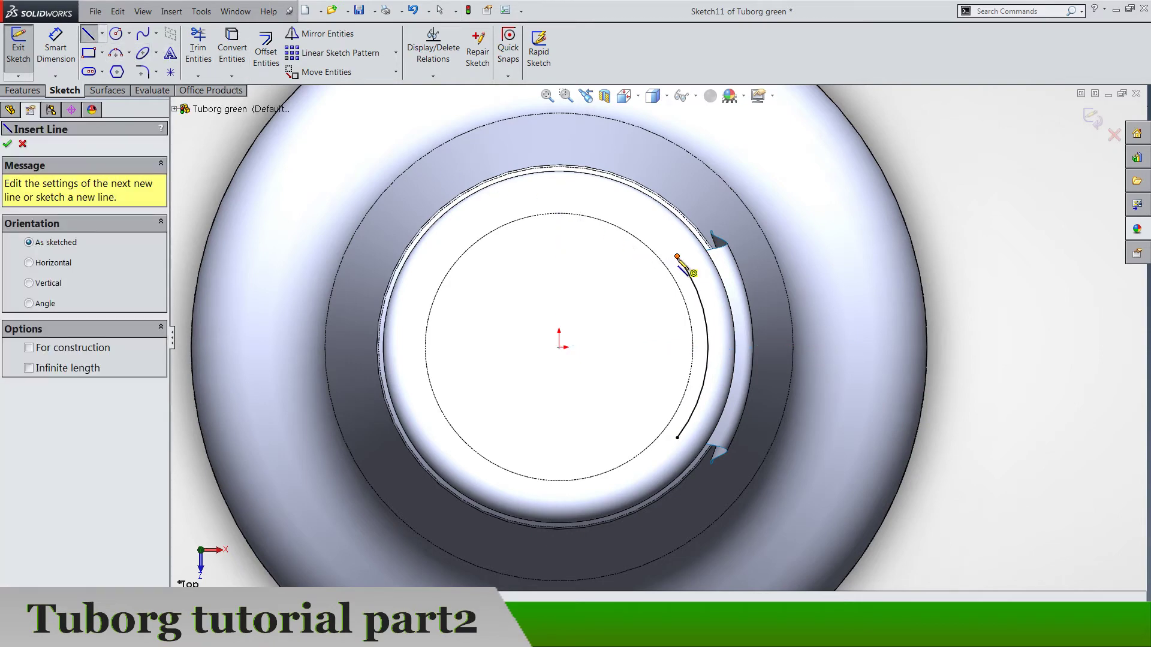
click(678, 258)
double_click(635, 289)
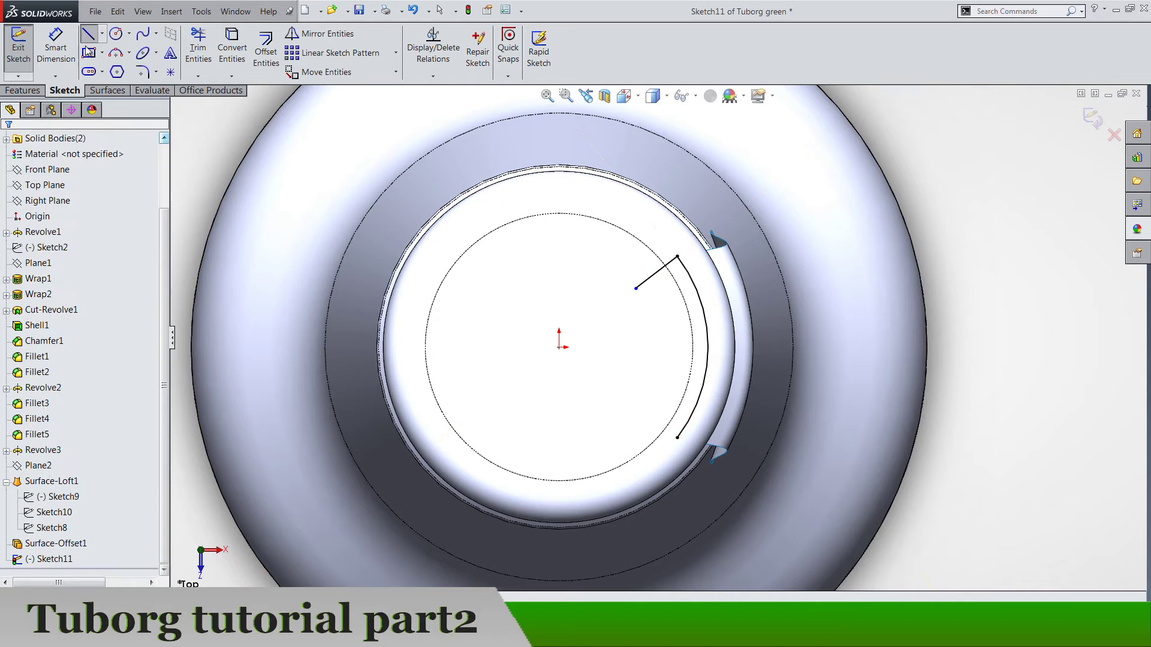
click(677, 438)
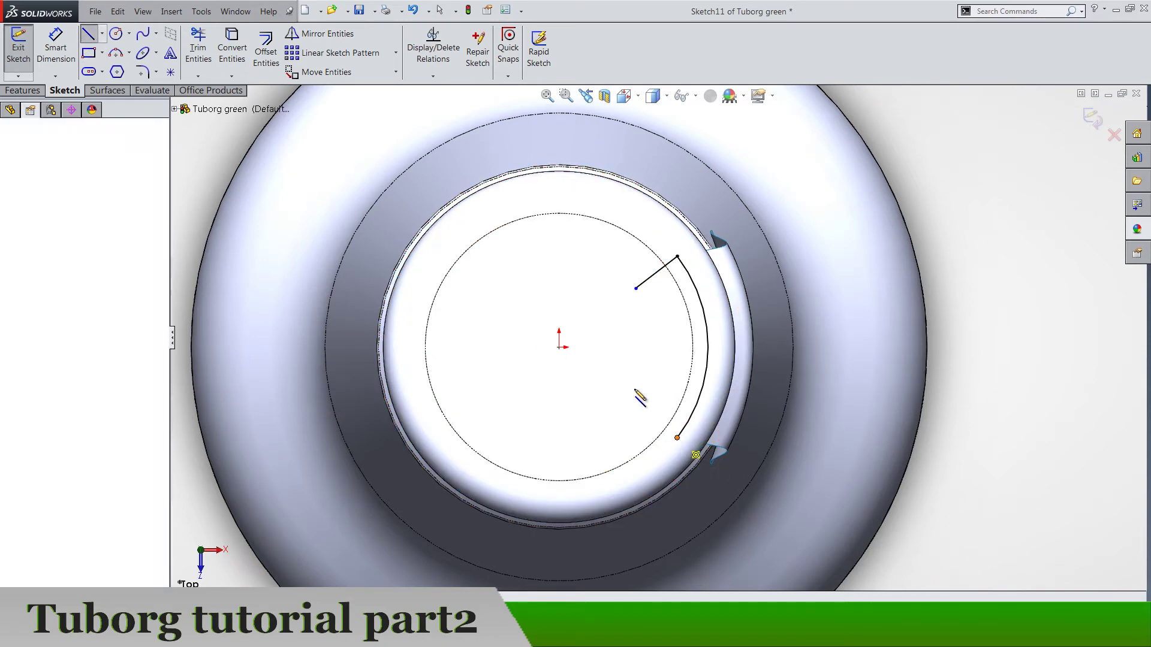
double_click(560, 347)
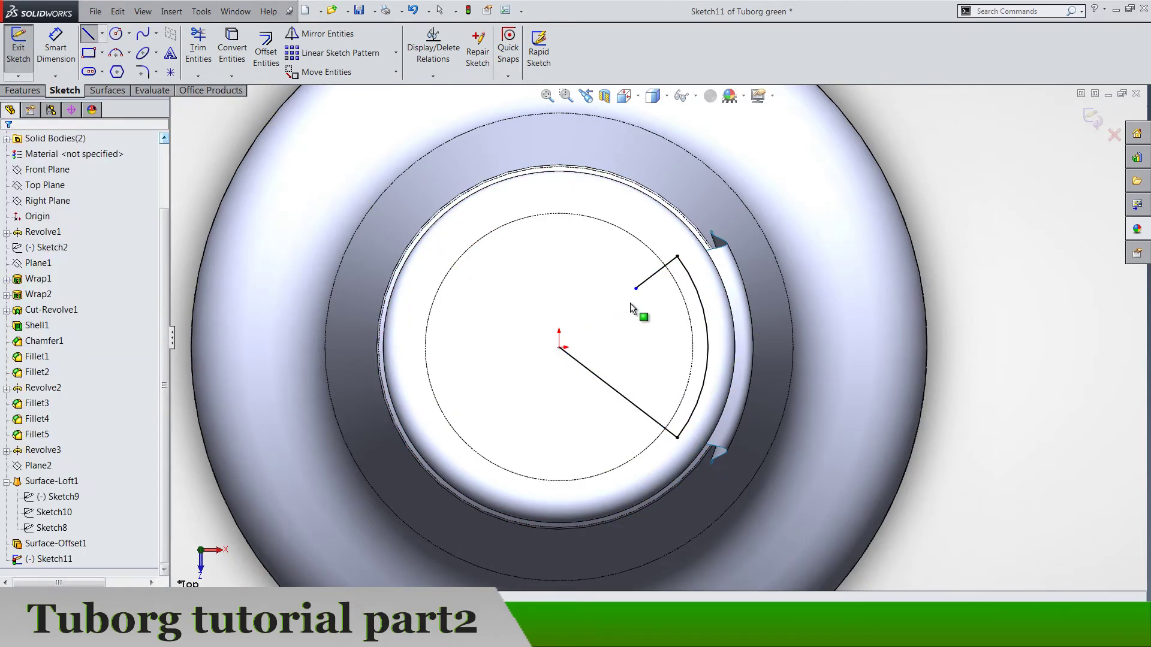
drag(636, 290, 559, 353)
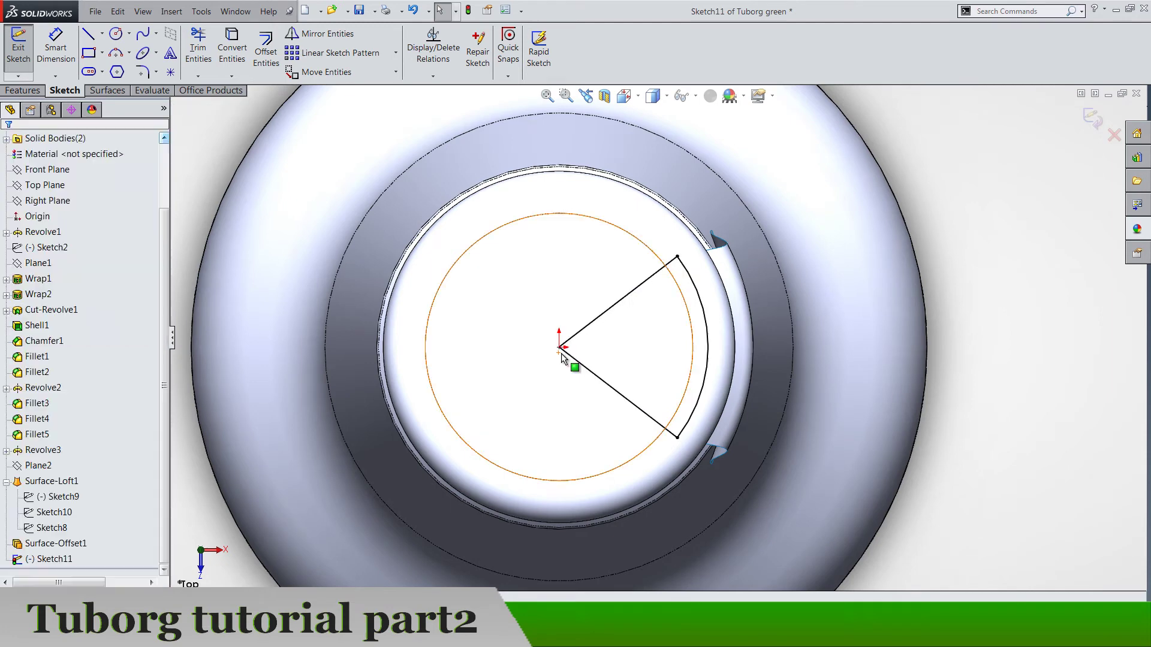
click(1090, 120)
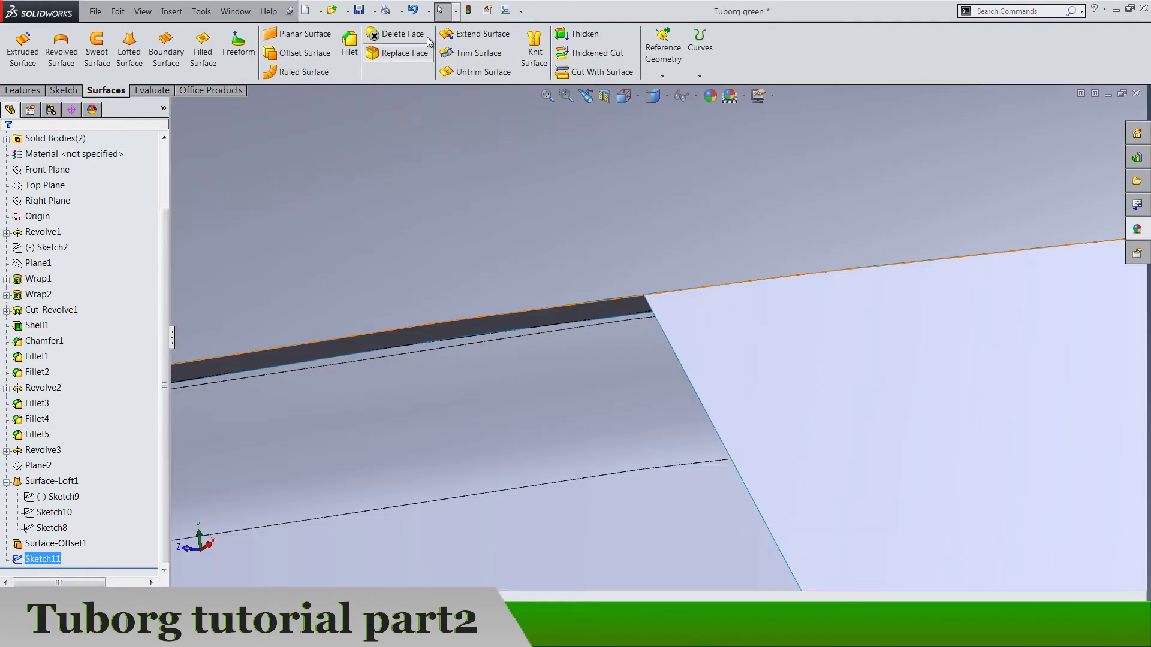
Trim the offset cap surface with Sketch11, removing the selected face section
click(474, 53)
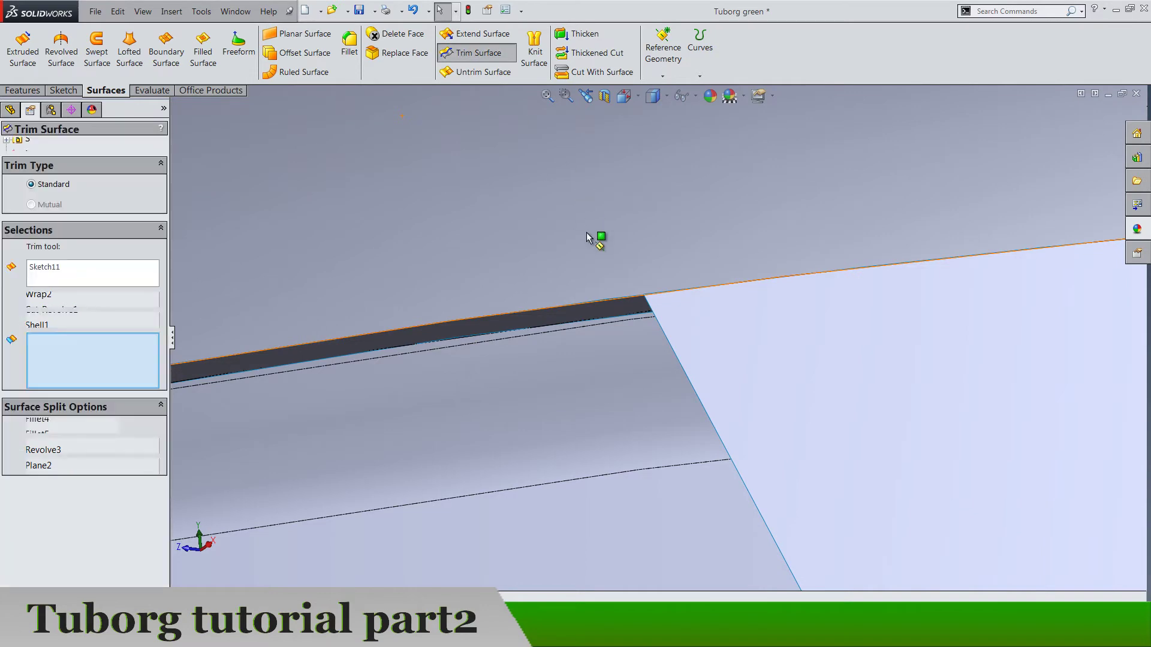
click(604, 315)
middle_drag(612, 318, 699, 297)
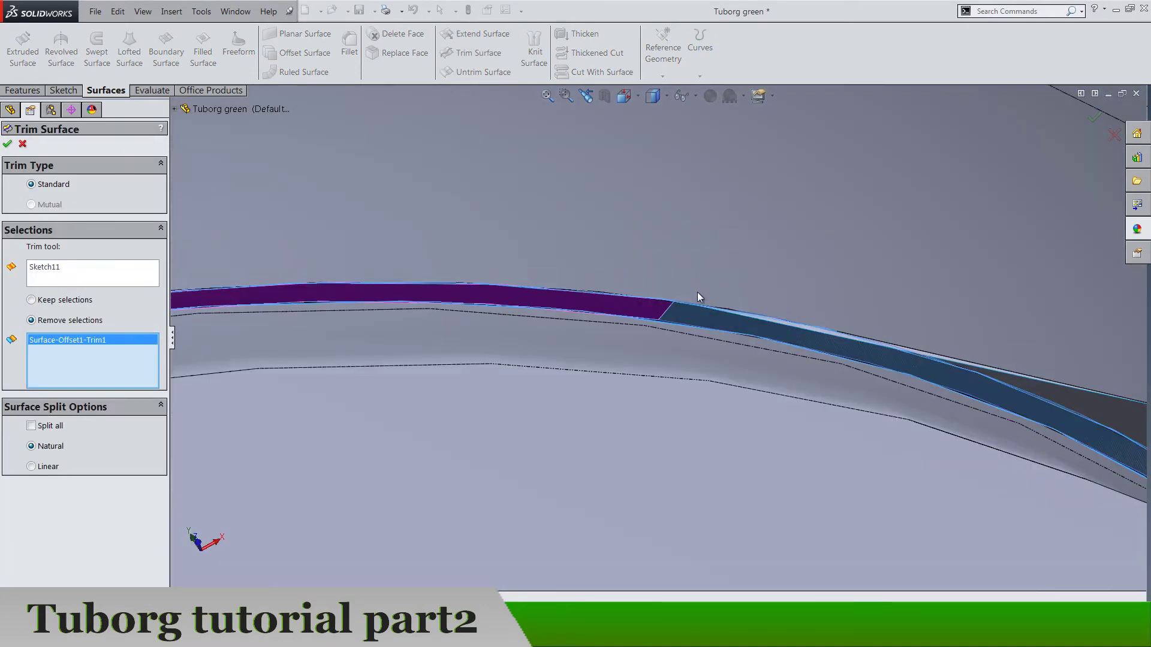
scroll(696, 294, down, 4)
scroll(764, 244, up, 2)
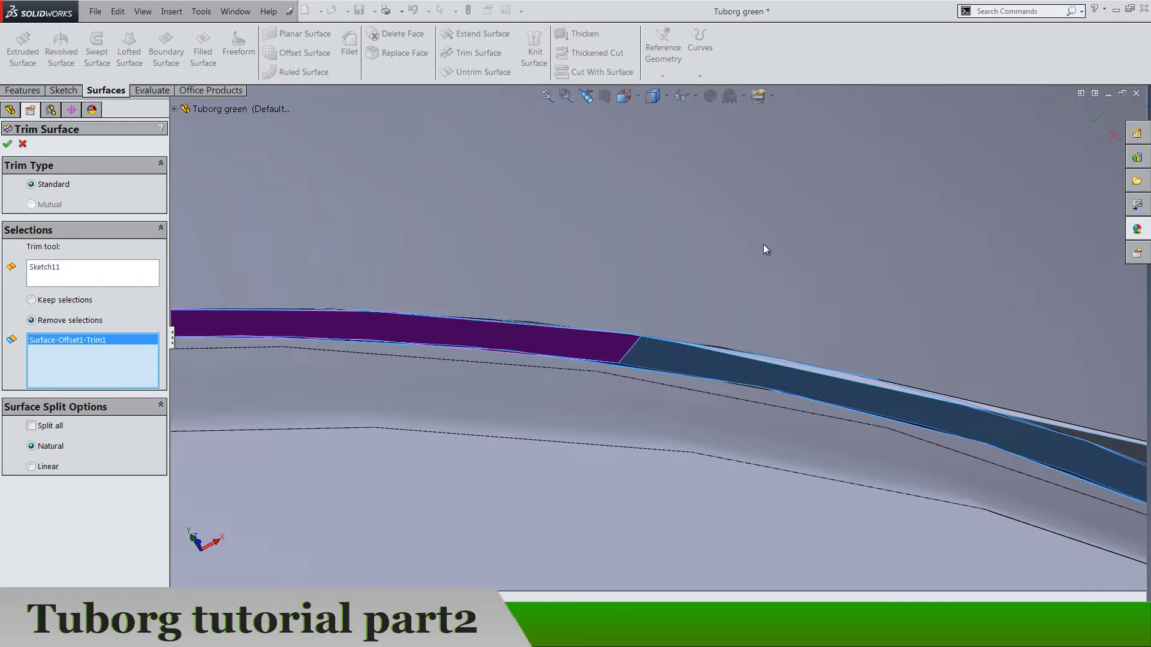
middle_drag(764, 245, 887, 505)
scroll(1014, 345, up, 5)
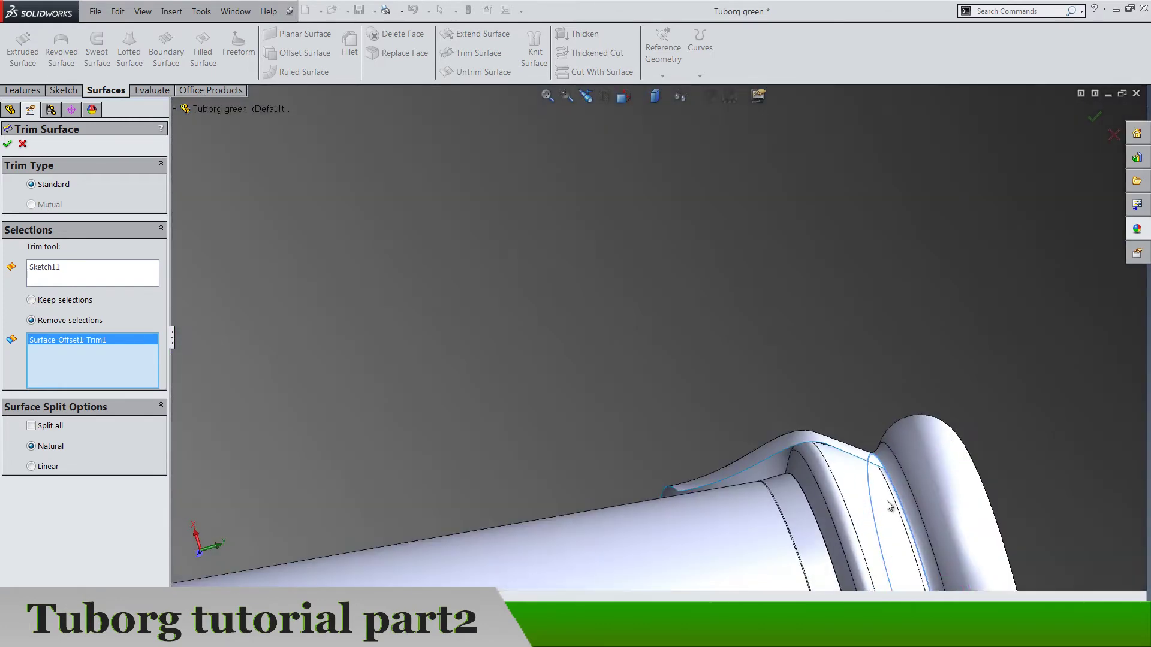
scroll(890, 505, down, 10)
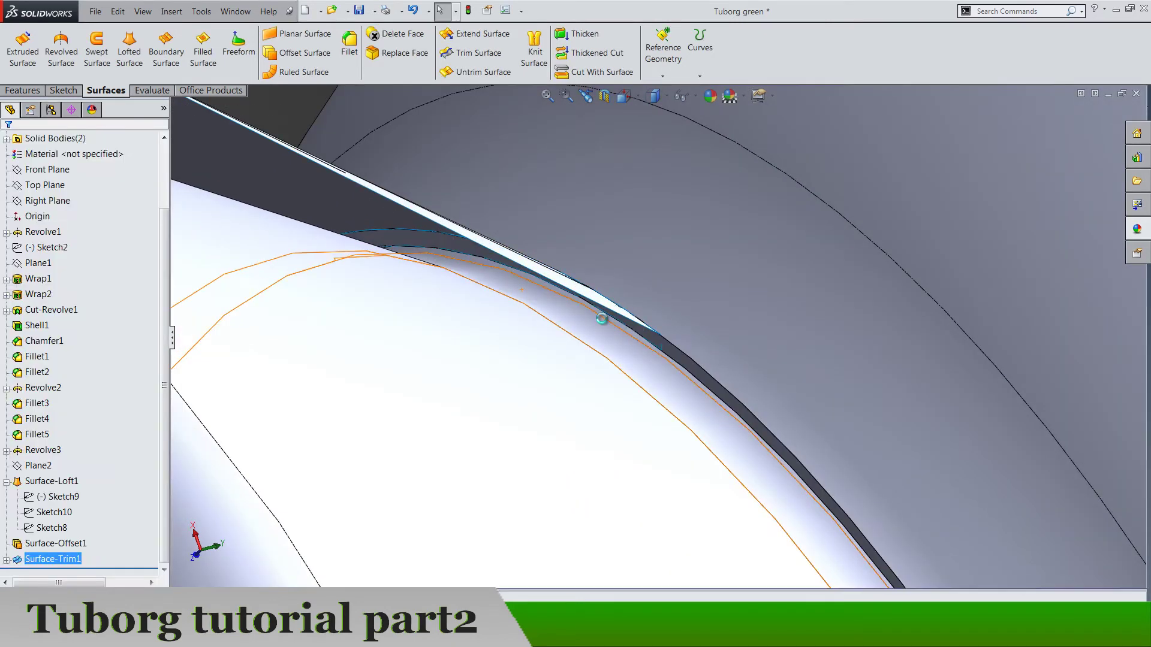
scroll(622, 329, up, 3)
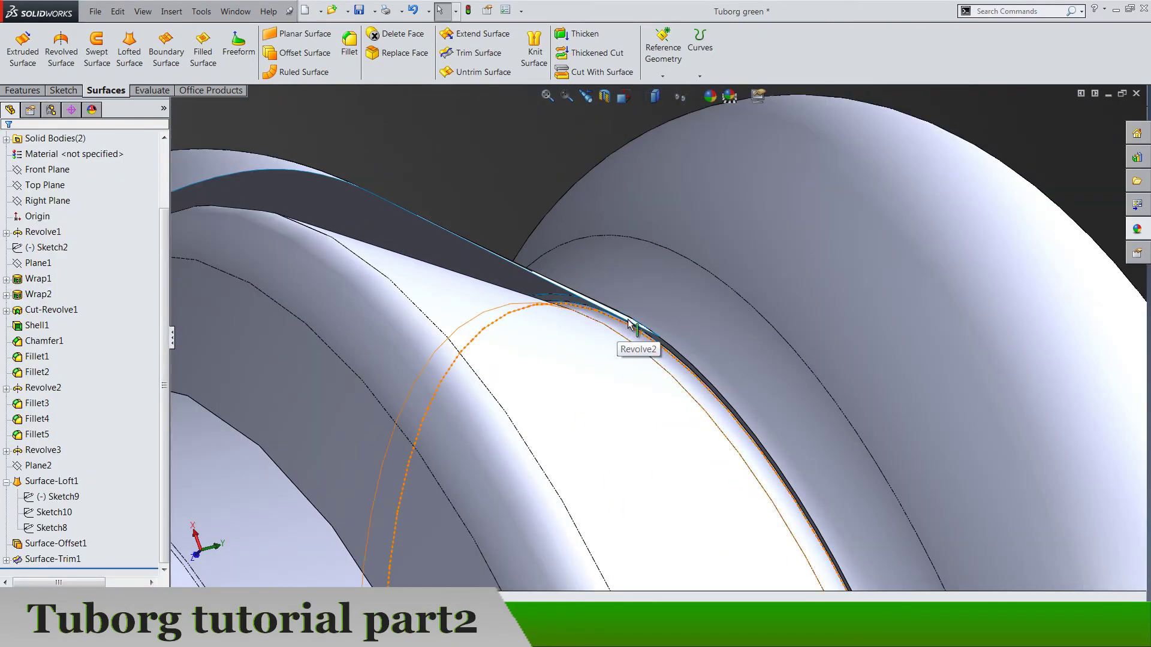
scroll(629, 320, up, 3)
mouse_move(645, 329)
middle_down()
mouse_move(699, 478)
mouse_move(621, 358)
mouse_move(646, 326)
middle_up()
scroll(646, 326, down, 3)
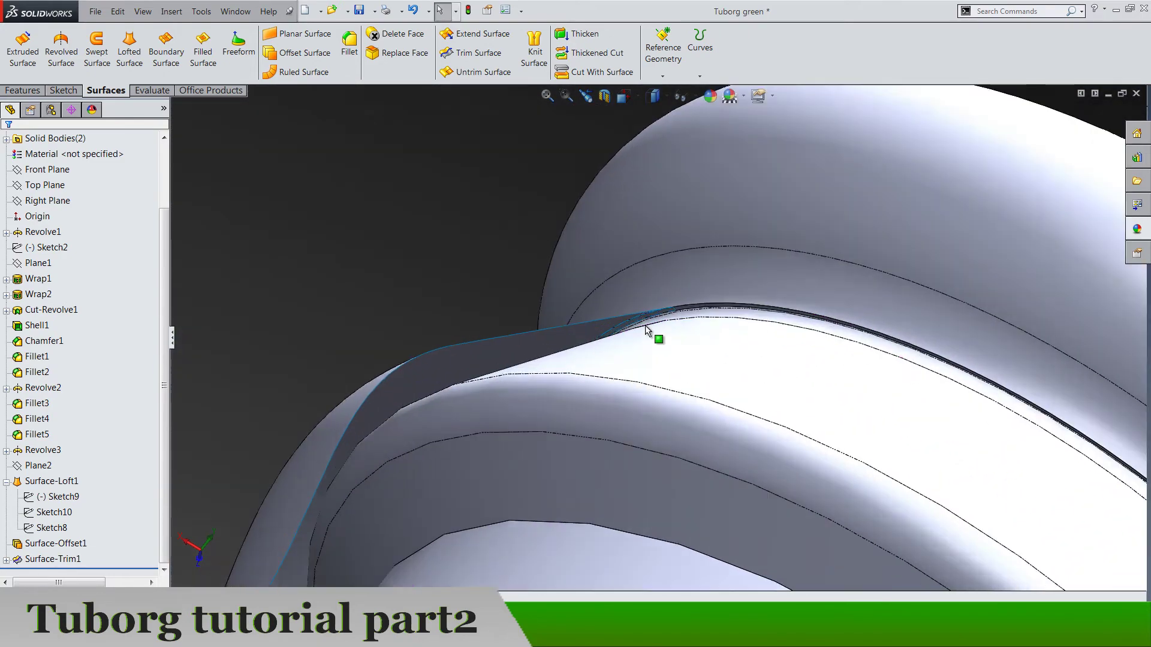
scroll(646, 329, down, 5)
Knit Surface-Trim1 and the Surface-Loft1 flap together into one surface
click(534, 51)
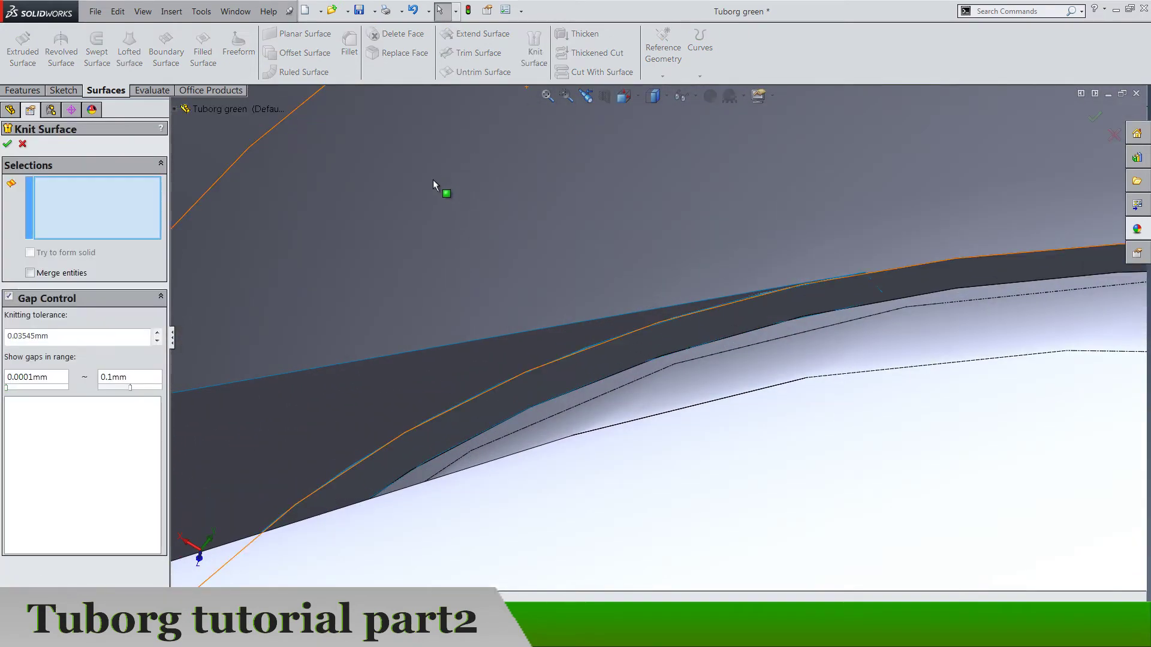
click(540, 360)
click(545, 362)
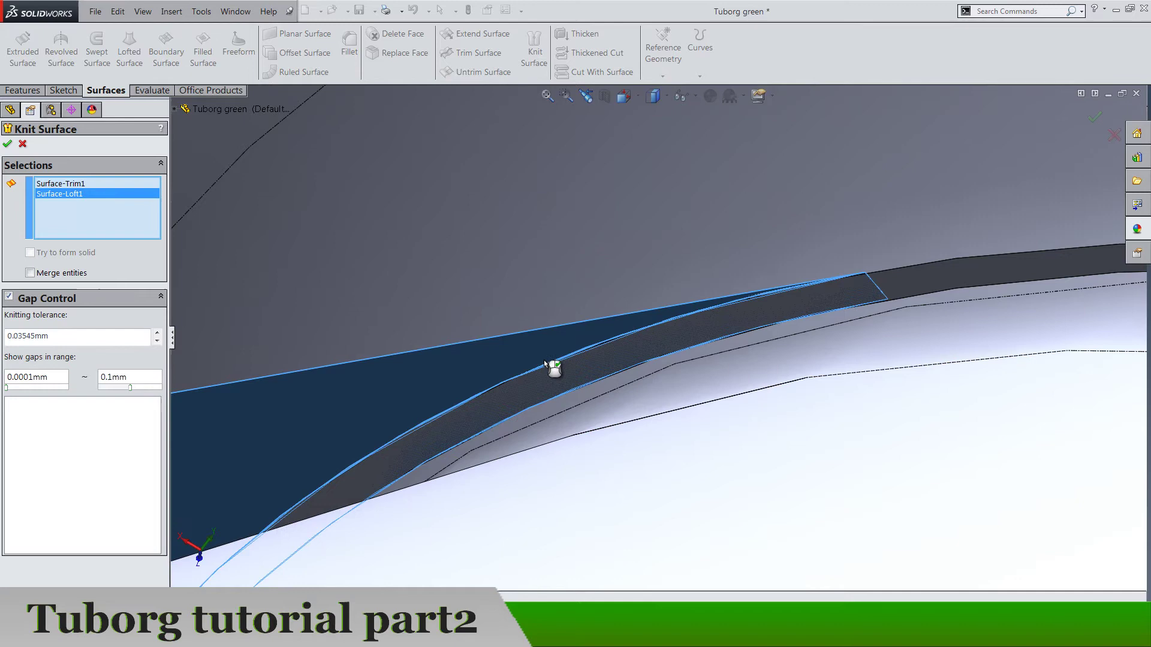
scroll(575, 368, up, 5)
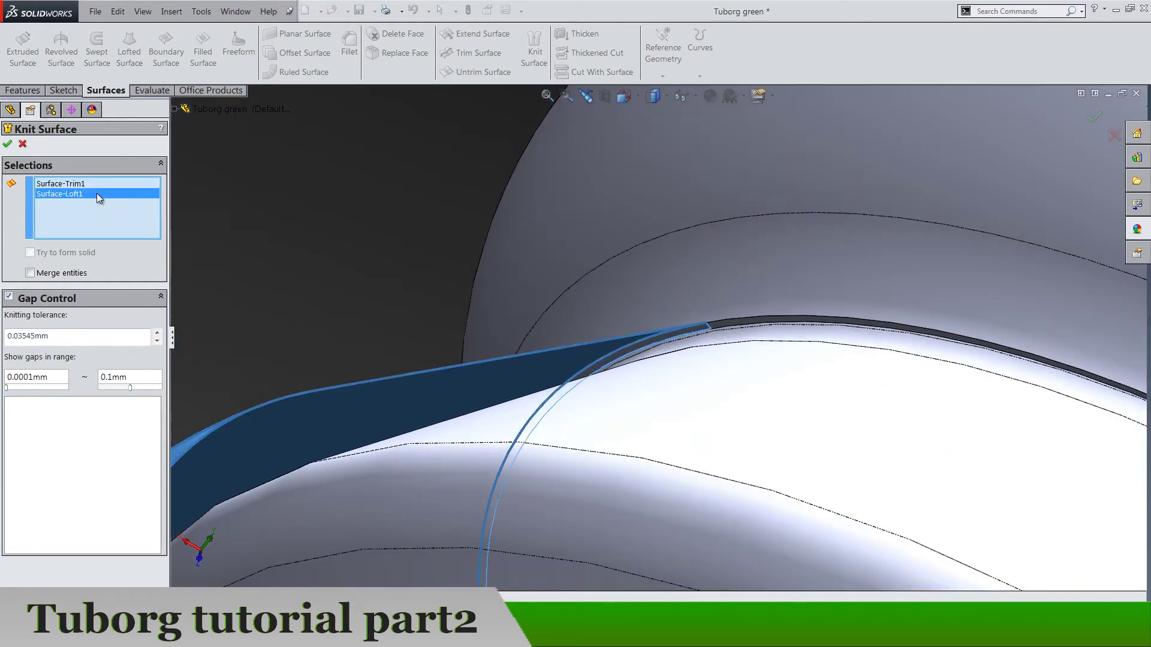
scroll(731, 299, up, 3)
scroll(701, 336, down, 6)
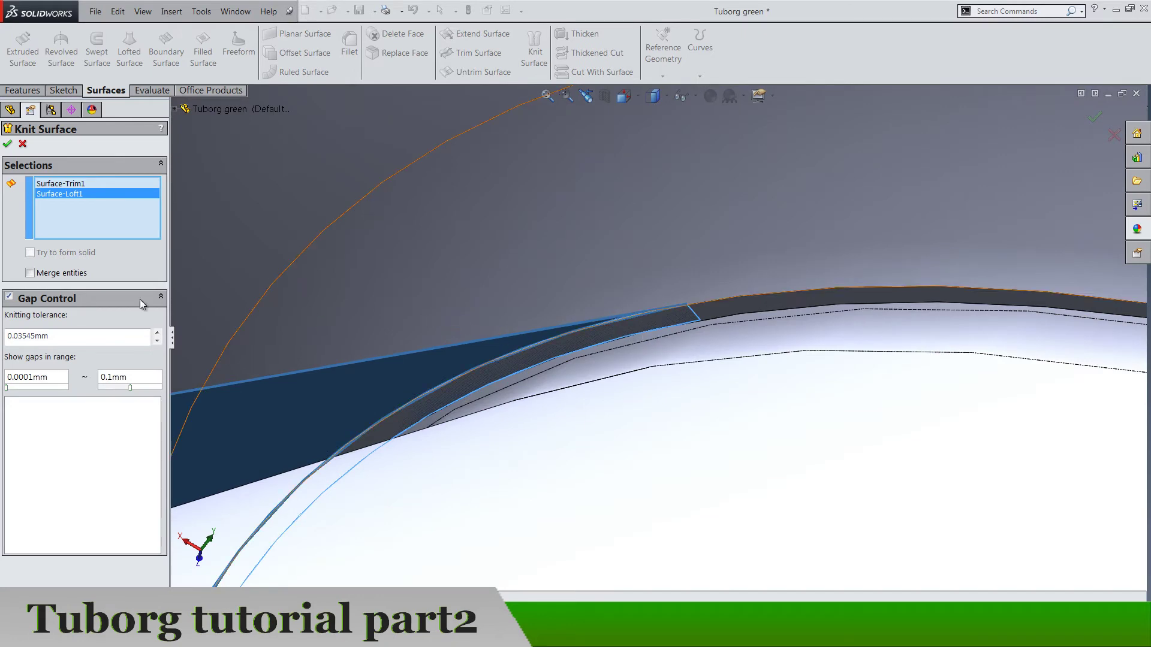
click(8, 144)
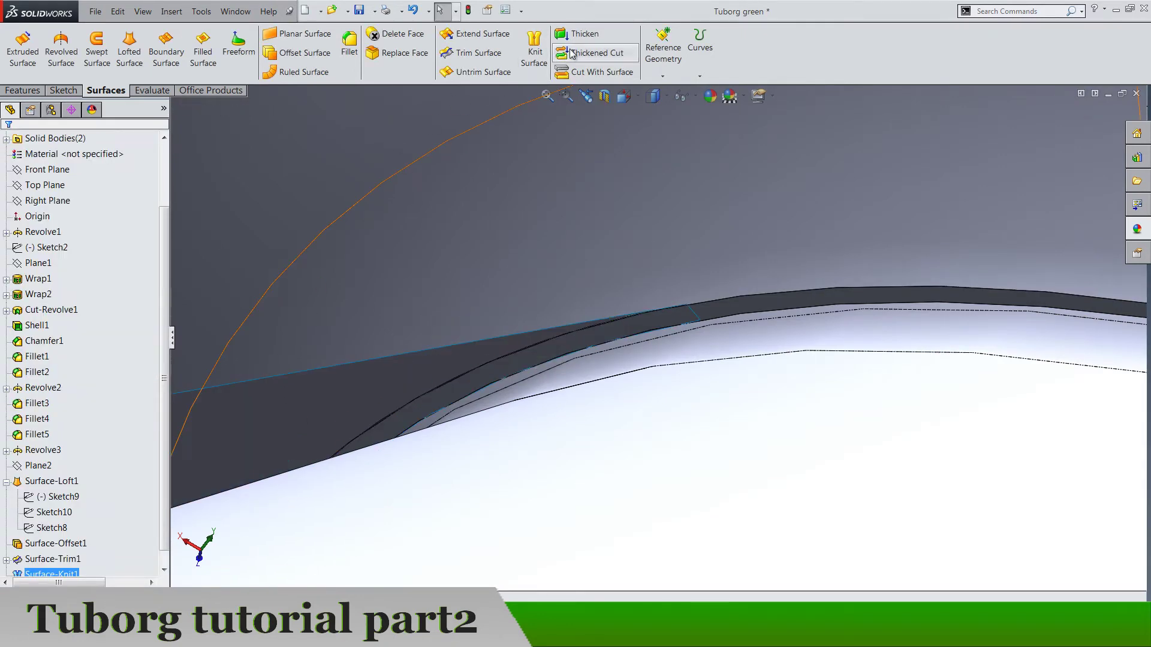
click(580, 35)
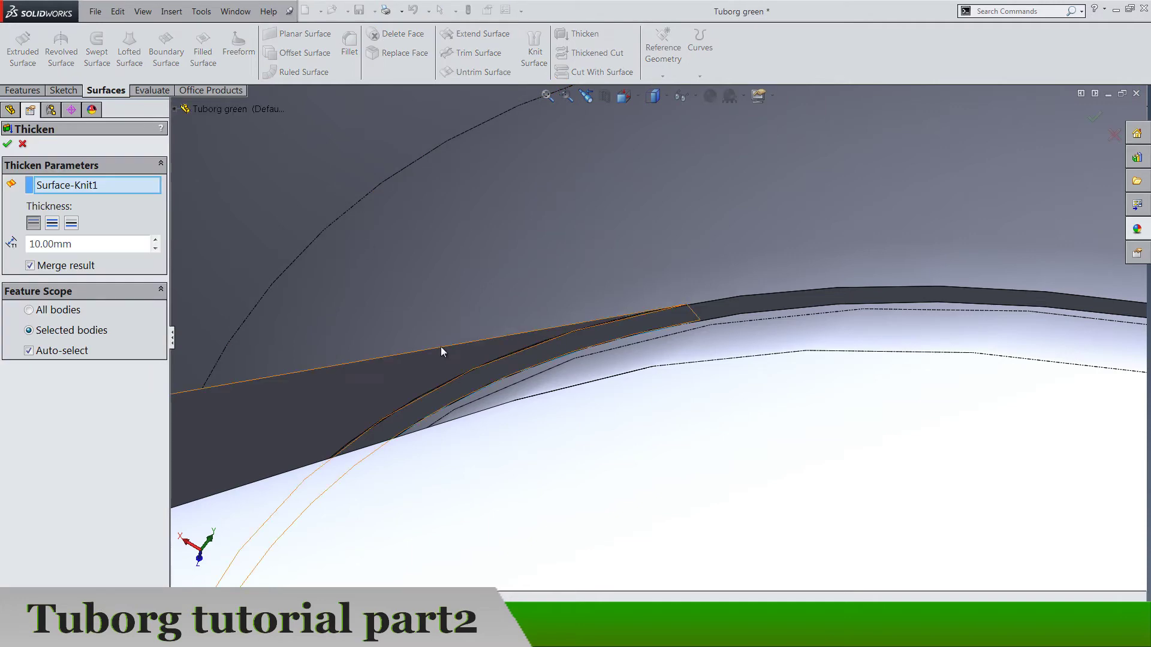
scroll(440, 347, up, 5)
right_click(119, 191)
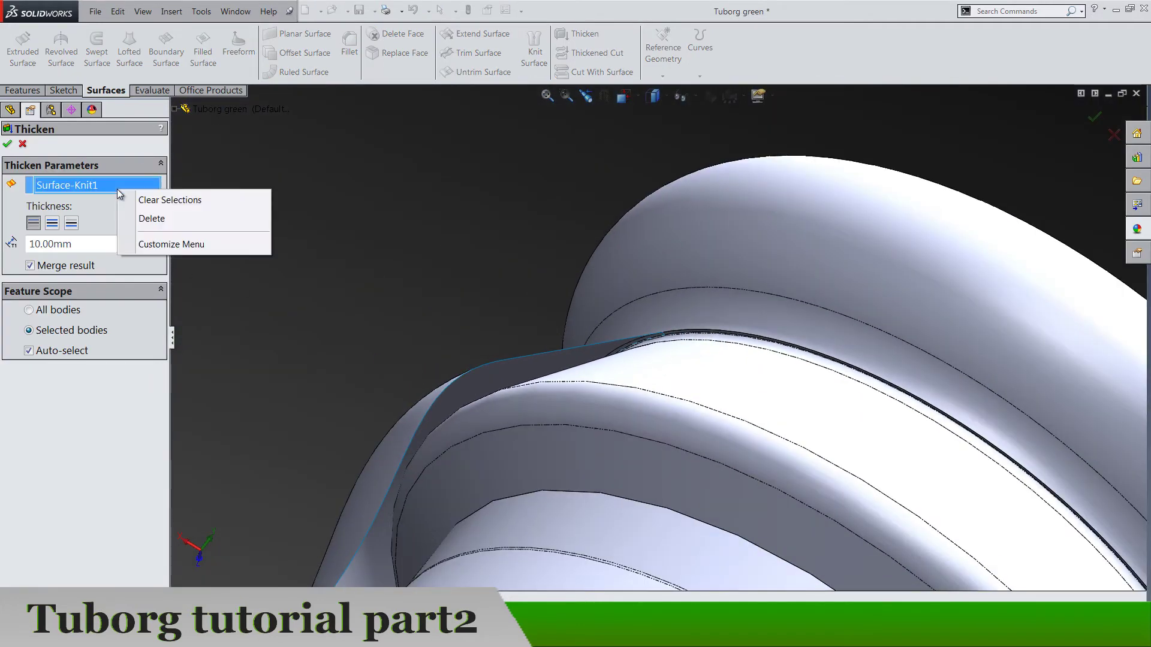
click(180, 199)
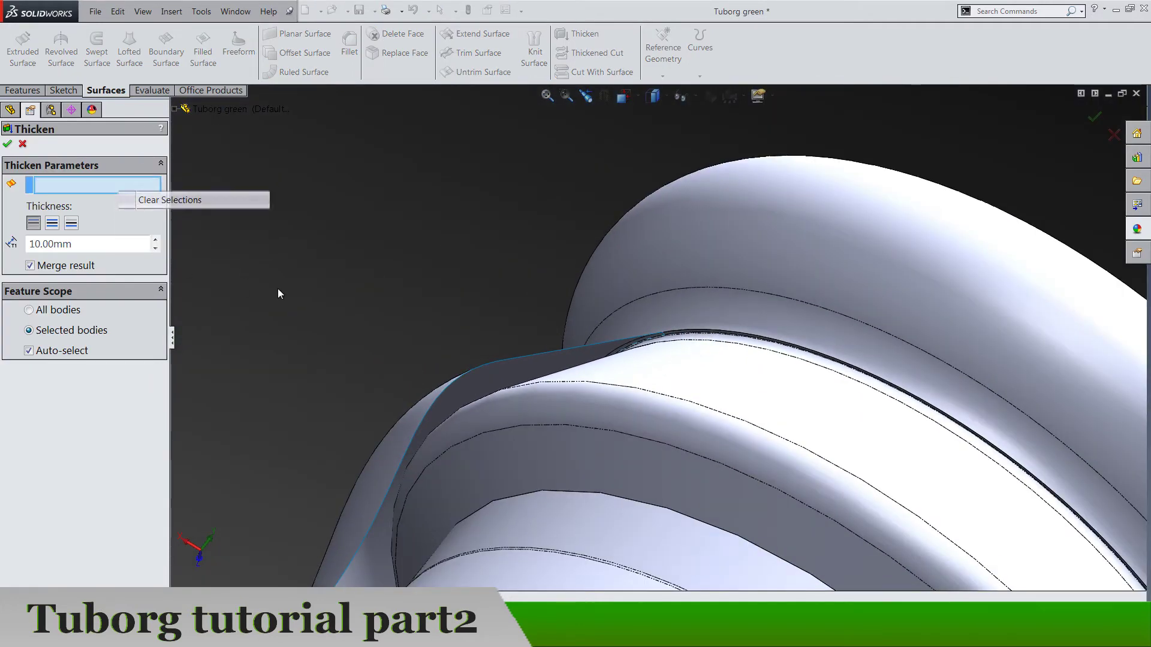
click(487, 378)
scroll(428, 330, up, 5)
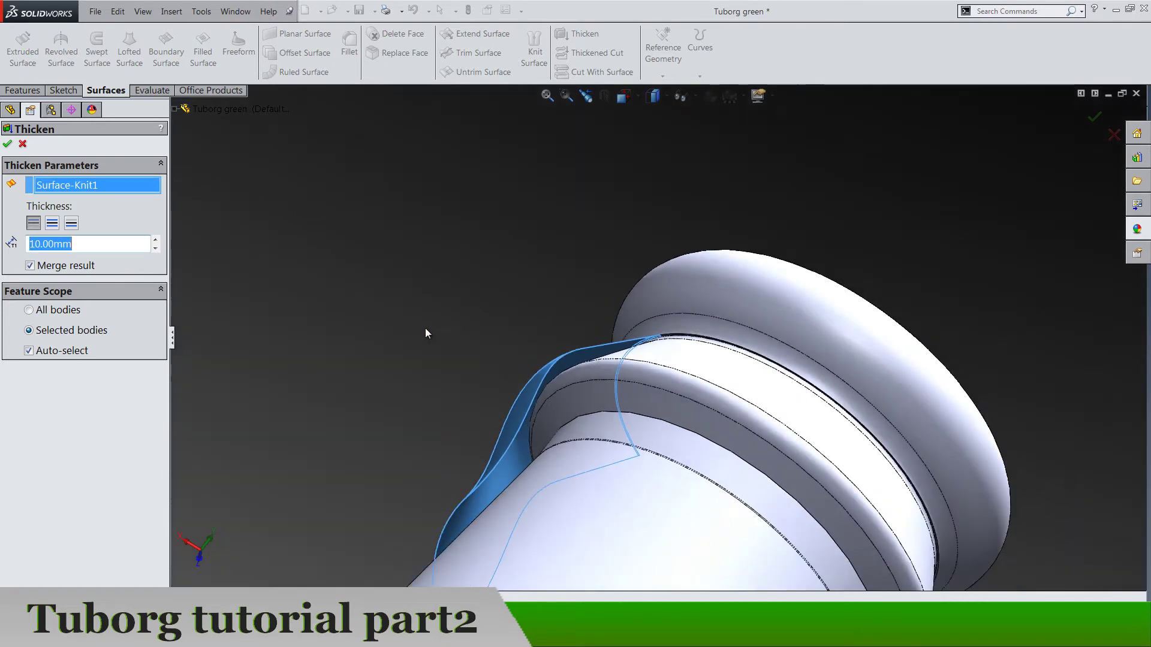
scroll(455, 340, up, 4)
middle_drag(456, 339, 609, 325)
scroll(543, 231, down, 5)
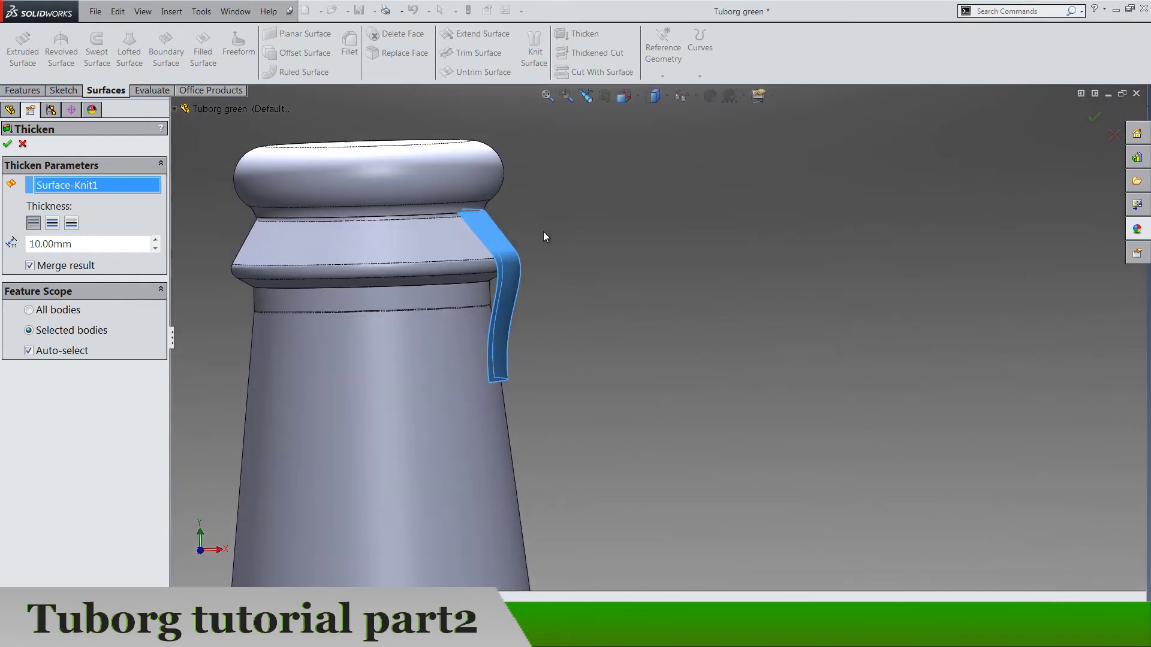
middle_drag(551, 256, 543, 262)
scroll(539, 264, down, 6)
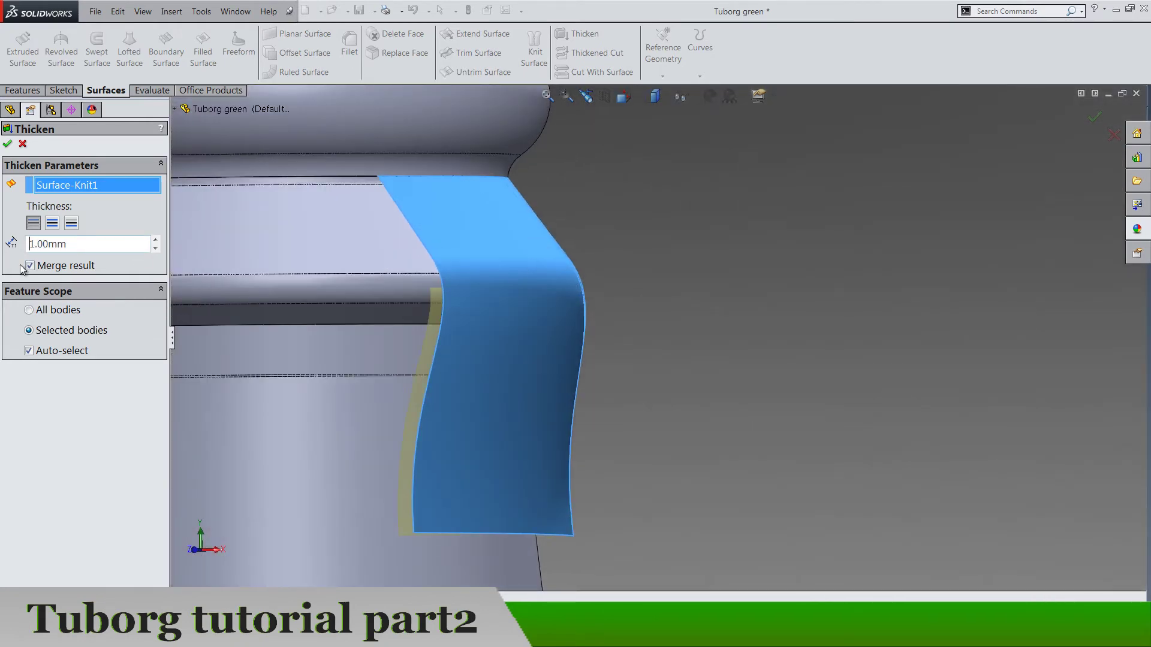
click(72, 223)
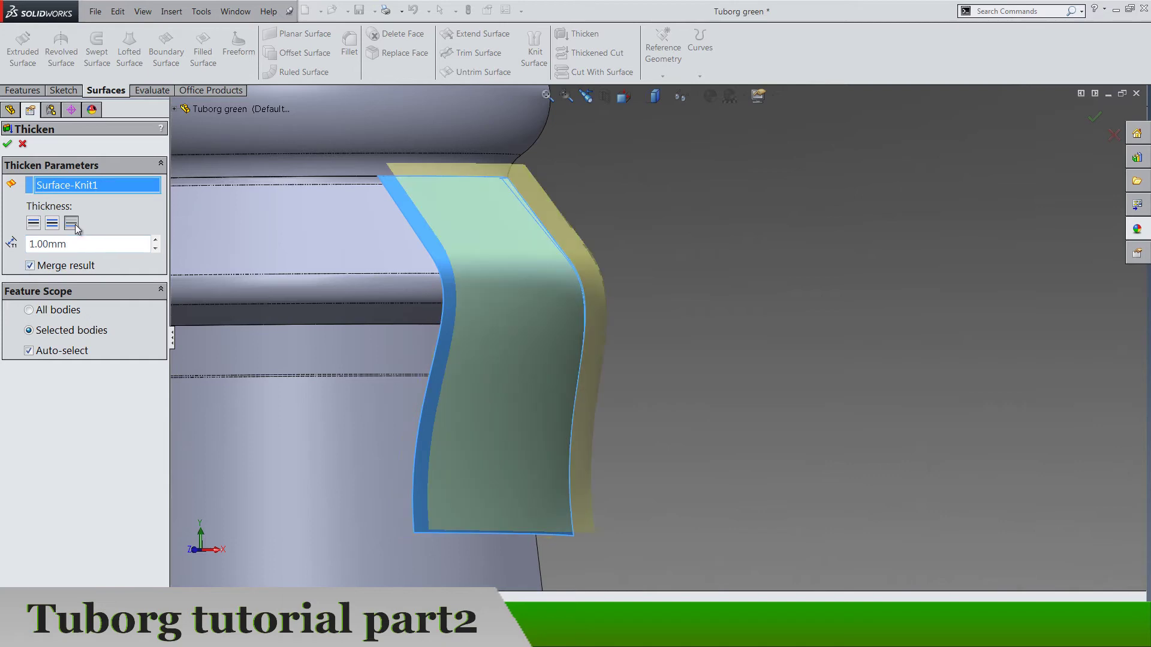
scroll(603, 258, up, 5)
middle_drag(663, 270, 643, 319)
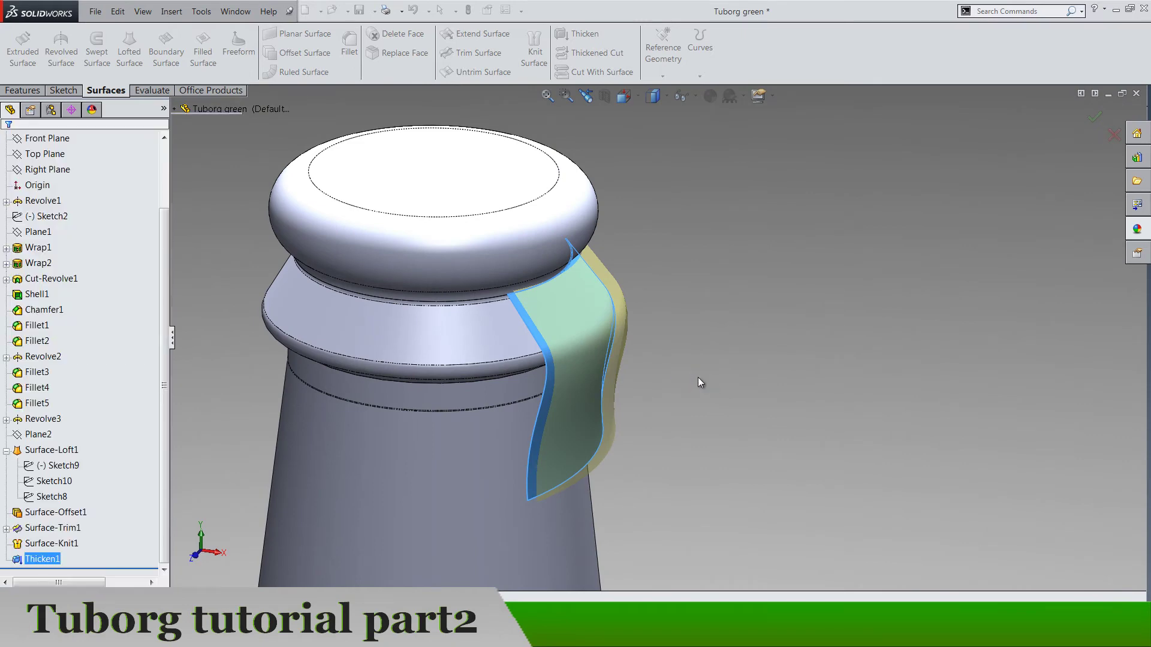
scroll(698, 376, up, 3)
middle_drag(697, 377, 691, 423)
scroll(748, 386, down, 3)
scroll(748, 386, down, 1)
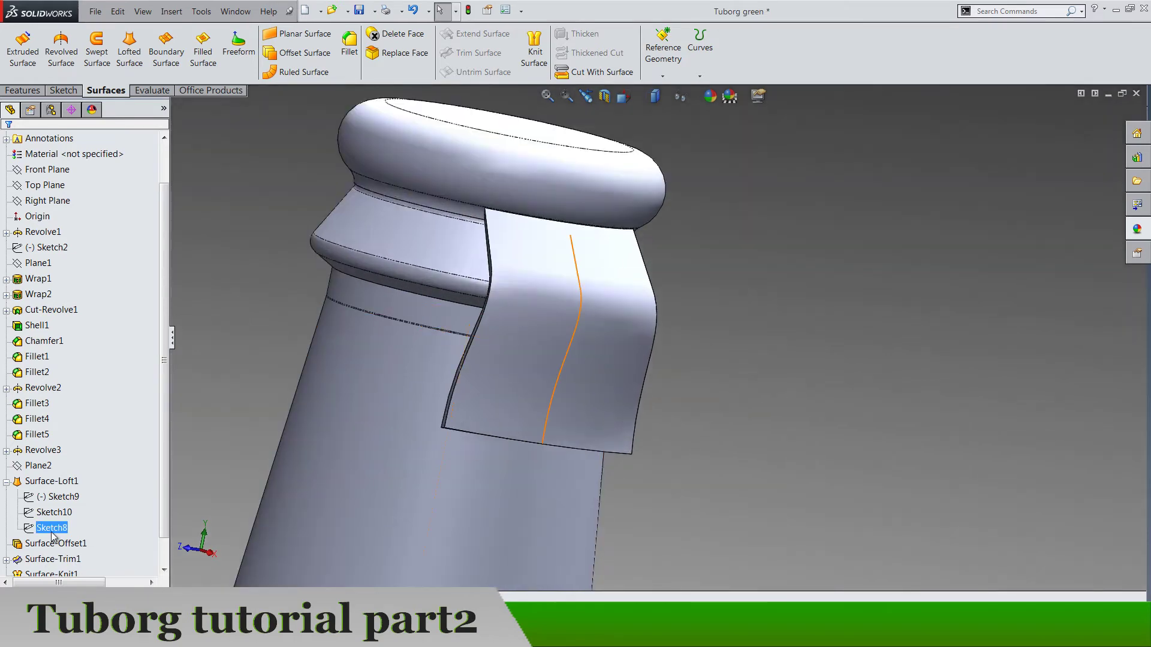
scroll(51, 534, down, 1)
click(7, 450)
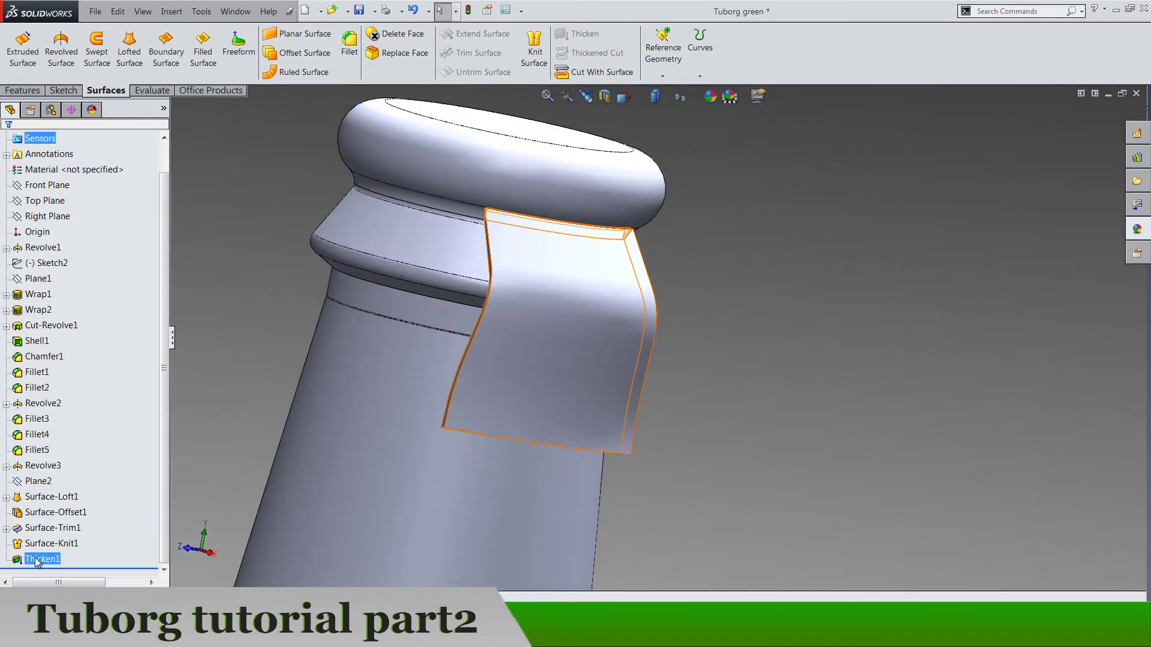
click(42, 559)
key(ctrl+z)
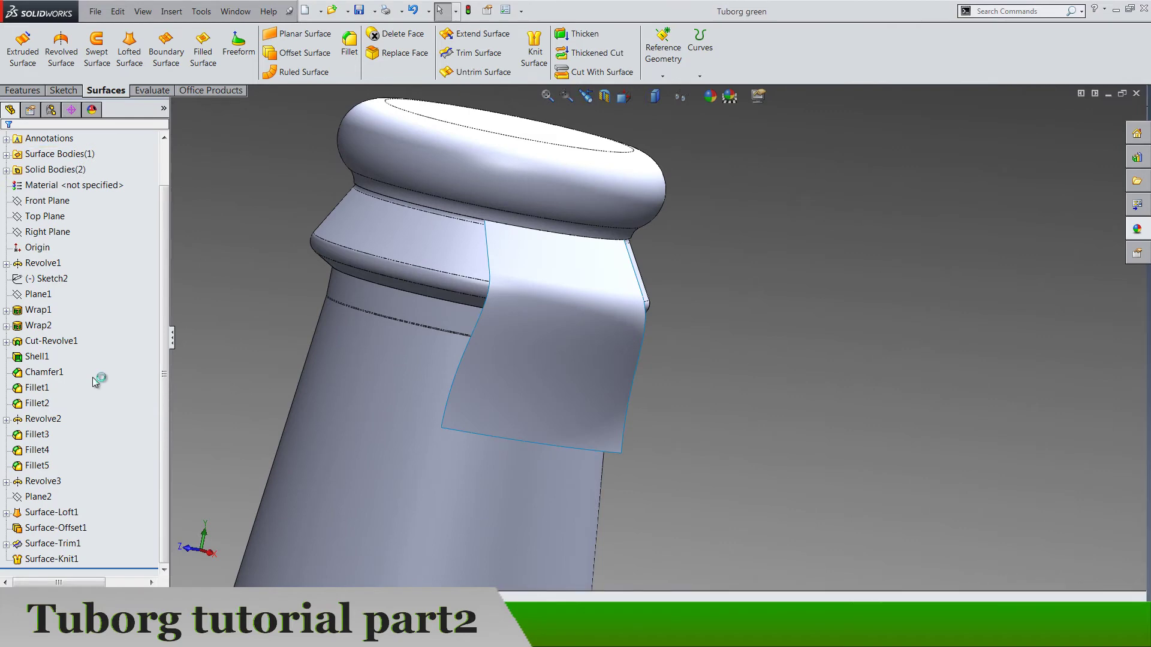
Start a sketch on the Right Plane and draw an ellipse on the tab
scroll(93, 377, up, 2)
right_click(66, 277)
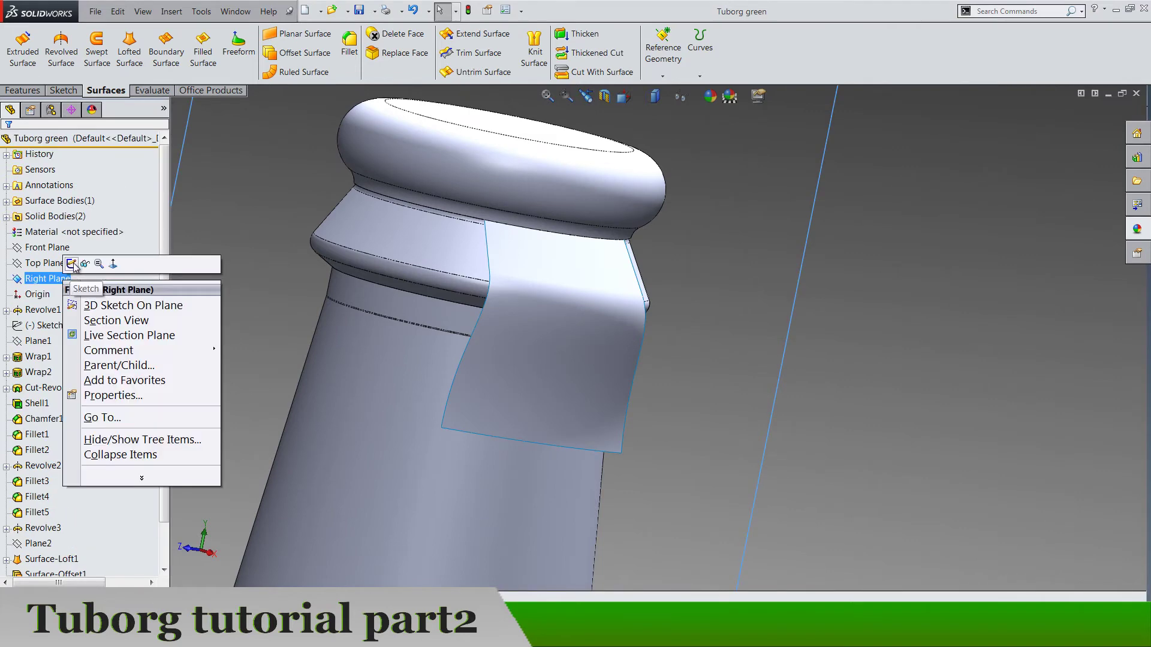
click(71, 264)
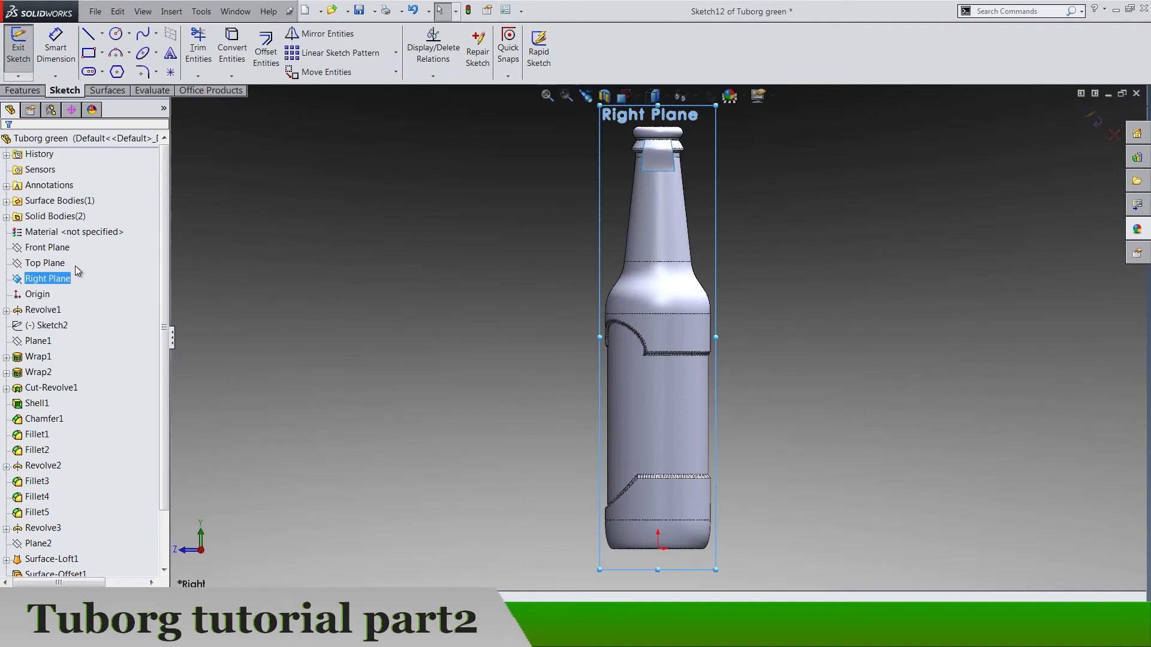
click(525, 145)
scroll(673, 174, down, 11)
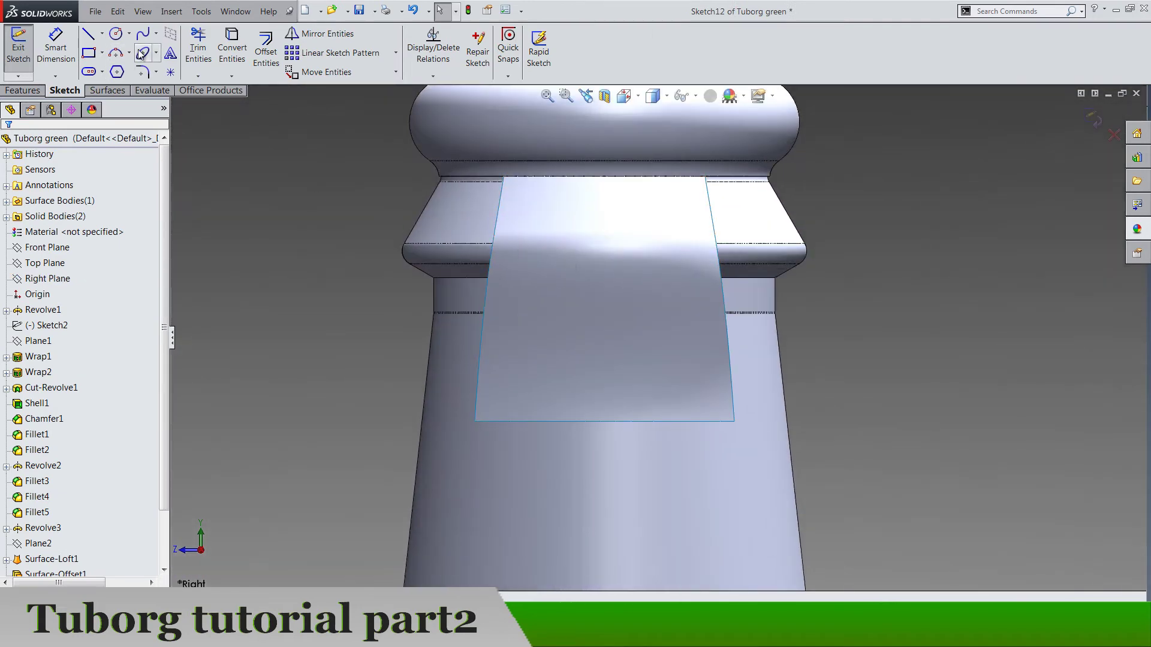
click(604, 307)
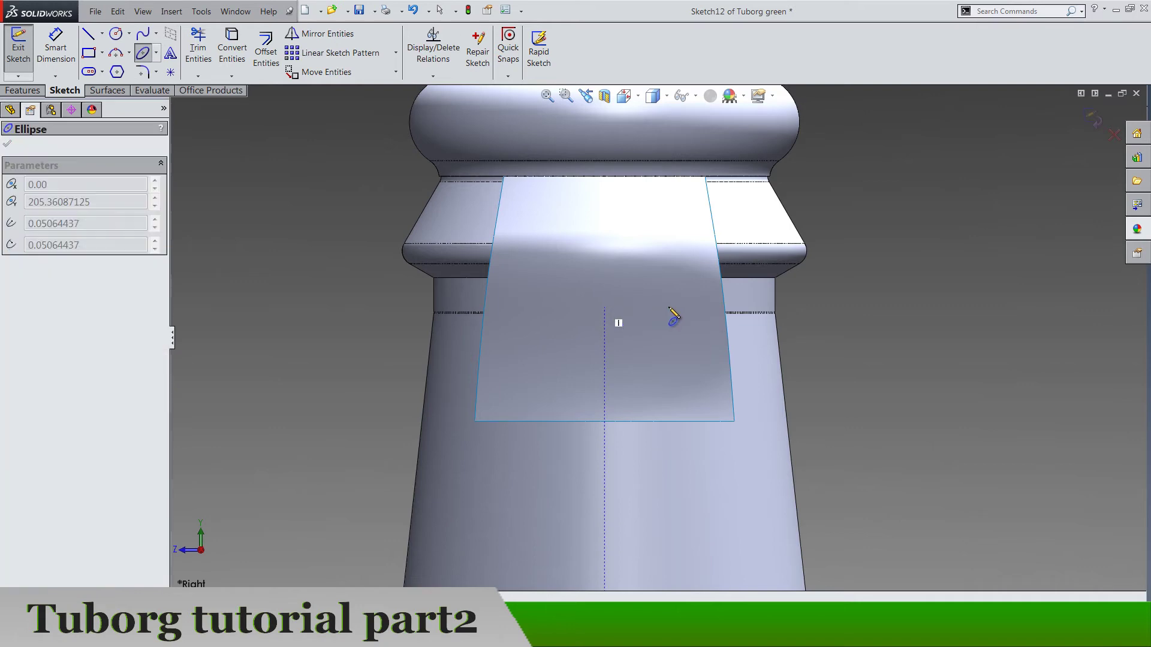
click(681, 307)
click(660, 239)
Dimension the ellipse to 12 mm height and 13,5 mm width
click(56, 48)
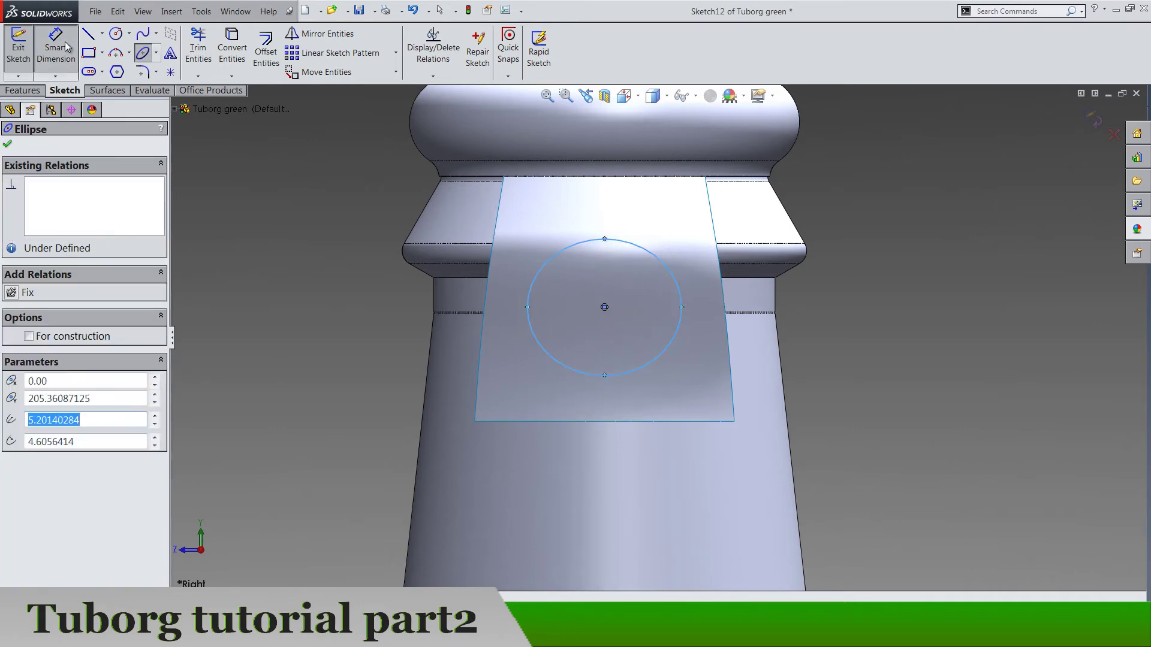
click(604, 240)
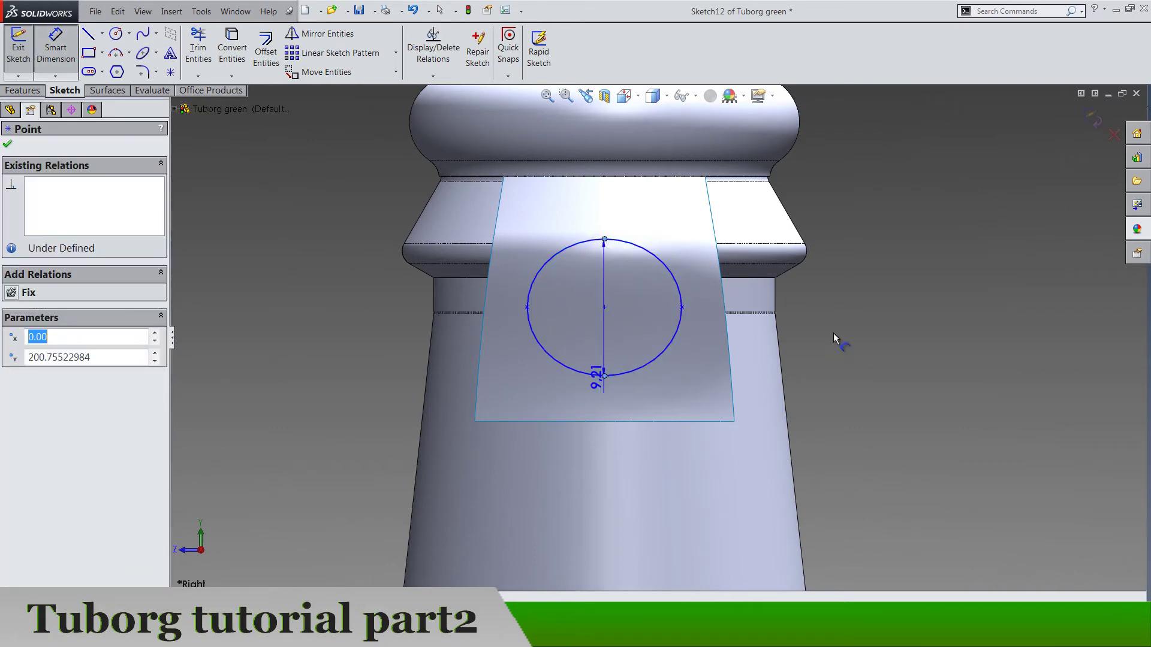
click(847, 319)
text(1)
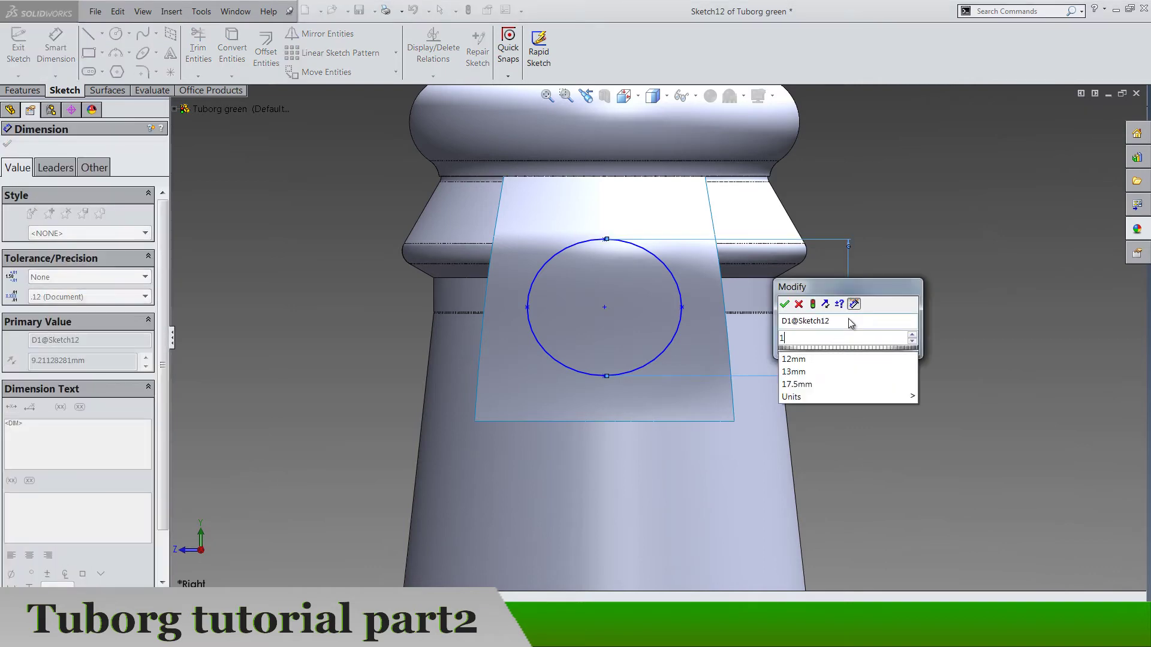
text(2)
key(Return)
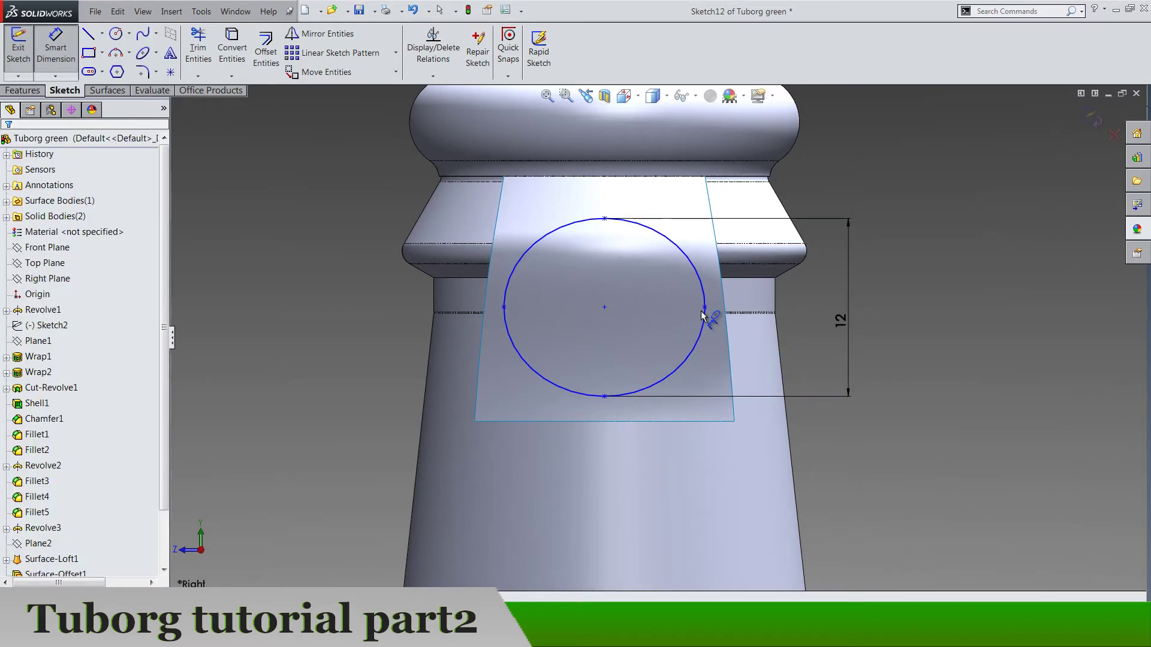
click(705, 308)
click(507, 309)
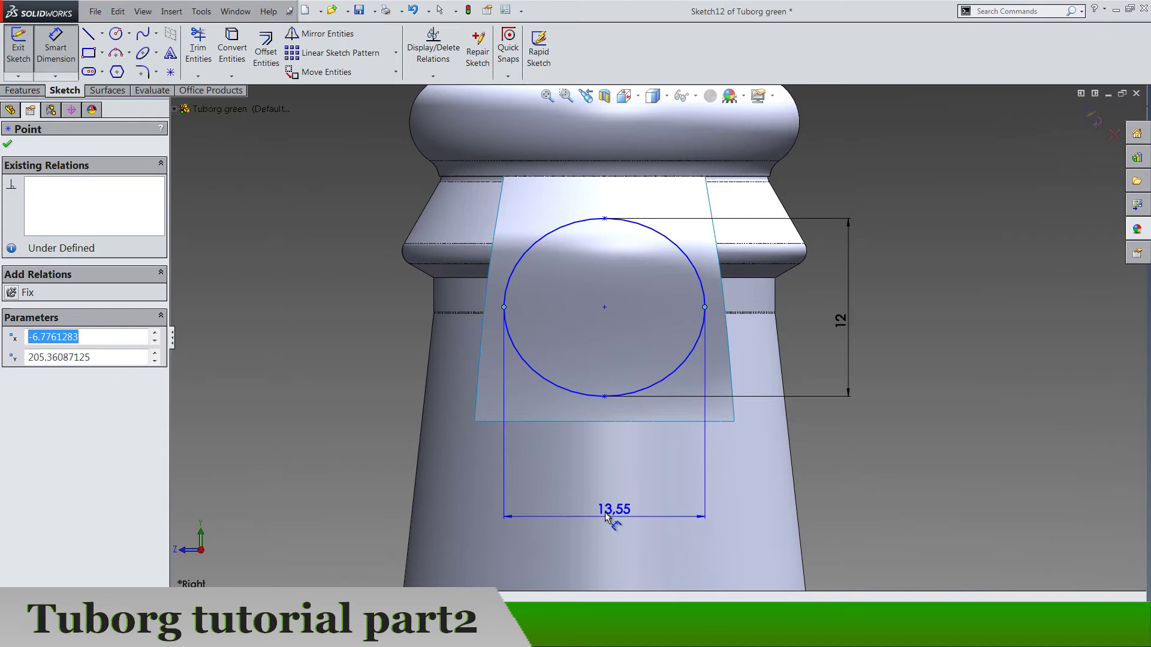
click(606, 515)
text(13,5)
key(Return)
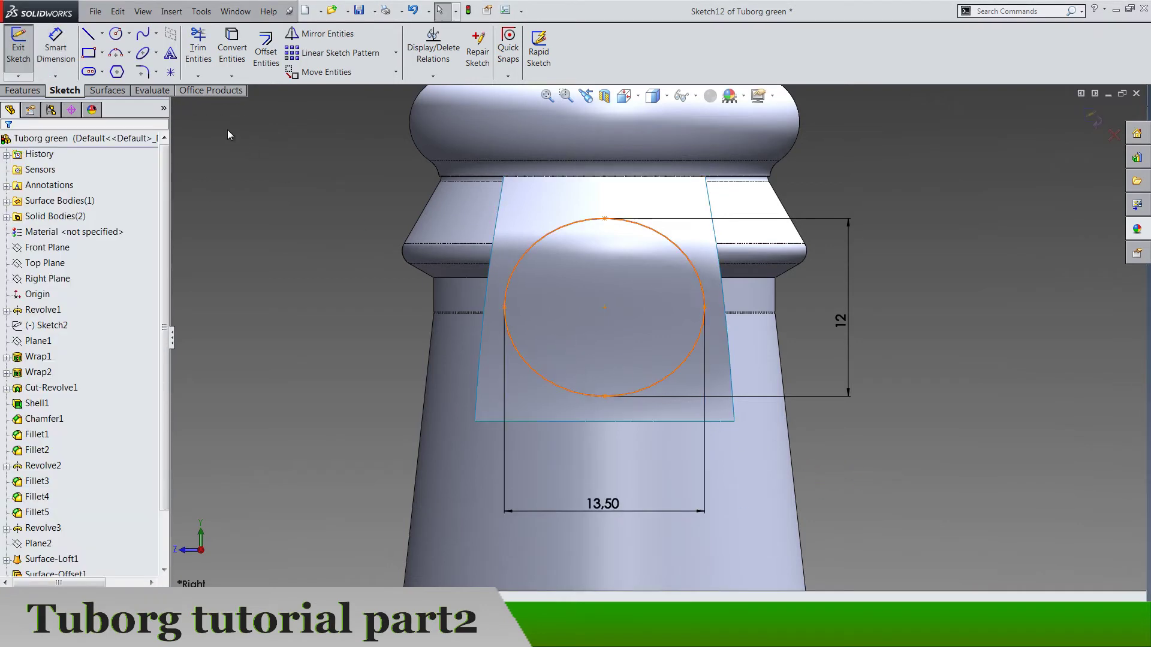
Draw a vertical centerline through the ellipse's top and bottom points
click(102, 33)
click(114, 72)
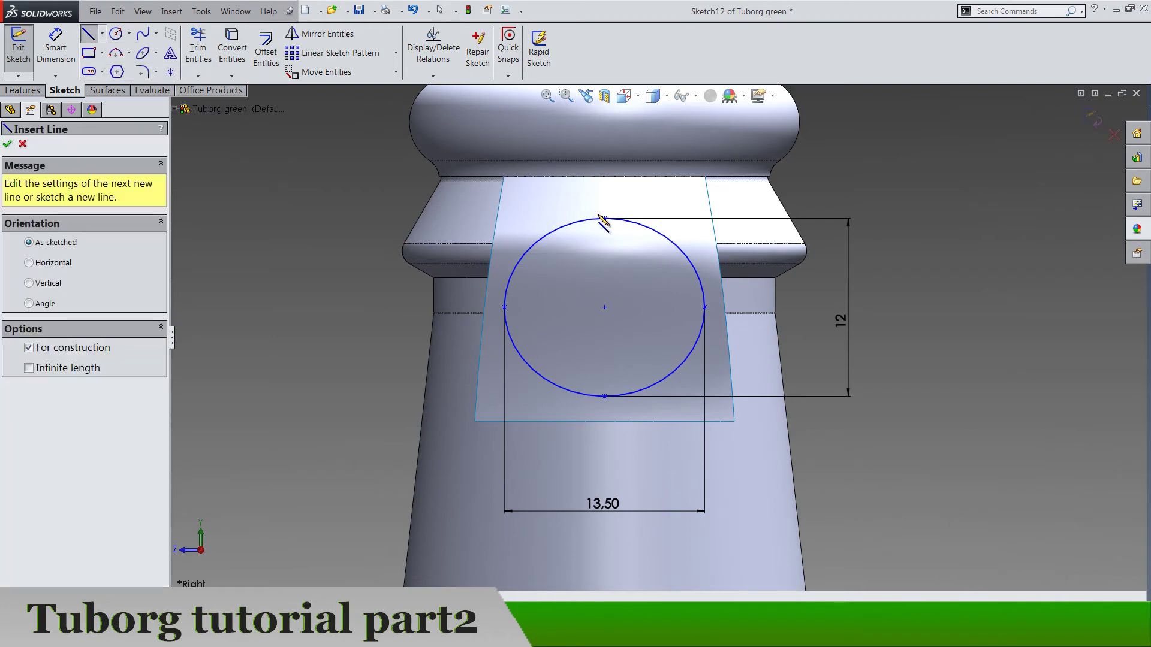
click(604, 219)
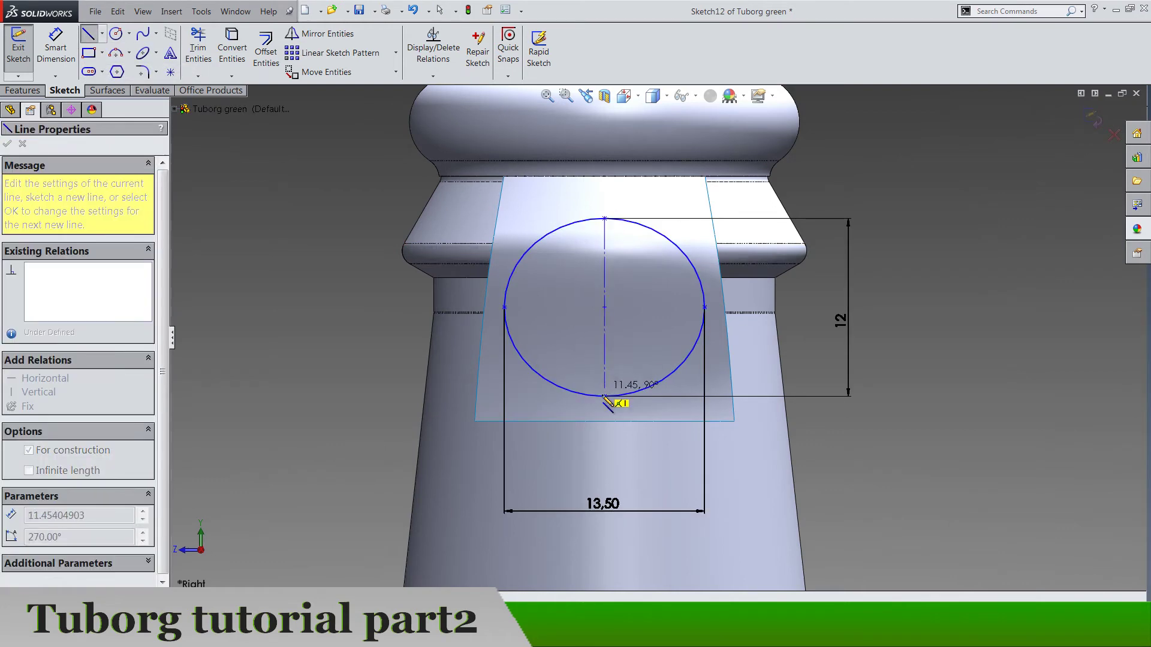
click(604, 396)
key(Escape)
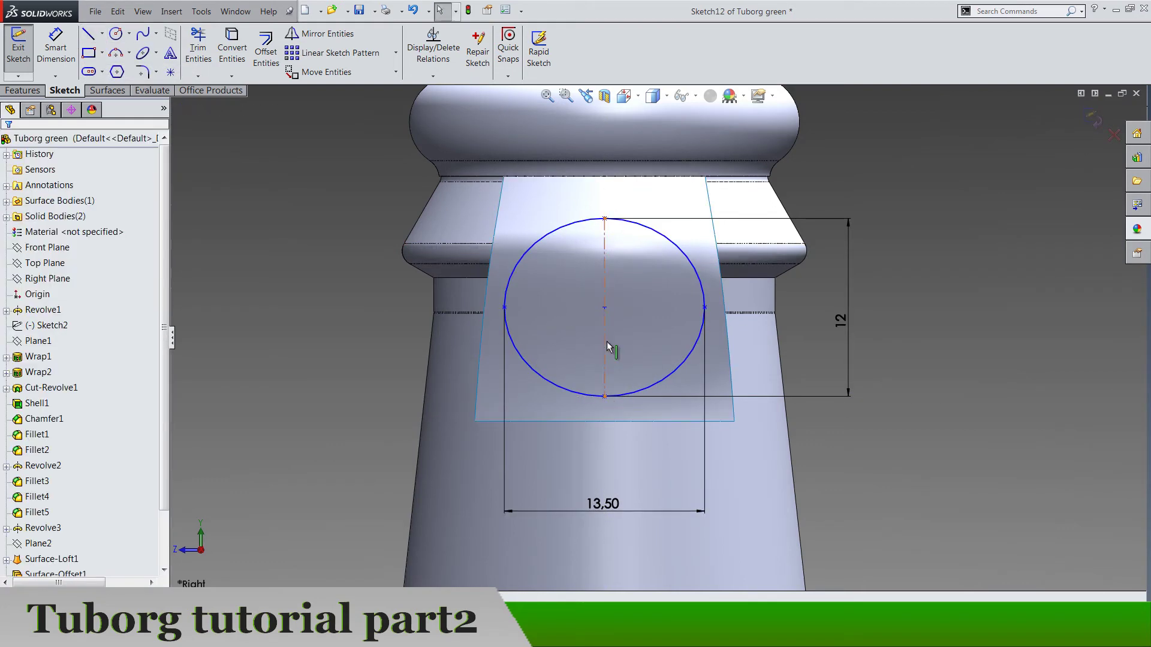
click(608, 346)
key(Escape)
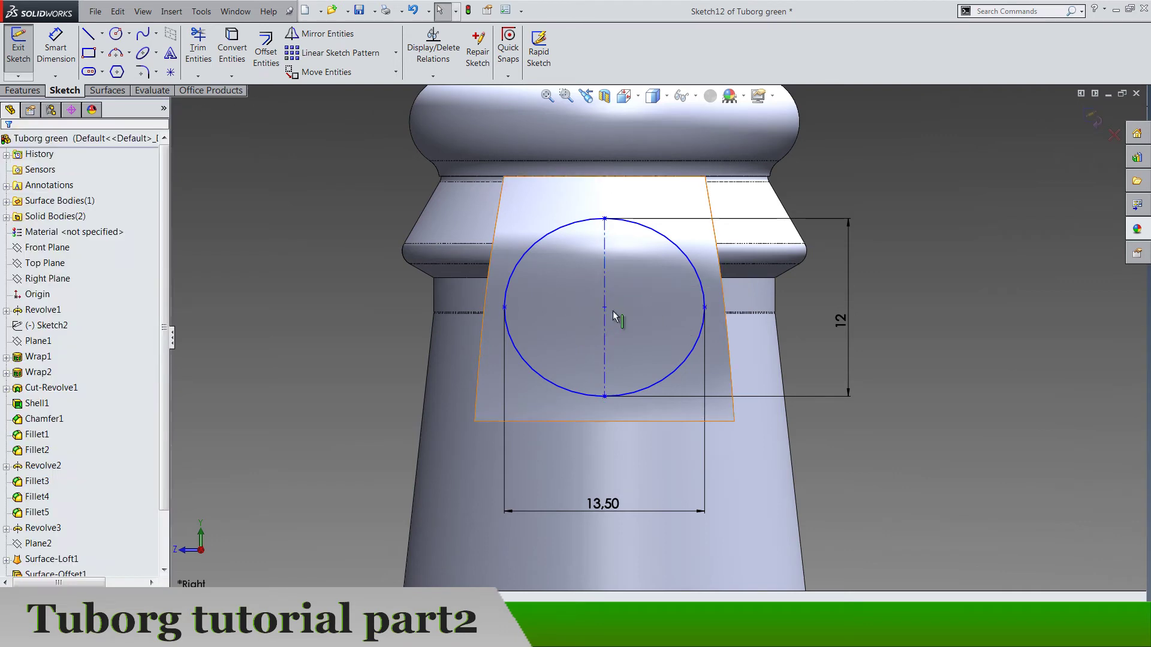
Place the ellipse centre 205 mm above the bottle's base and exit the sketch
scroll(795, 305, up, 4)
scroll(664, 393, down, 2)
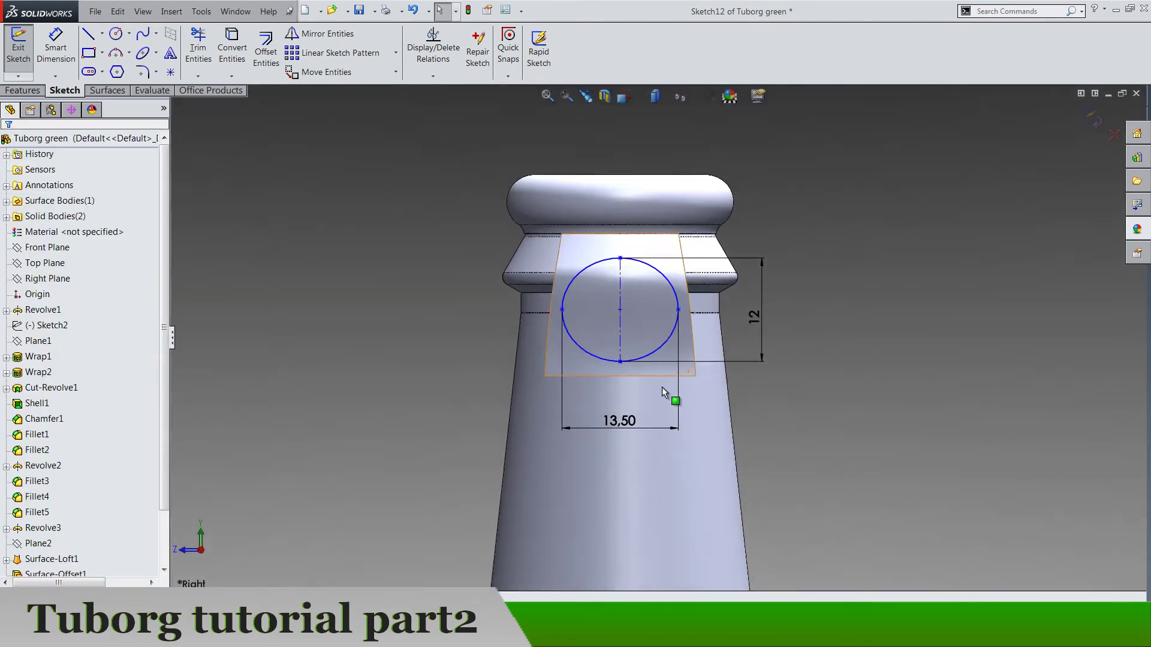
scroll(663, 392, down, 1)
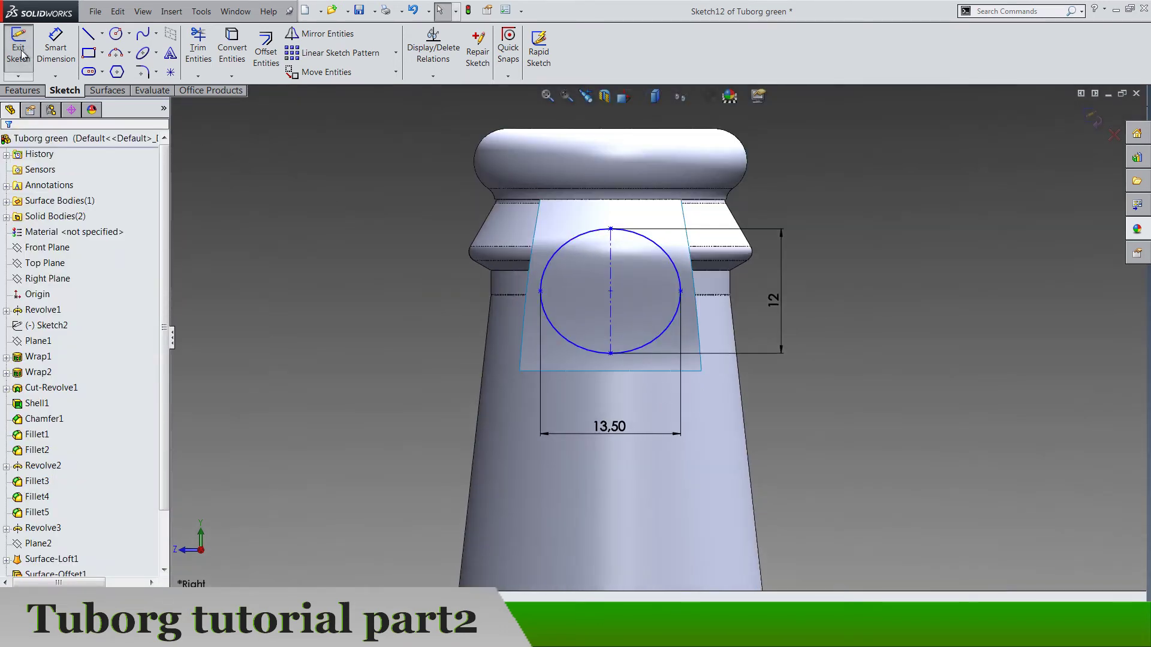
click(610, 292)
scroll(694, 375, up, 5)
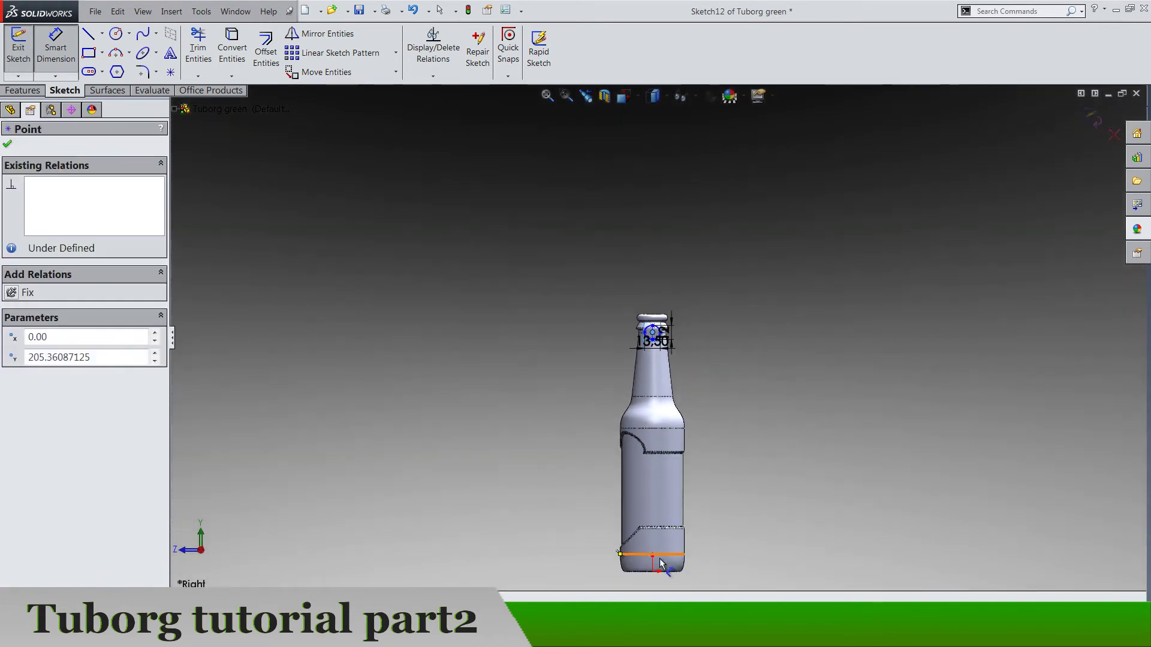
click(656, 573)
click(799, 477)
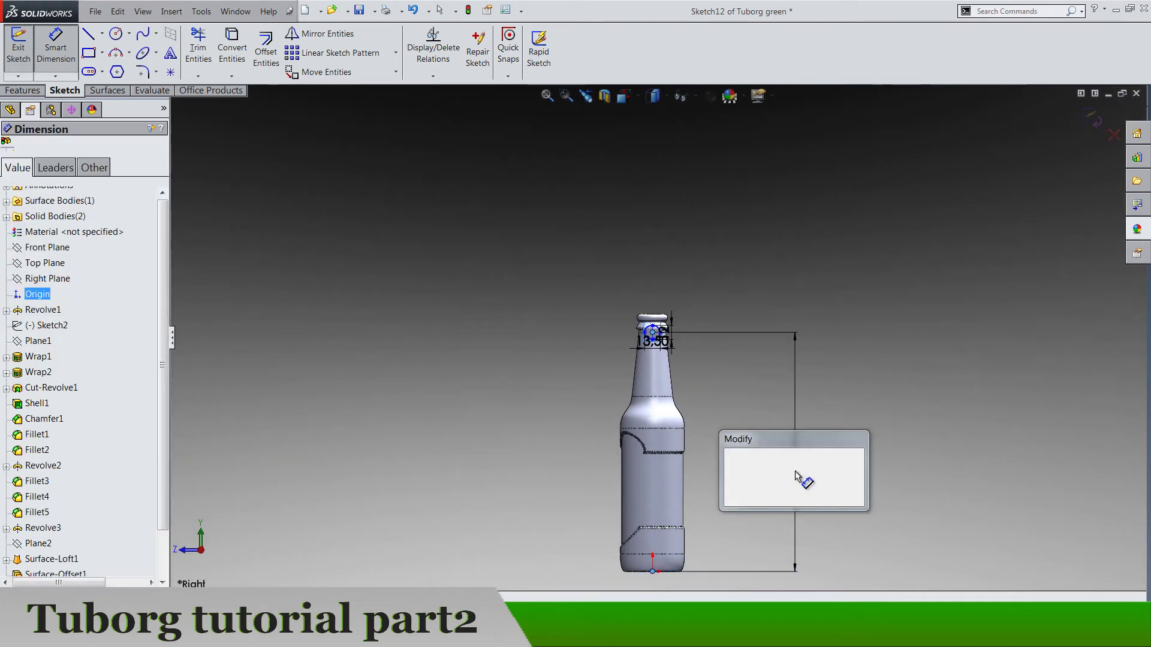
text(205)
key(Return)
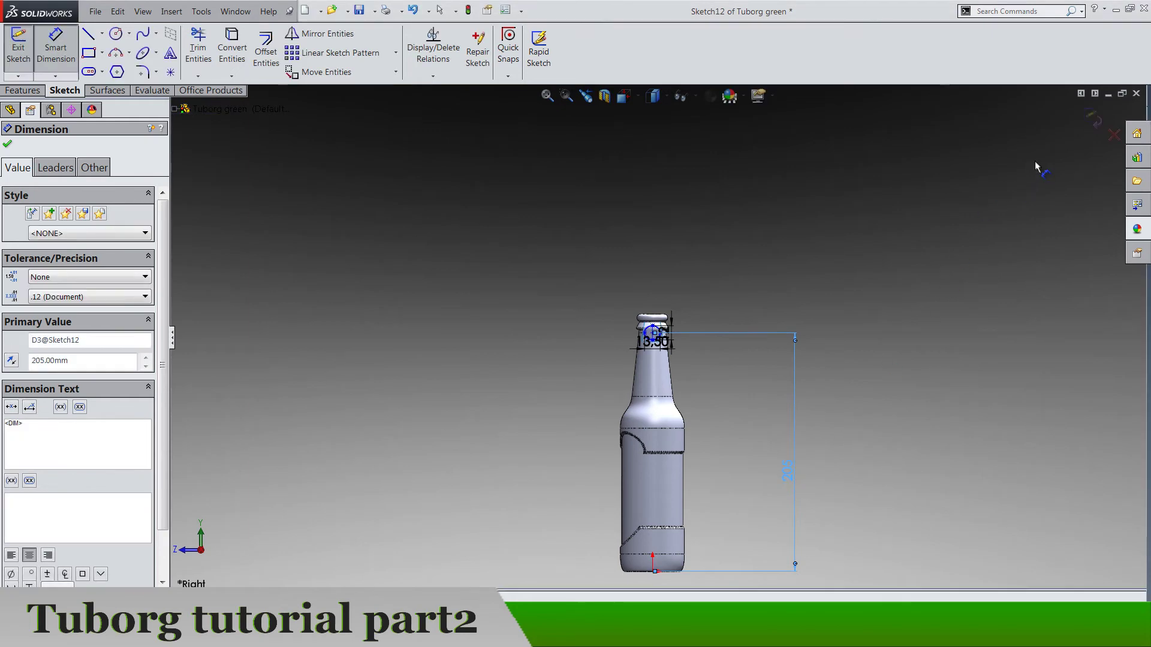
click(1084, 120)
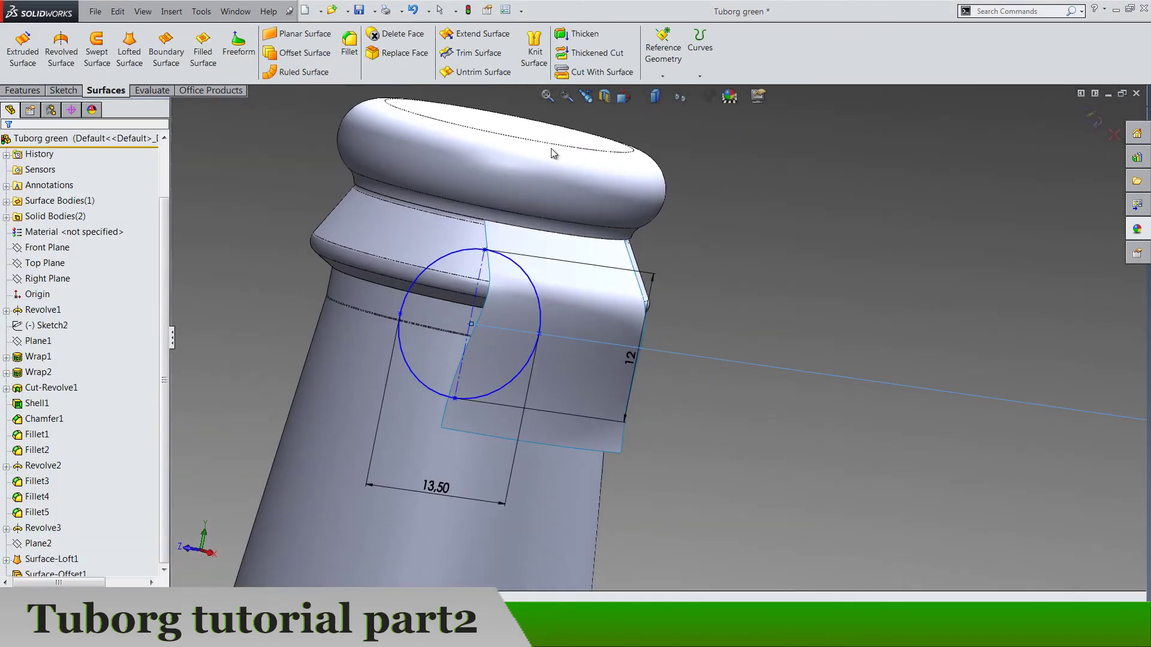
Trim the tab sheet with Sketch12 to cut out the circular hole
click(478, 53)
click(540, 315)
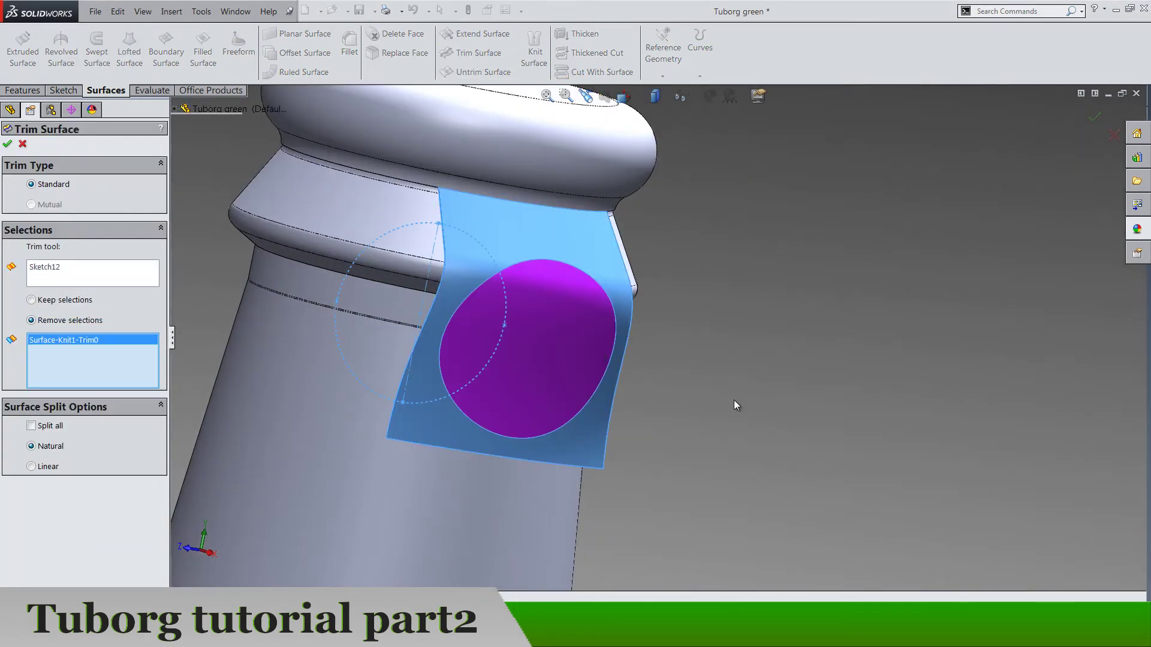
right_click(734, 400)
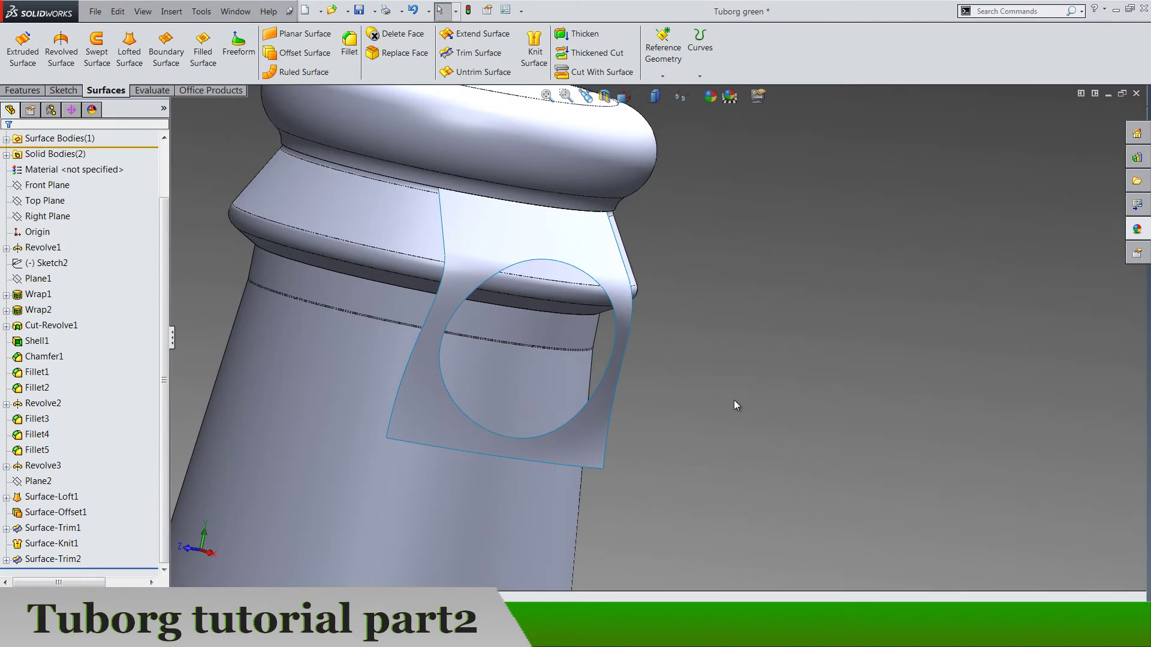
Thicken the trimmed tab sheet by 1 mm into a solid
click(579, 34)
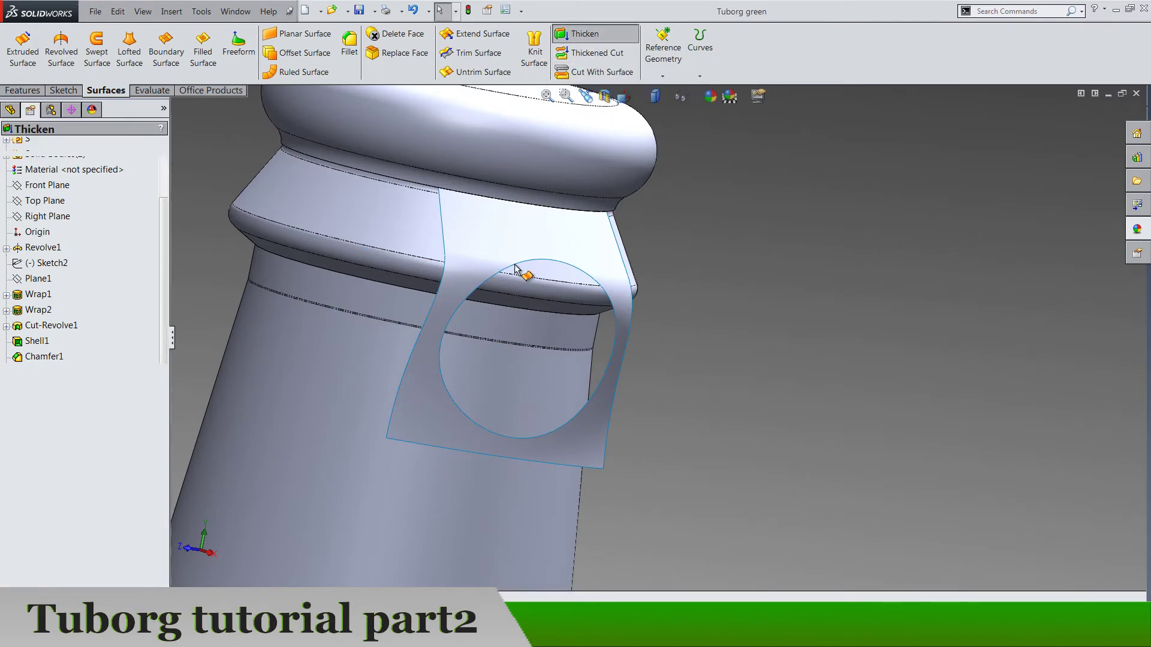
click(515, 259)
middle_drag(690, 298, 740, 329)
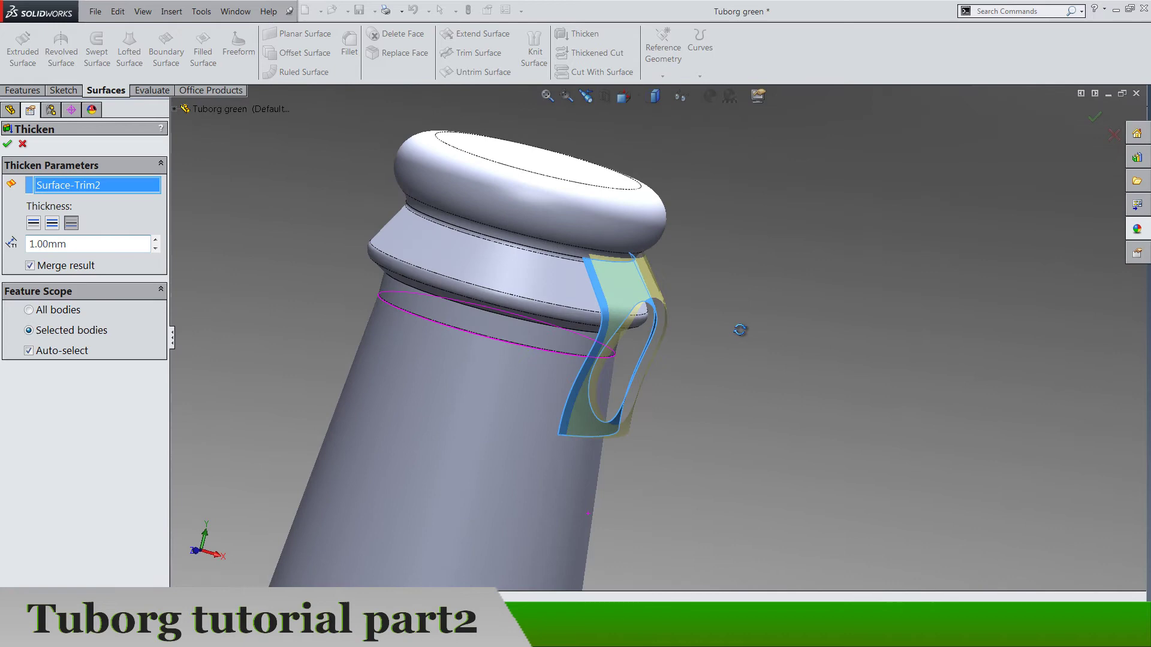
scroll(712, 340, down, 3)
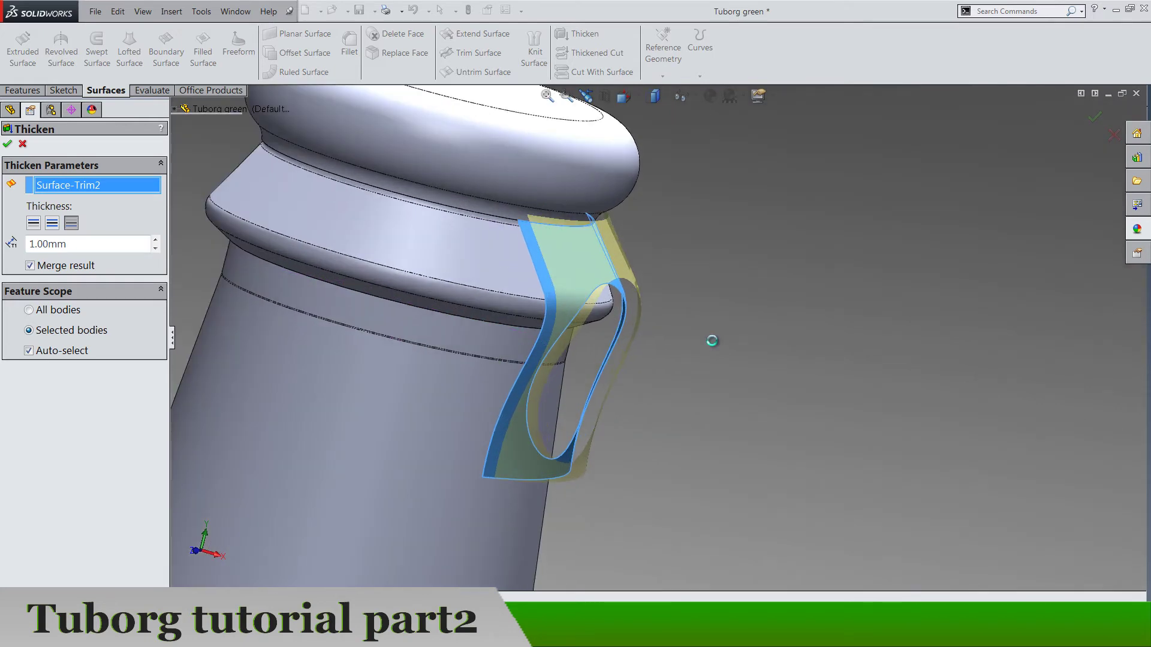
key(Return)
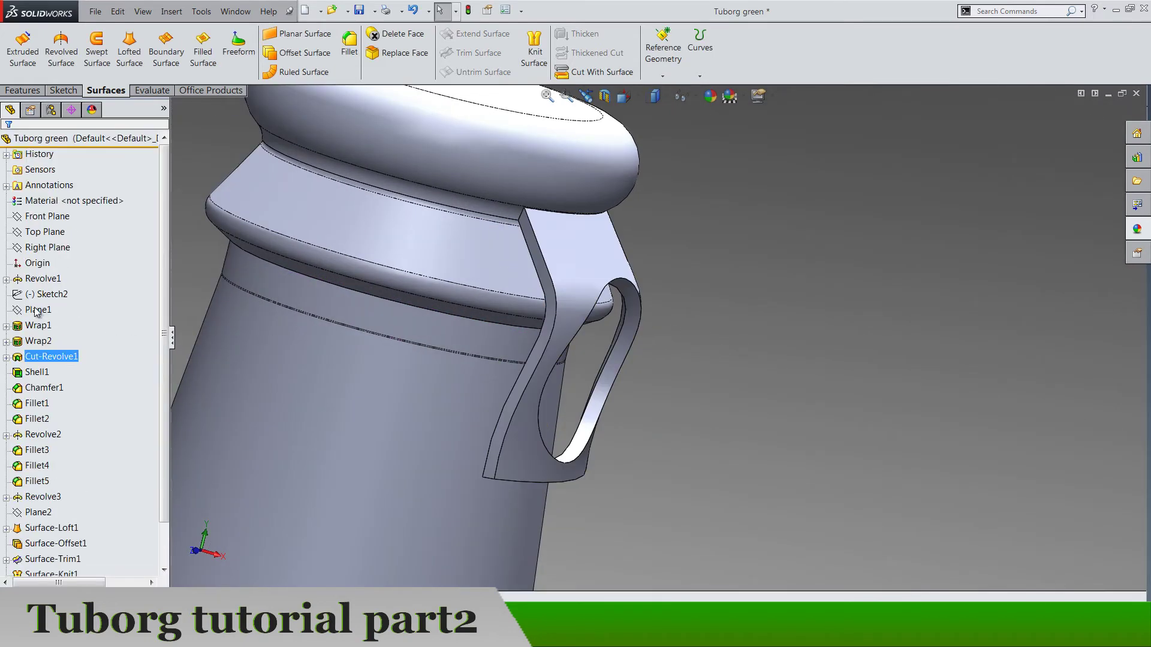
scroll(67, 398, down, 1)
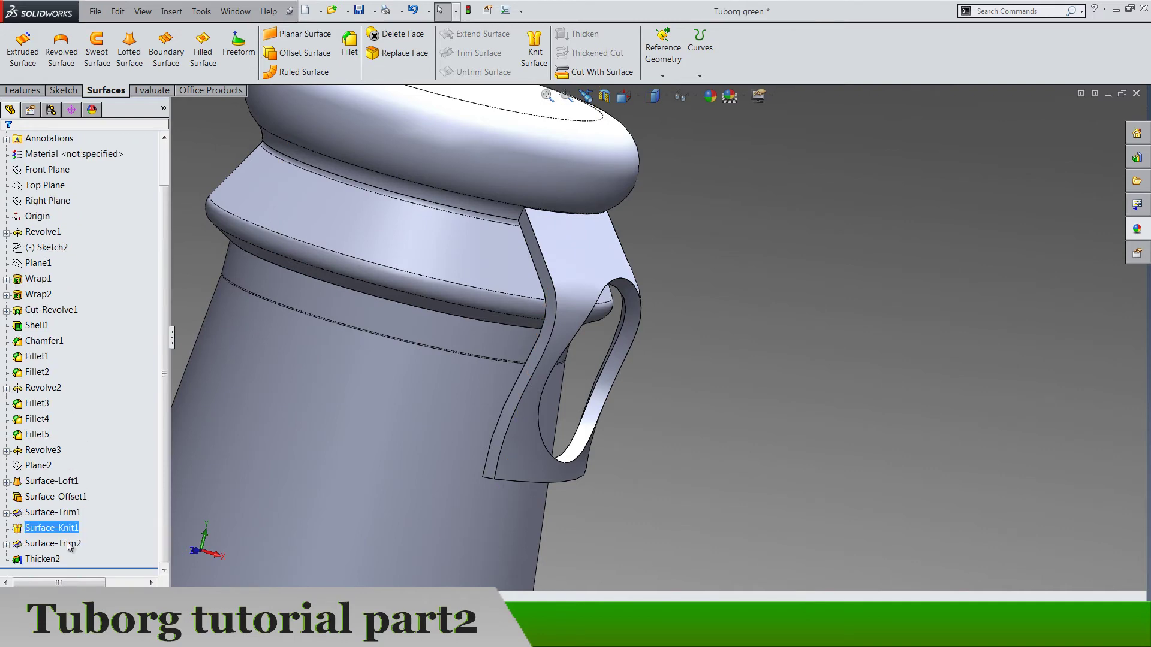
Edit Thicken2 so it merges only into the Revolve3 cap body, then check Solid Bodies
right_click(42, 558)
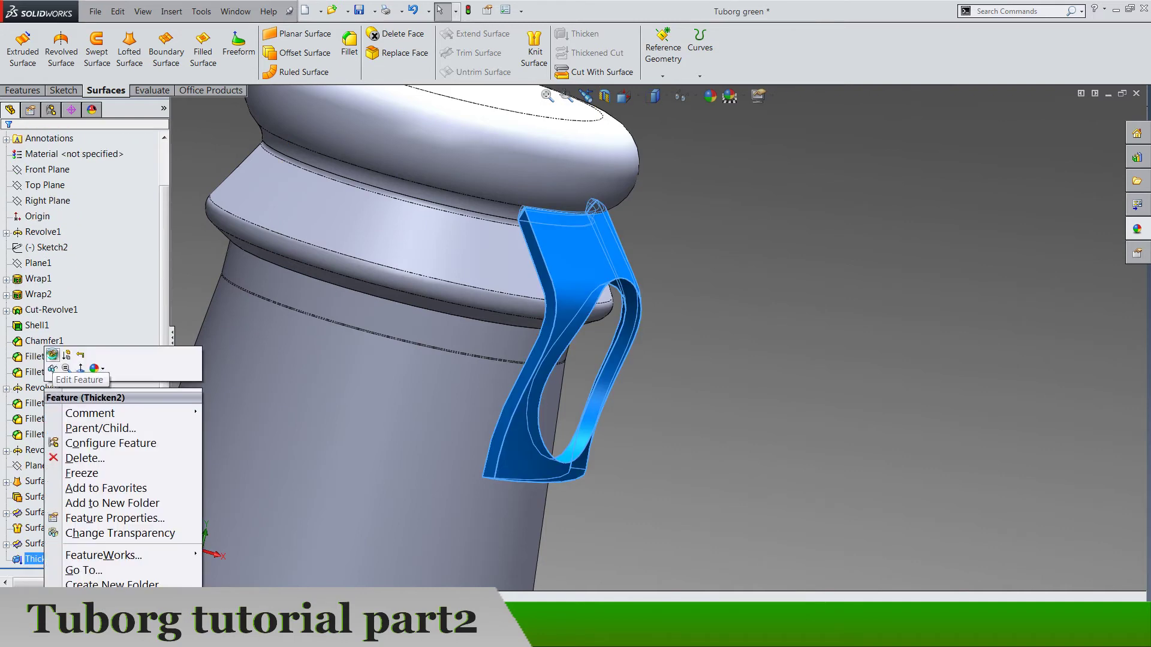
click(53, 355)
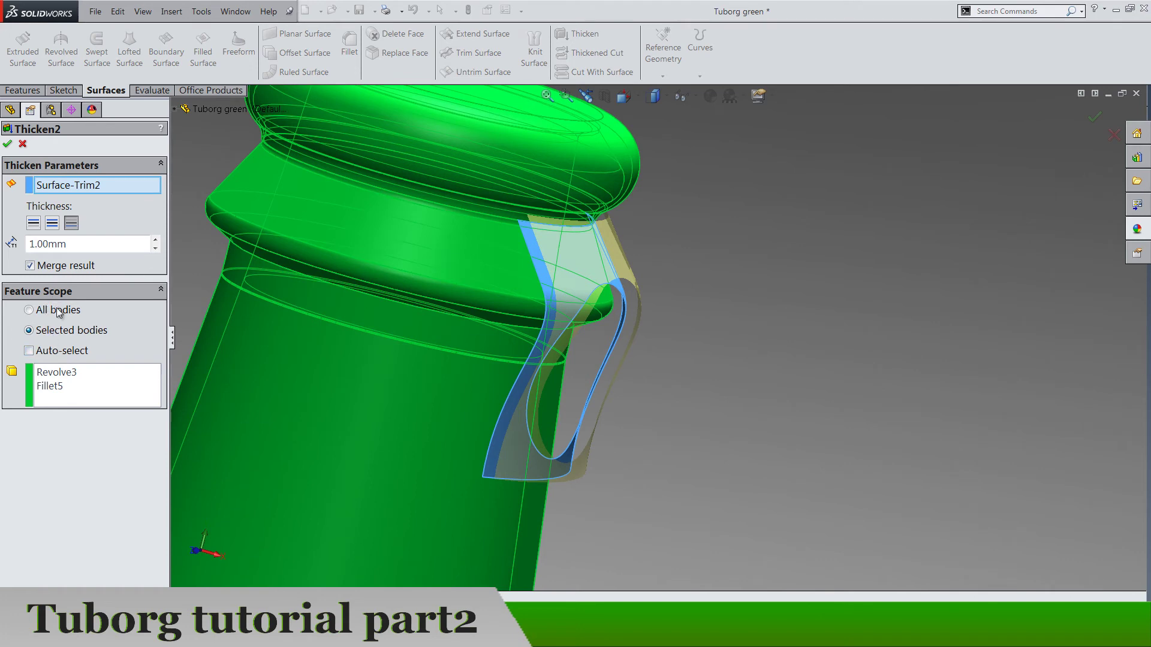
click(62, 354)
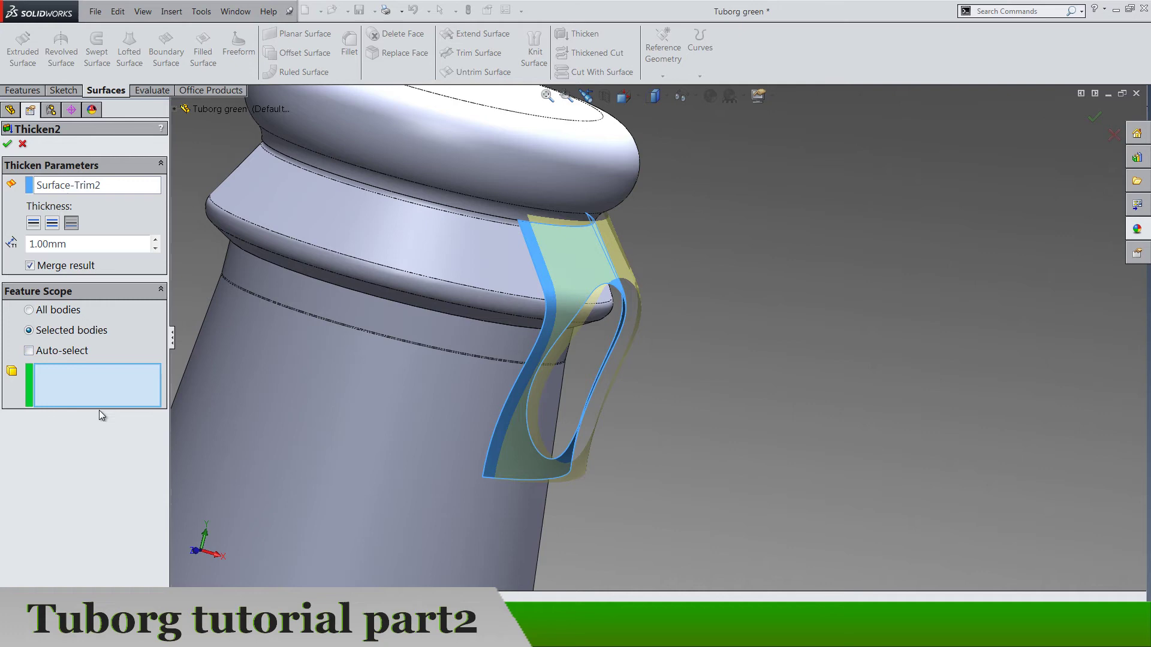
click(470, 185)
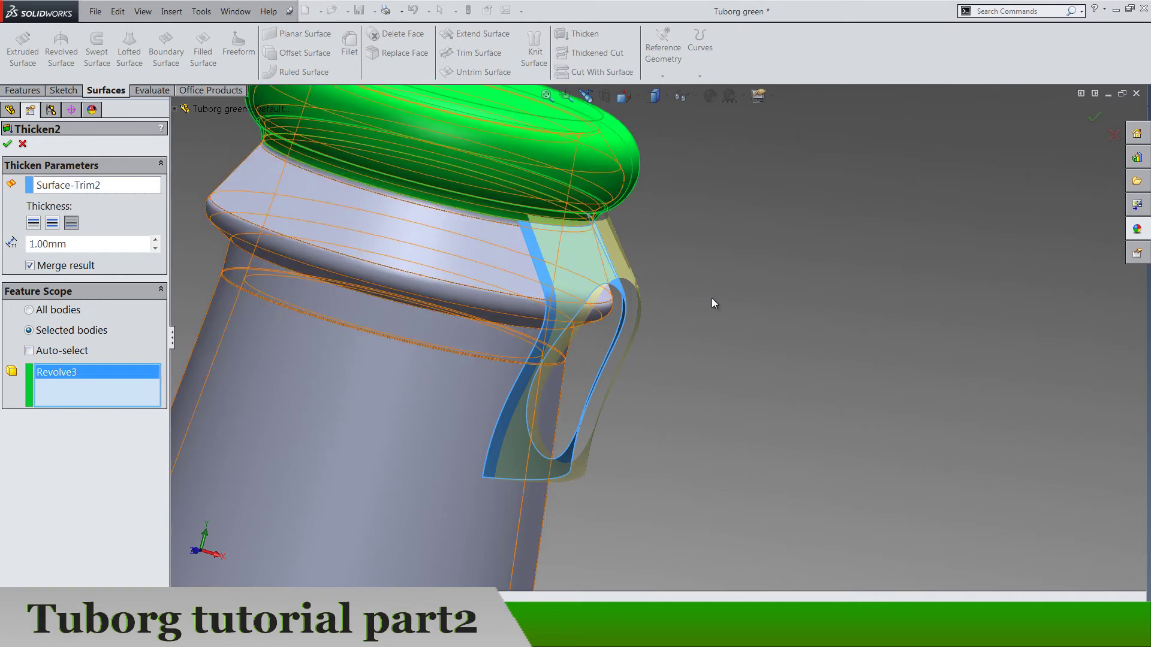
middle_drag(712, 304, 739, 338)
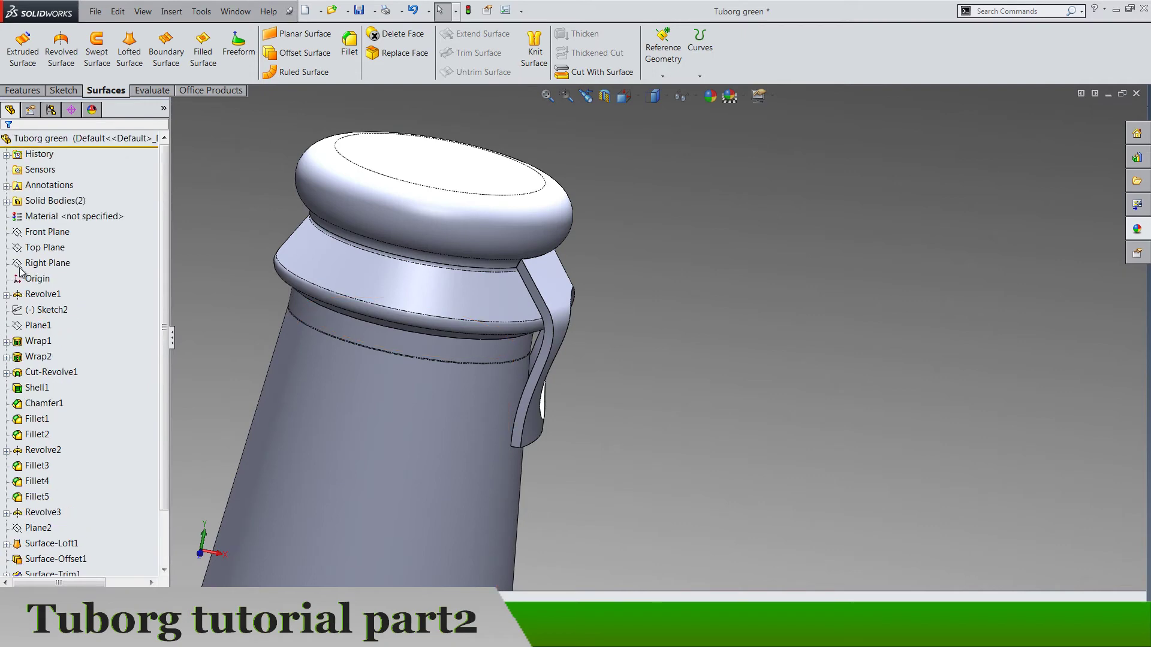
click(6, 201)
click(13, 204)
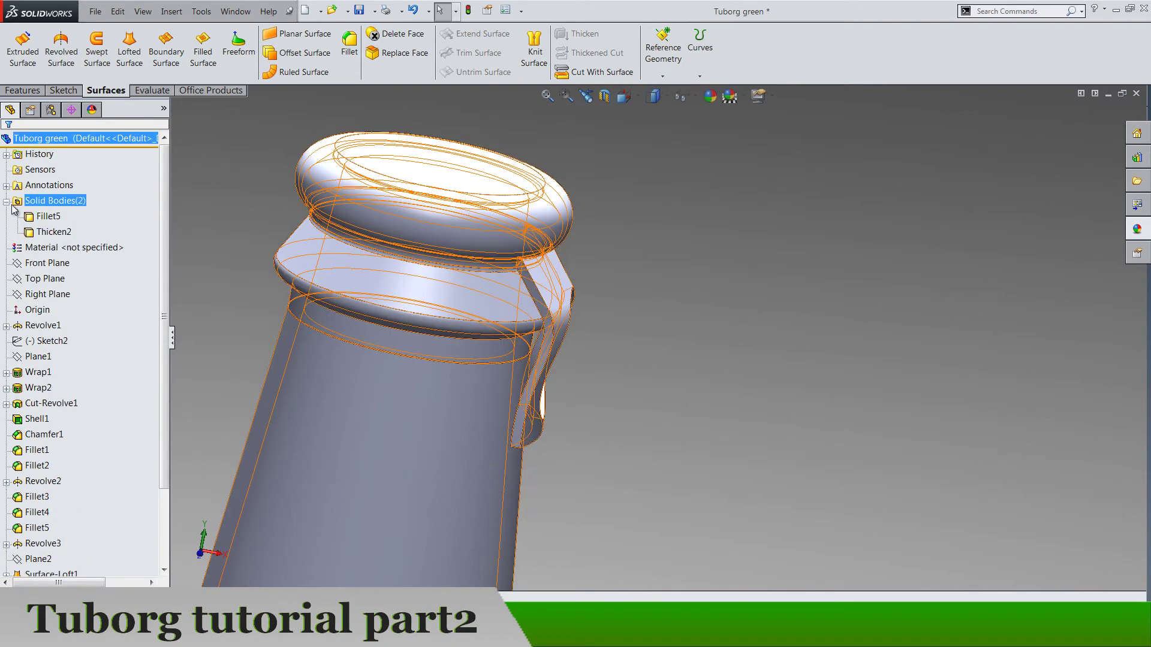
click(7, 202)
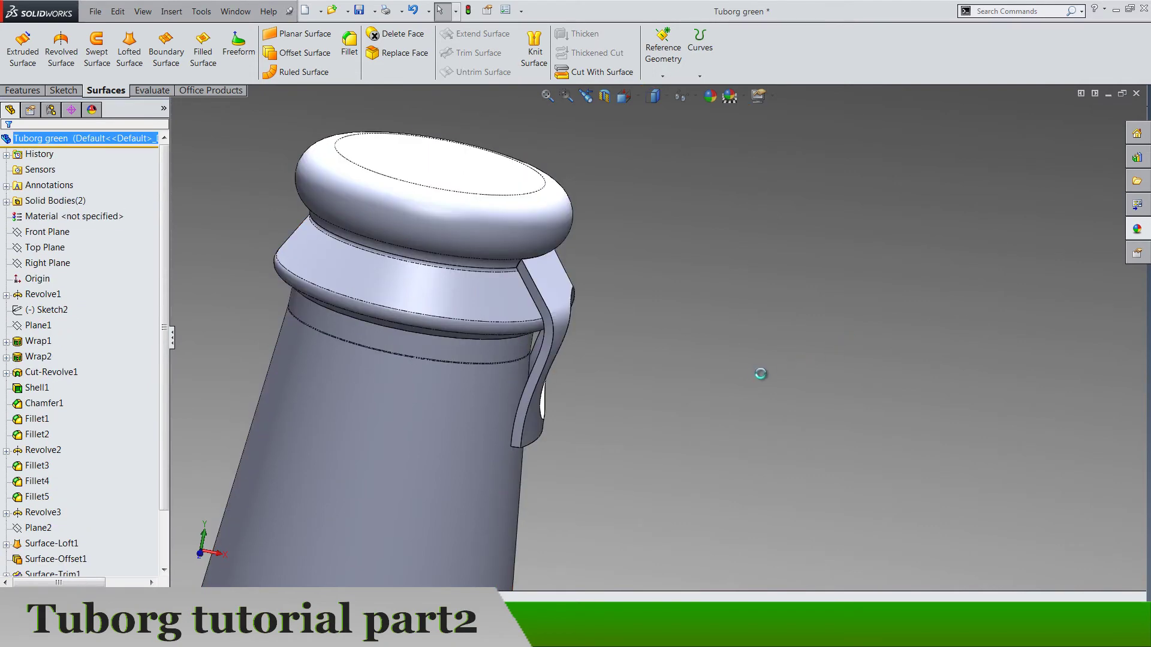
Round the ring tab's two lower corner edges with a 6 mm fillet
middle_drag(662, 394, 627, 280)
scroll(634, 383, down, 6)
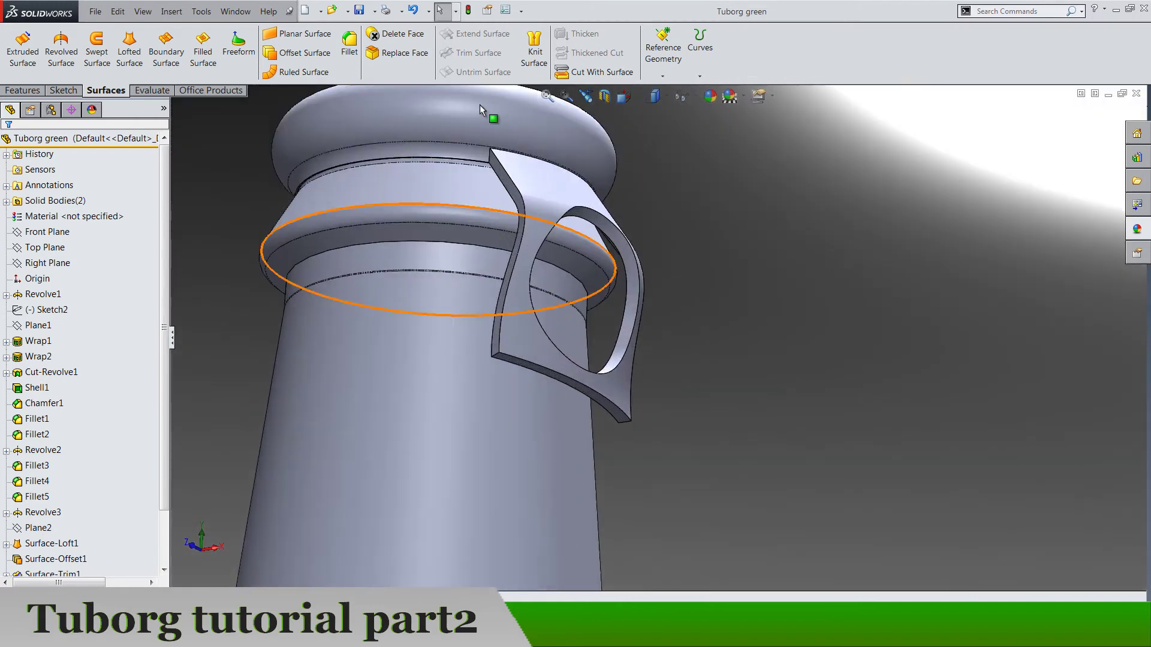
click(354, 43)
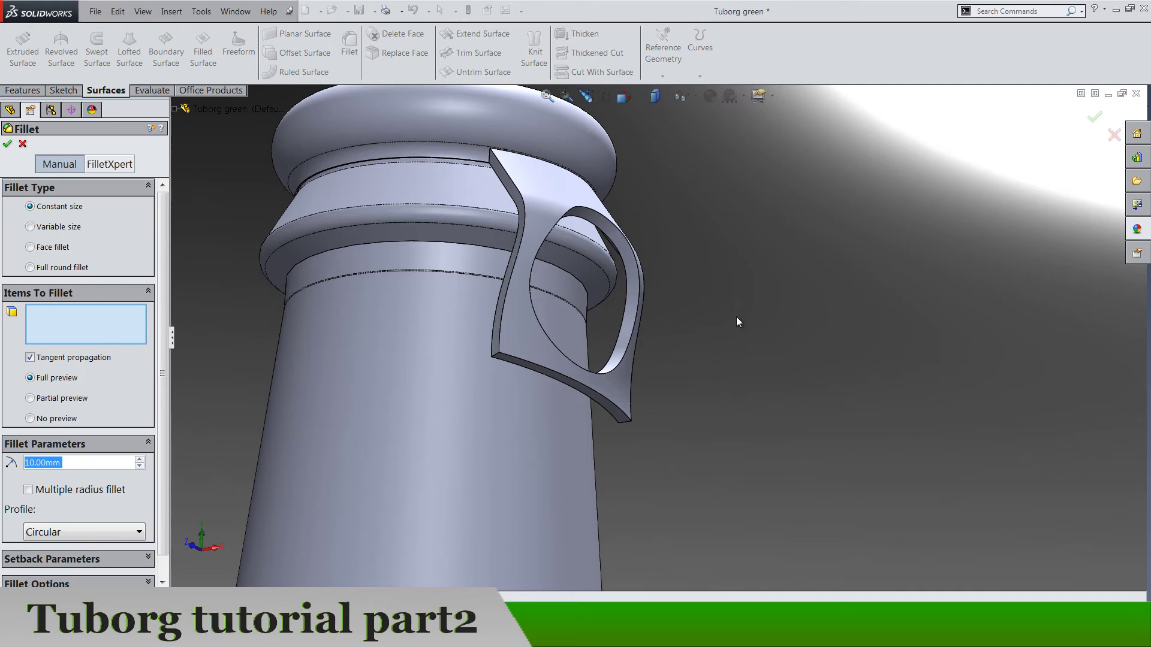
text(6)
key(Return)
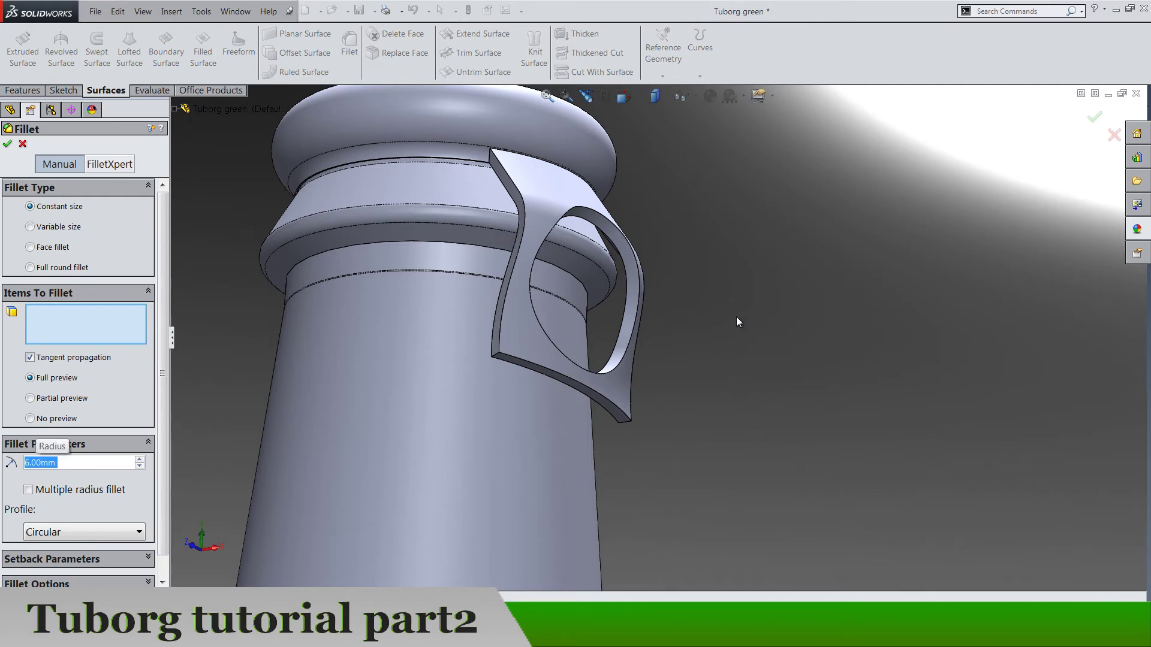
click(495, 358)
click(649, 452)
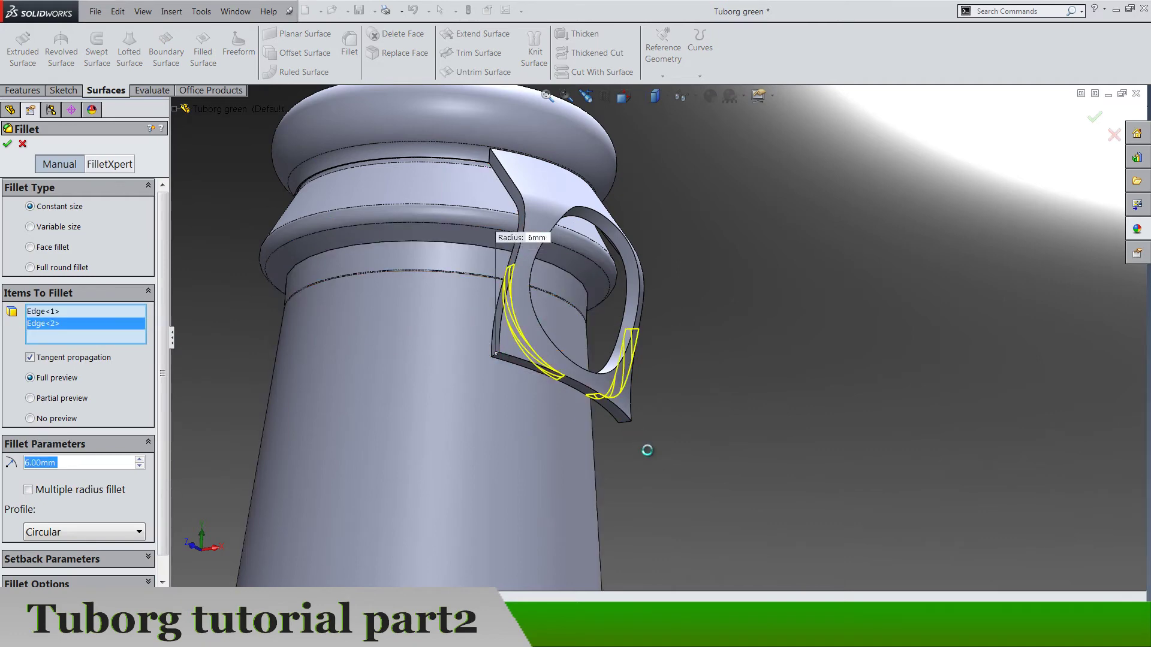
key(Return)
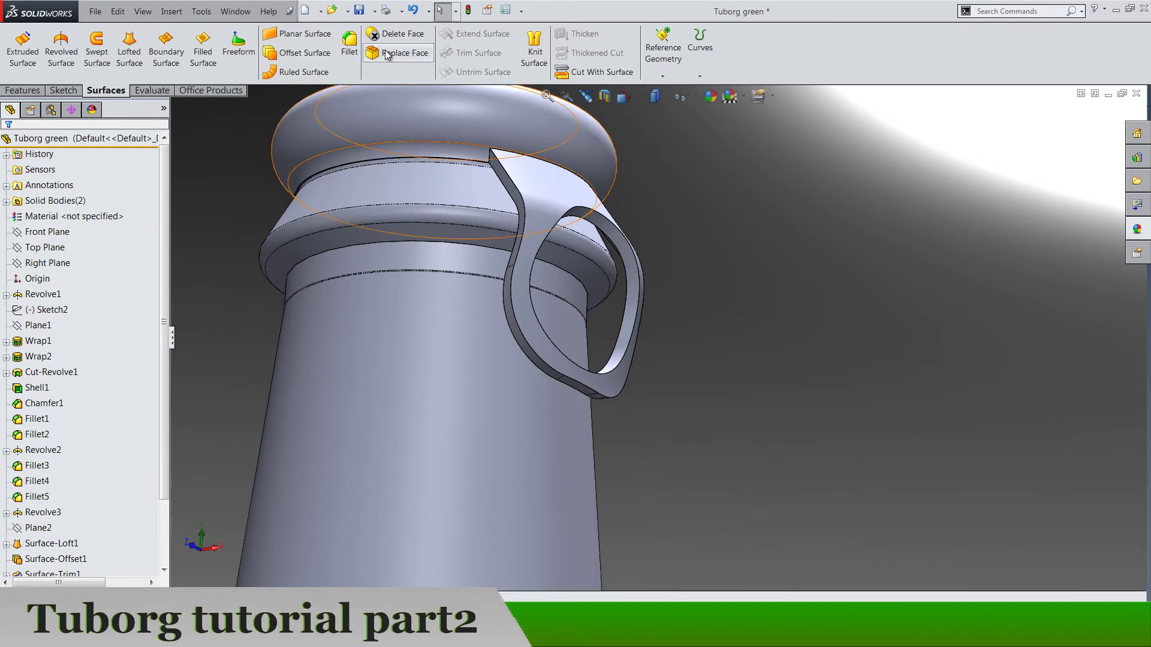
Fillet the tab's outer loop, inner loop and remaining edges at 0.25 mm
click(350, 45)
text(0.25)
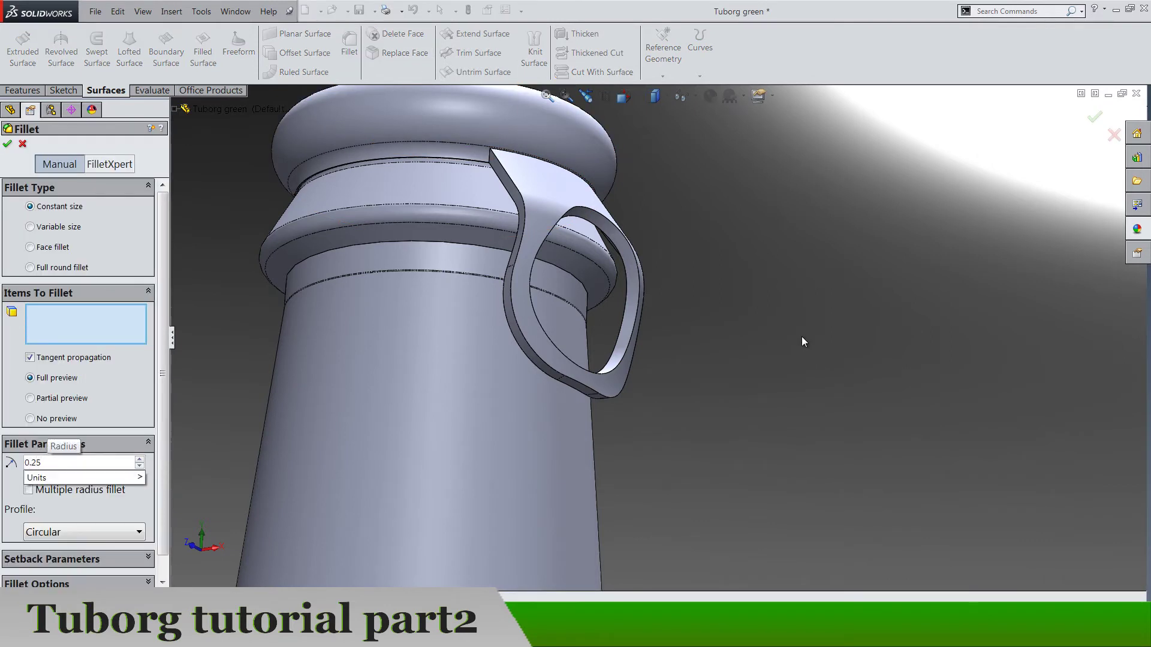
key(Return)
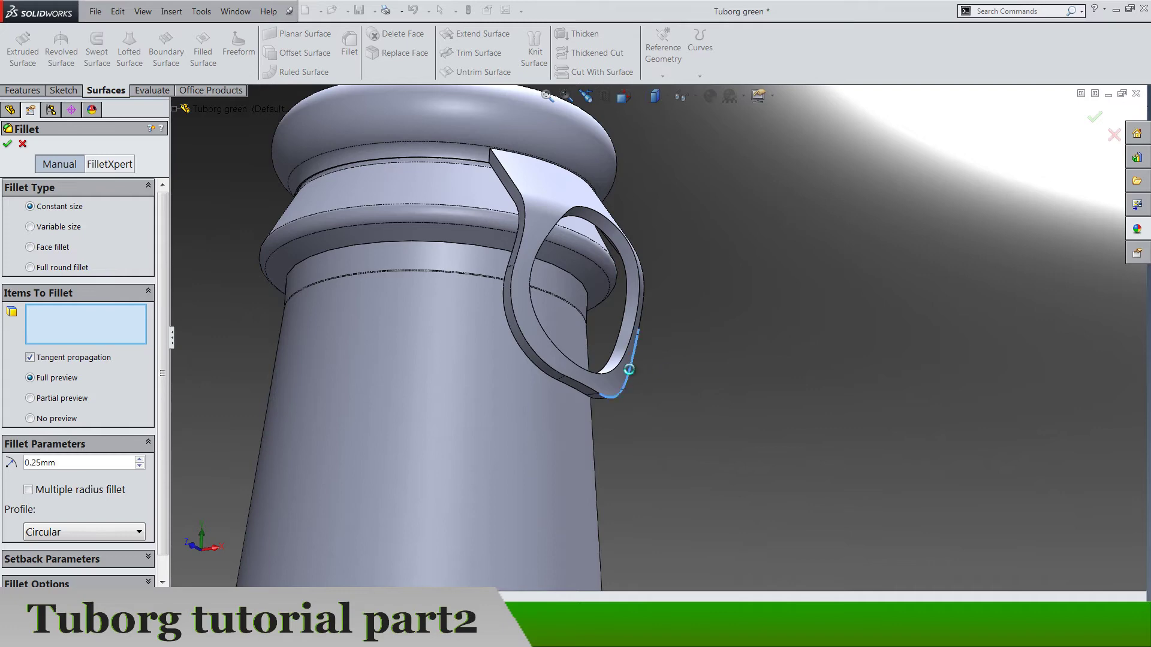
click(621, 366)
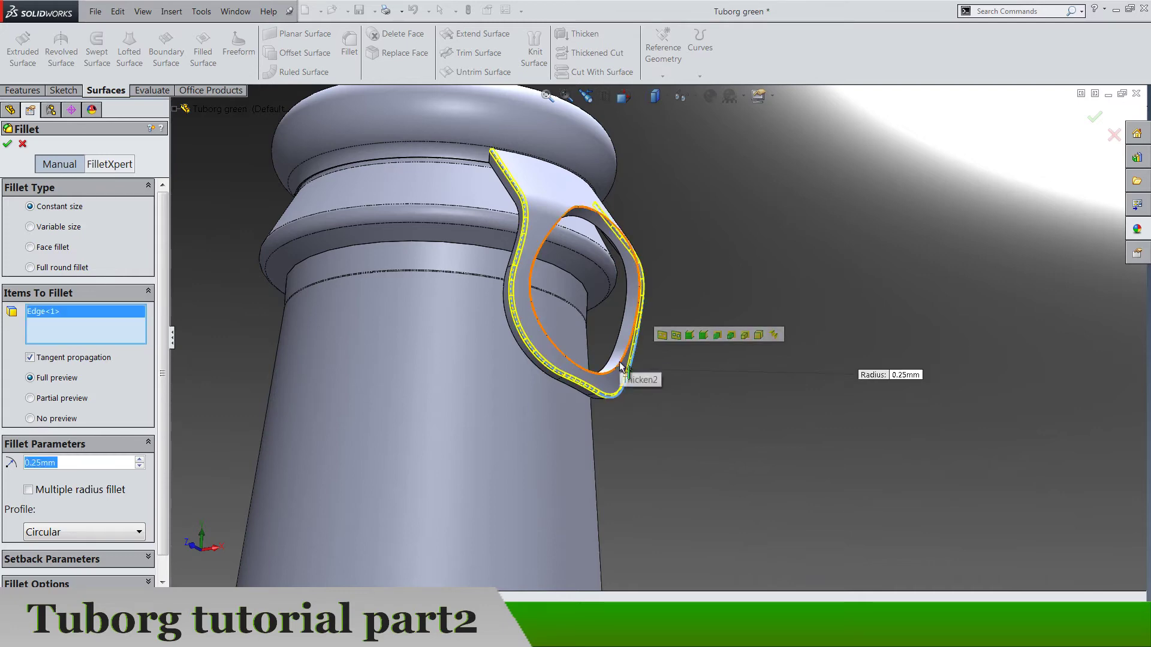
click(612, 360)
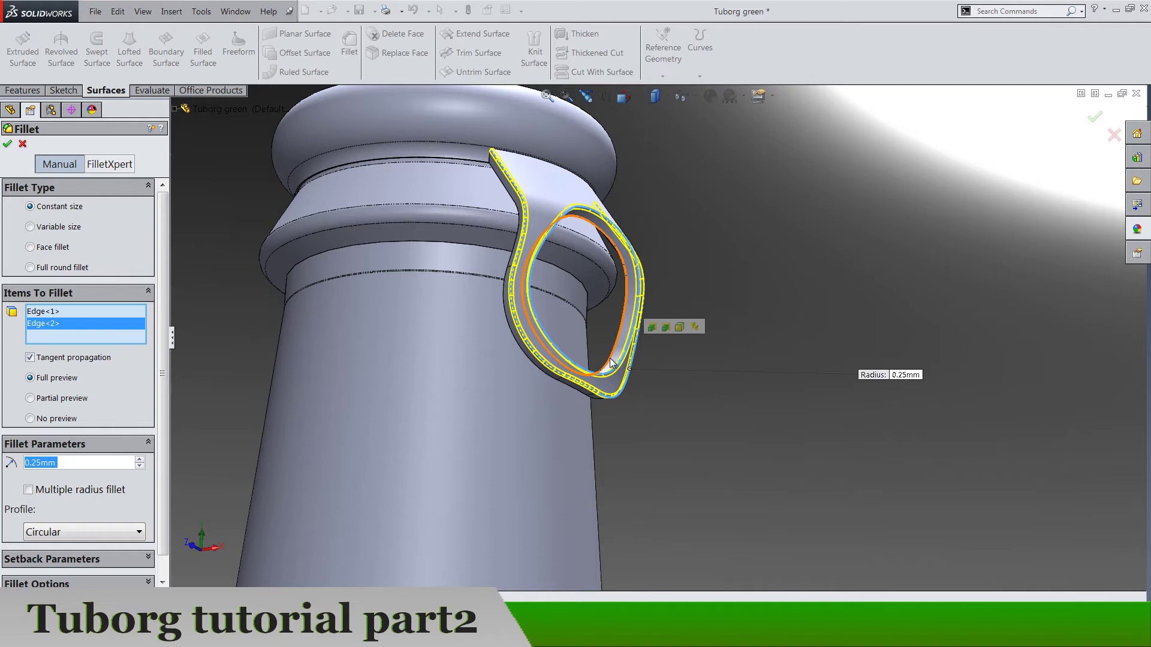
click(504, 299)
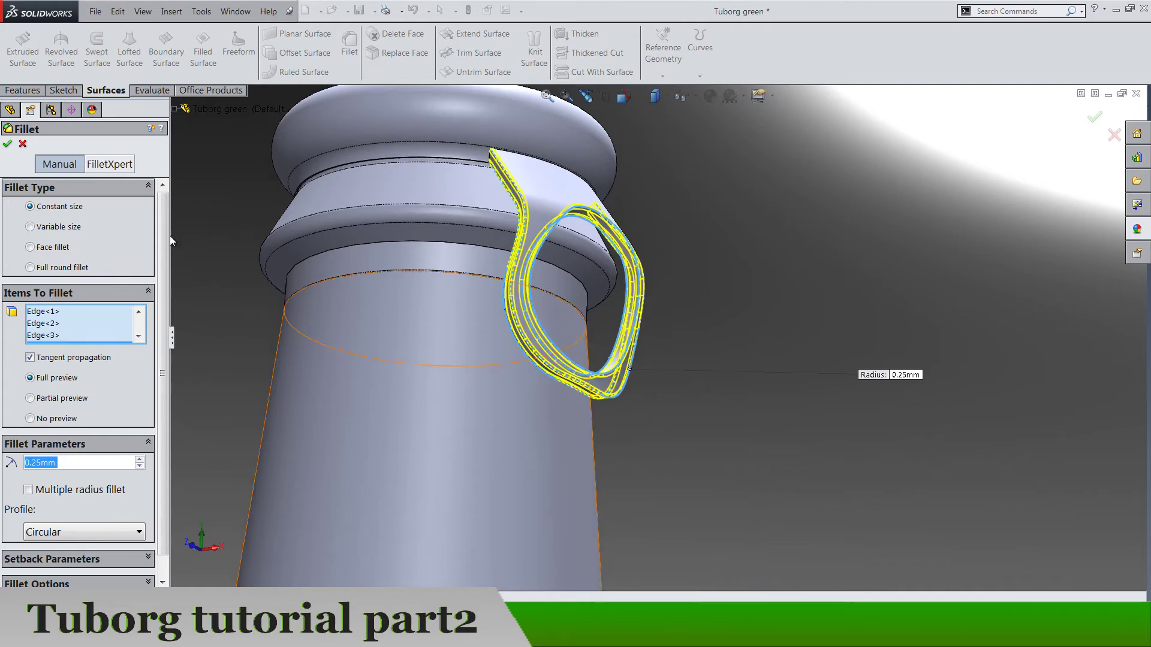
click(7, 144)
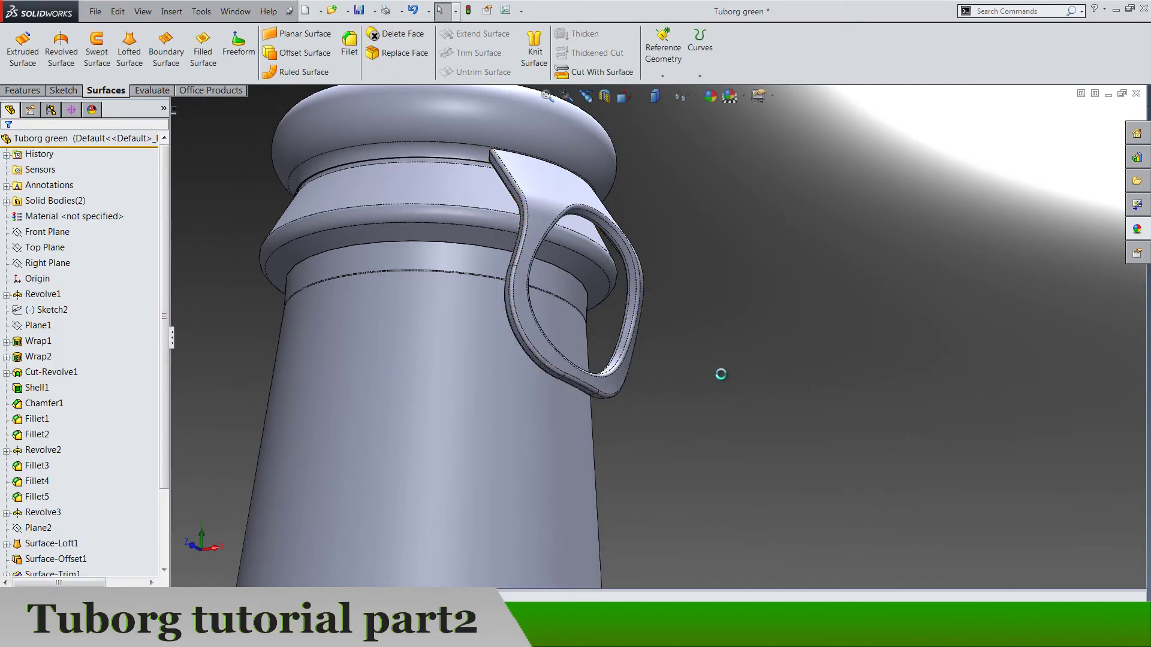
scroll(686, 366, up, 5)
scroll(671, 350, up, 5)
middle_drag(673, 352, 733, 539)
scroll(661, 291, down, 8)
scroll(624, 392, down, 2)
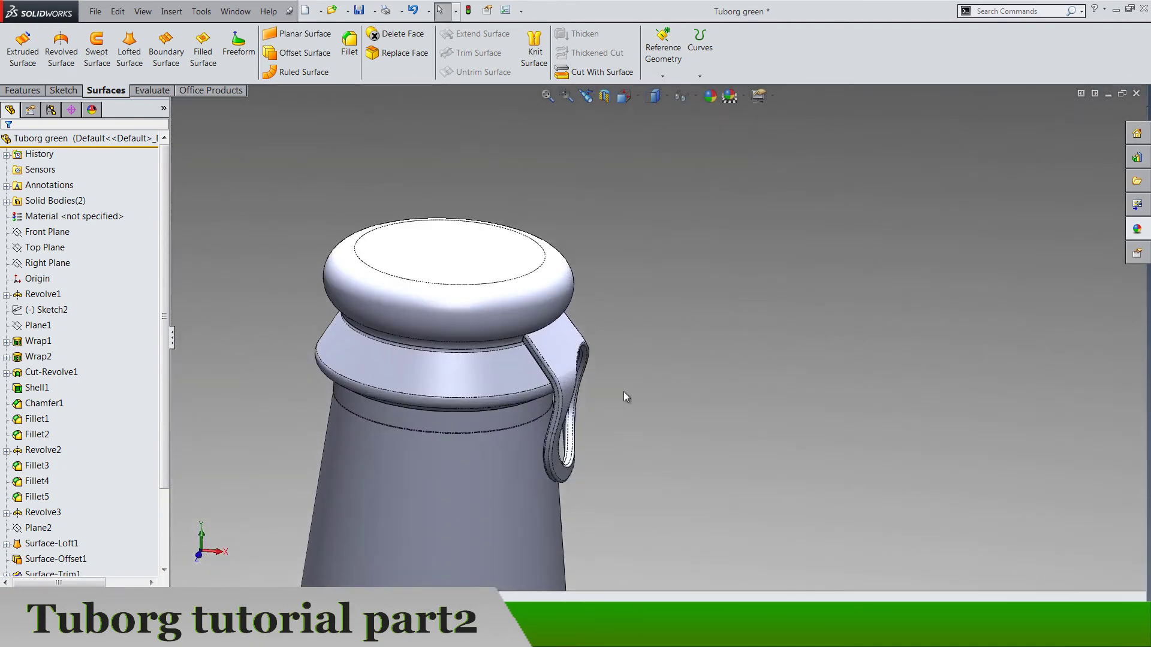
scroll(625, 396, up, 2)
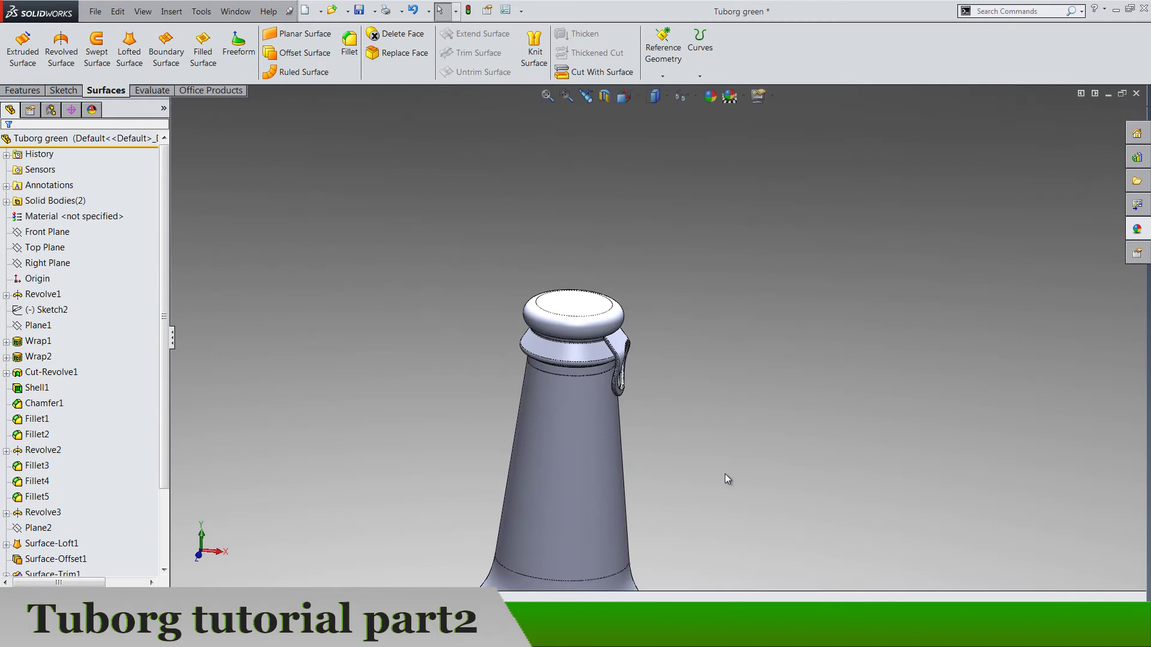
scroll(719, 470, up, 4)
middle_drag(714, 467, 681, 419)
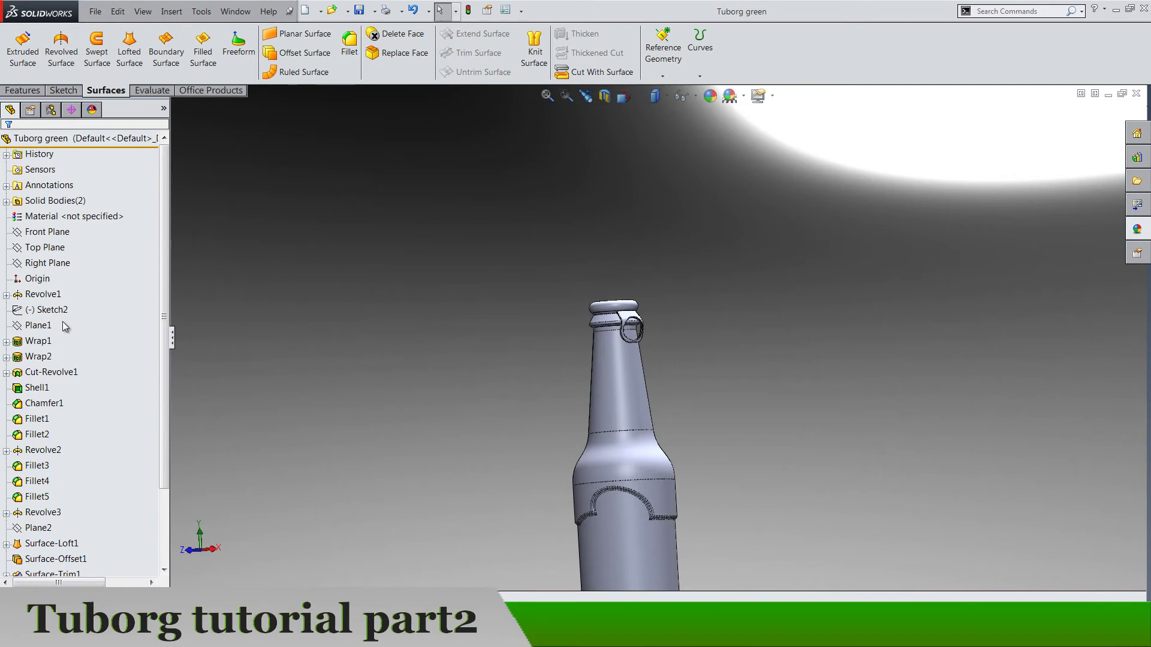
Start a Front Plane sketch and draw a line across the ring tab's strap
right_click(47, 235)
click(57, 225)
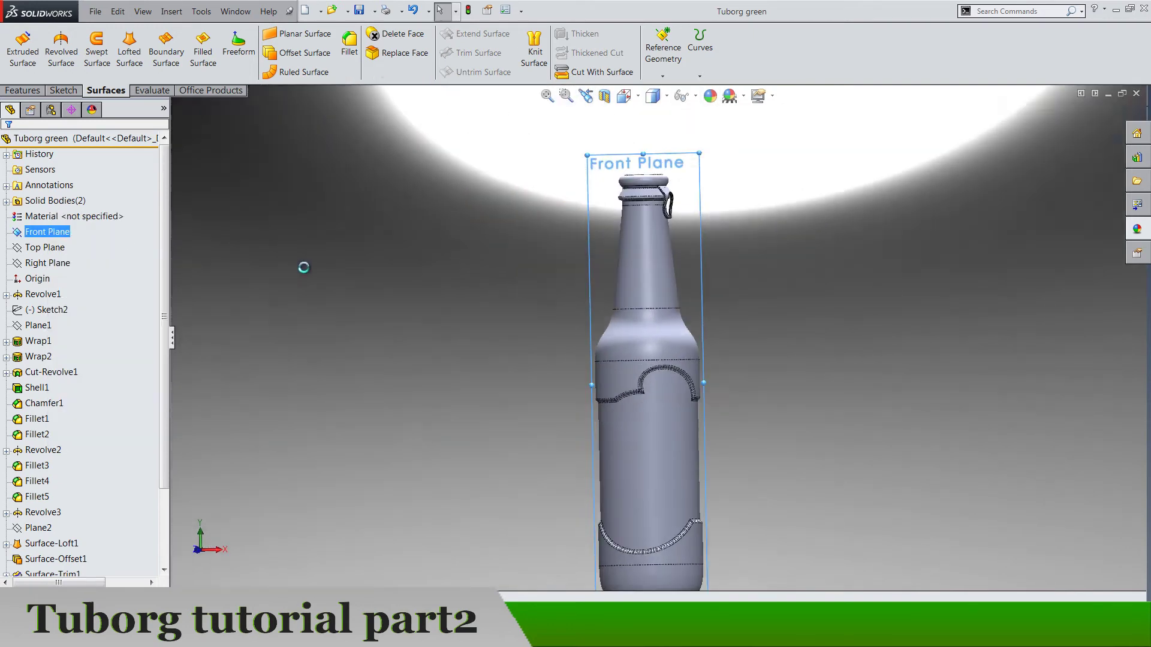
scroll(725, 228, down, 10)
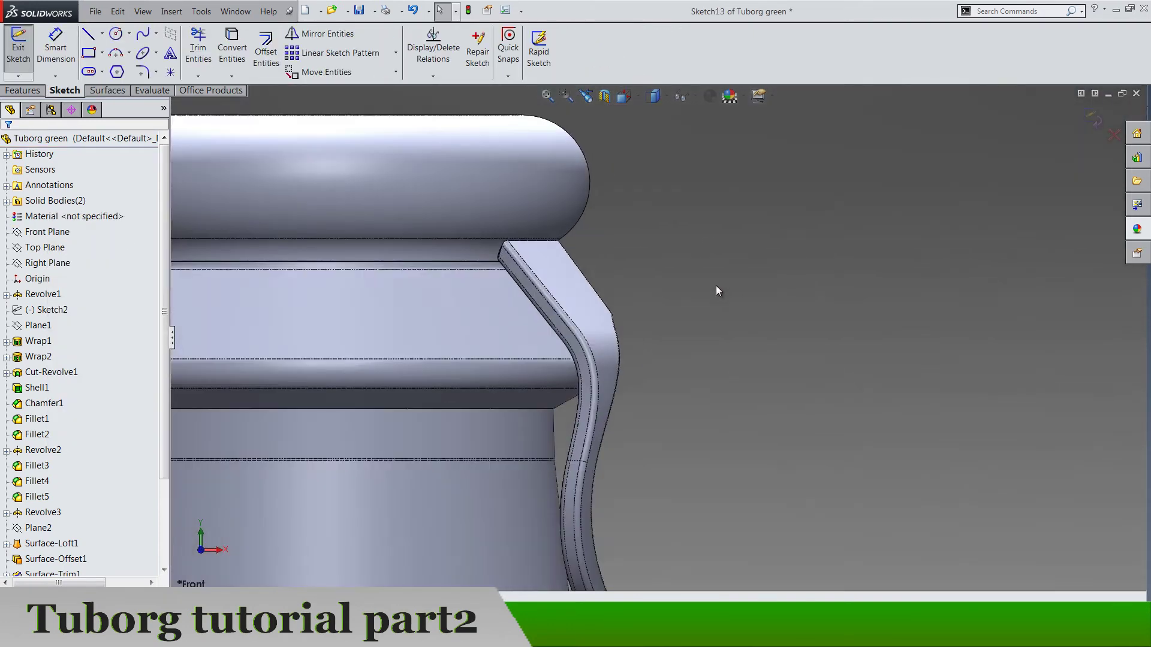
click(88, 34)
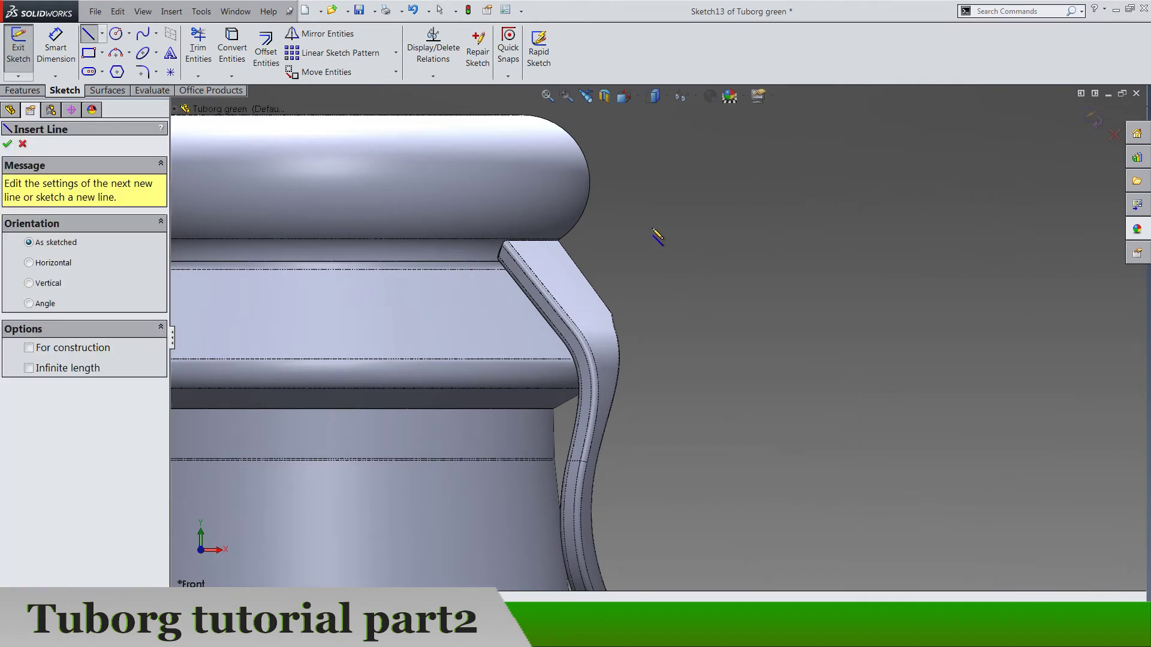
drag(639, 213, 633, 217)
key(Escape)
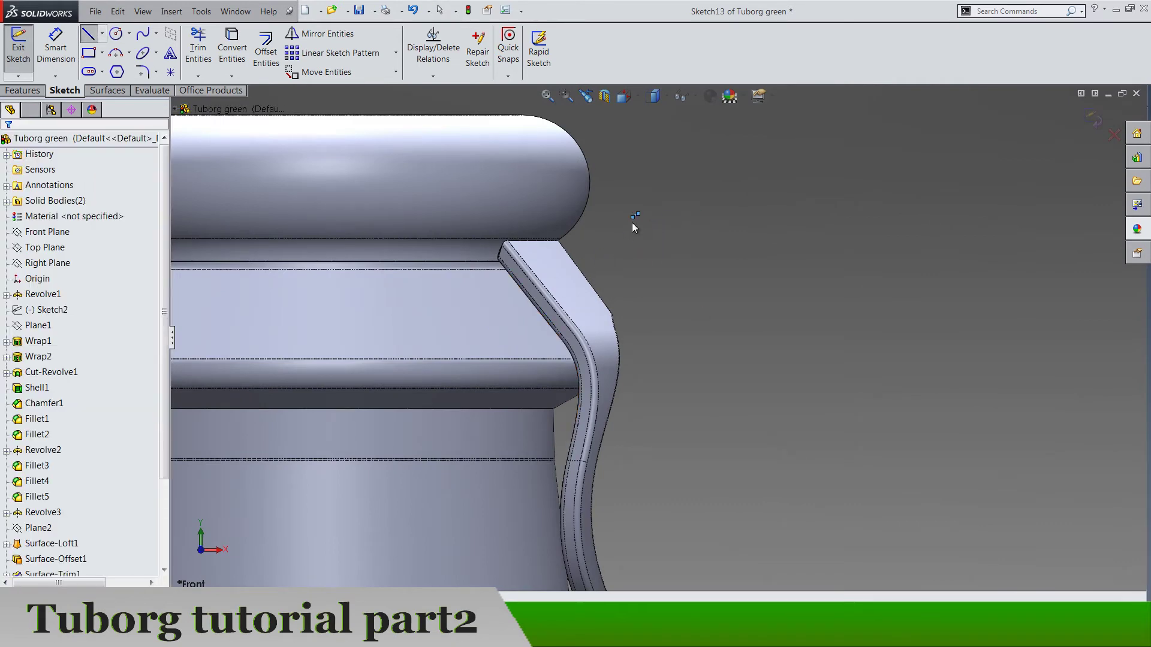
drag(562, 247, 510, 321)
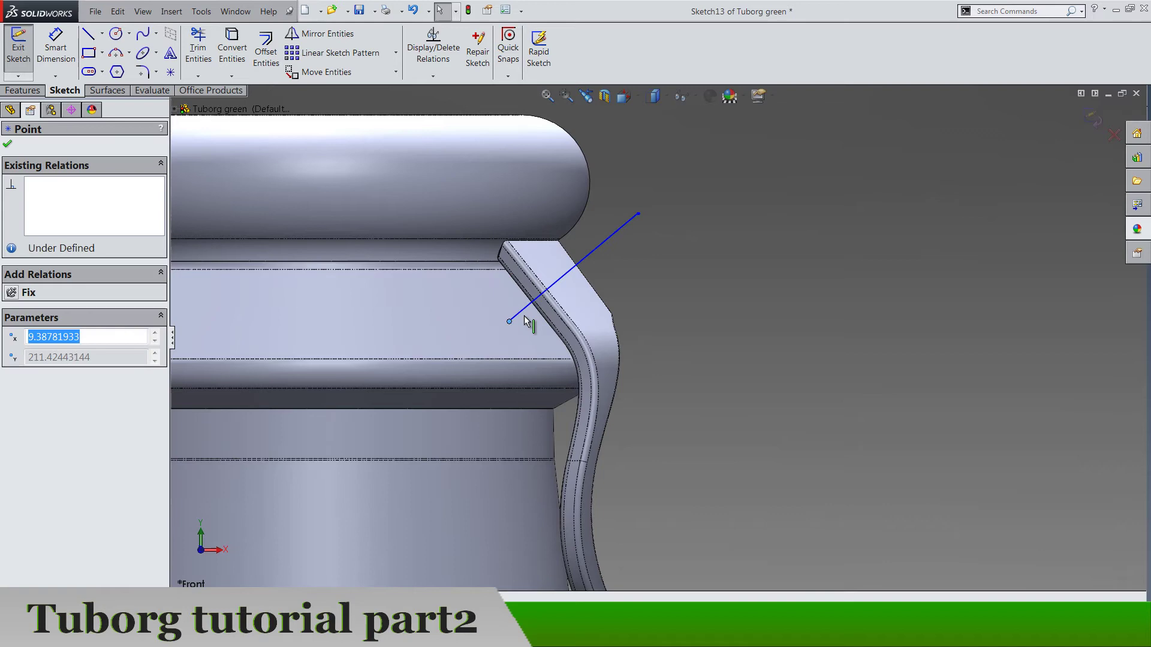
click(624, 298)
scroll(624, 298, down, 4)
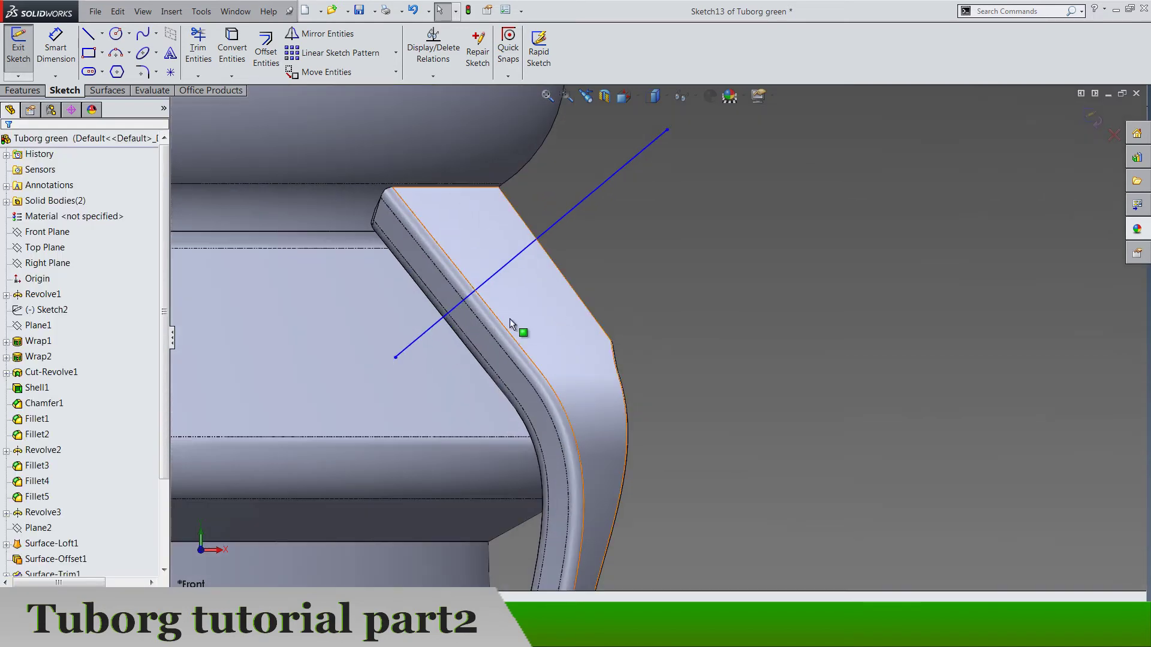
click(472, 315)
ctrl+click(485, 286)
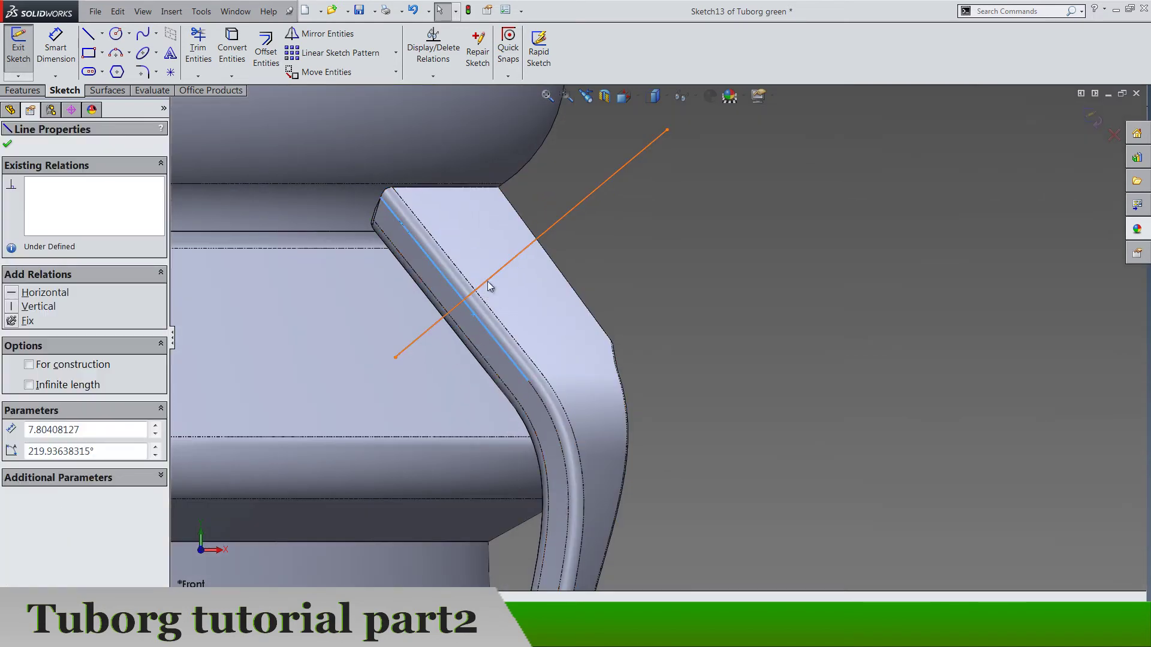
click(565, 256)
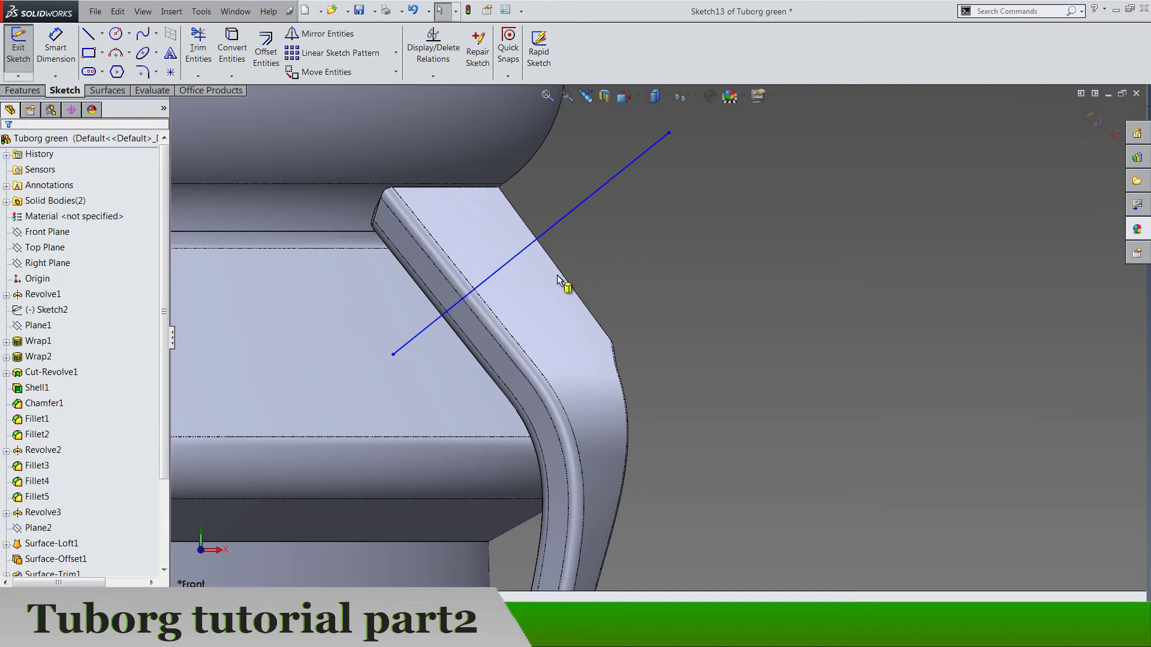
Dimension the line 1.00 mm from the tab edge point and close Sketch13
click(56, 49)
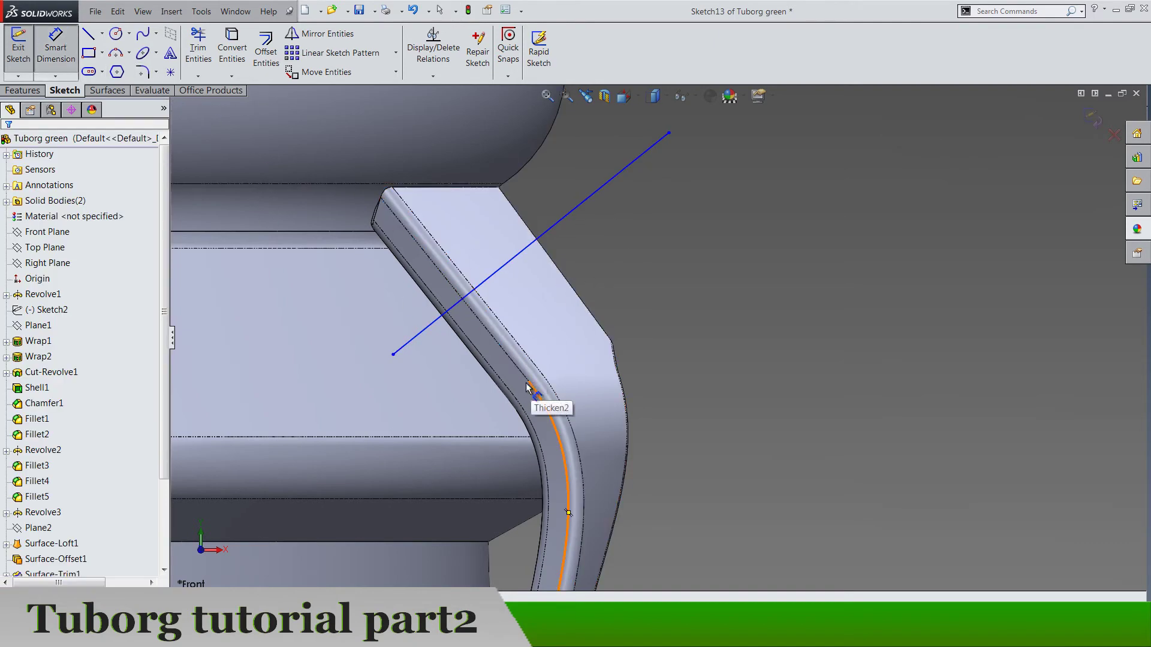
click(501, 279)
click(528, 381)
click(554, 237)
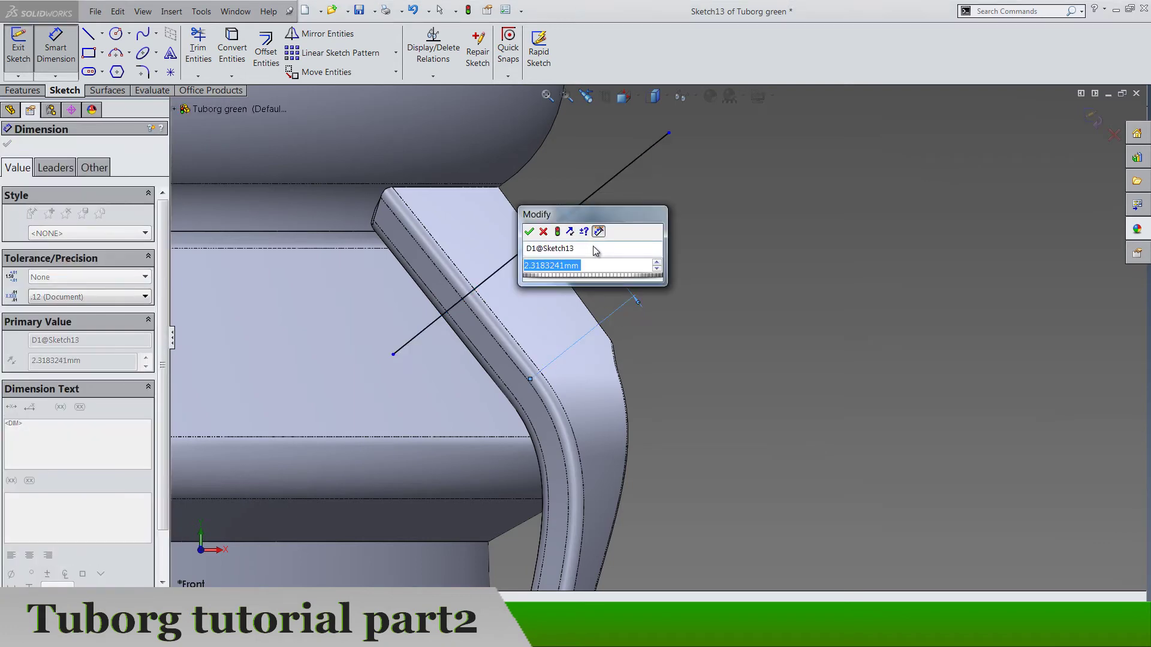
text(1)
key(Return)
click(880, 248)
mouse_move(879, 247)
middle_down()
mouse_move(627, 312)
mouse_move(638, 337)
middle_up()
scroll(627, 312, up, 10)
key(ctrl+b)
scroll(653, 330, down, 3)
Start a Split Line projection of Sketch13 and select the first three ring tab faces
scroll(638, 336, down, 5)
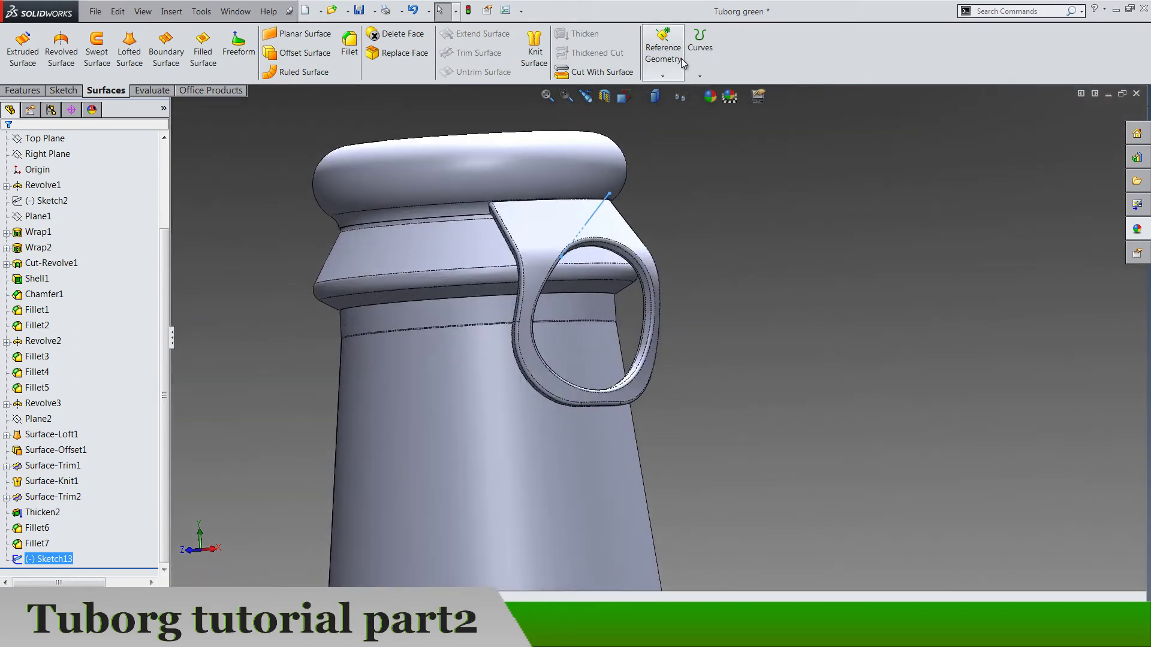
click(700, 76)
click(714, 93)
middle_drag(669, 247, 734, 244)
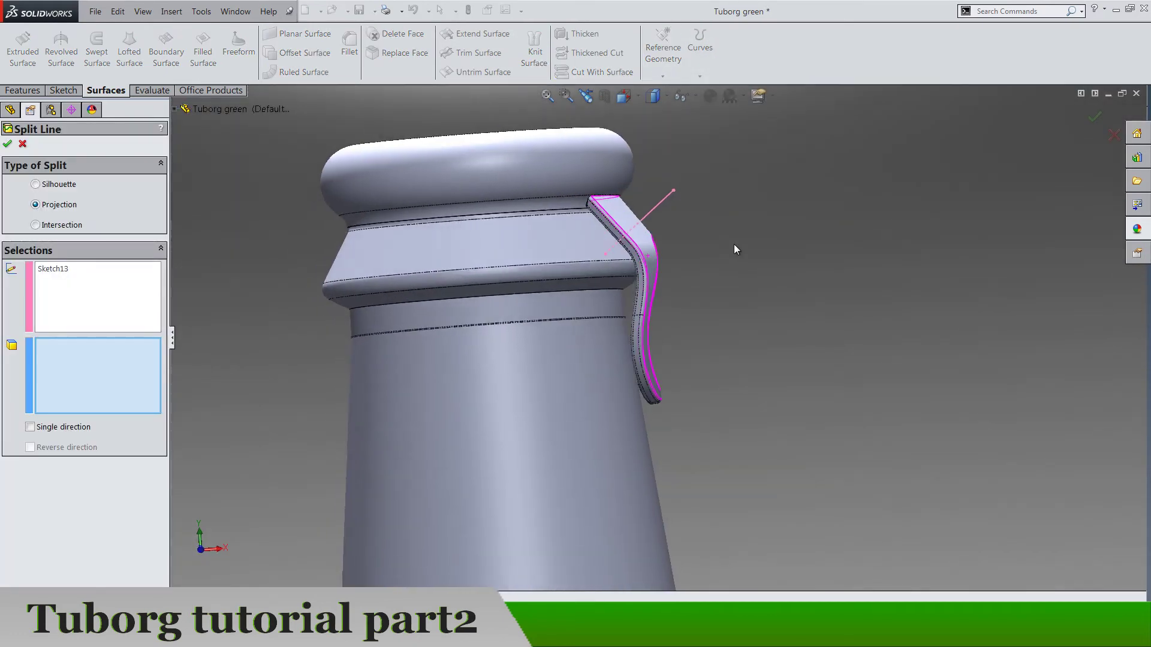
scroll(610, 254, down, 4)
click(559, 262)
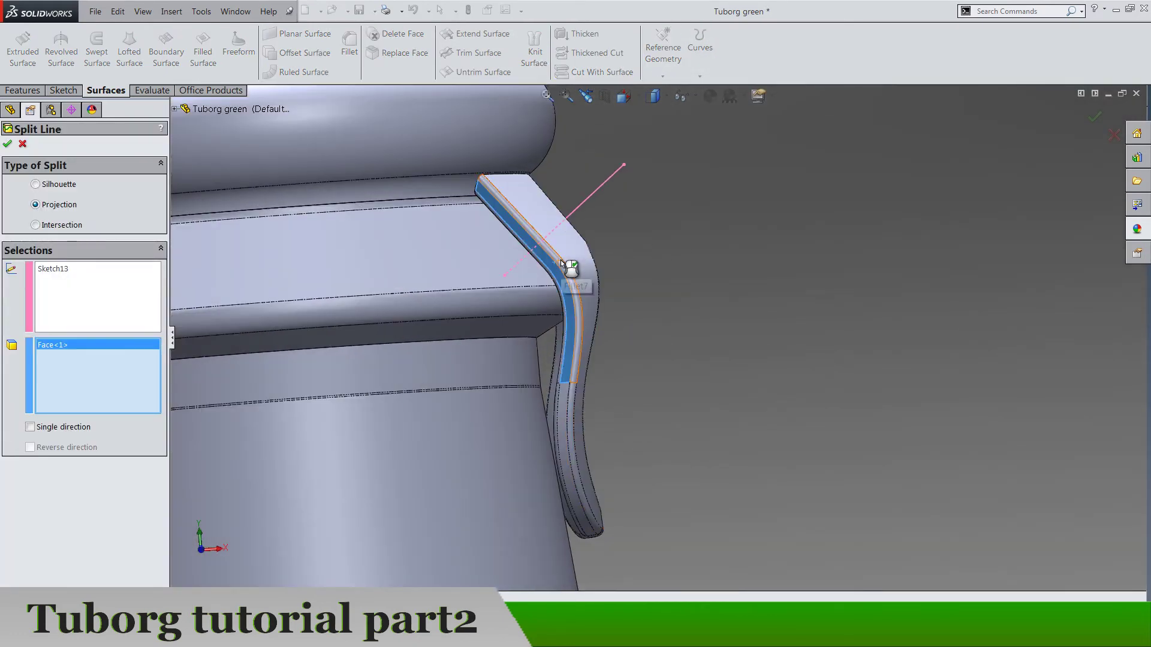
click(567, 263)
click(572, 267)
Deselect two wrongly picked lower faces and add the tab's upper outer face
middle_drag(591, 292, 595, 400)
scroll(594, 400, down, 5)
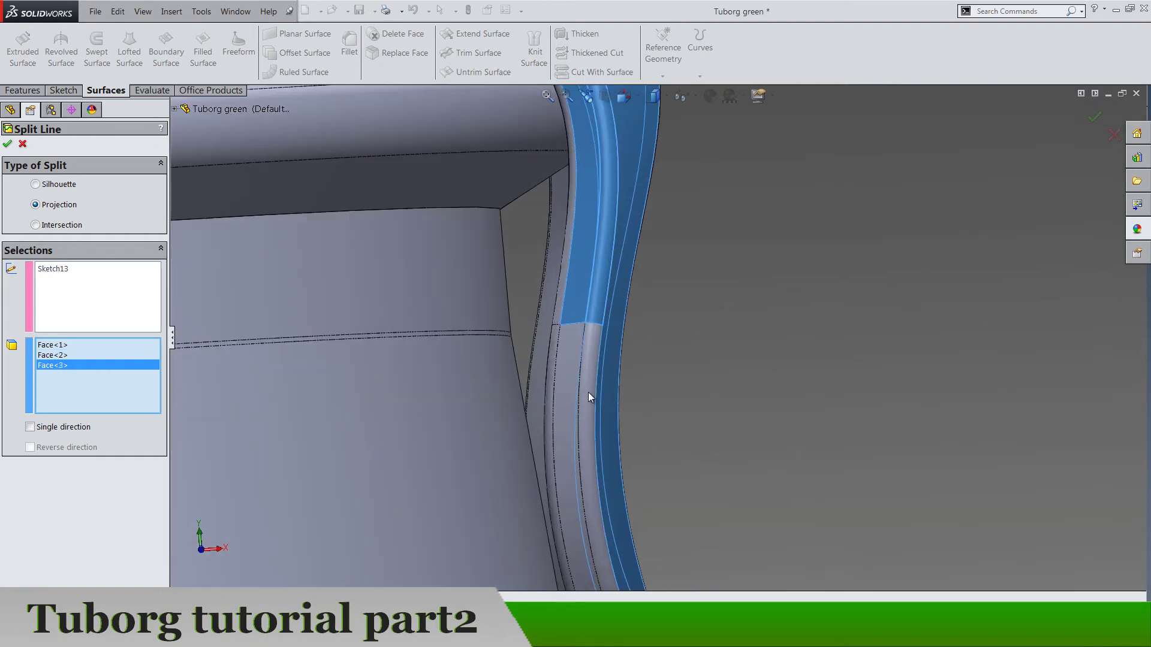
click(551, 361)
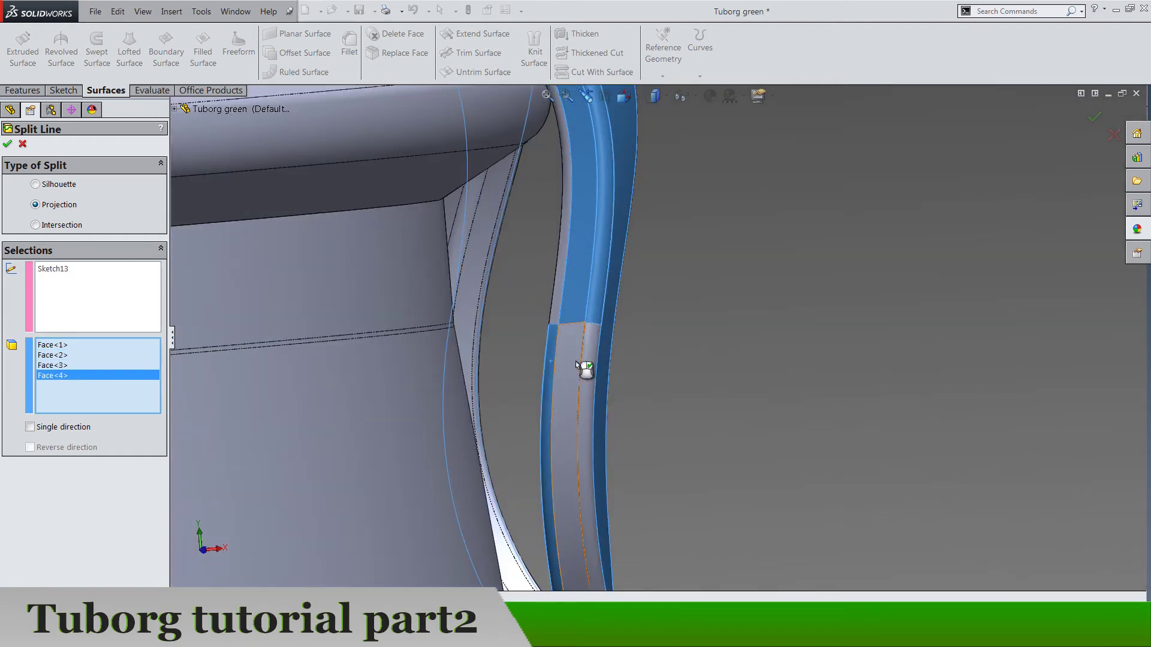
click(575, 361)
click(554, 361)
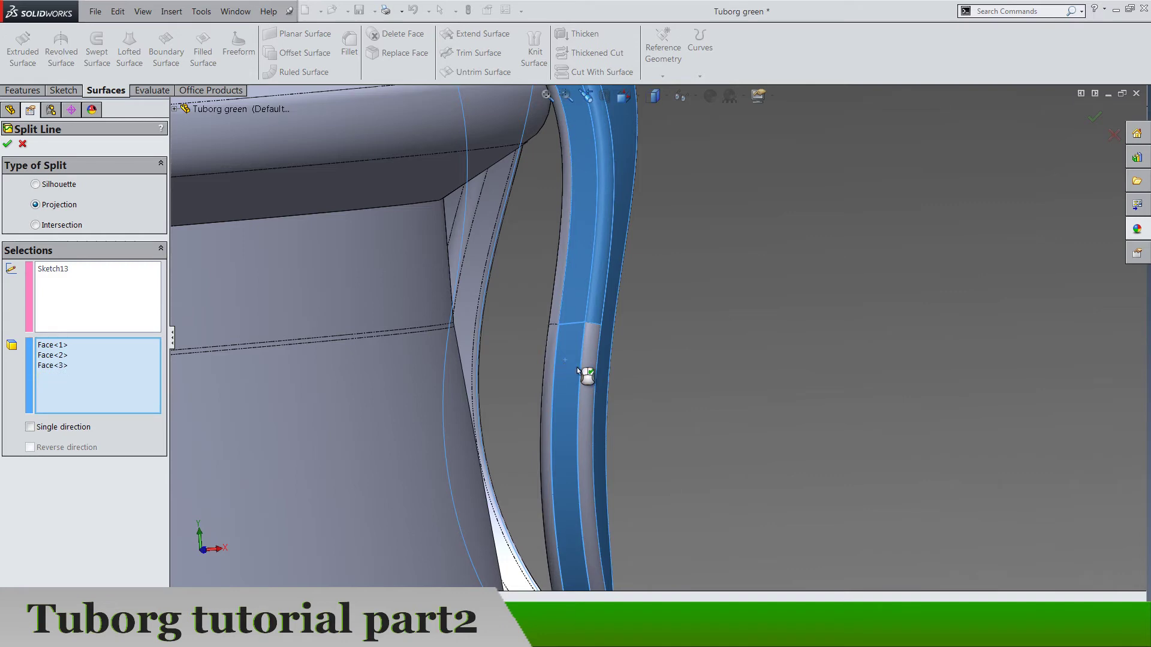
click(579, 365)
scroll(596, 355, up, 3)
scroll(595, 353, up, 3)
scroll(638, 326, down, 8)
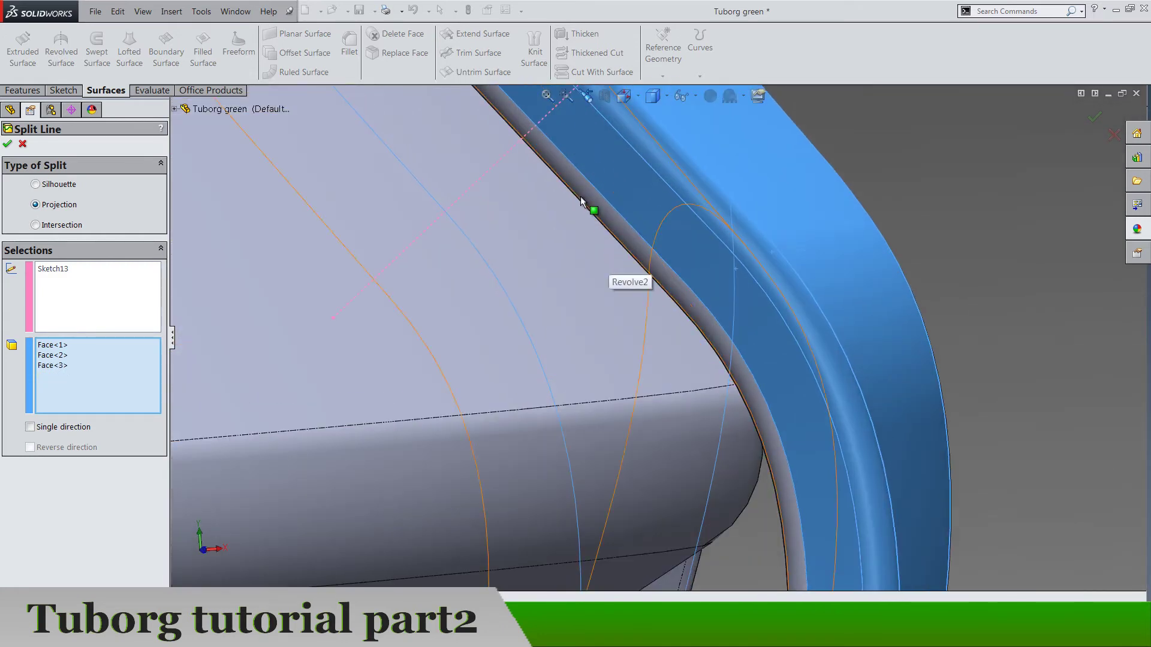
click(603, 219)
Add the remaining ring tab faces, including the upper corner, to the split targets
scroll(770, 307, up, 5)
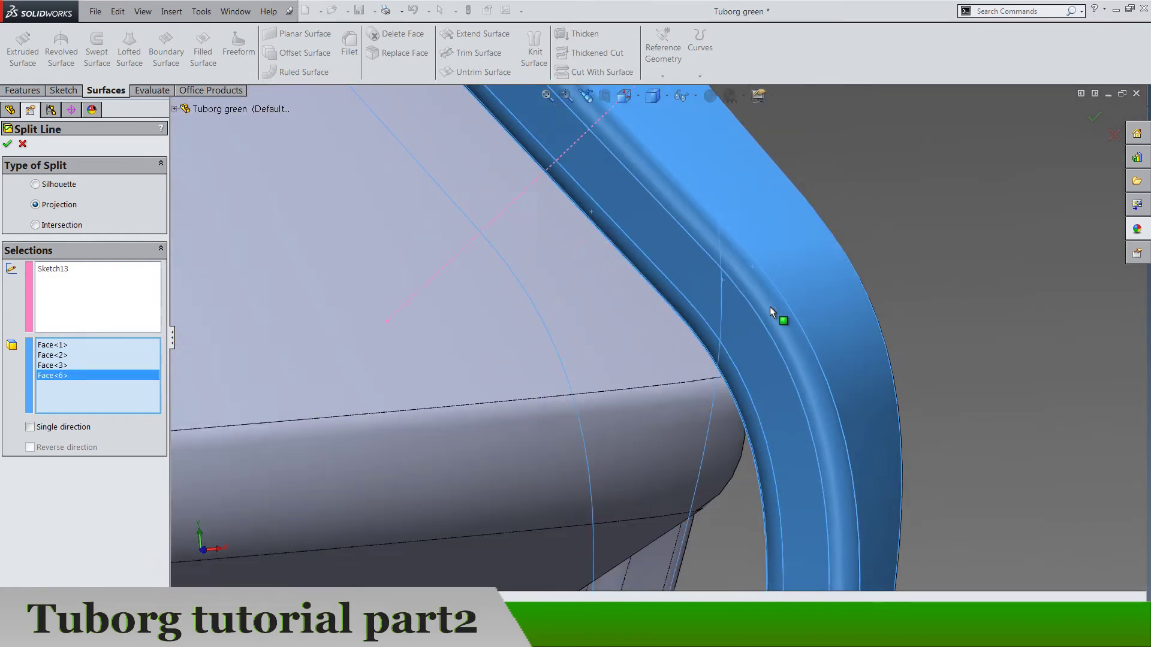
middle_drag(786, 354, 554, 392)
scroll(386, 408, up, 7)
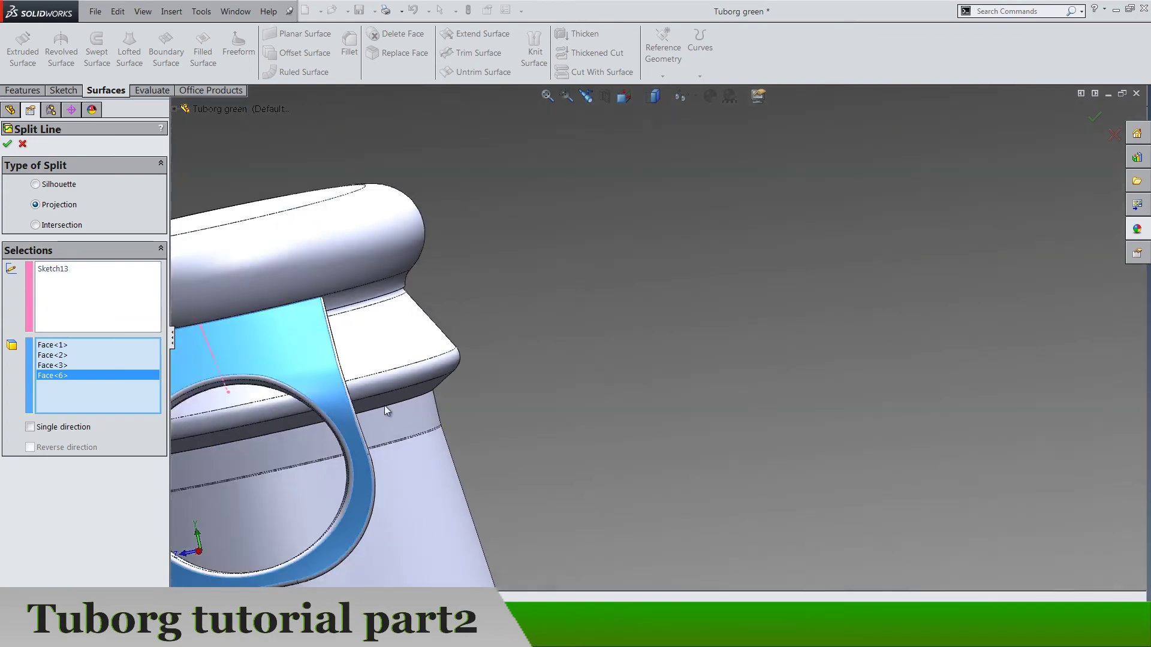
middle_drag(387, 410, 258, 423)
scroll(444, 393, down, 2)
scroll(540, 336, down, 6)
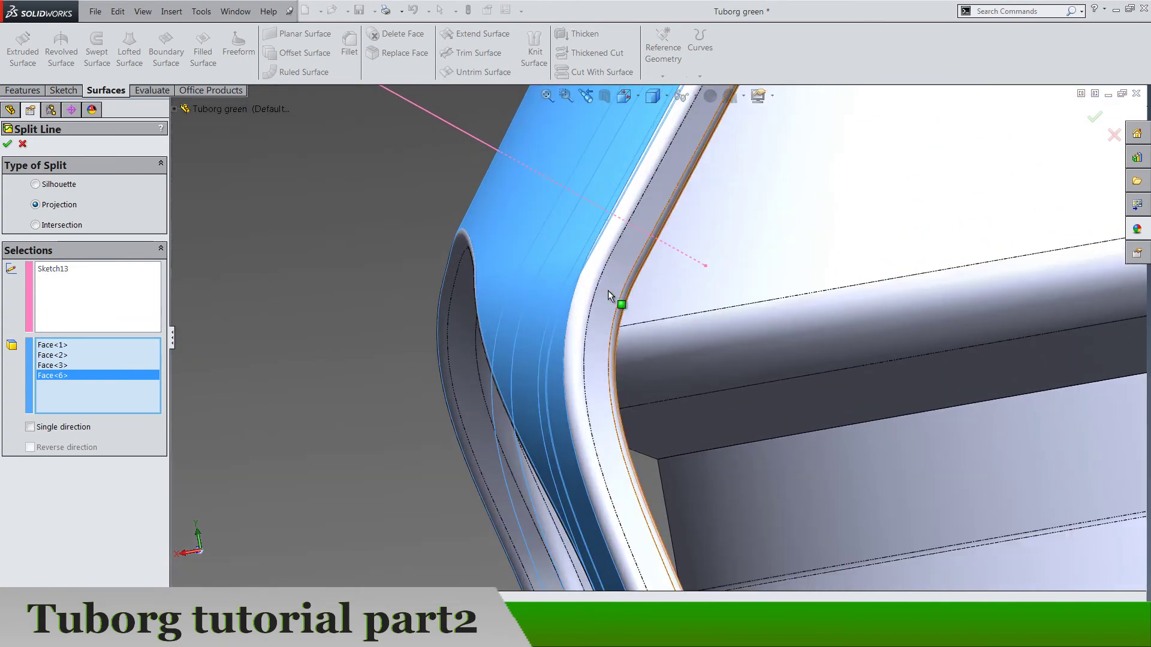
click(610, 286)
click(609, 288)
click(623, 293)
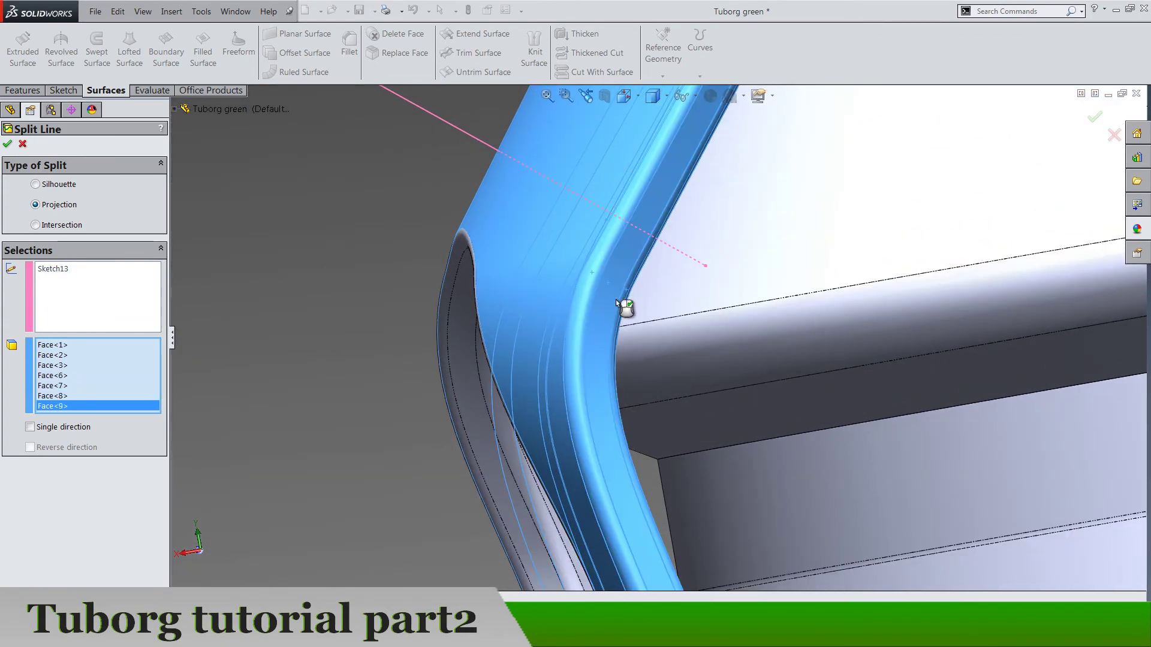
scroll(613, 298, up, 5)
middle_drag(596, 294, 575, 282)
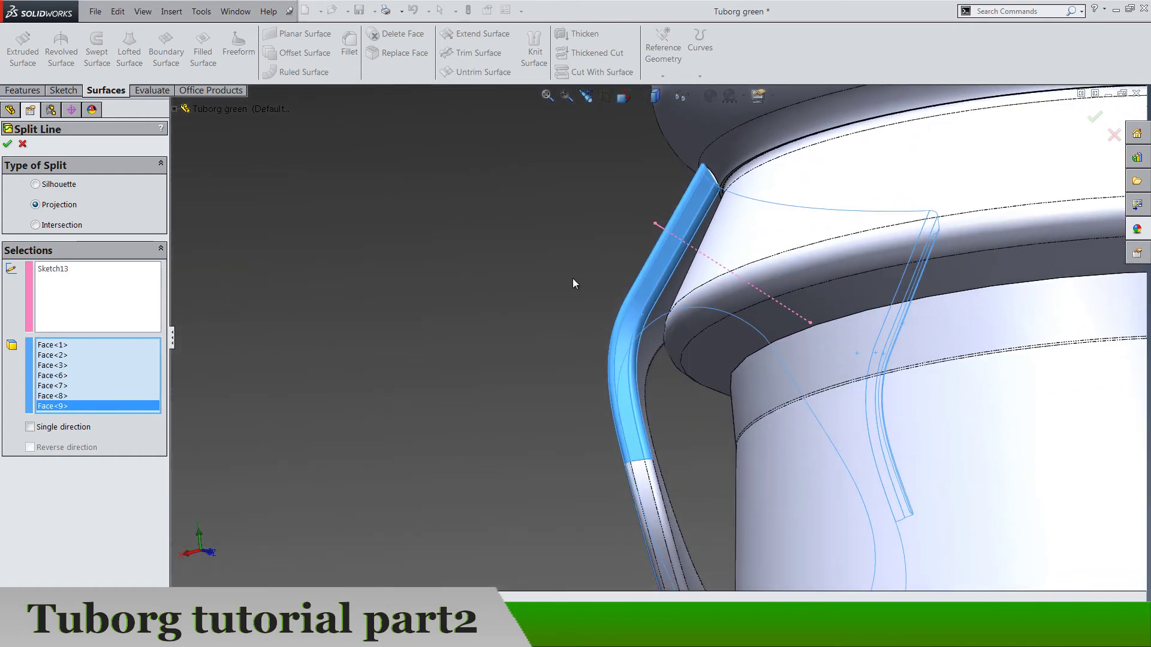
click(678, 303)
scroll(547, 337, up, 5)
middle_drag(563, 357, 970, 374)
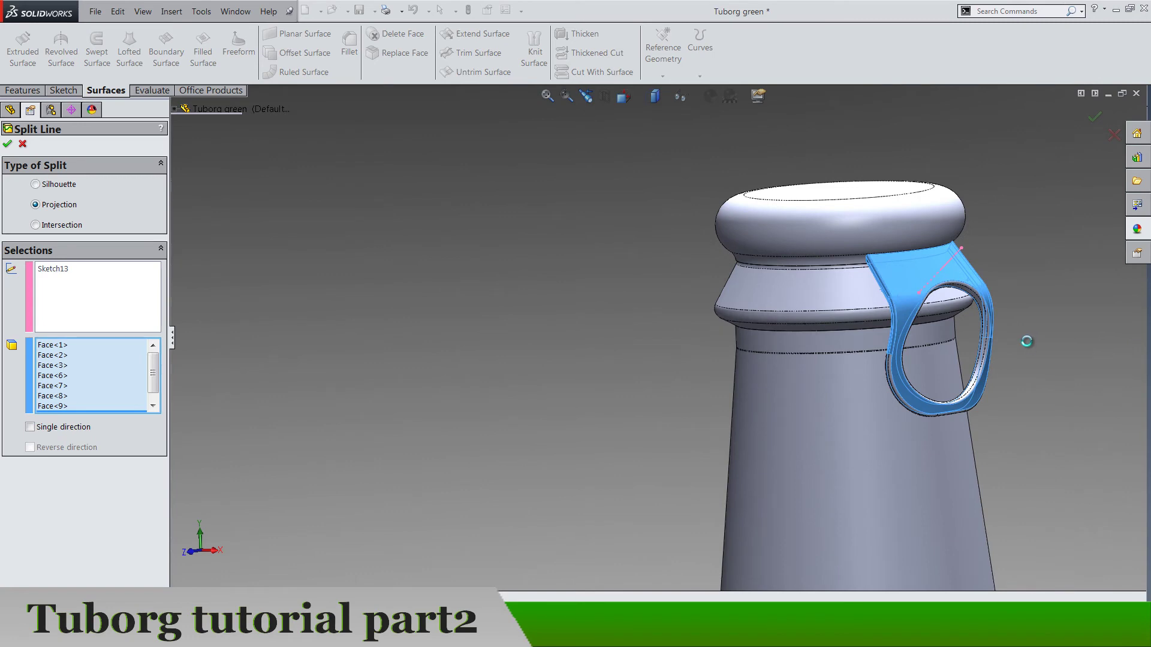
Zoom and orbit to inspect the full Tuborg bottle from several sides
scroll(1027, 341, down, 3)
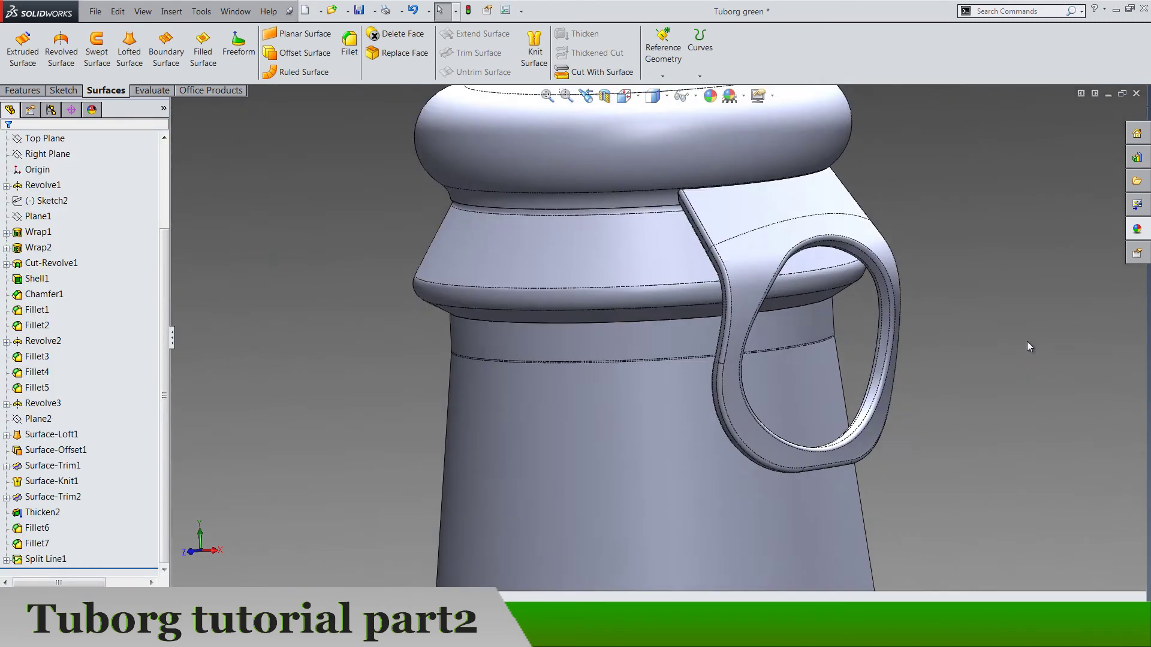
scroll(675, 228, down, 3)
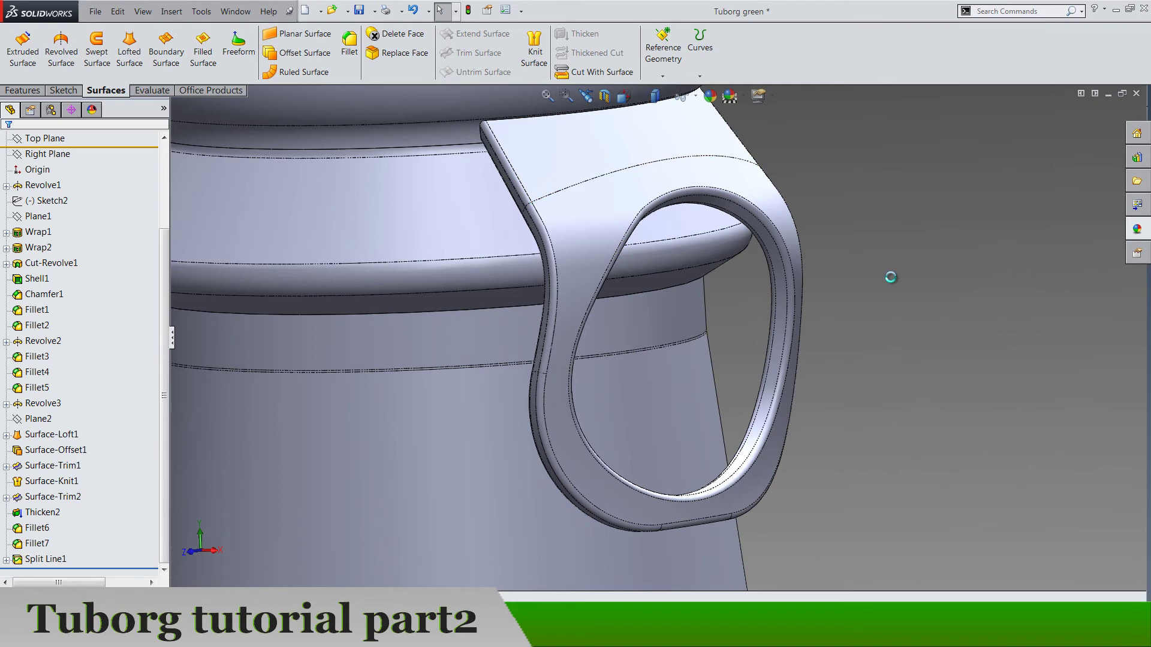
scroll(891, 277, up, 5)
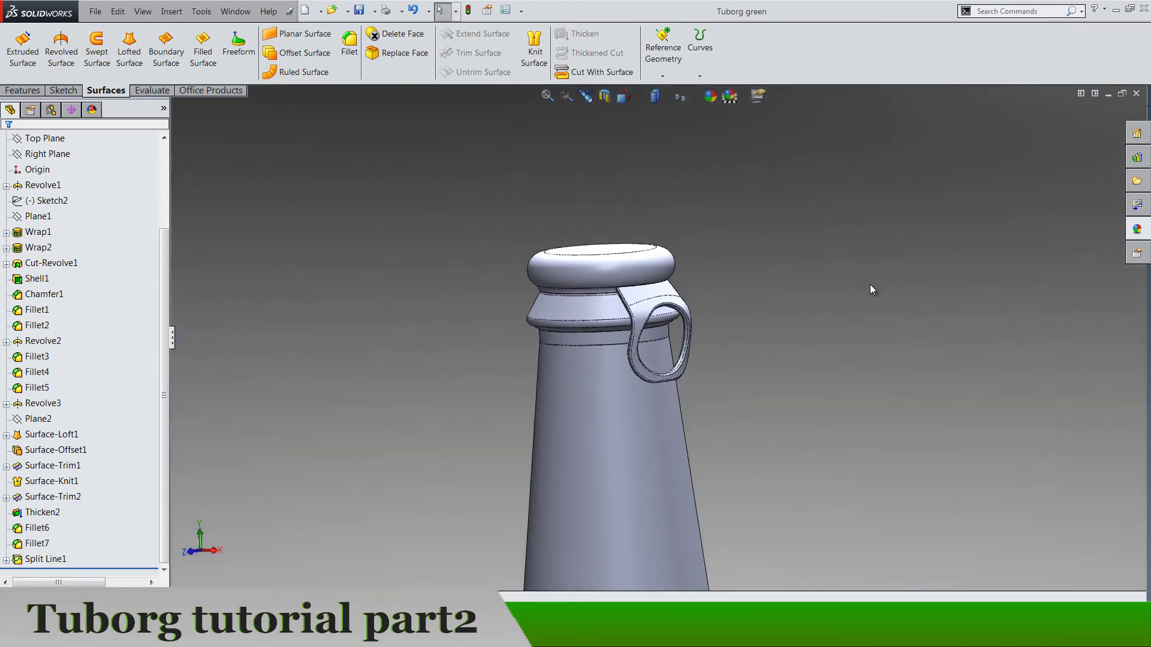
scroll(869, 284, up, 10)
middle_drag(685, 429, 706, 438)
scroll(706, 439, down, 4)
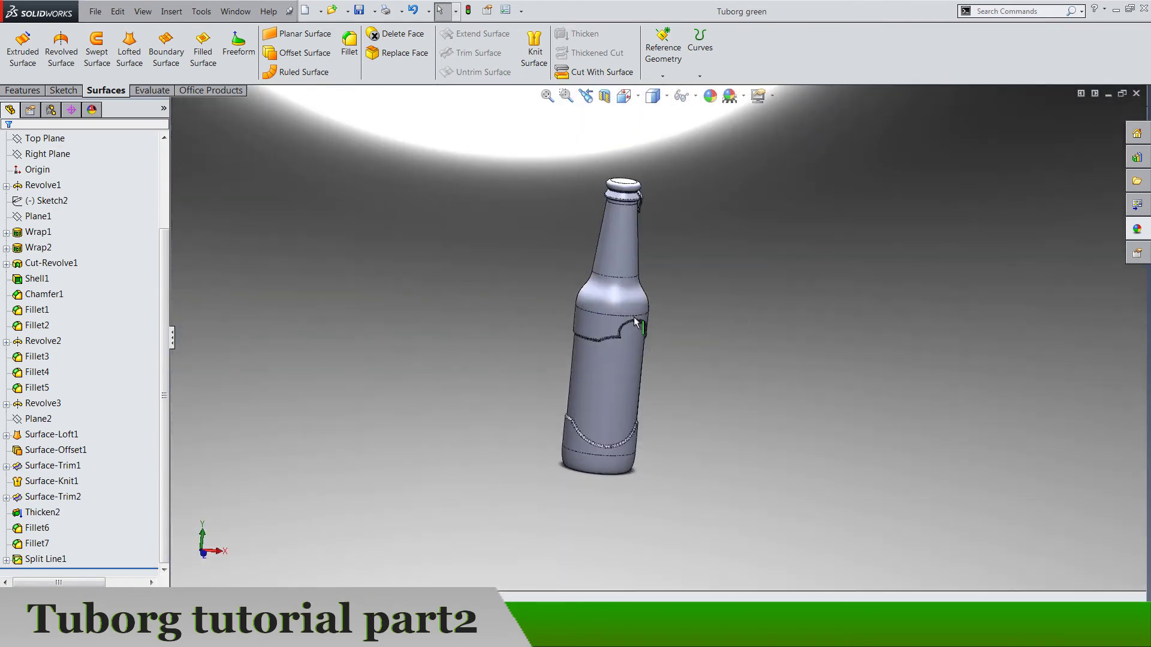
middle_drag(722, 380, 545, 397)
scroll(122, 426, up, 3)
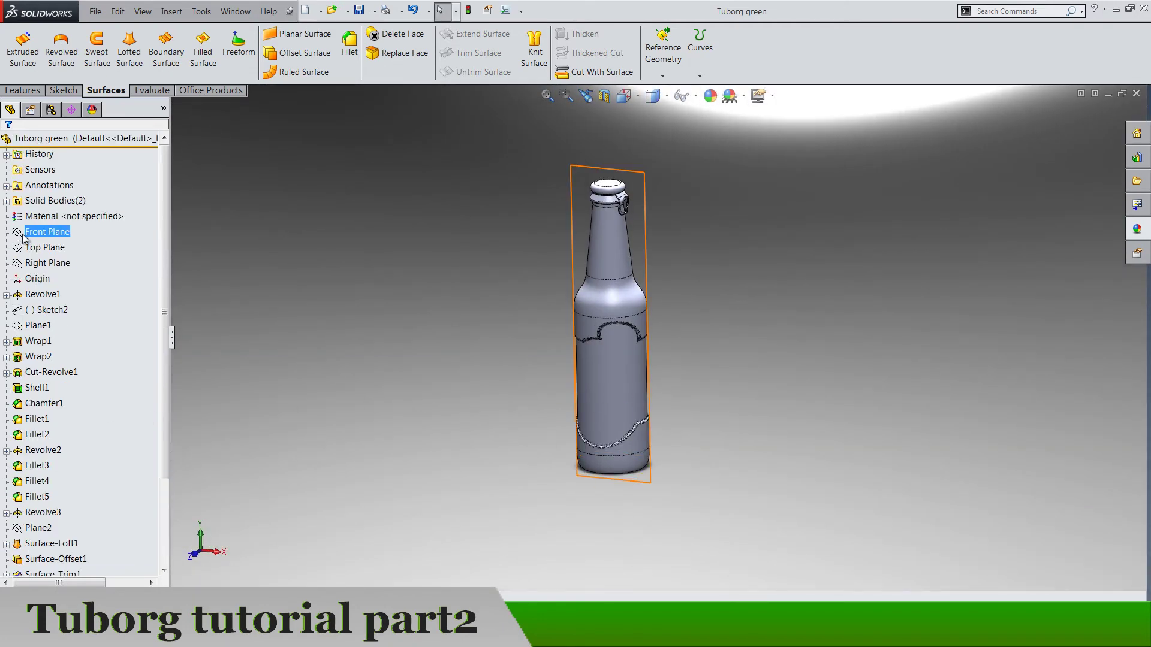
Start a Front Plane sketch and draw a three-point arc across the bottle shoulder
right_click(25, 235)
click(30, 218)
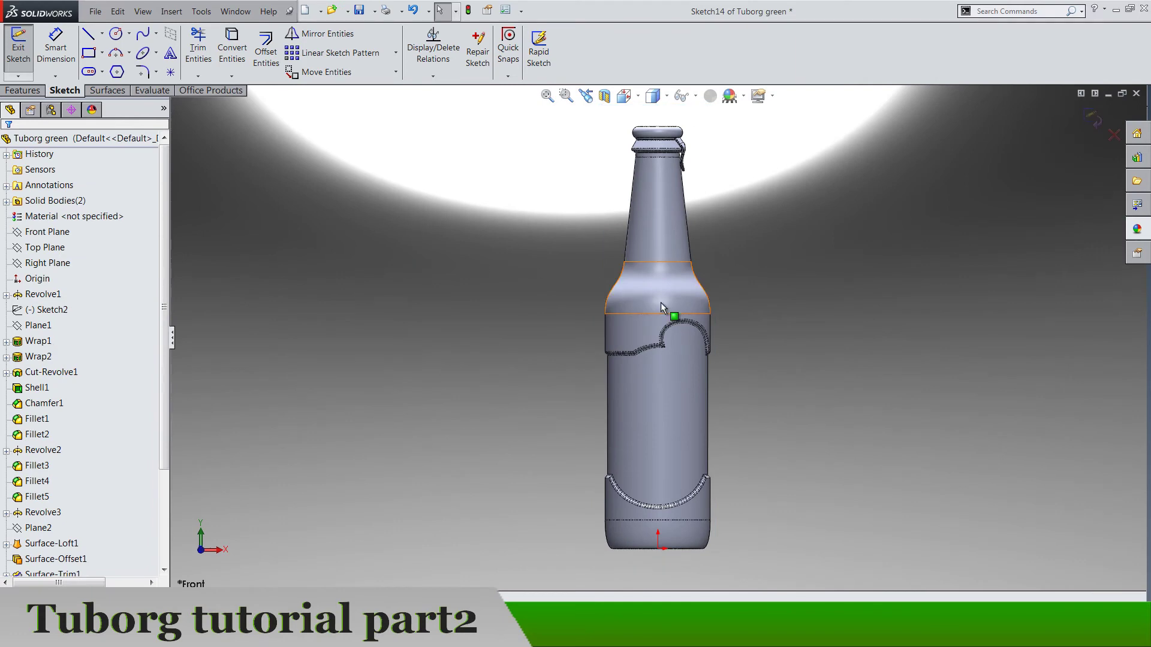
scroll(661, 304, down, 5)
click(116, 53)
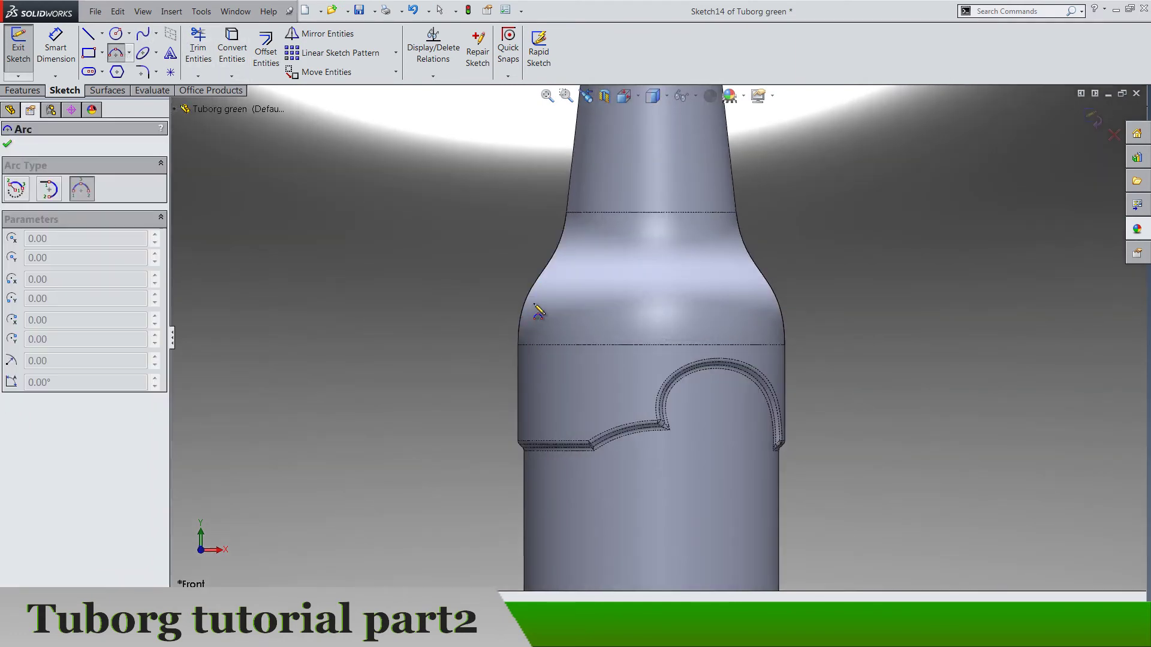
click(497, 281)
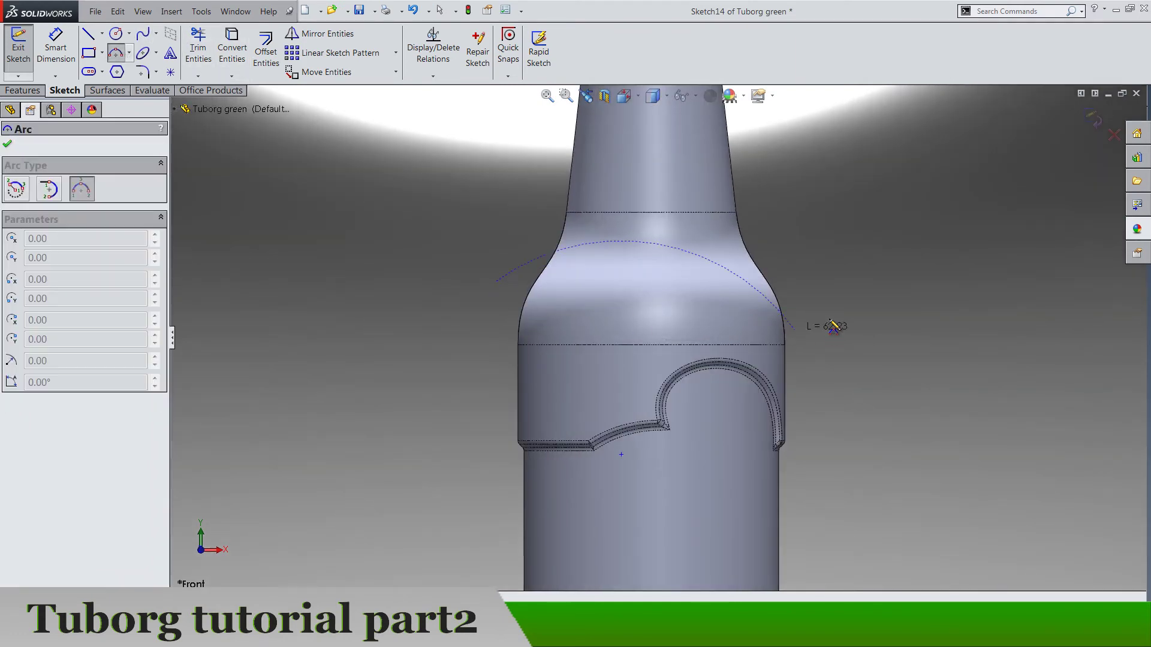
click(845, 292)
click(719, 323)
key(Escape)
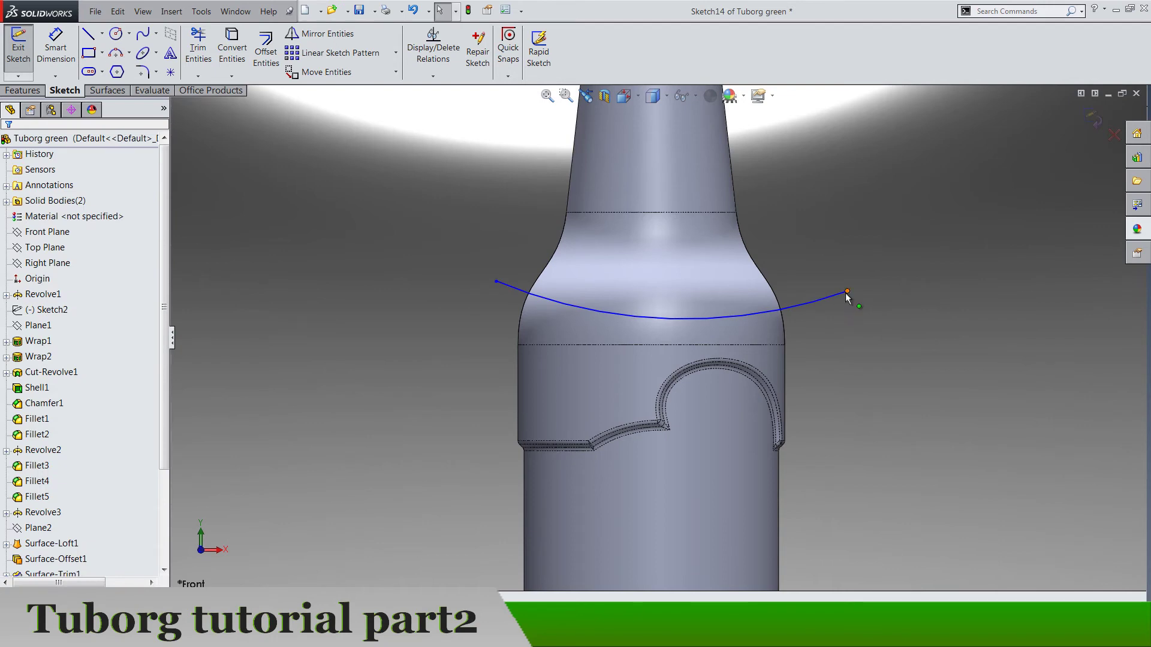
Make the arc ends level and coincident with the bottle's left and right outline edges
click(847, 292)
ctrl+click(497, 283)
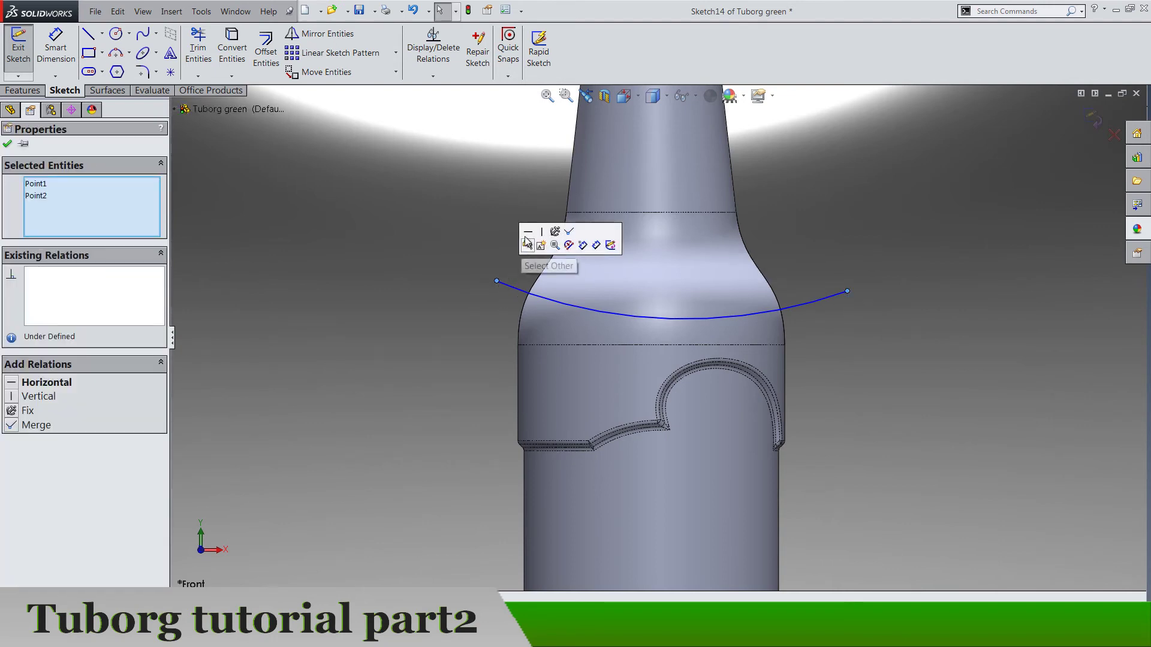
click(529, 237)
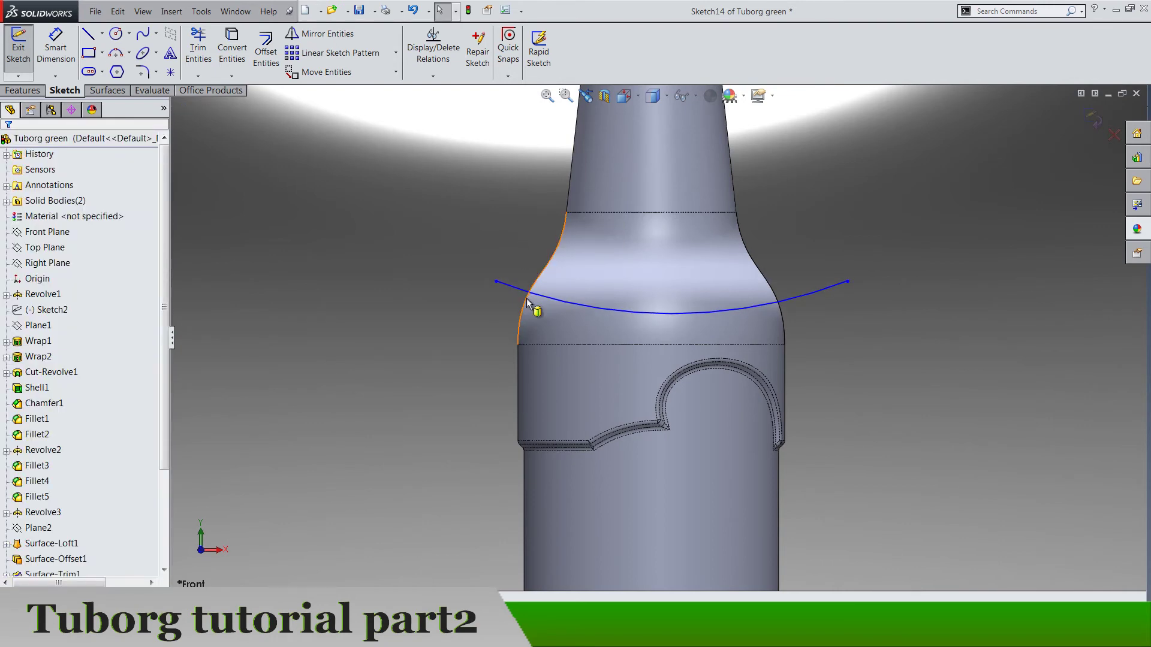
ctrl+click(497, 281)
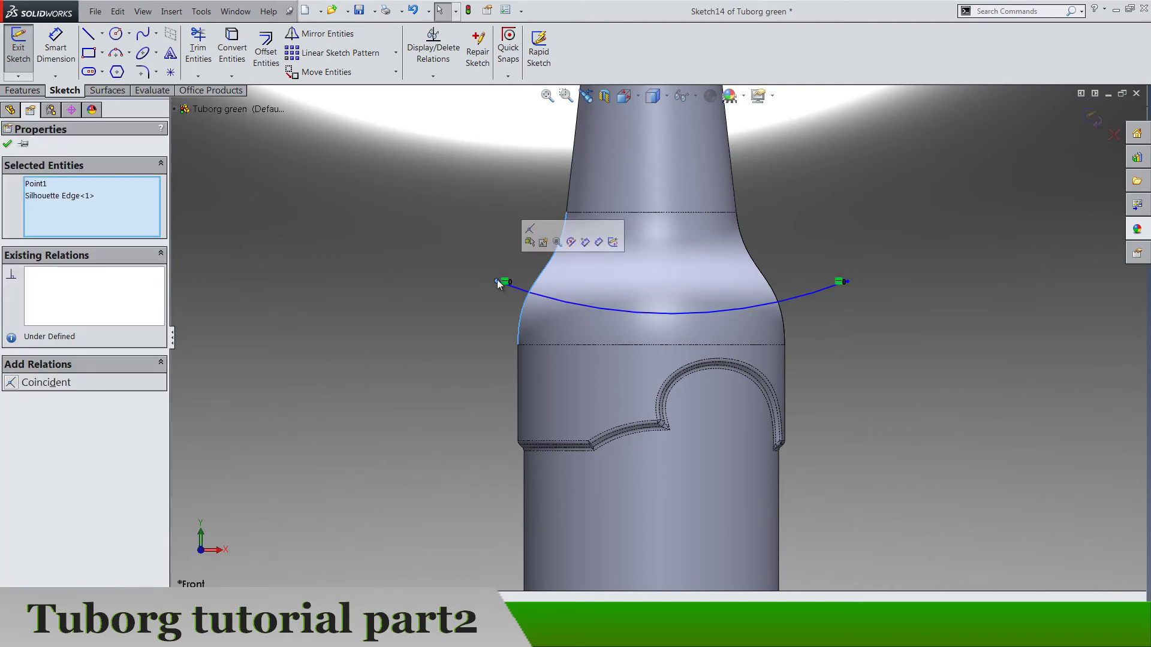
click(529, 242)
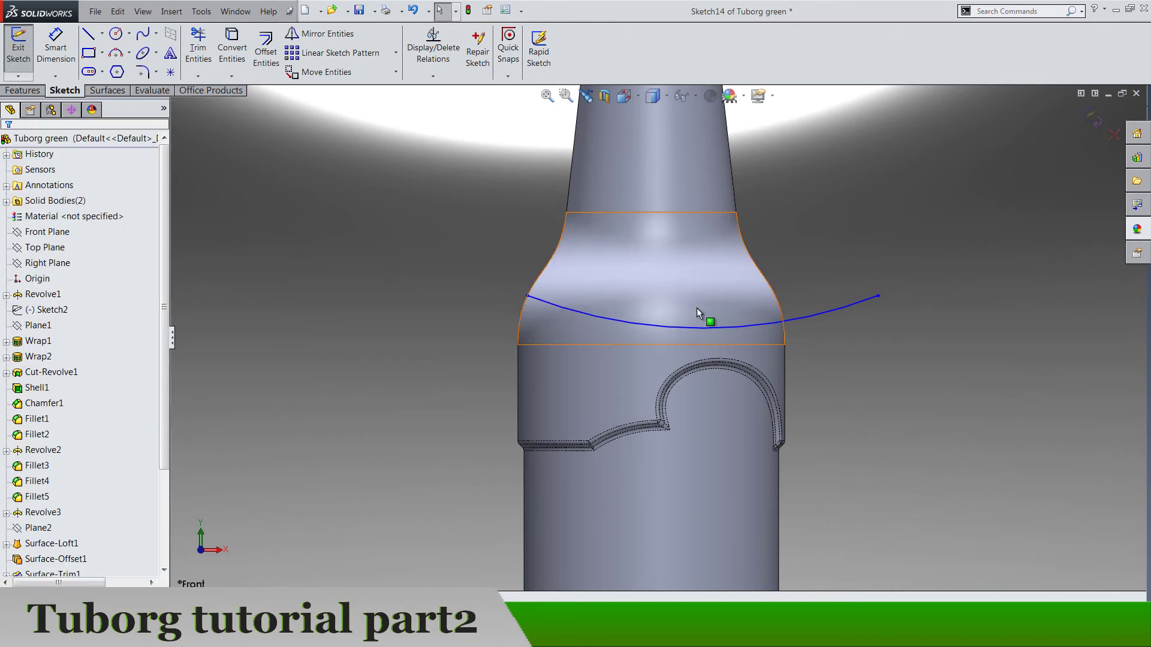
click(780, 308)
ctrl+click(879, 297)
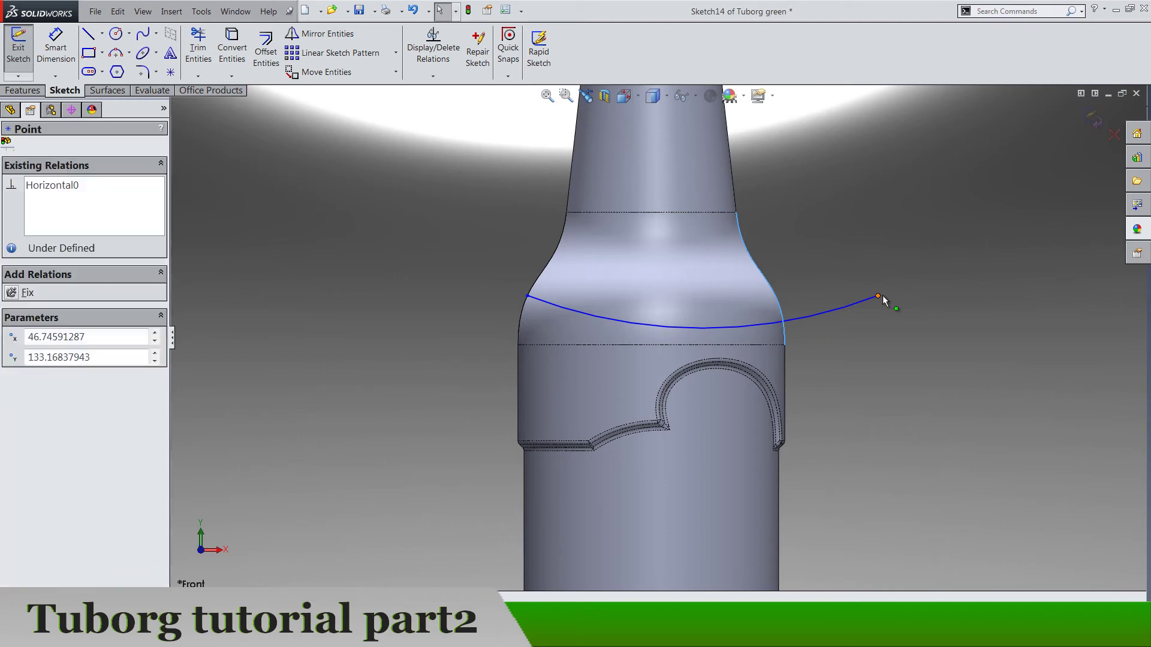
click(914, 251)
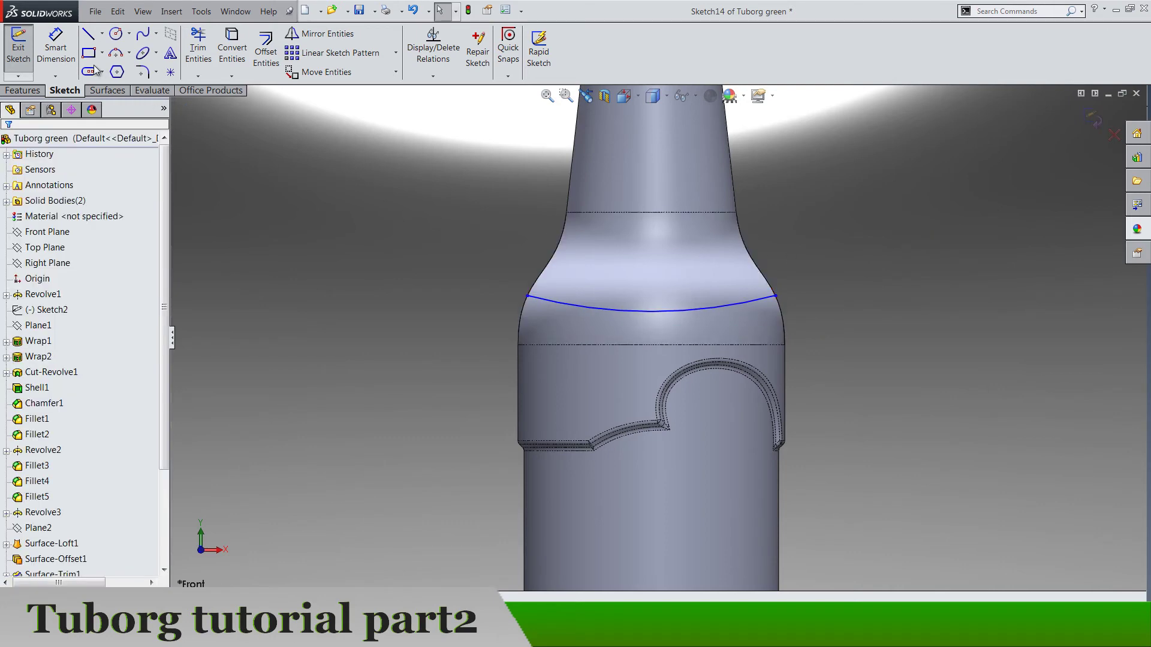
Dimension the arc endpoint 130 mm above the origin
click(64, 55)
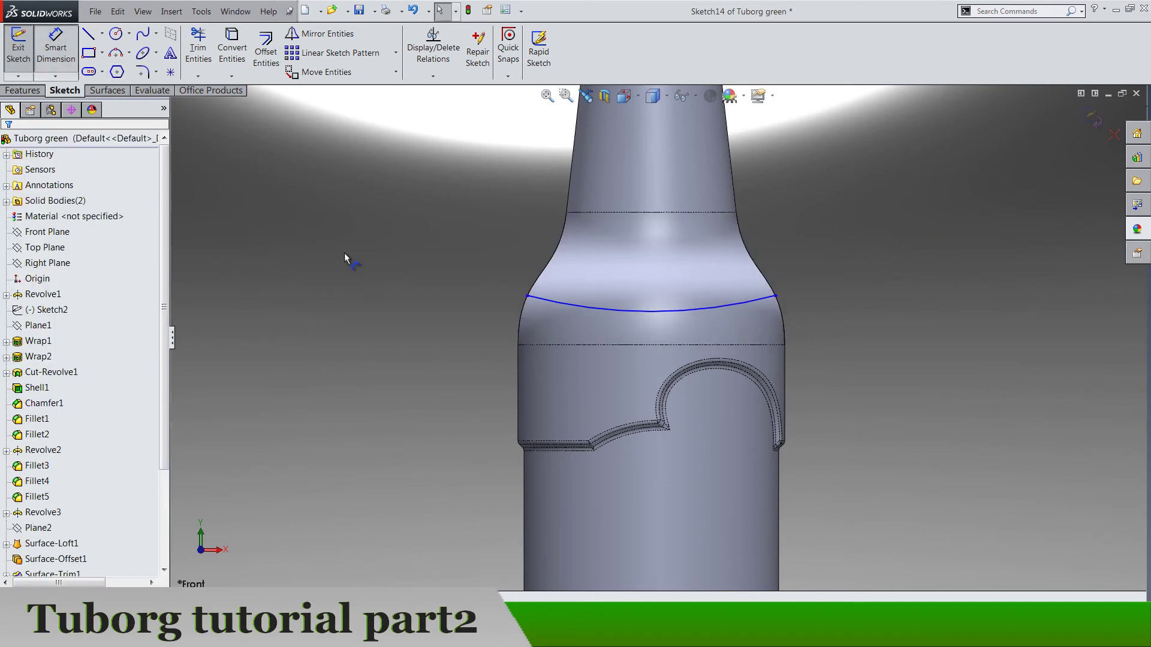
click(527, 297)
key(f)
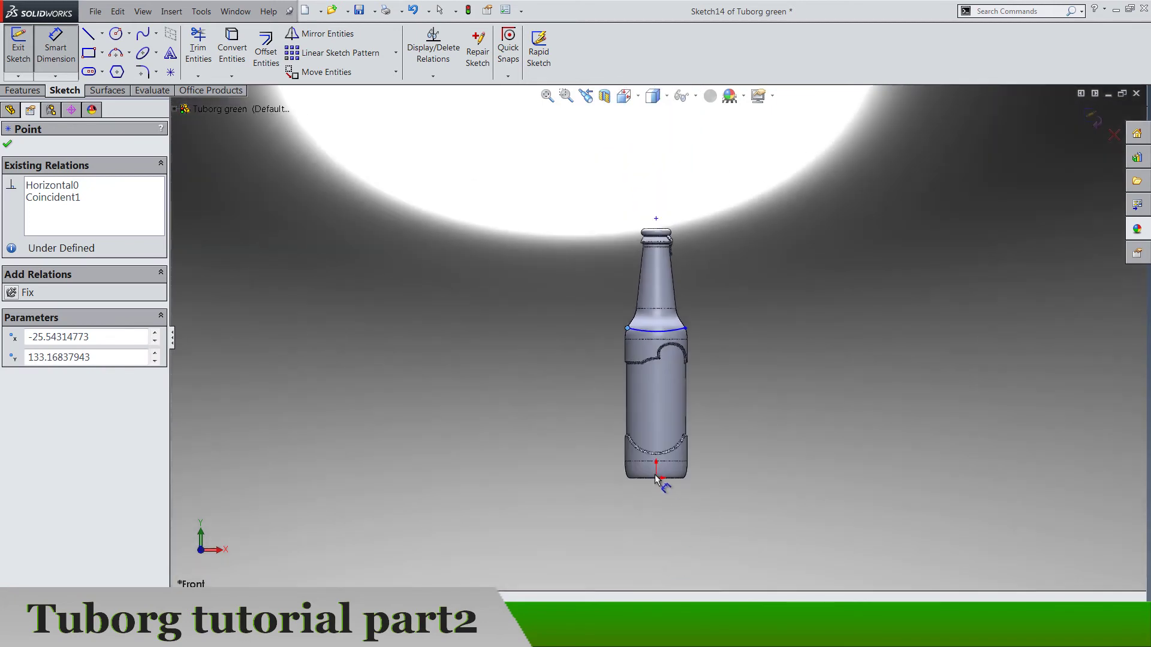
click(656, 478)
click(567, 418)
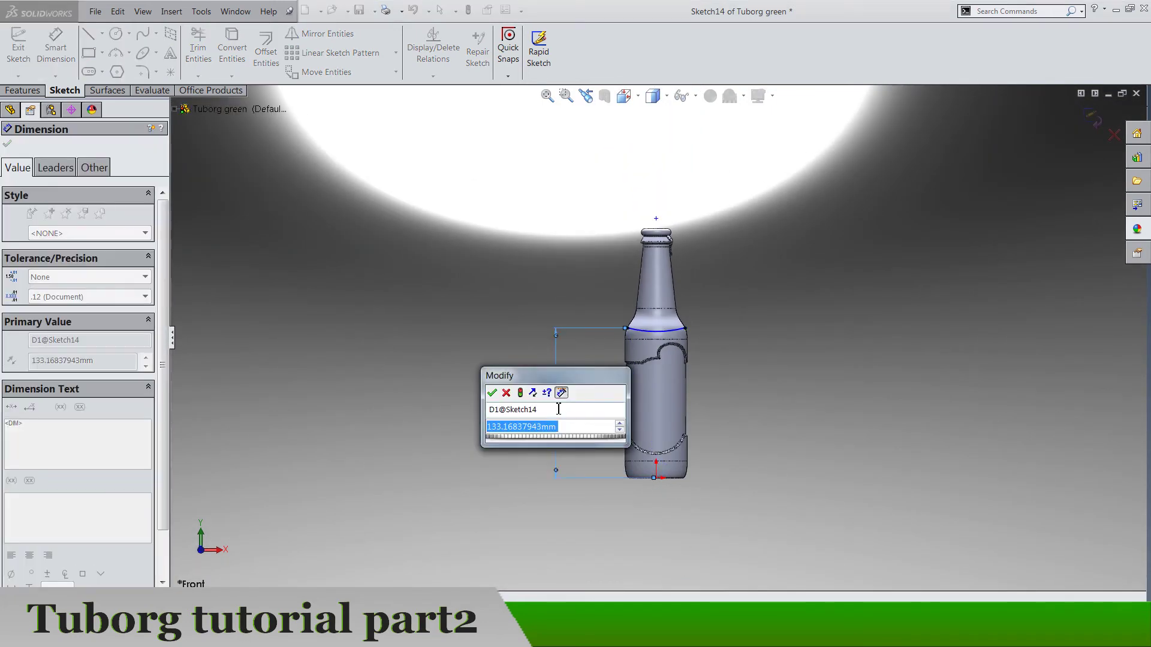
text(130)
key(Return)
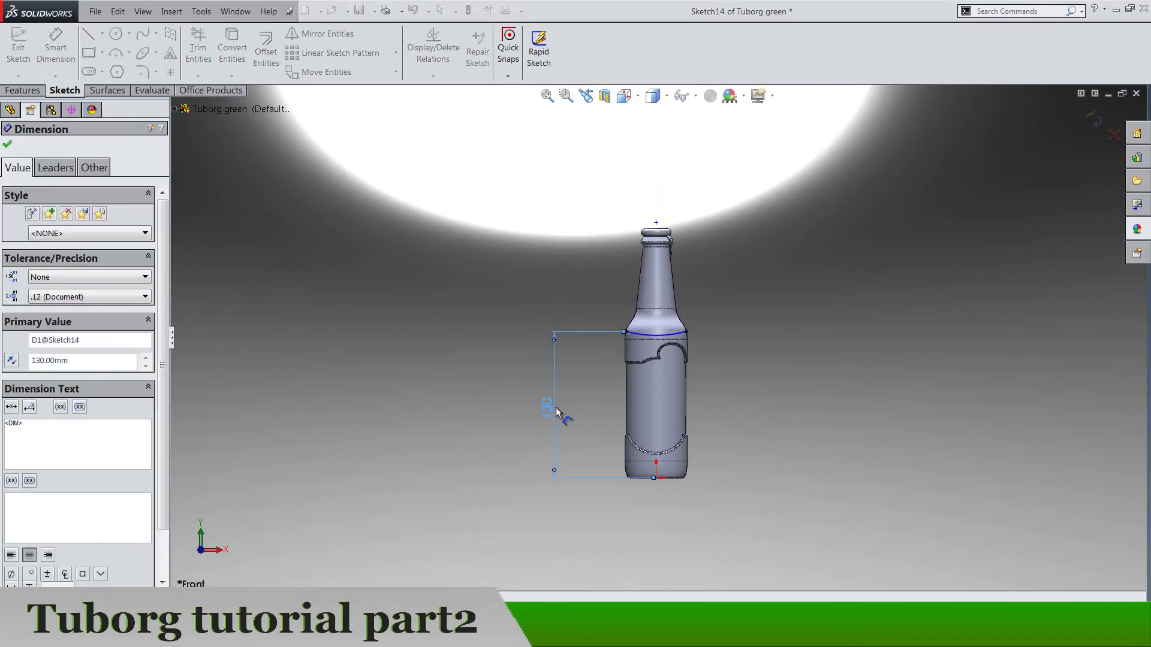
Dimension the arc radius as 225 mm, then change it to 200 mm
click(675, 334)
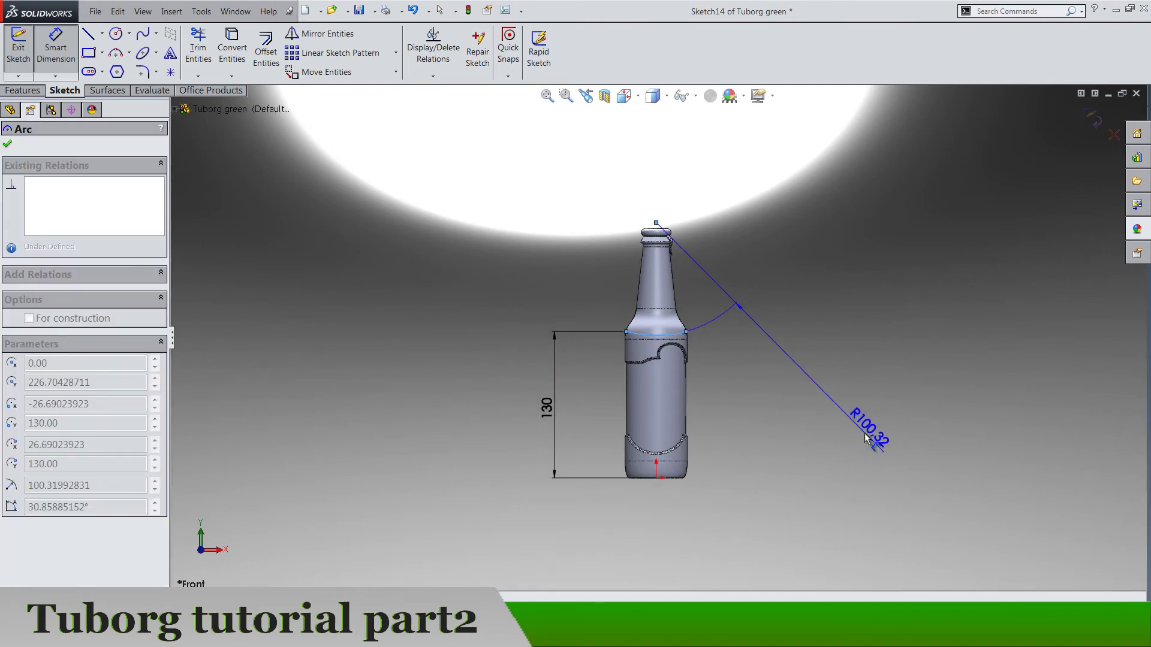
click(866, 438)
text(22)
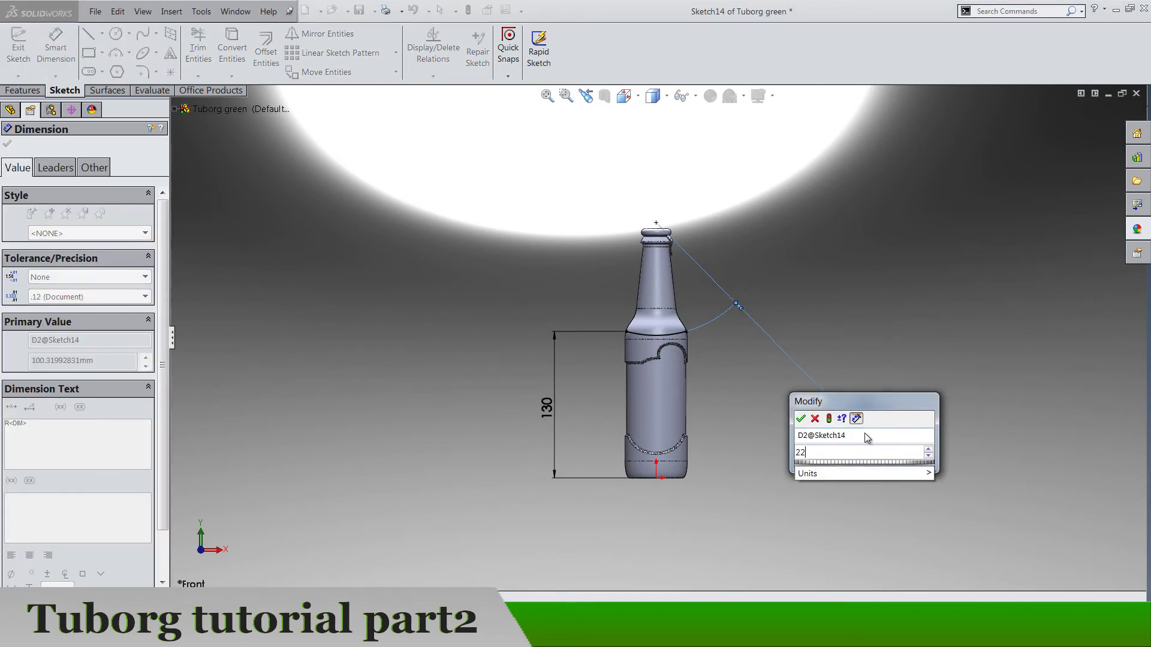
text(5)
key(Return)
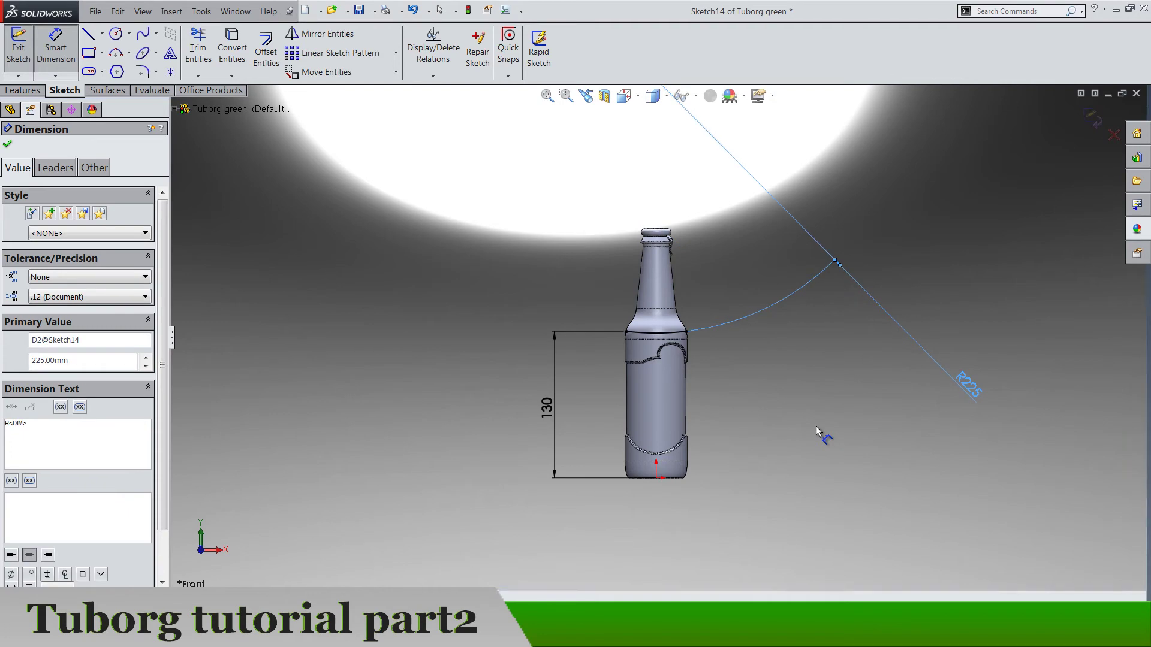
drag(131, 360, 1, 380)
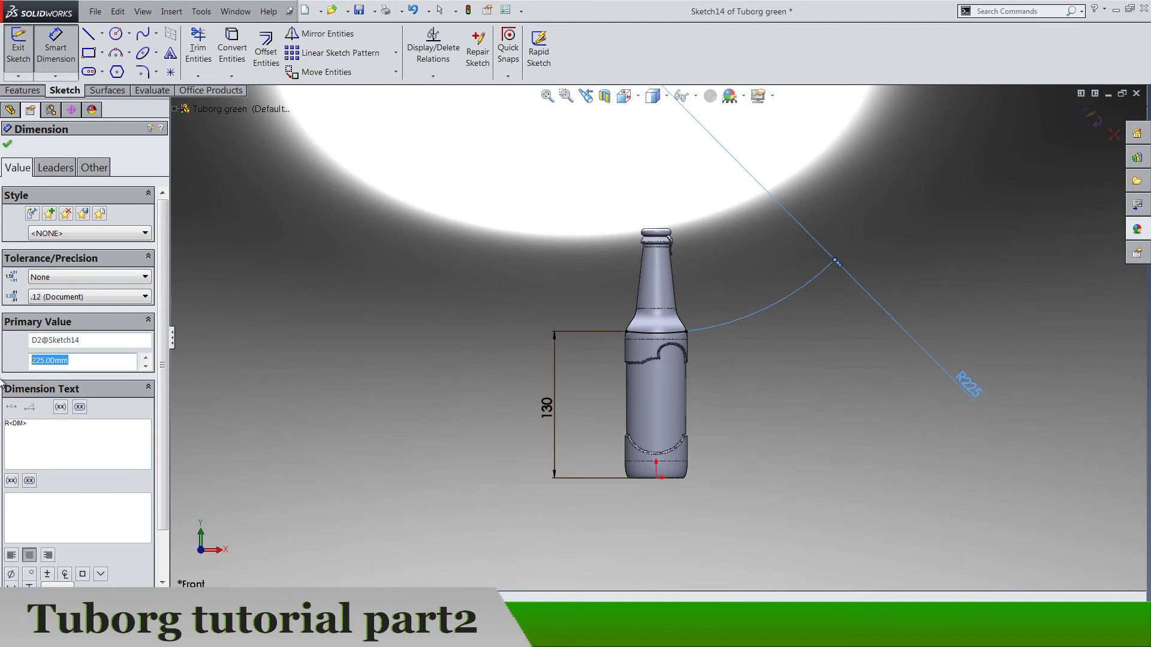
key(Return)
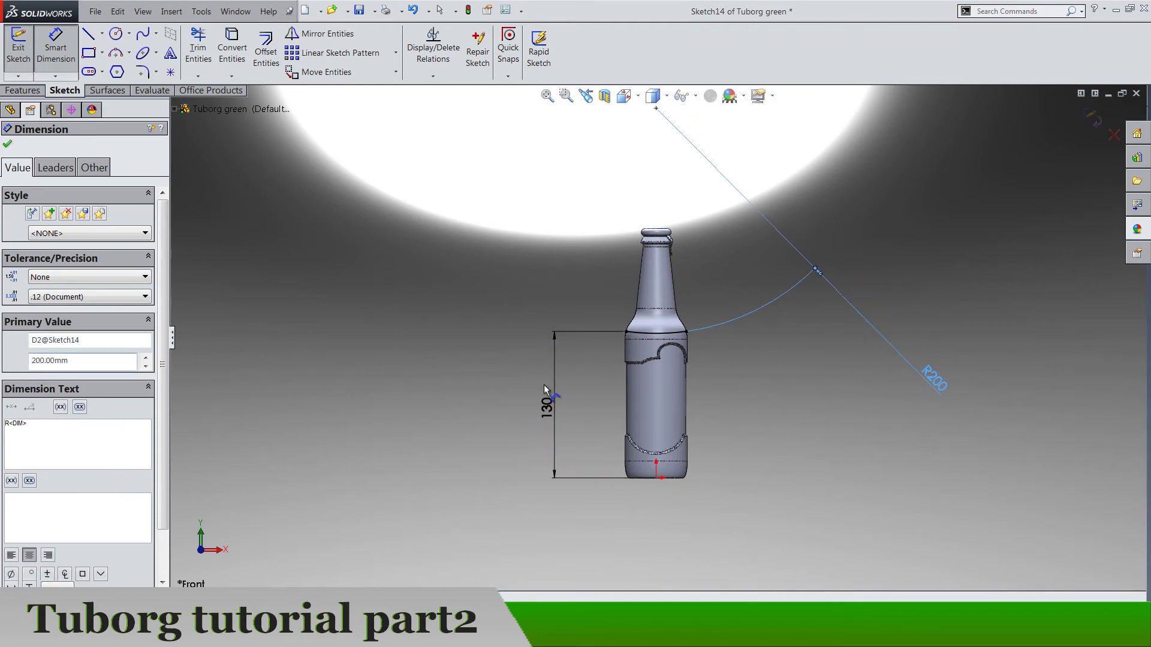
key(Escape)
scroll(688, 342, down, 8)
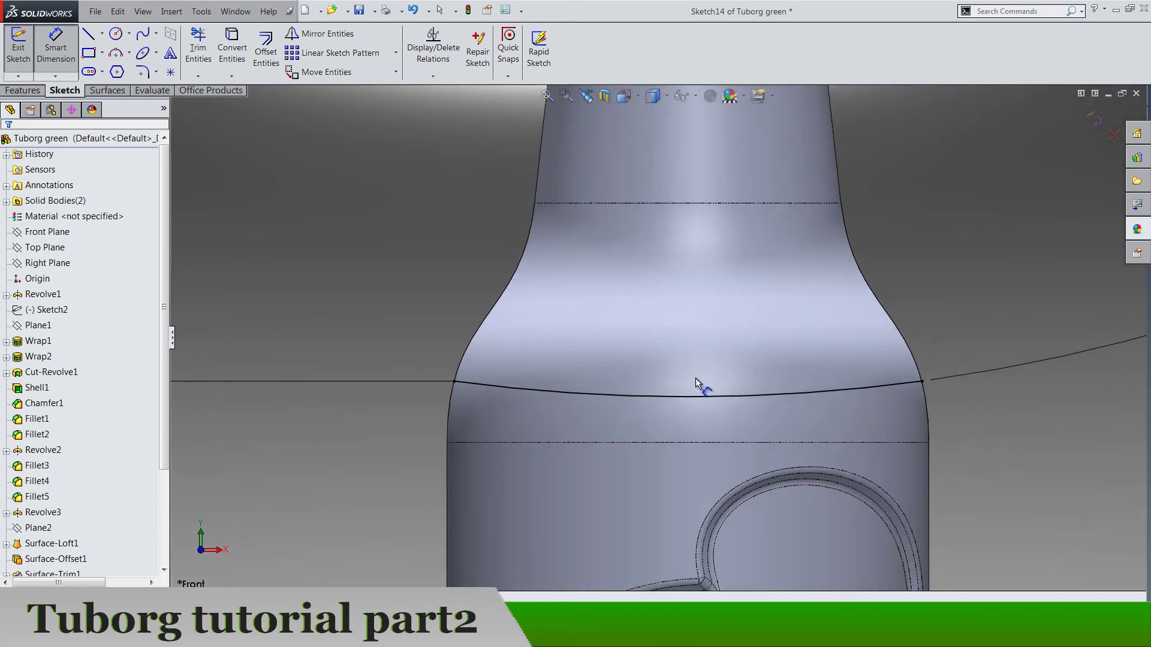
click(699, 395)
Make the arc construction geometry and run centred TUBORG text along it with 105% spacing
click(741, 357)
click(461, 296)
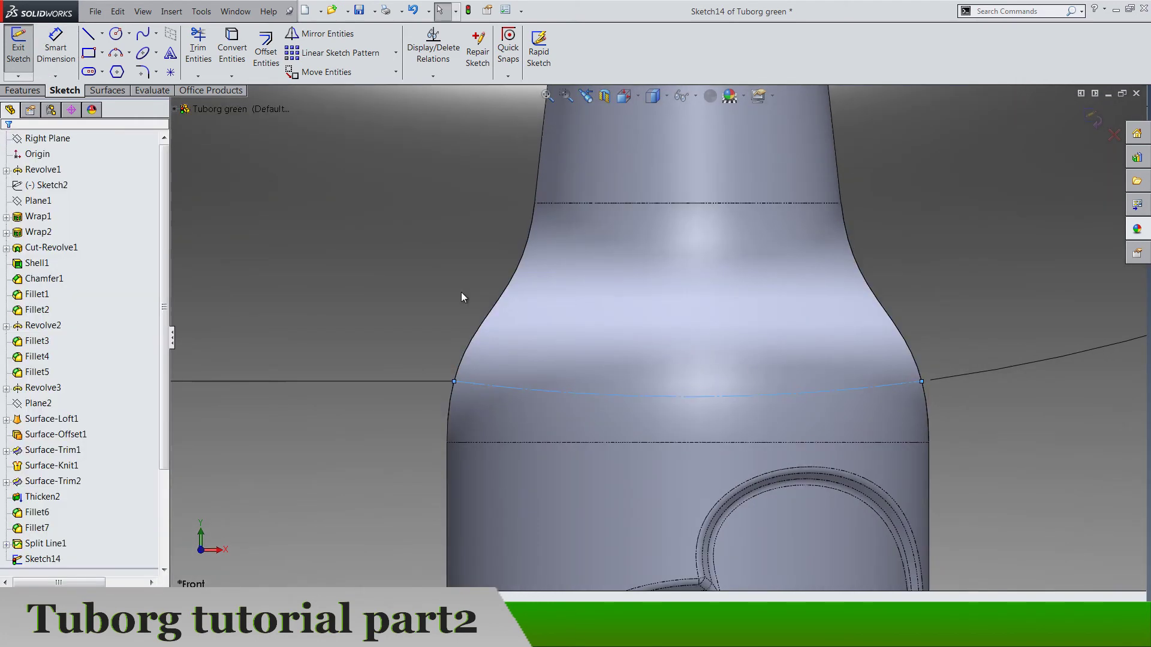
click(170, 54)
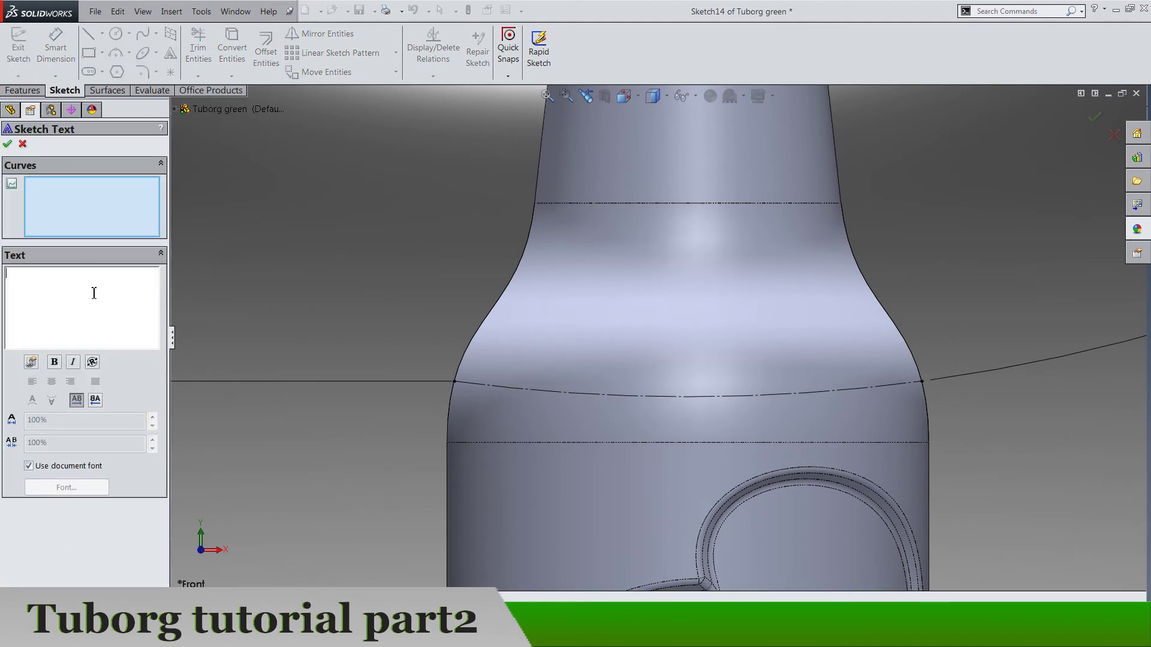
click(608, 398)
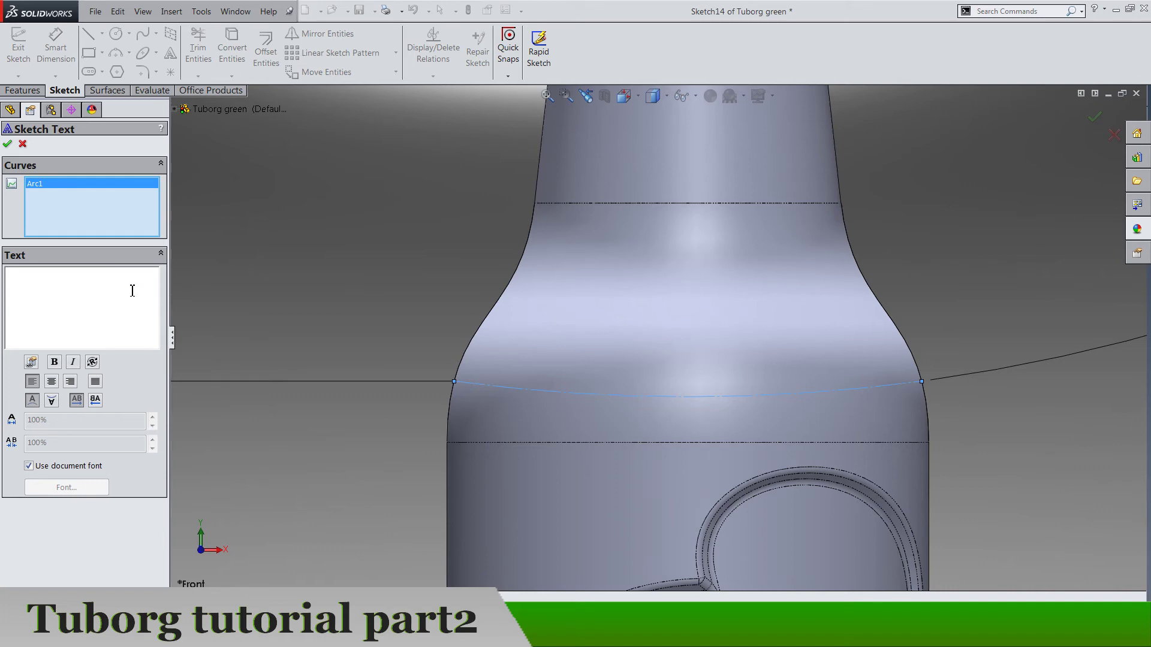
text(TUBORG)
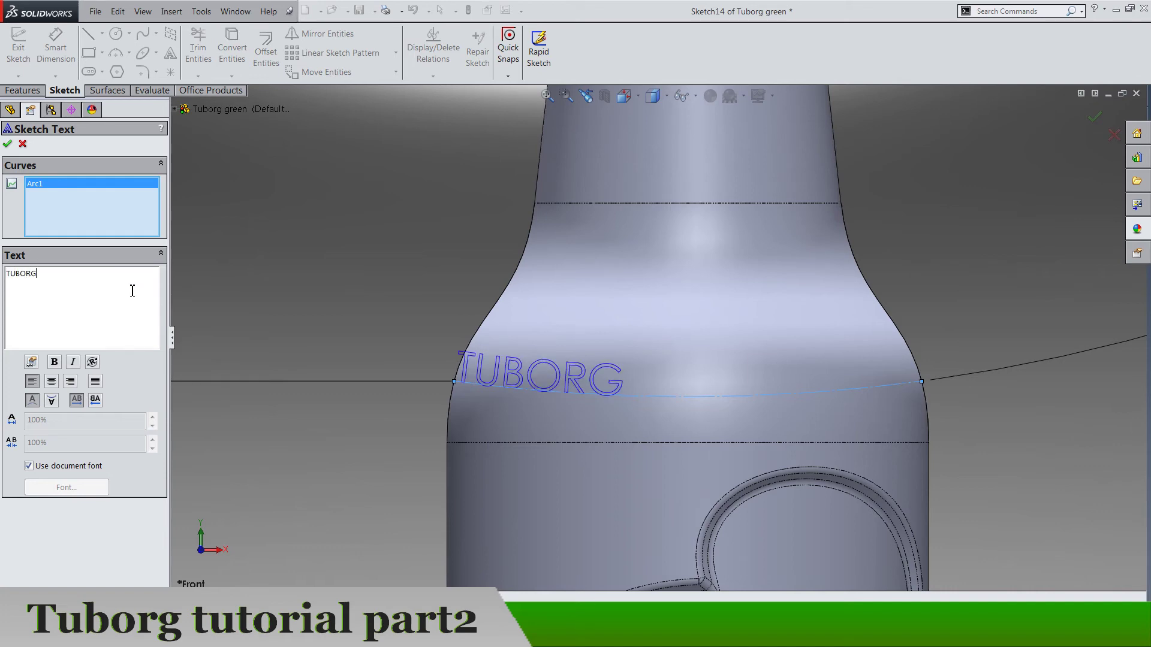
click(53, 386)
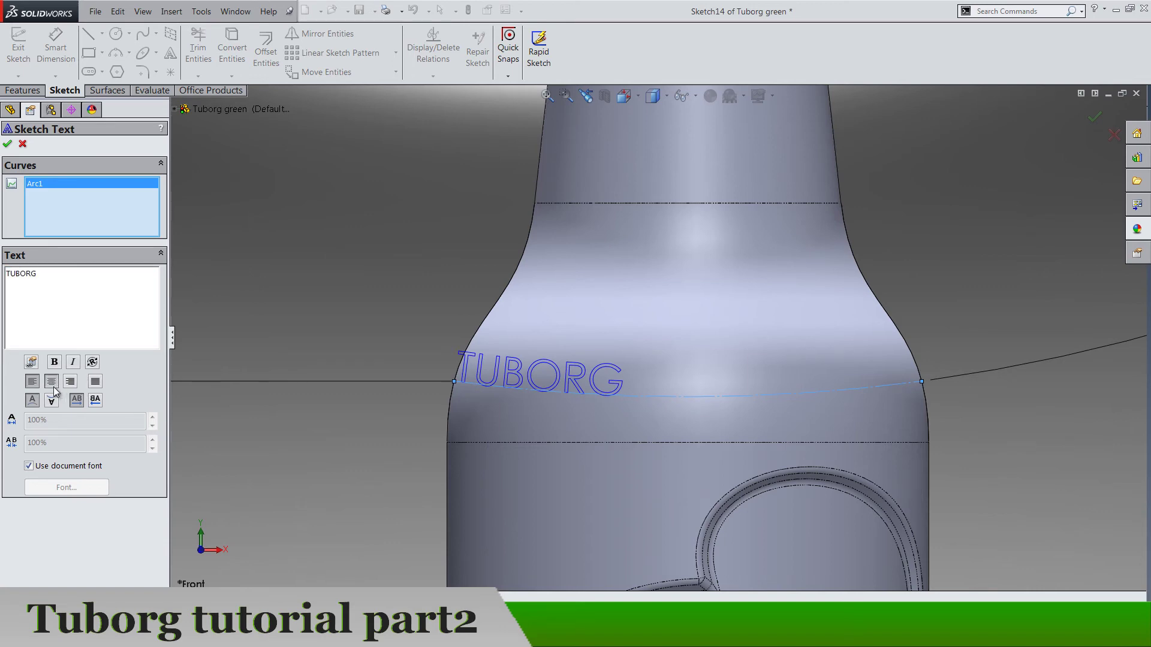
click(32, 466)
drag(54, 447, 1, 457)
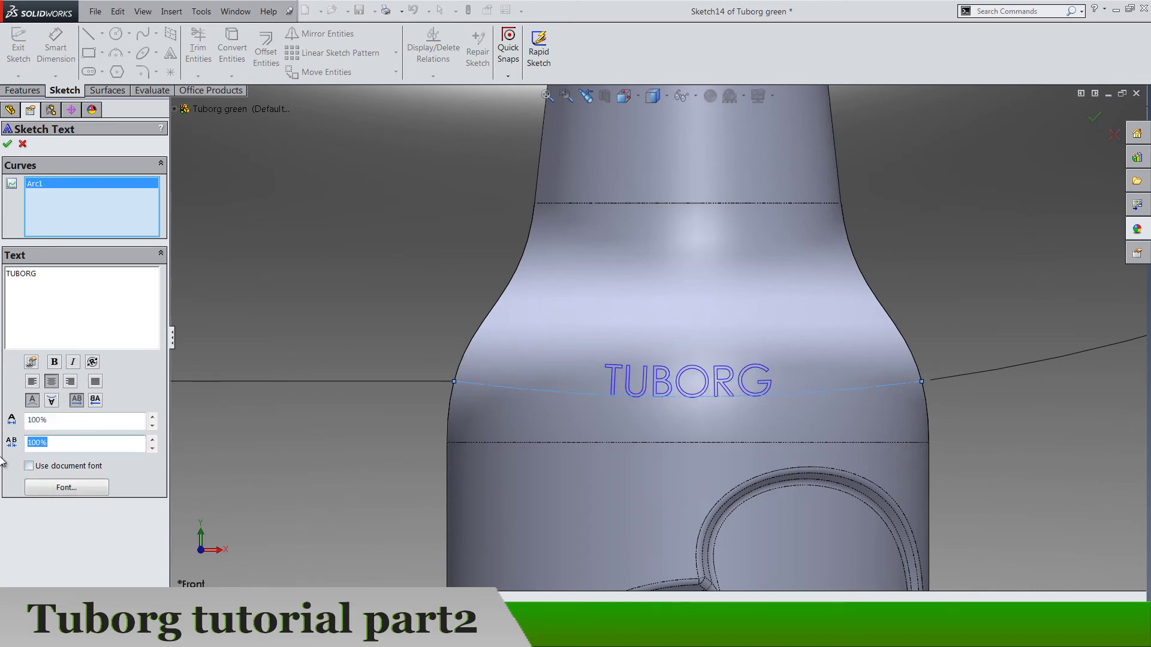
click(71, 424)
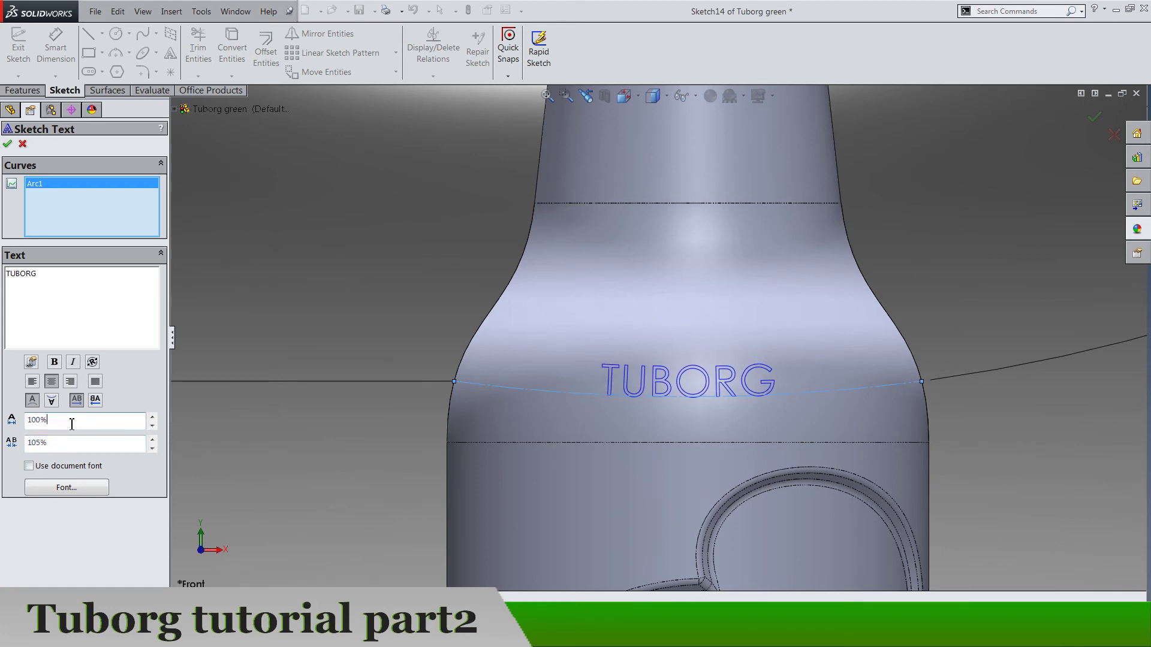
Set the TUBORG text font to Georgia at 11 points
click(66, 487)
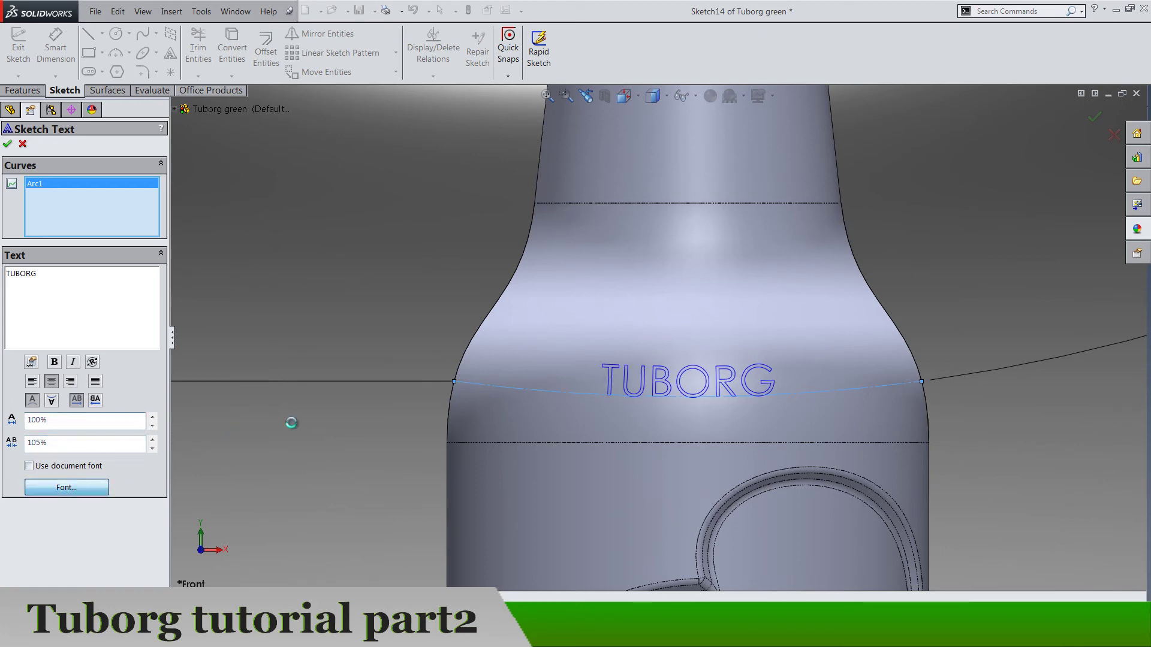
click(484, 279)
scroll(485, 287, down, 10)
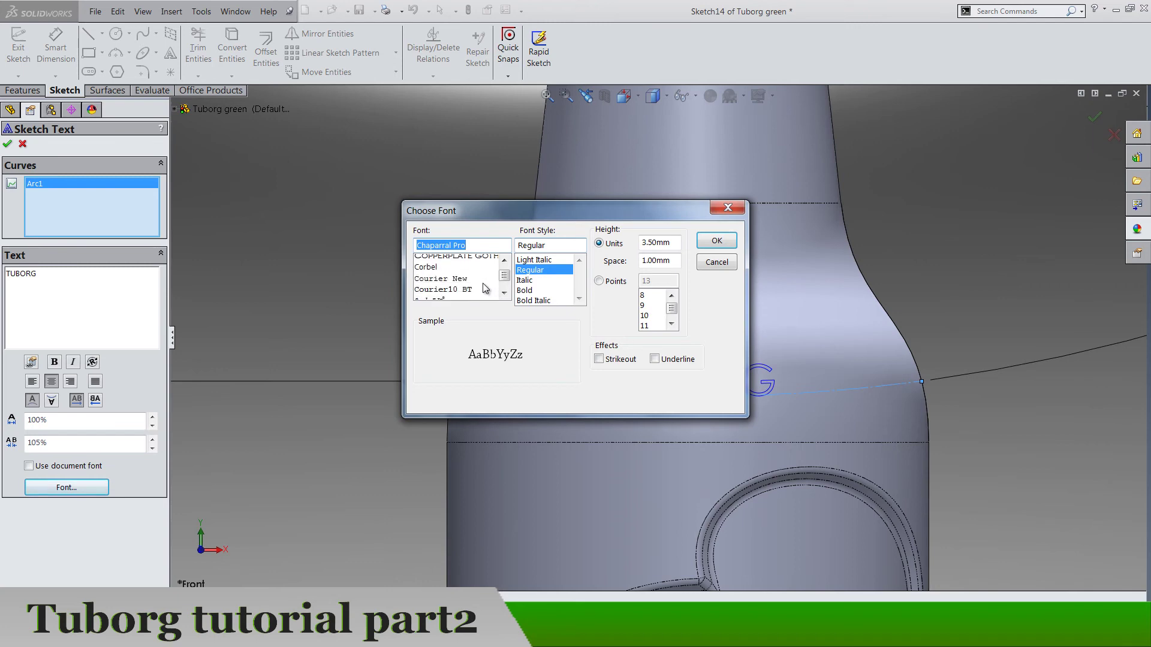
scroll(485, 286, down, 5)
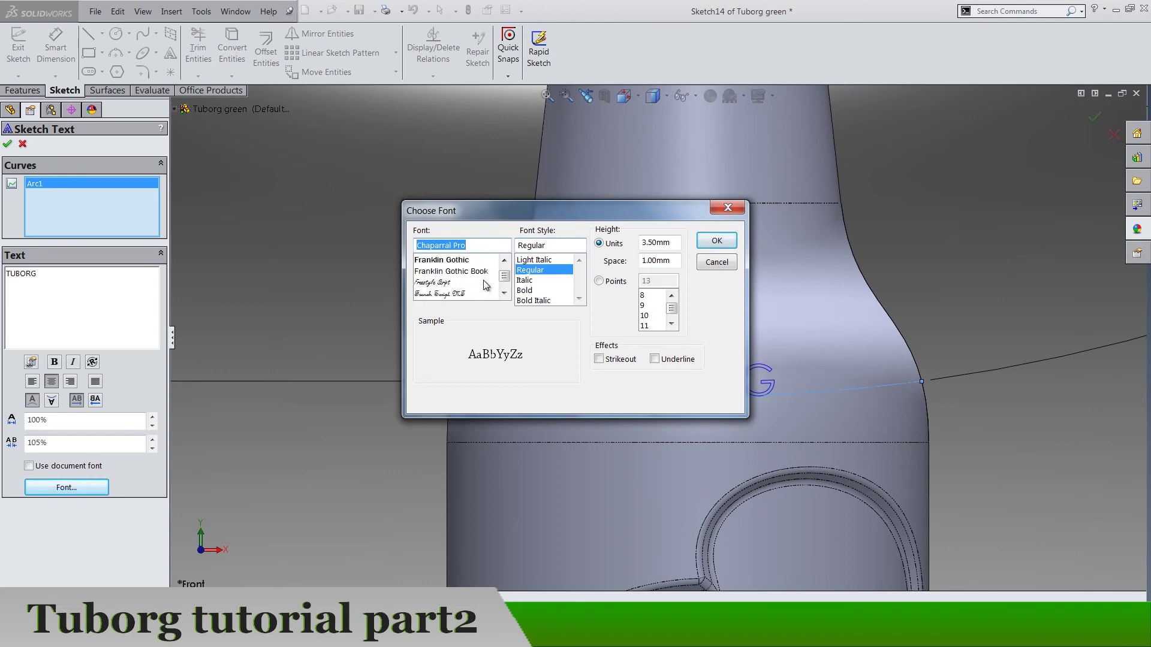
click(453, 261)
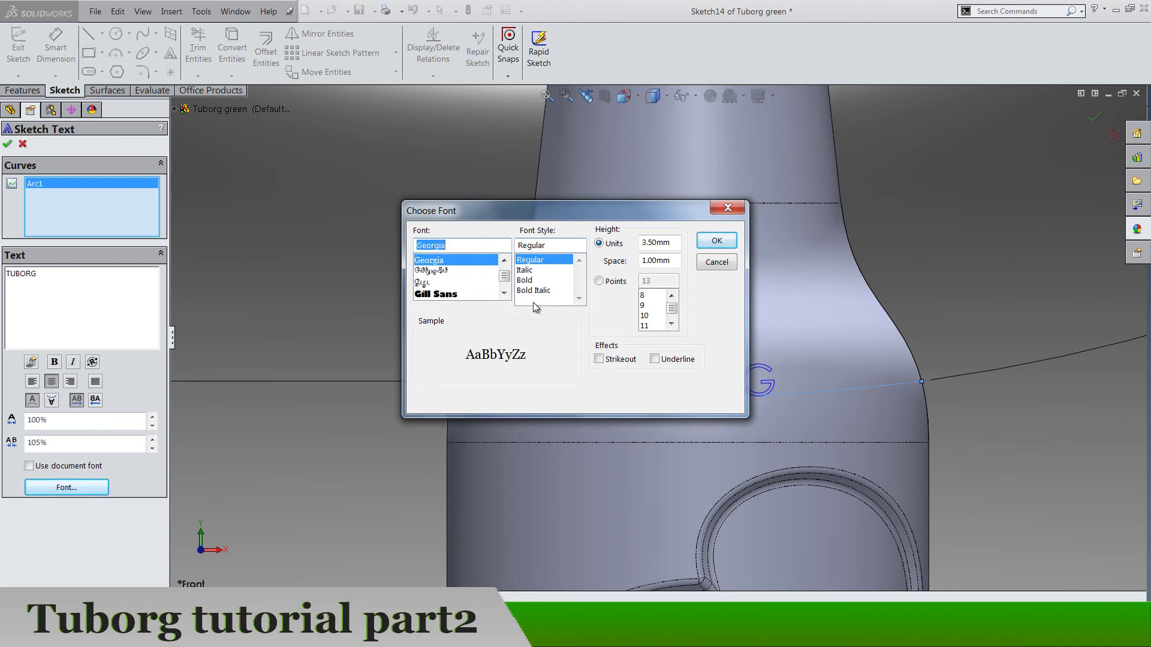
click(599, 282)
click(646, 326)
scroll(650, 324, down, 1)
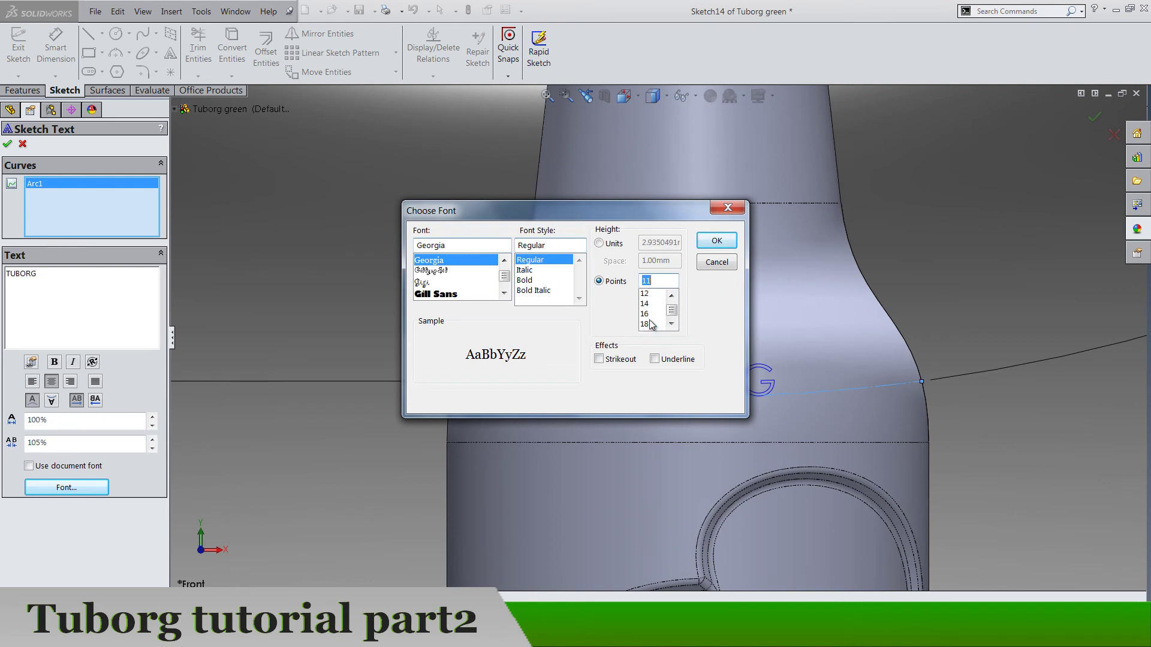
scroll(654, 317, down, 3)
click(717, 241)
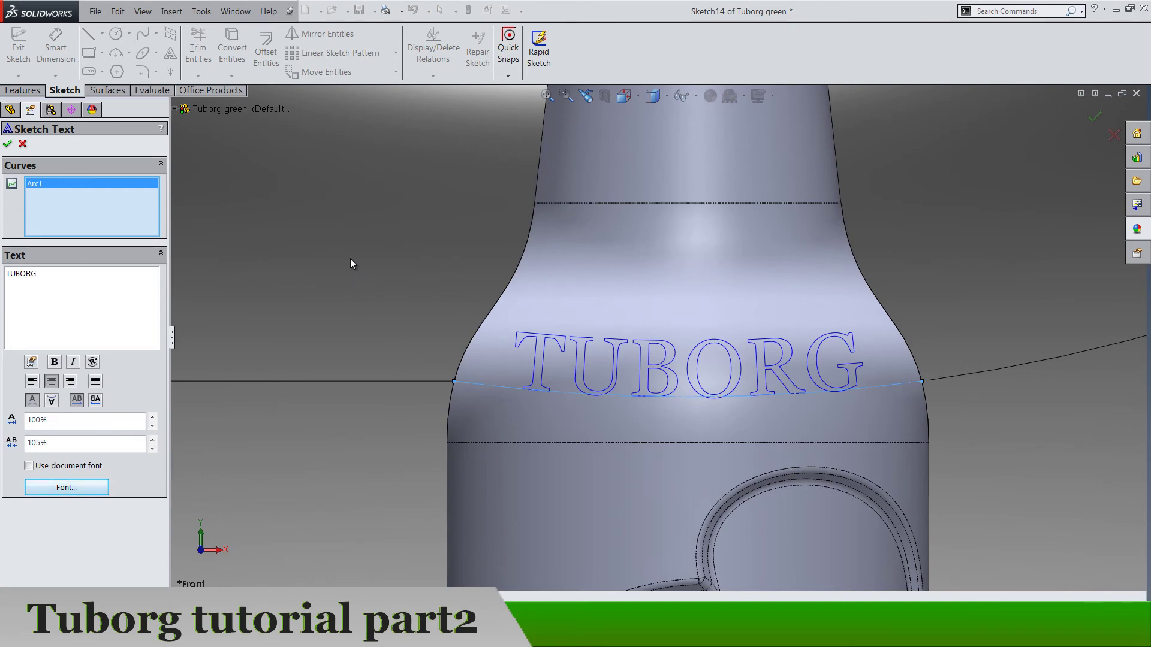
Confirm the TUBORG text and select the arc's radius dimension
scroll(336, 255, up, 3)
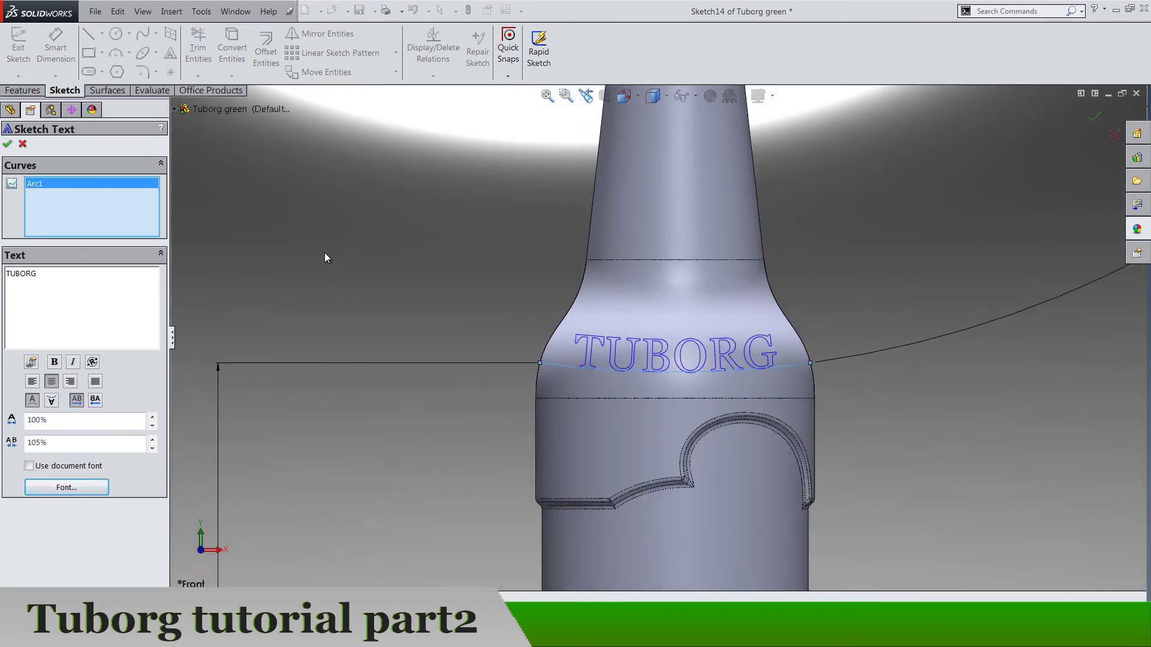
click(8, 144)
scroll(608, 354, up, 5)
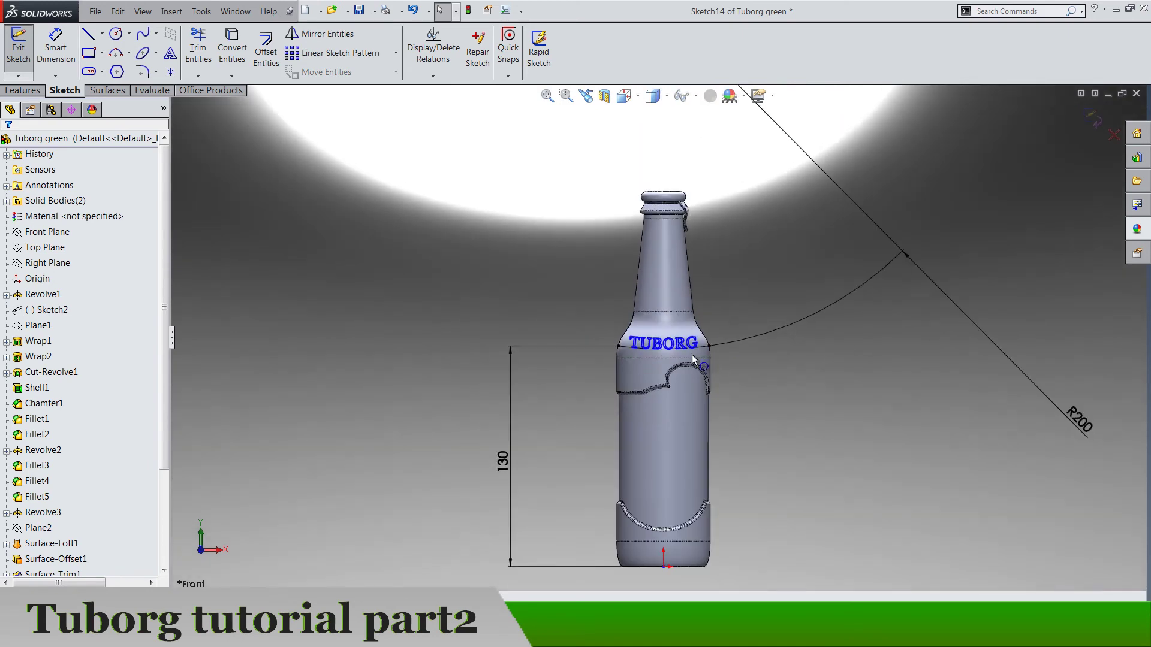
click(1079, 420)
scroll(709, 343, down, 2)
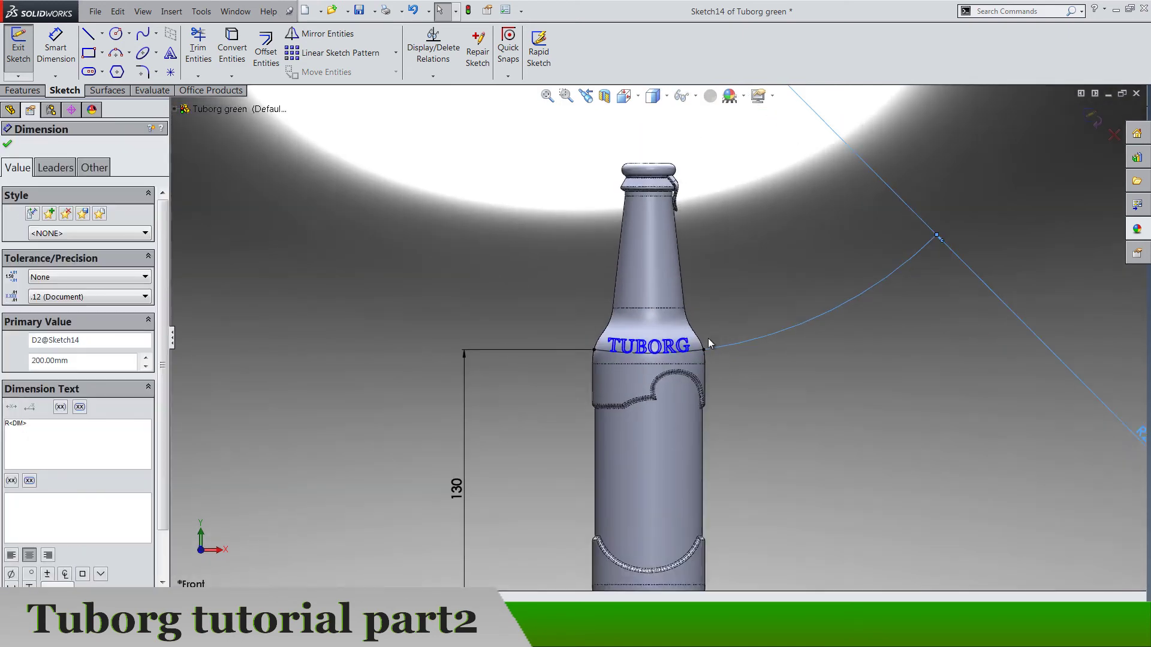
scroll(709, 343, down, 5)
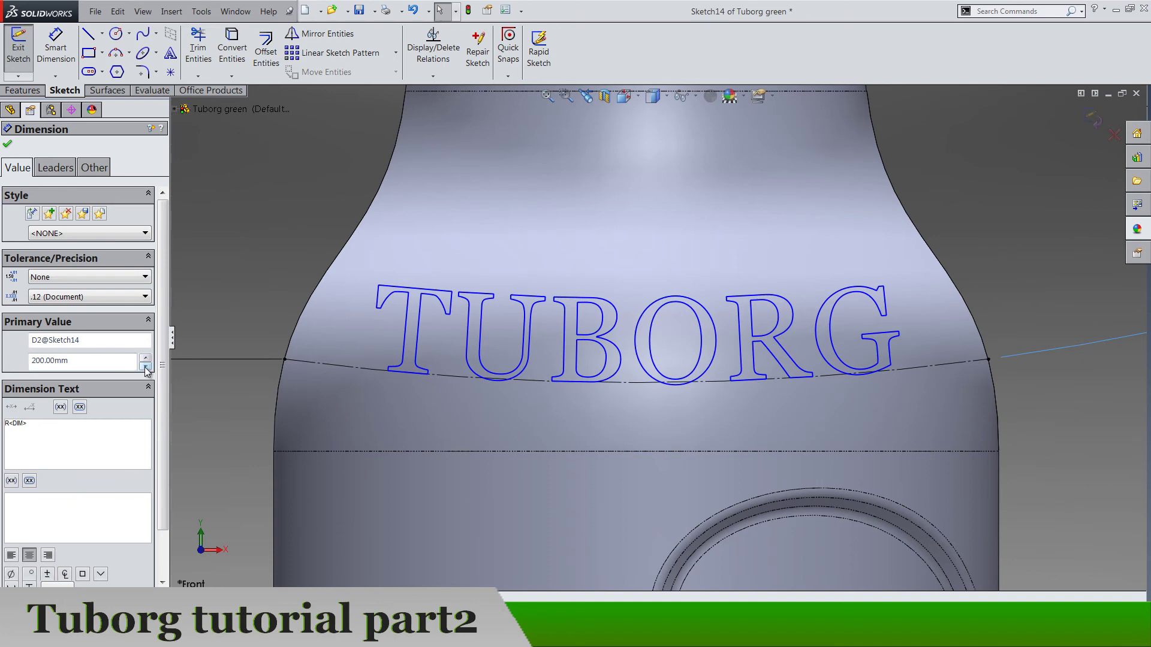
Step the arc radius down from 200 mm and settle it at 150 mm
click(146, 366)
click(146, 366)
click(146, 366)
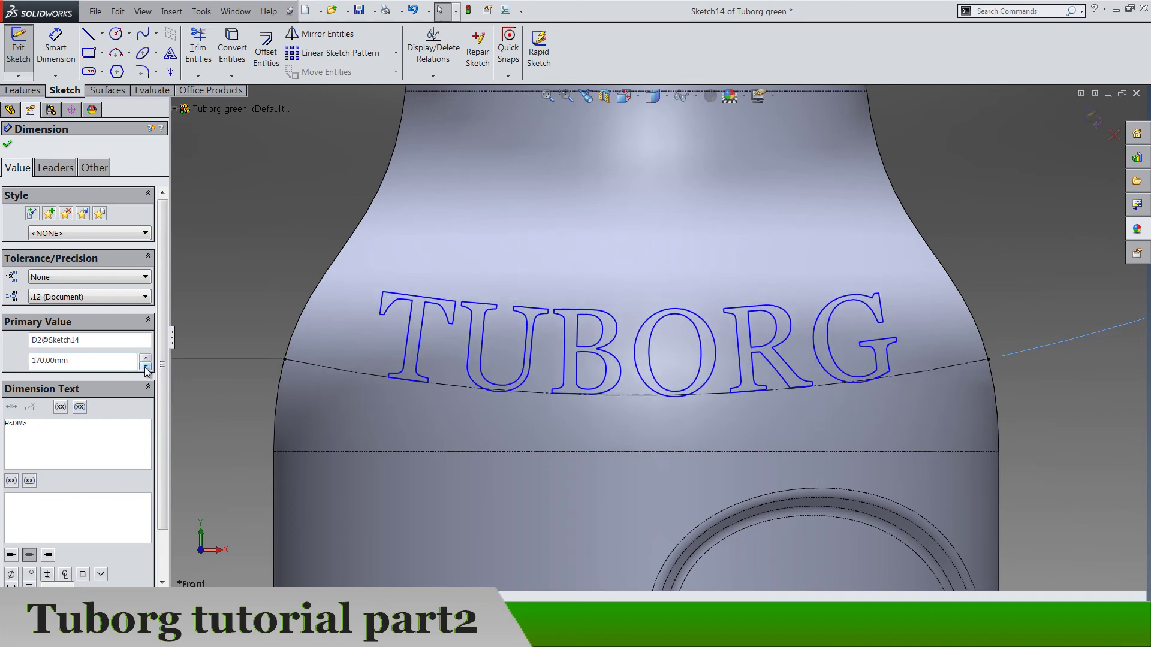
click(146, 367)
click(146, 366)
click(146, 367)
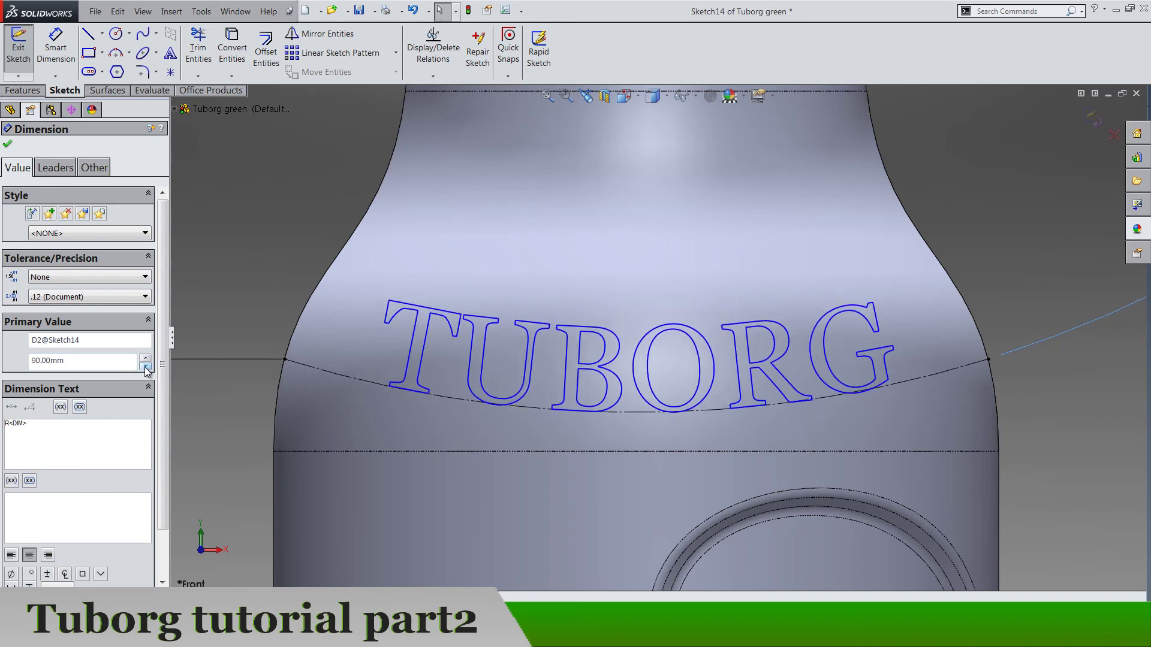
click(146, 359)
click(146, 359)
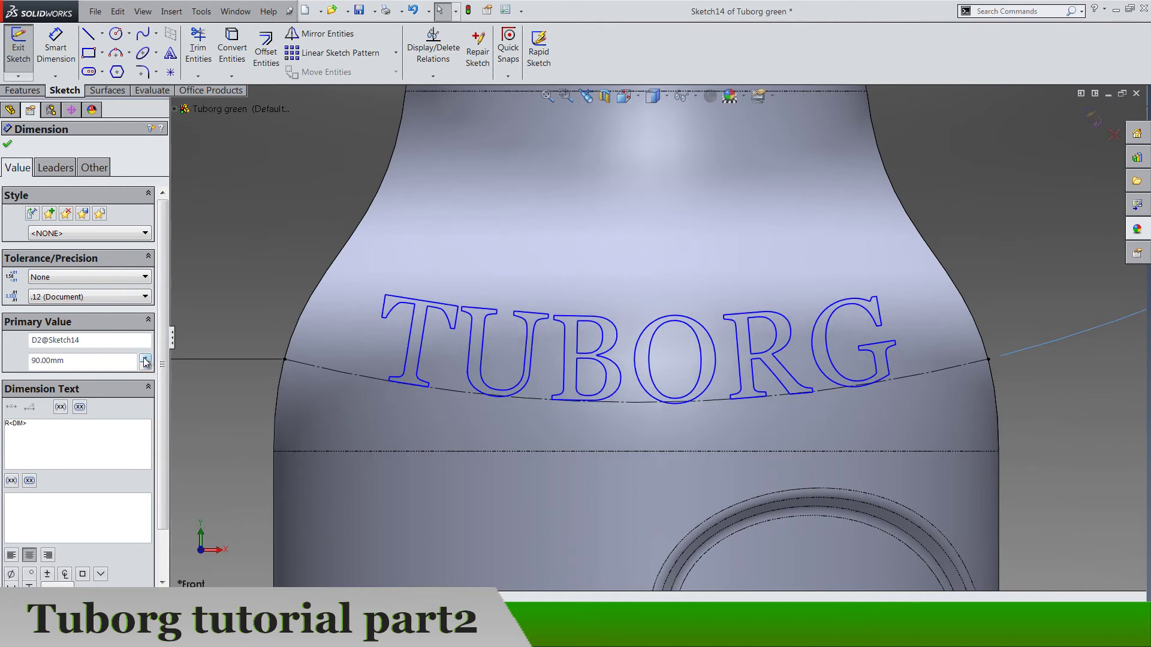
click(145, 358)
click(146, 359)
click(146, 359)
click(146, 358)
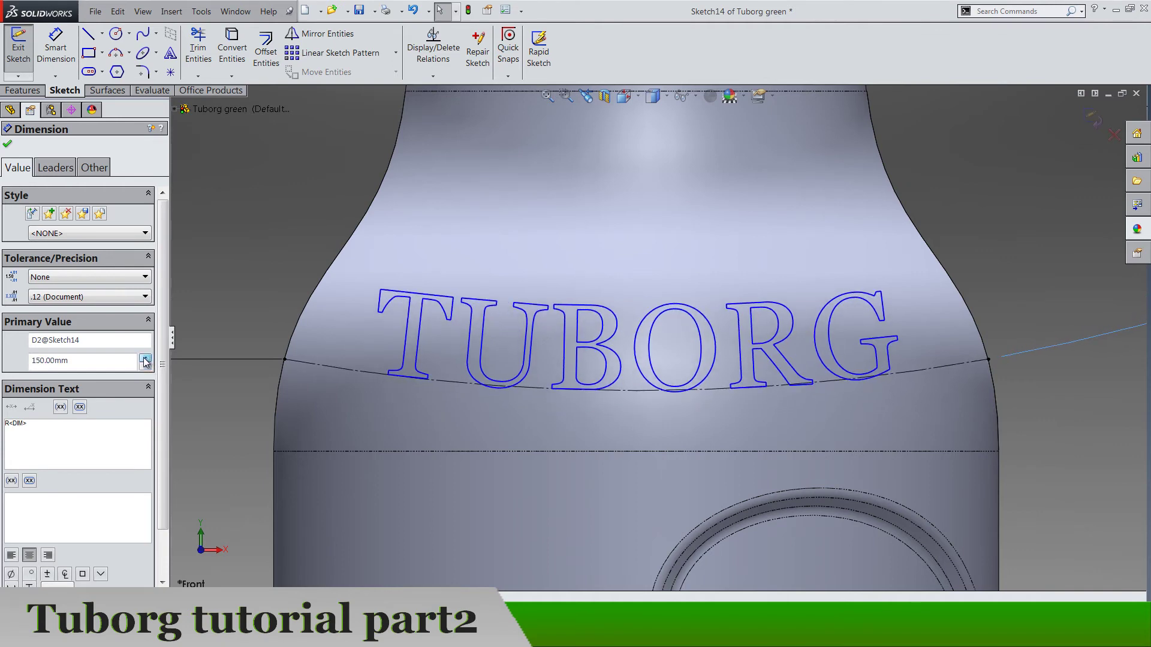
Exit the text sketch and Wrap TUBORG as an emboss onto the shoulder face
click(1094, 118)
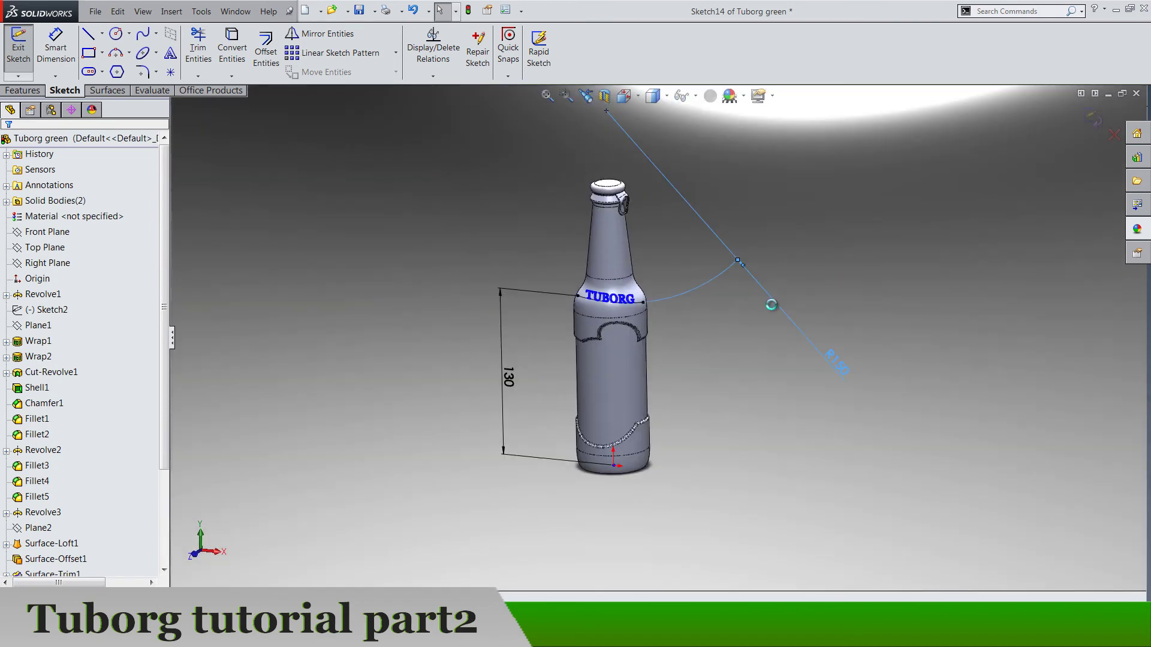
scroll(606, 303, down, 8)
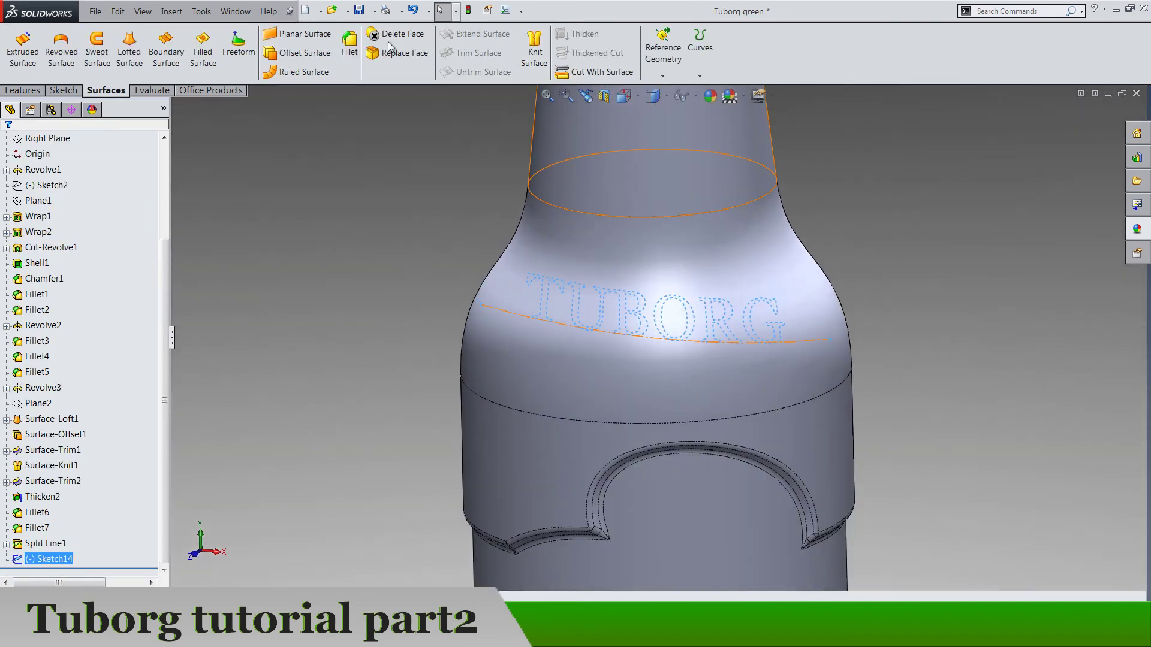
scroll(338, 53, up, 2)
click(502, 36)
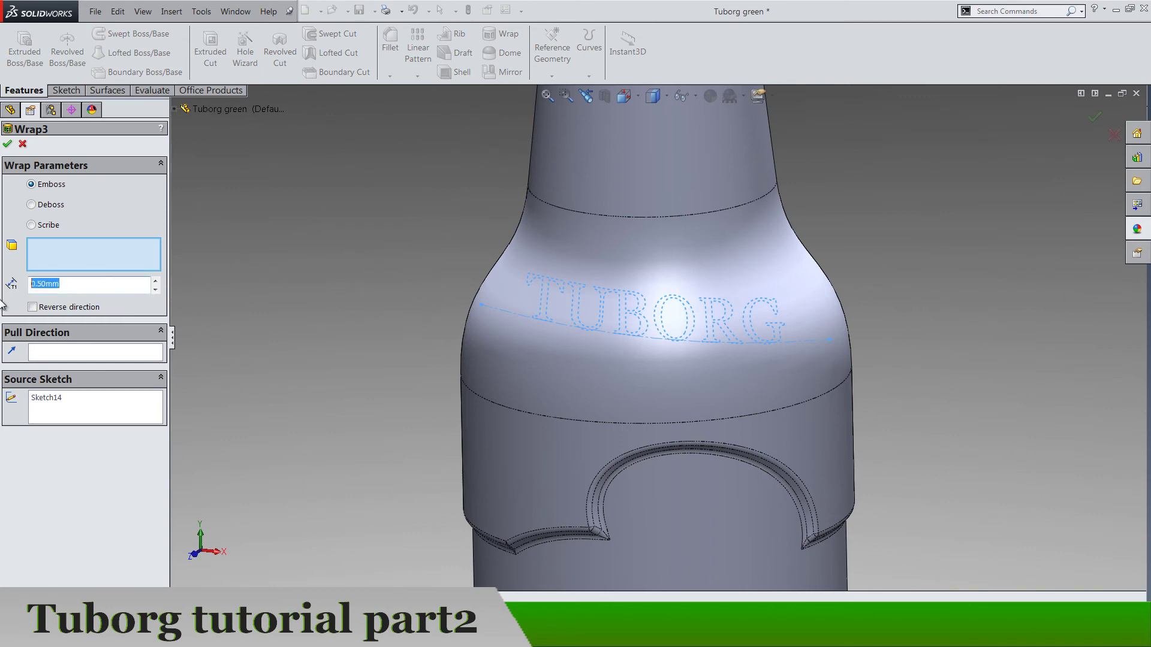
click(522, 242)
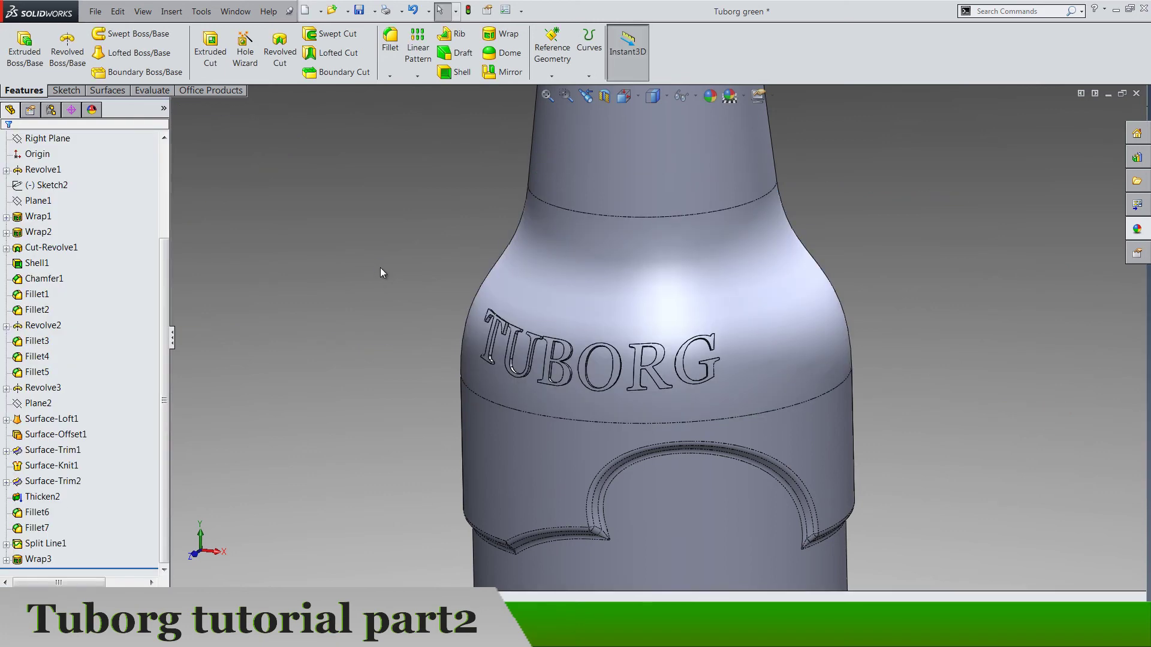
Orbit and zoom around the bottle to inspect the raised TUBORG lettering on the shoulder
scroll(617, 352, up, 2)
middle_drag(617, 352, 655, 292)
scroll(714, 397, up, 7)
middle_drag(714, 397, 621, 464)
middle_drag(579, 485, 689, 455)
scroll(577, 319, down, 5)
scroll(577, 313, down, 3)
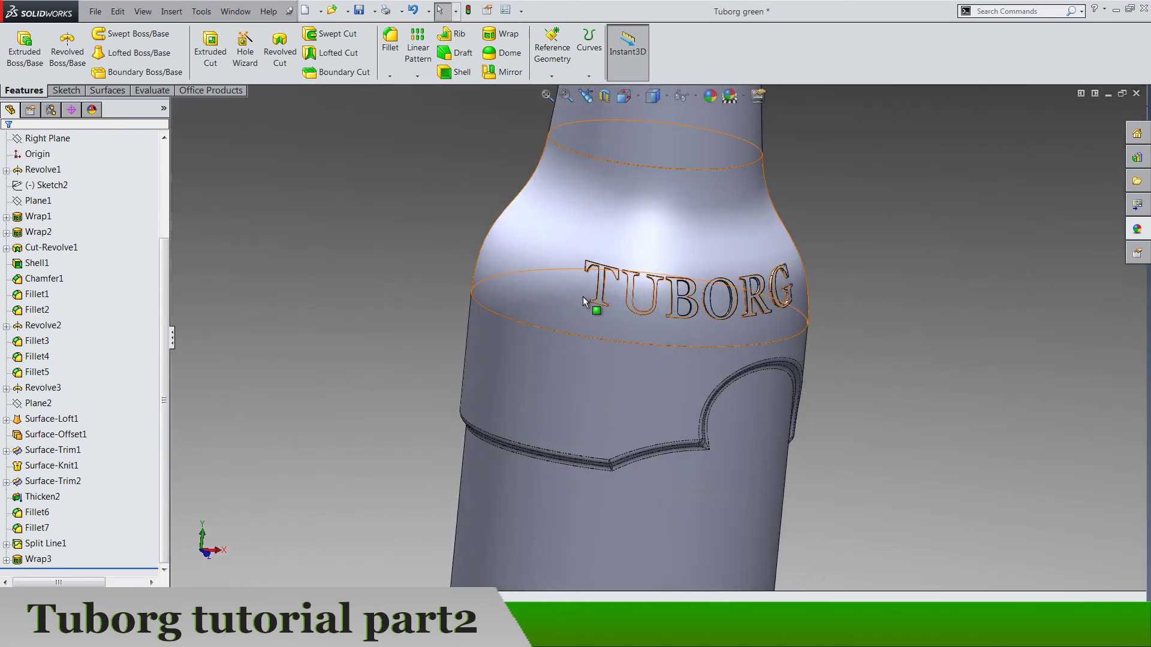
click(560, 250)
middle_drag(753, 333, 786, 361)
click(786, 360)
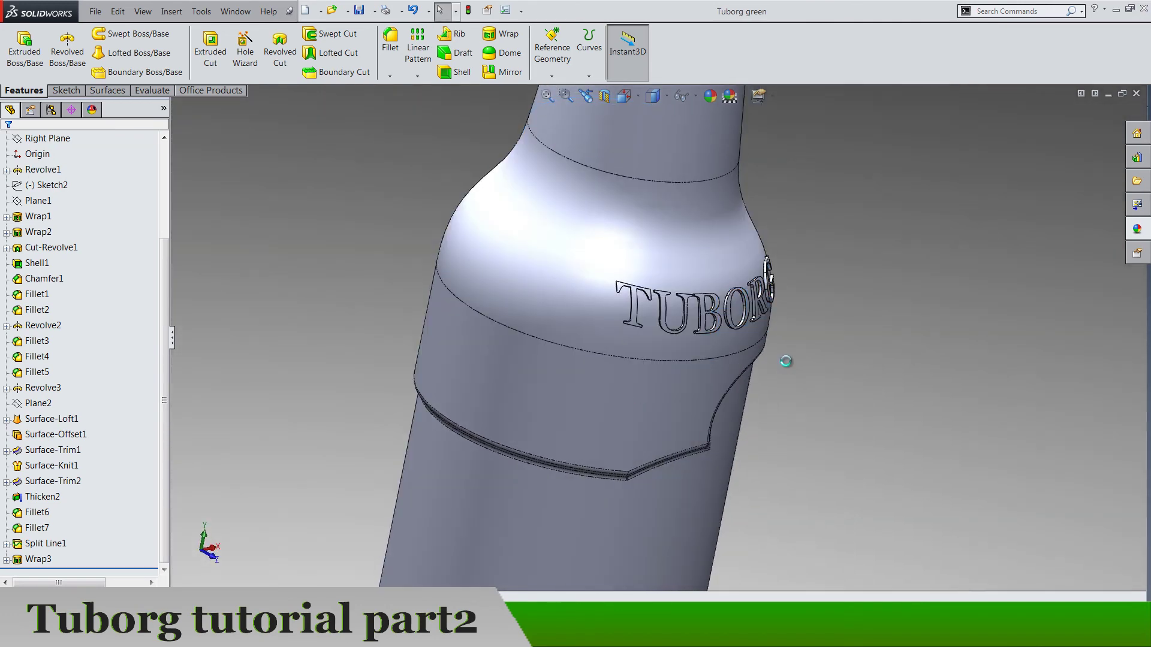
Save the Tuborg green part
key(f)
middle_drag(786, 361, 707, 323)
scroll(112, 411, up, 3)
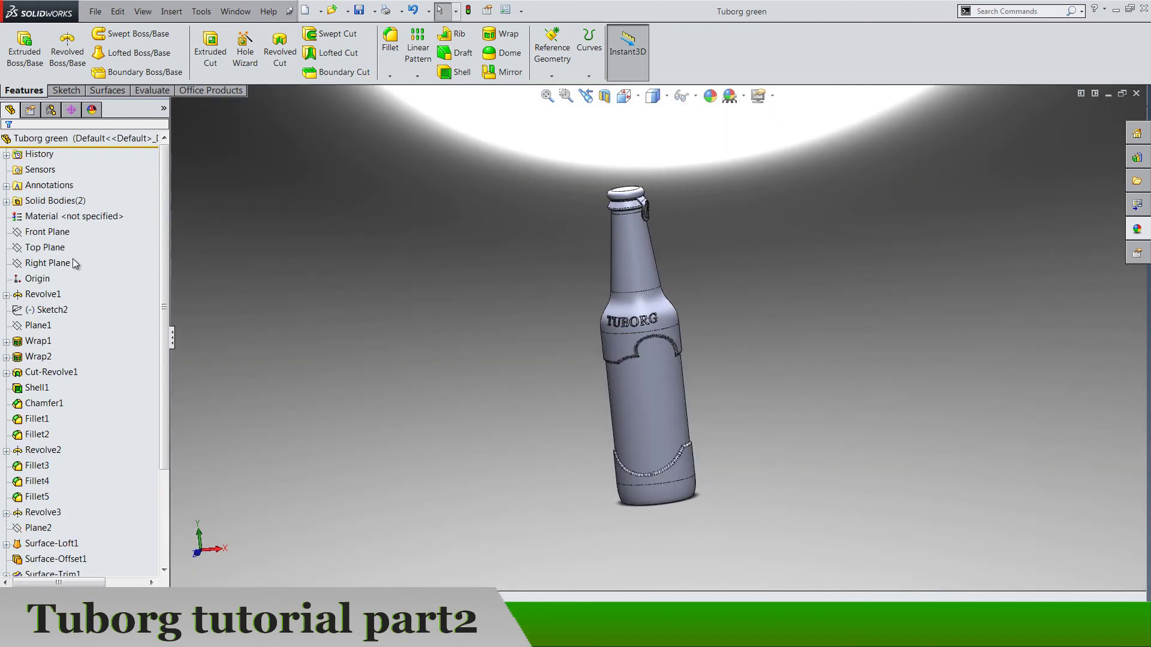
Start a new sketch on the Front Plane
click(57, 233)
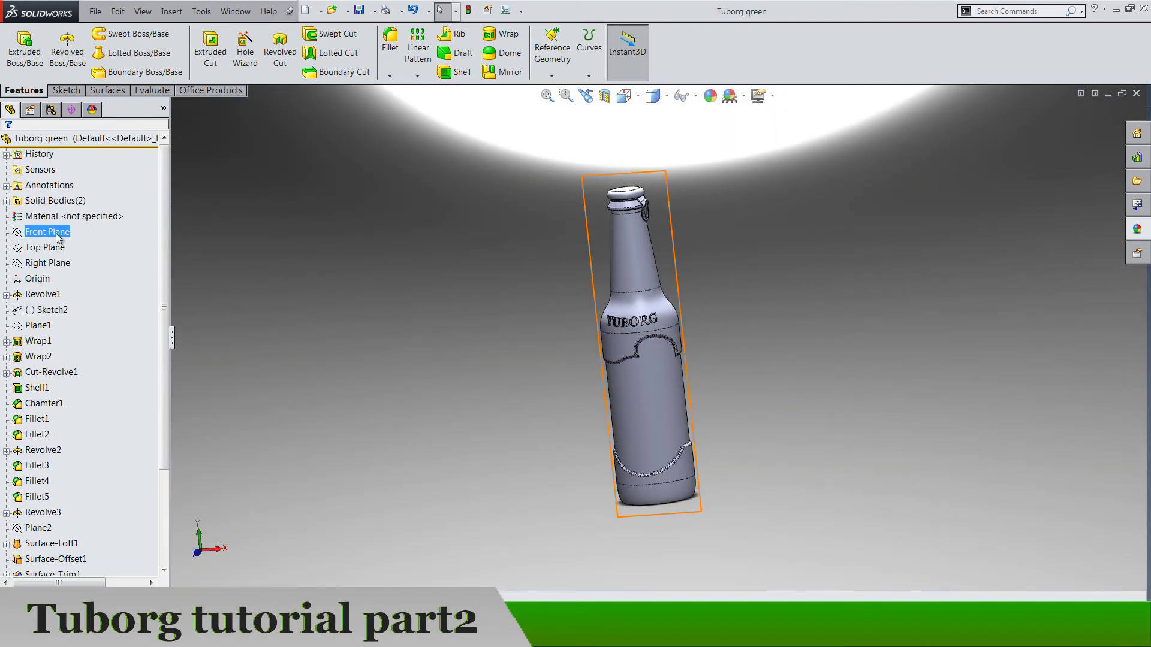
right_click(58, 238)
click(72, 219)
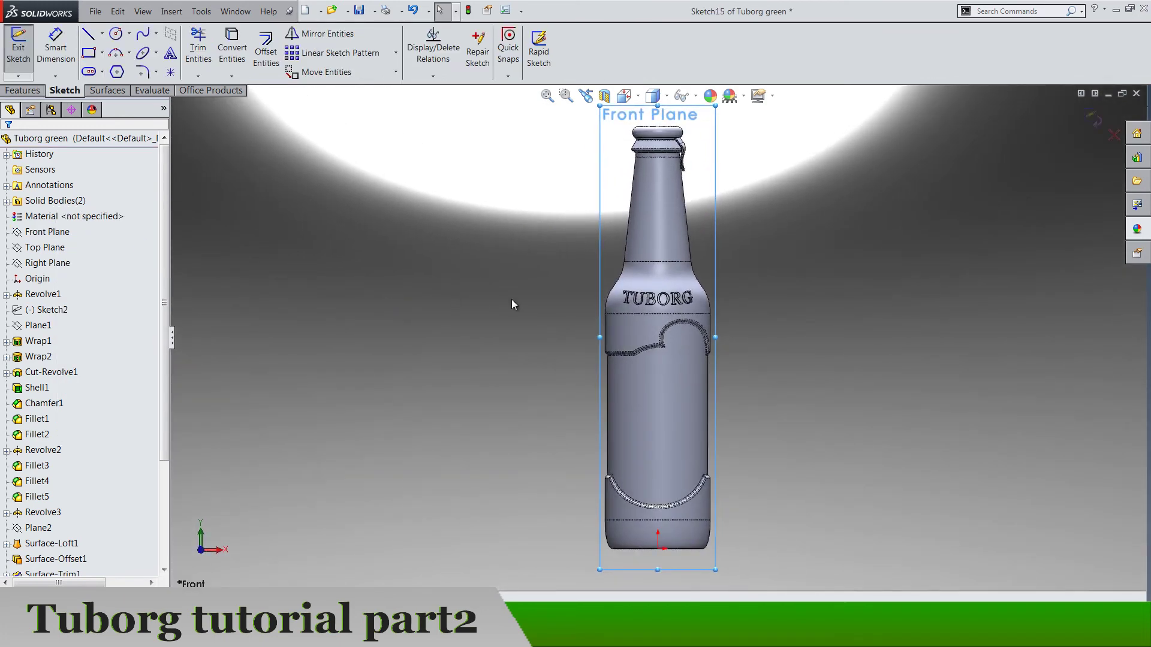
Show Sketch14 and copy its arc under TUBORG into the sketch as construction geometry
scroll(677, 304, down, 5)
scroll(38, 500, down, 3)
click(6, 545)
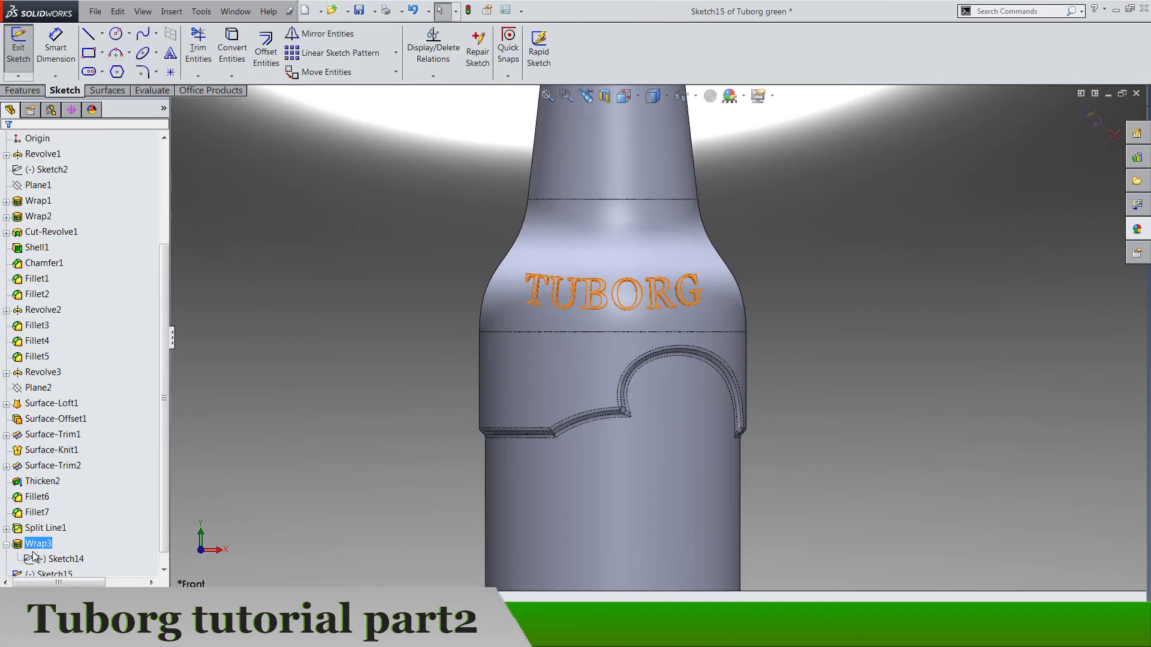
right_click(36, 558)
click(44, 478)
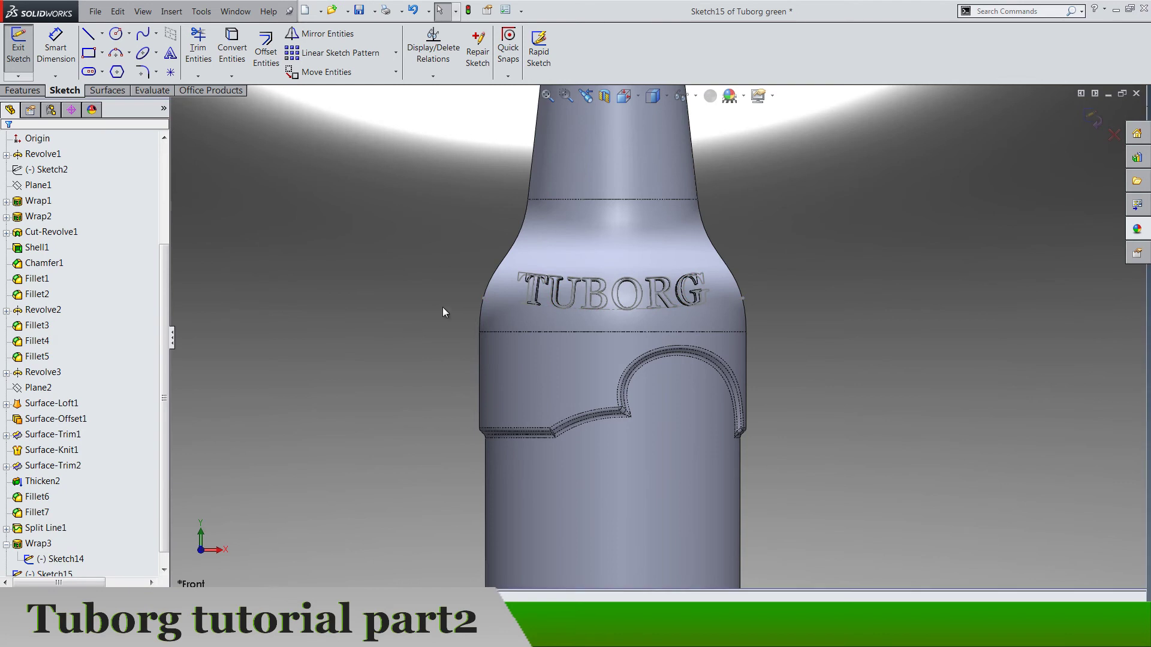
click(498, 297)
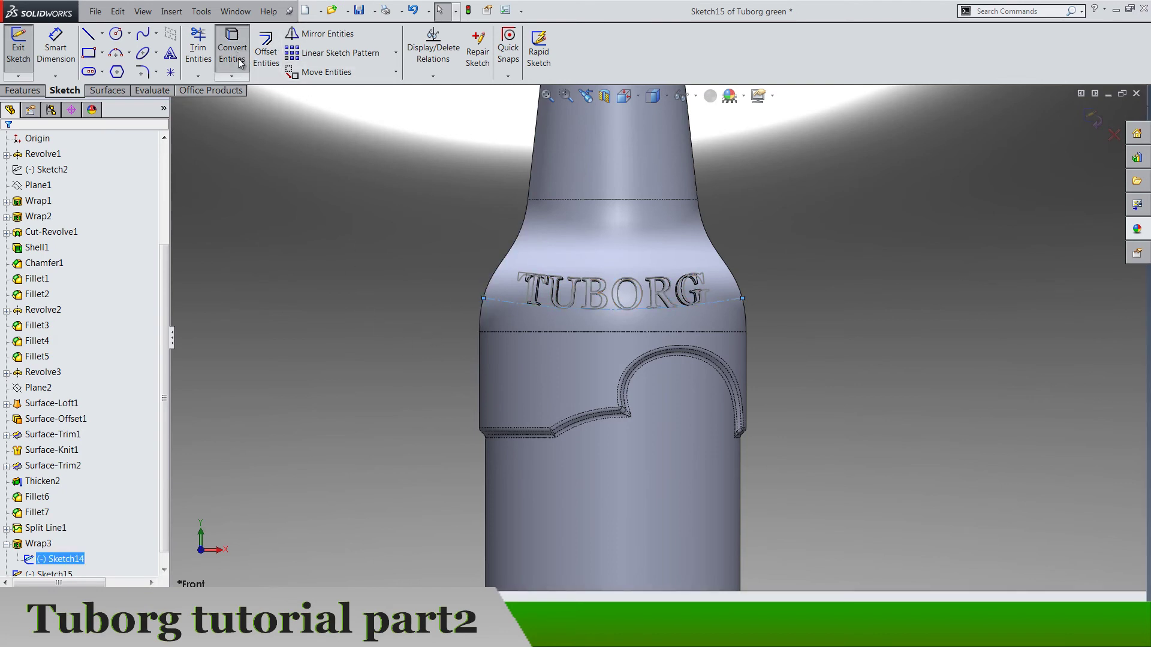
click(514, 302)
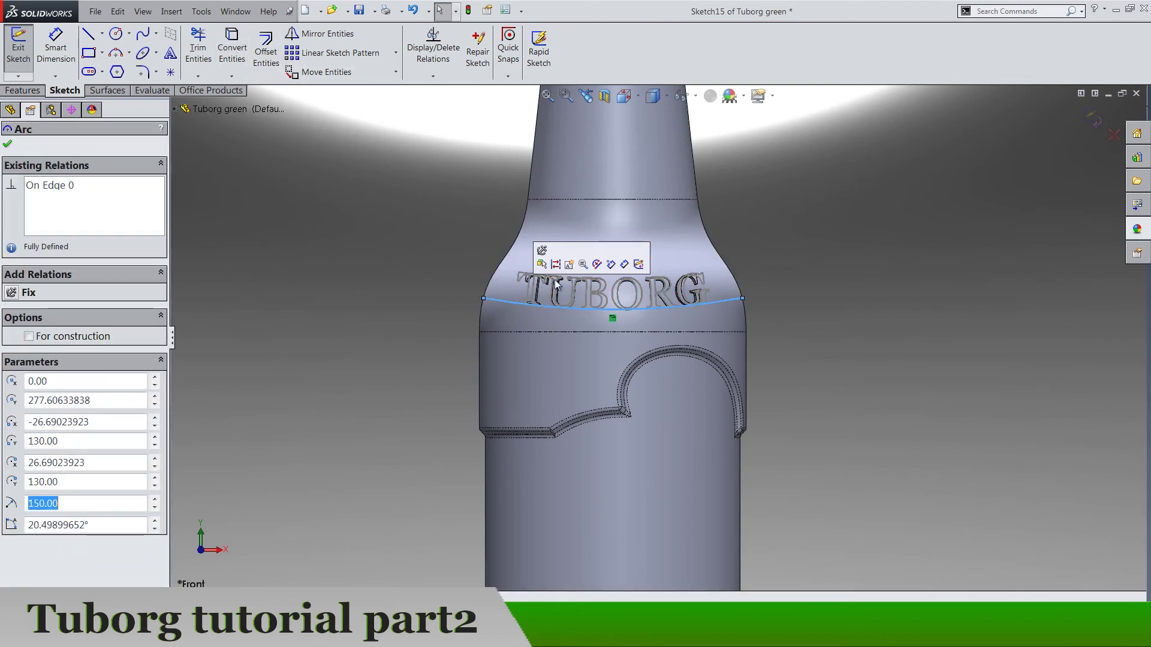
click(400, 312)
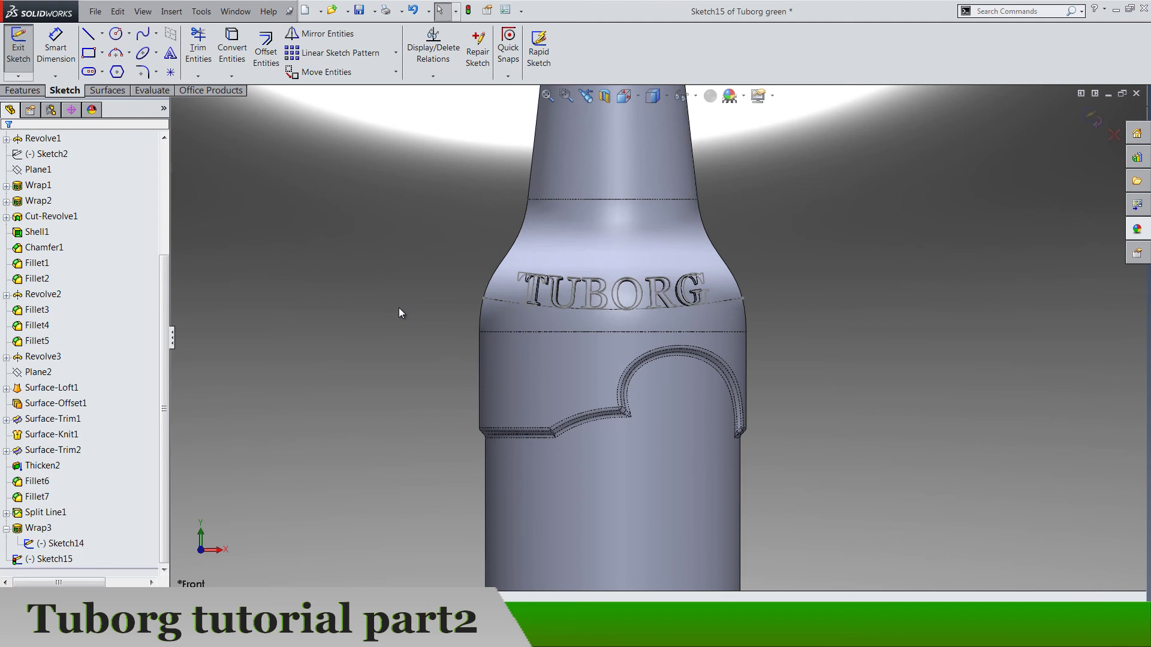
click(495, 299)
click(308, 281)
right_click(61, 558)
click(288, 437)
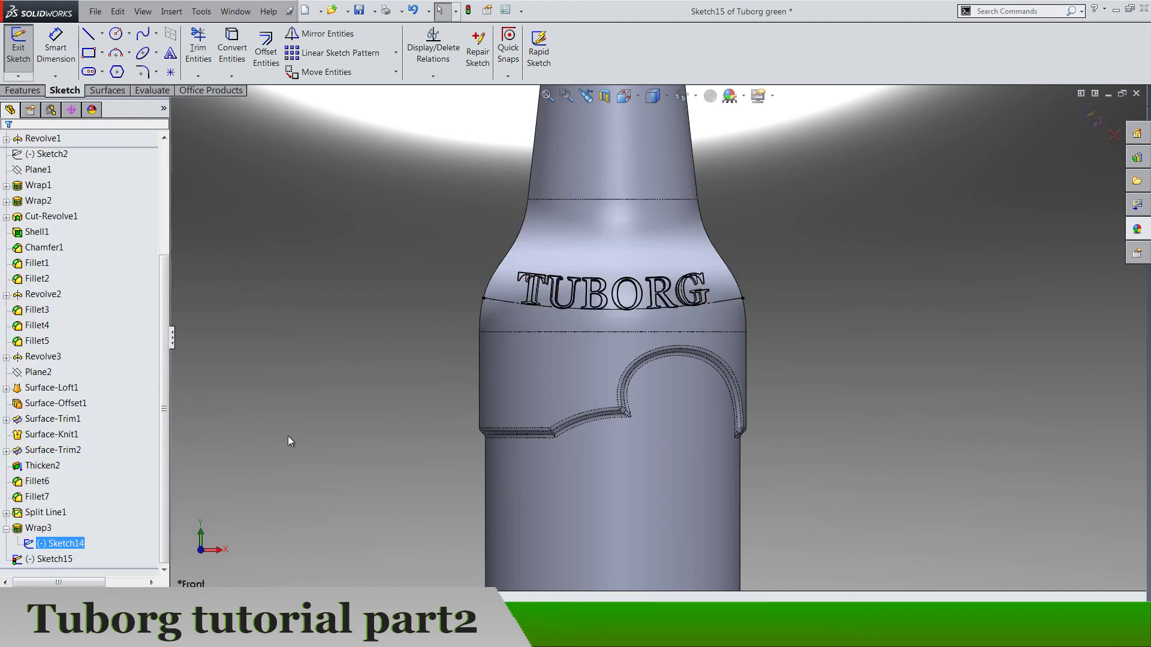
click(487, 299)
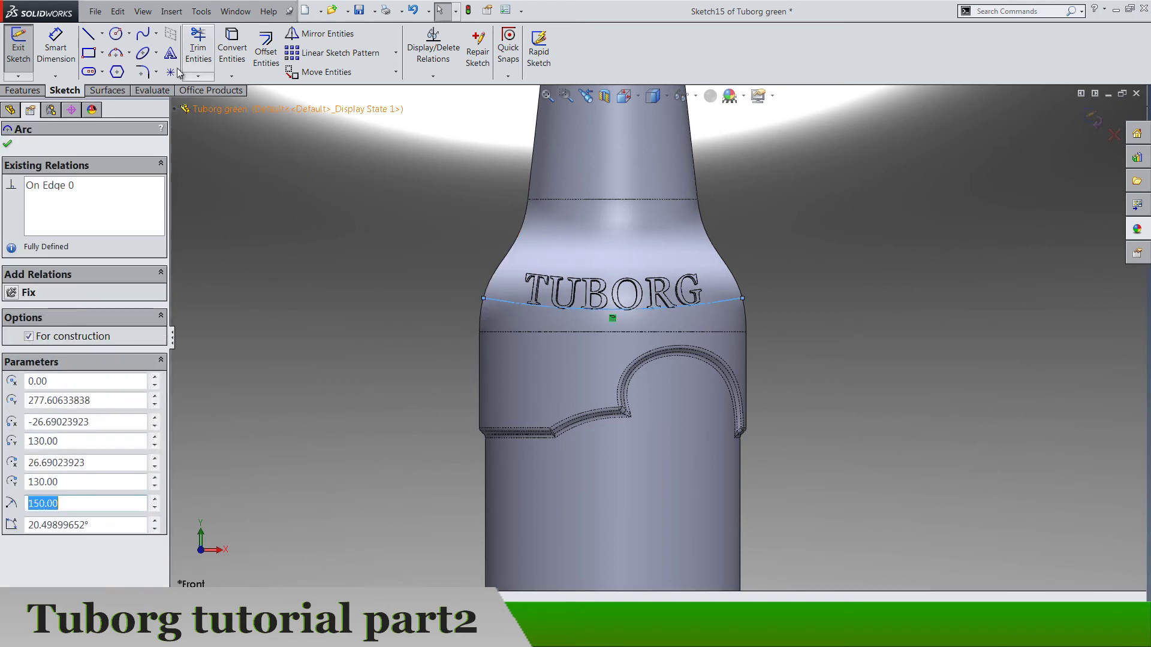
Add flipped TUBORG sketch text along the arc with 105% letter spacing
click(171, 55)
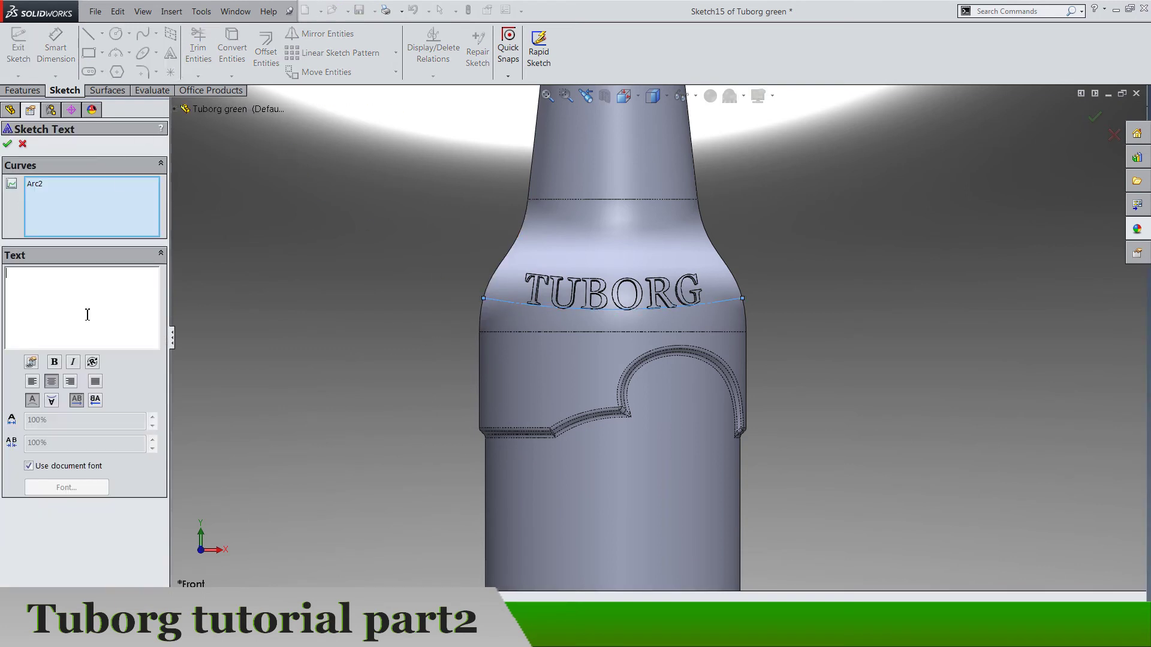
text(TUBORG)
key(ctrl+a)
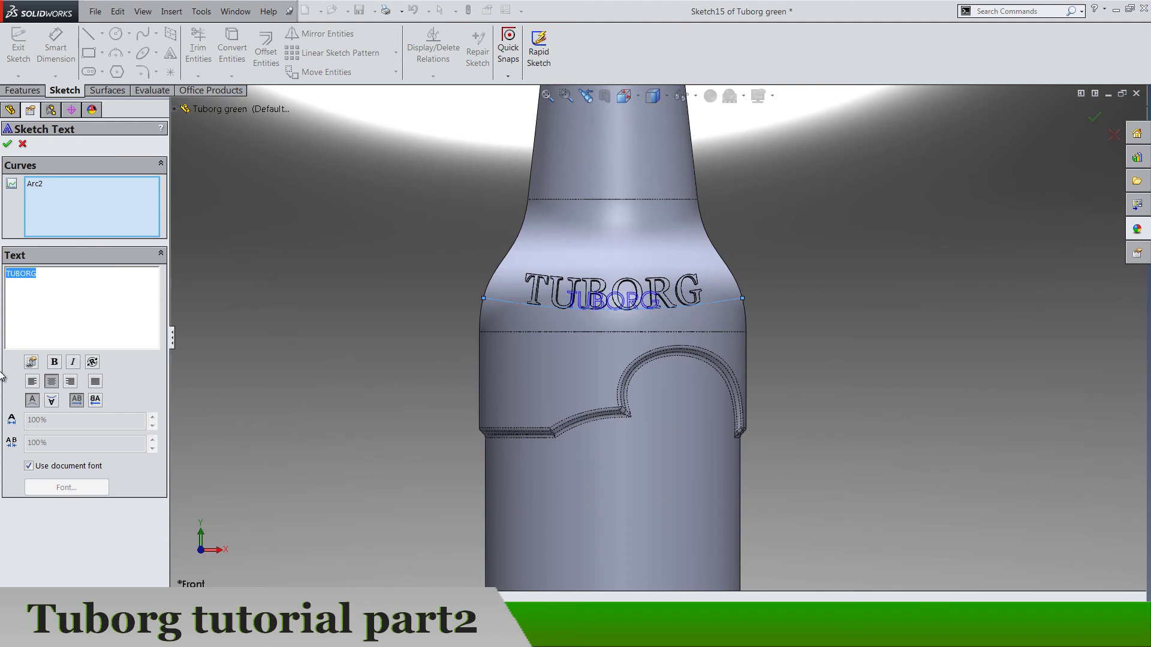
click(95, 402)
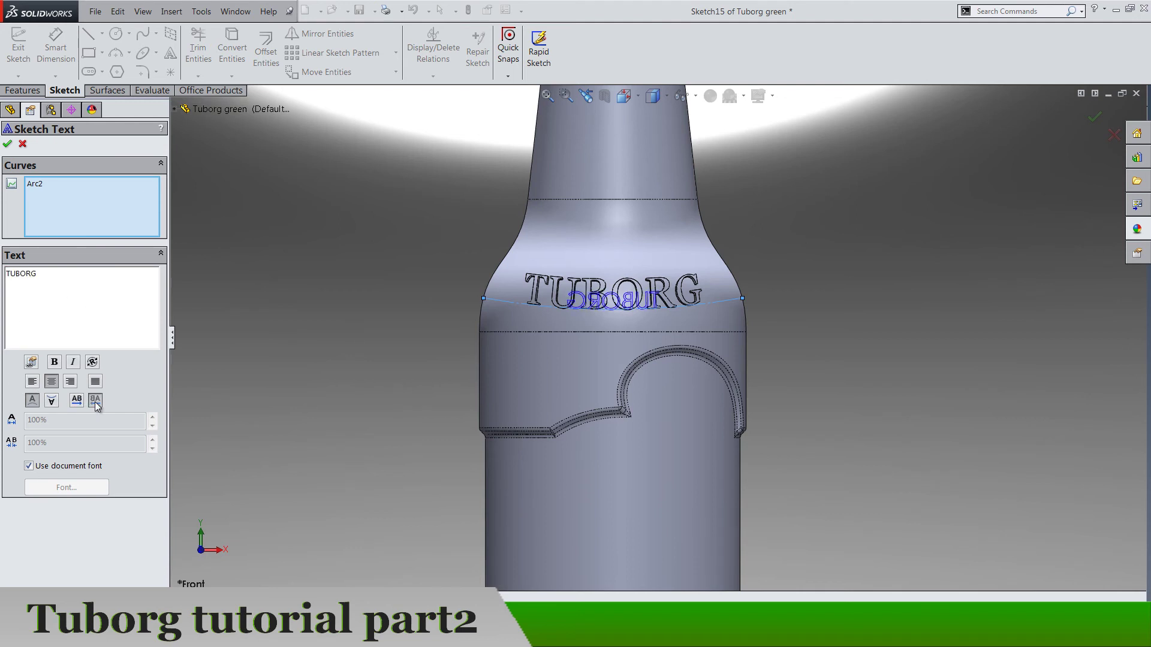
scroll(616, 292, down, 6)
scroll(668, 334, up, 3)
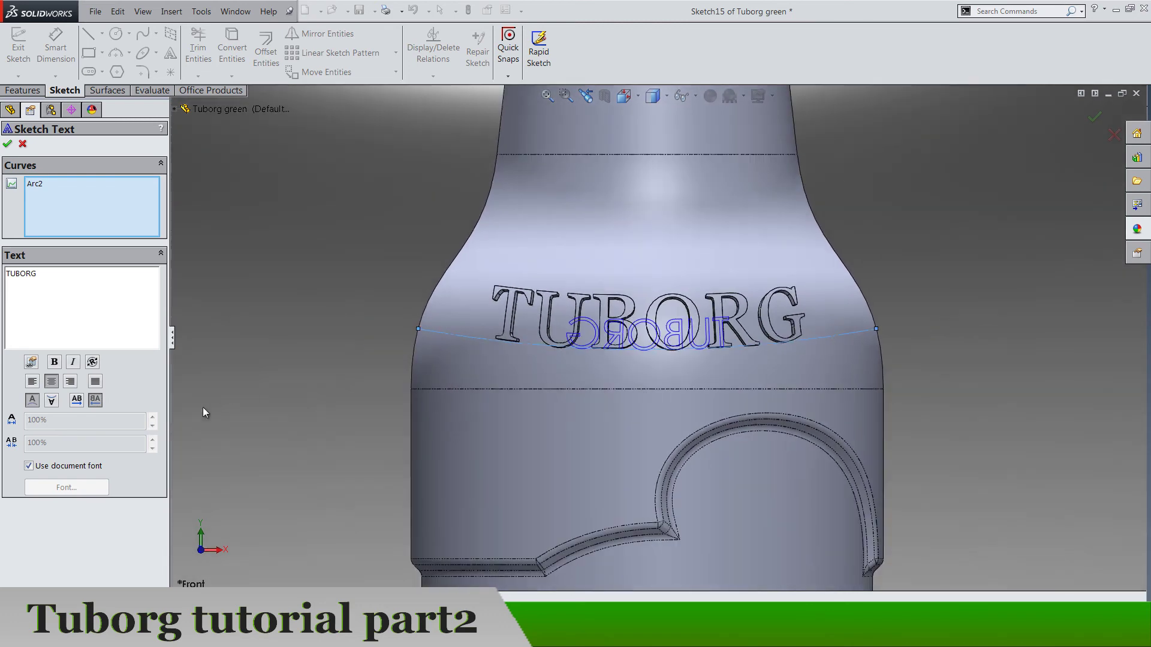
click(64, 466)
click(67, 442)
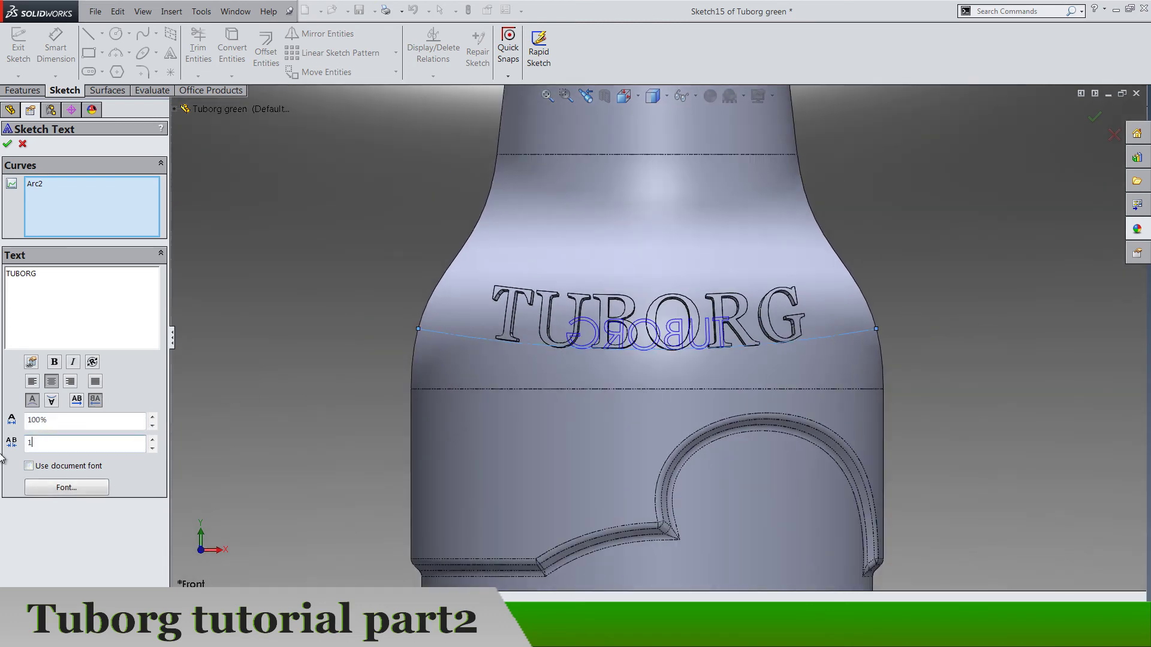
text(105)
Set the text font to Georgia at 24 points and finish placing the text
click(66, 488)
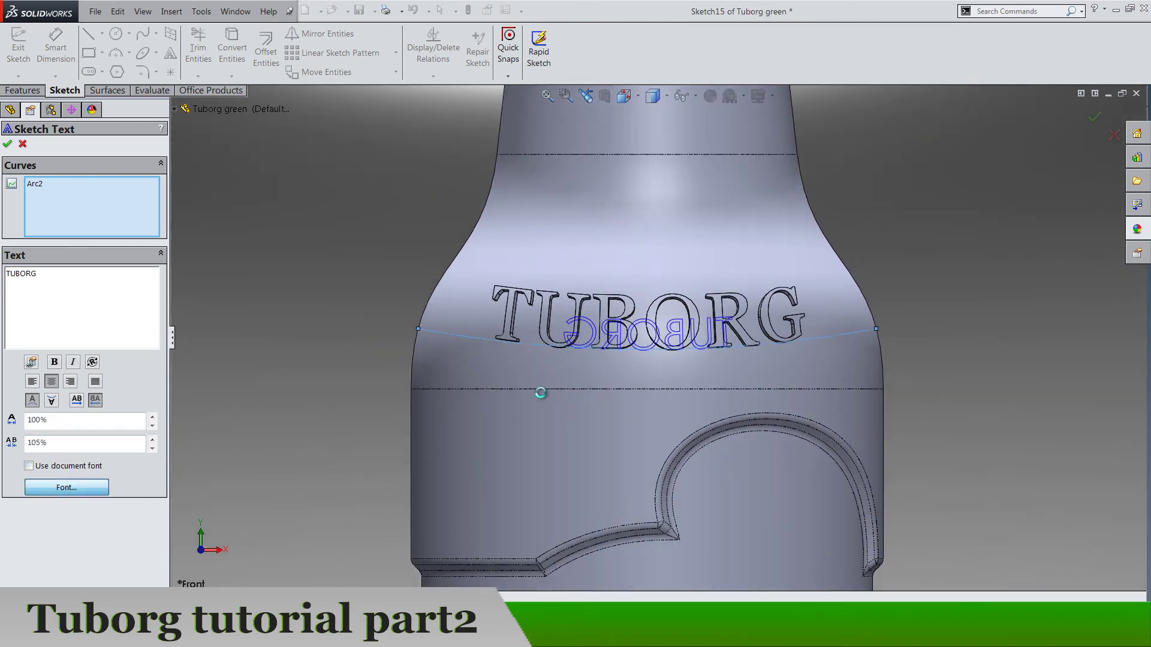
click(473, 283)
scroll(465, 287, down, 12)
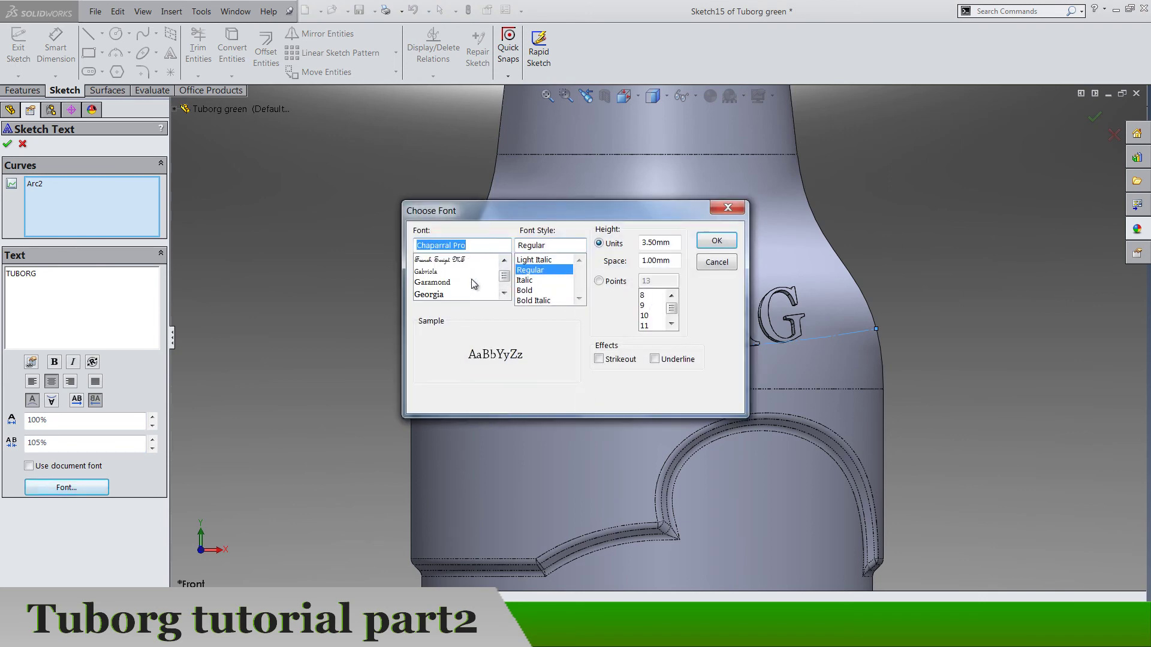
scroll(448, 288, up, 1)
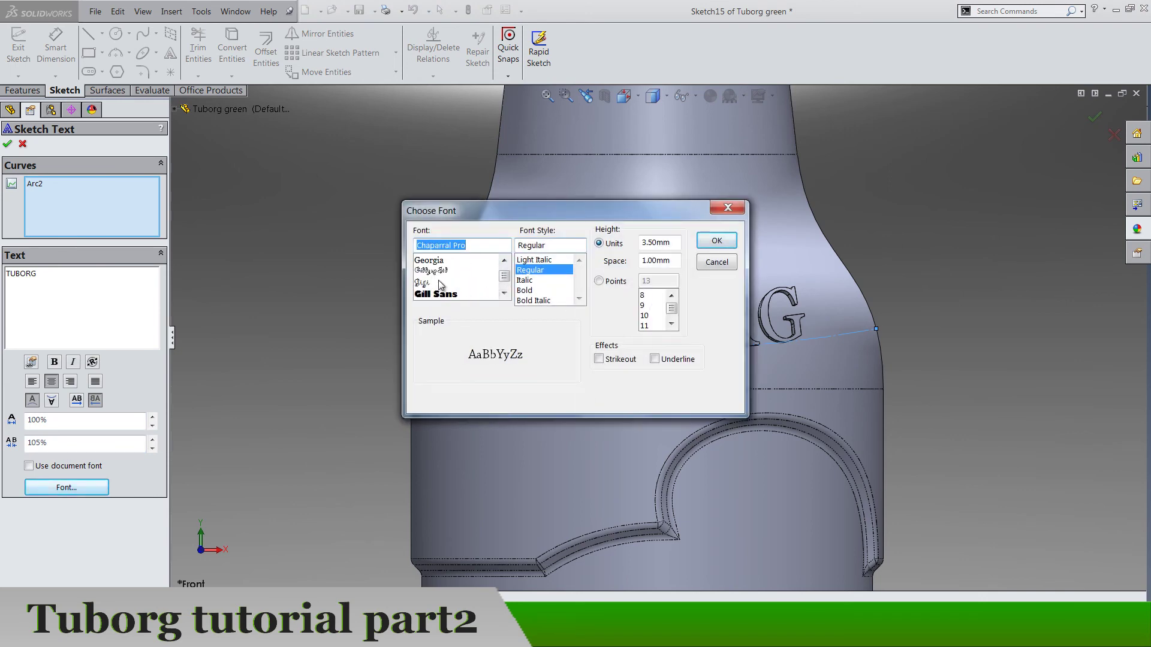
click(429, 260)
click(616, 281)
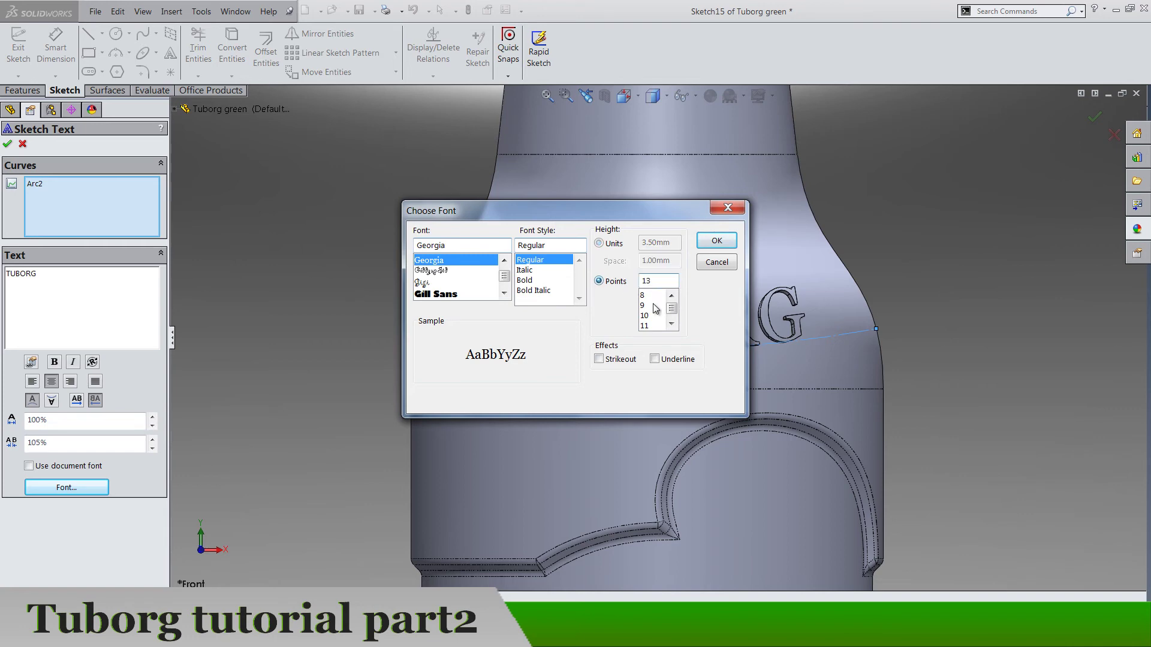
click(645, 305)
scroll(656, 309, down, 1)
click(645, 306)
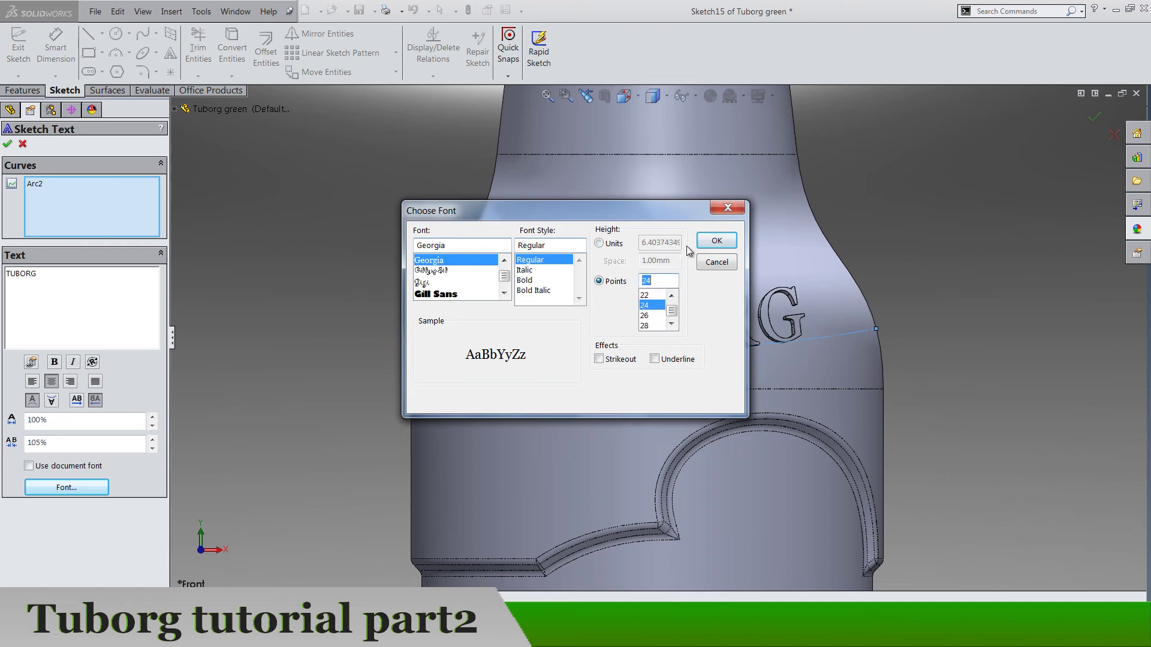
click(716, 241)
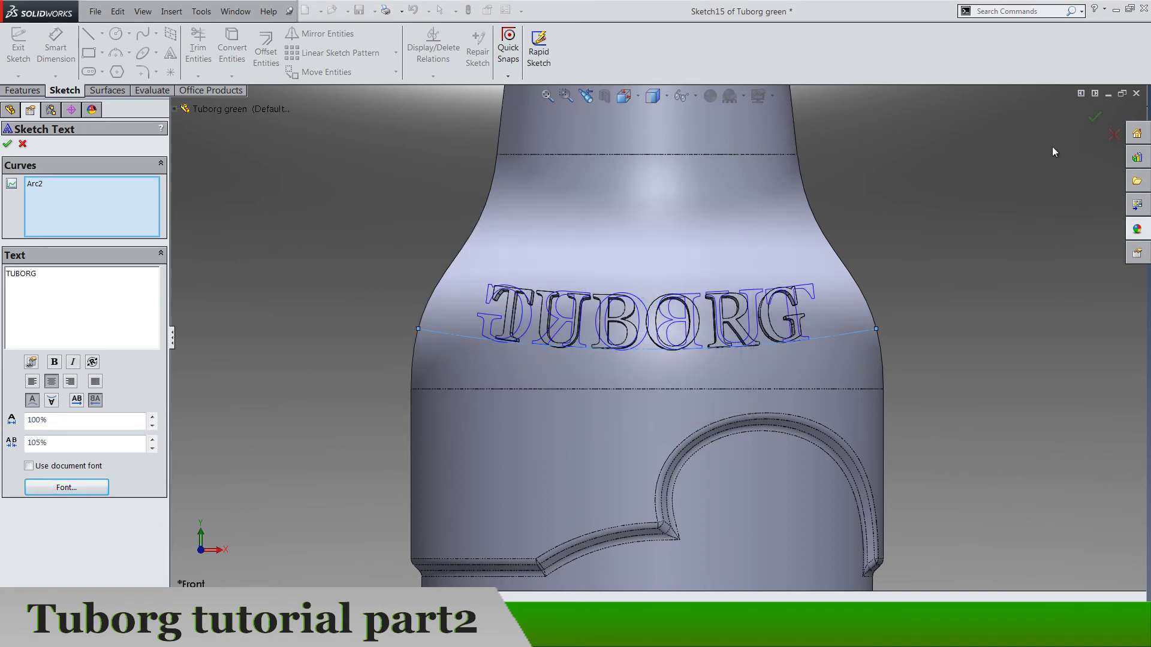
click(1092, 123)
Wrap Sketch15's TUBORG text as a 0.50 mm emboss with reverse direction on
click(1093, 122)
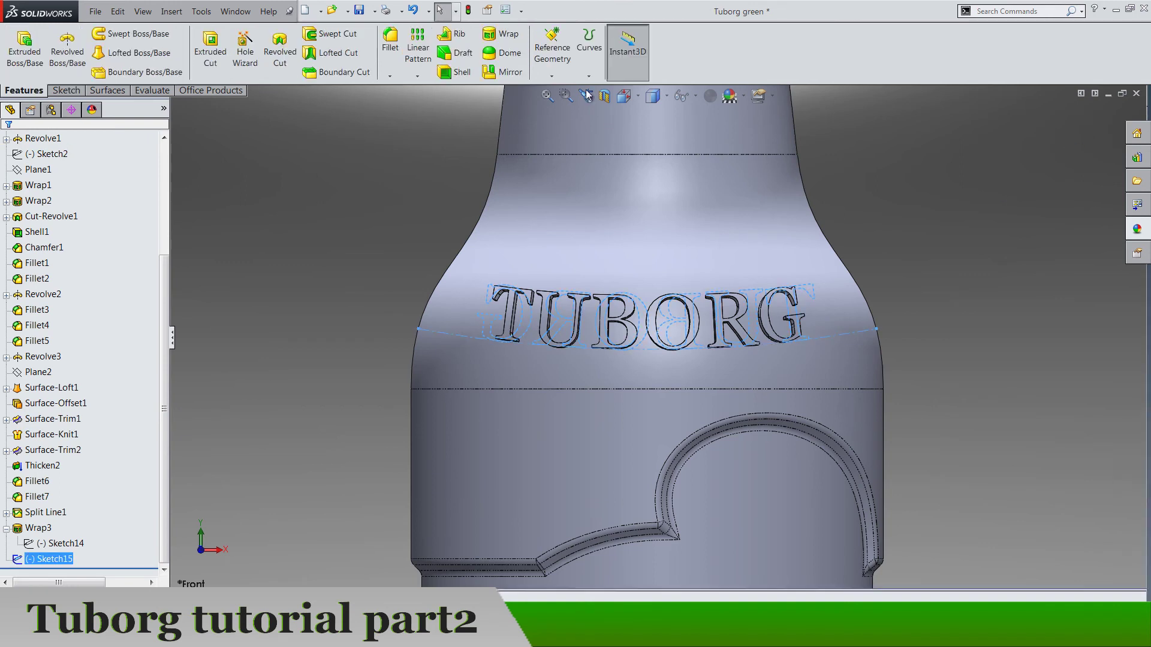
click(501, 34)
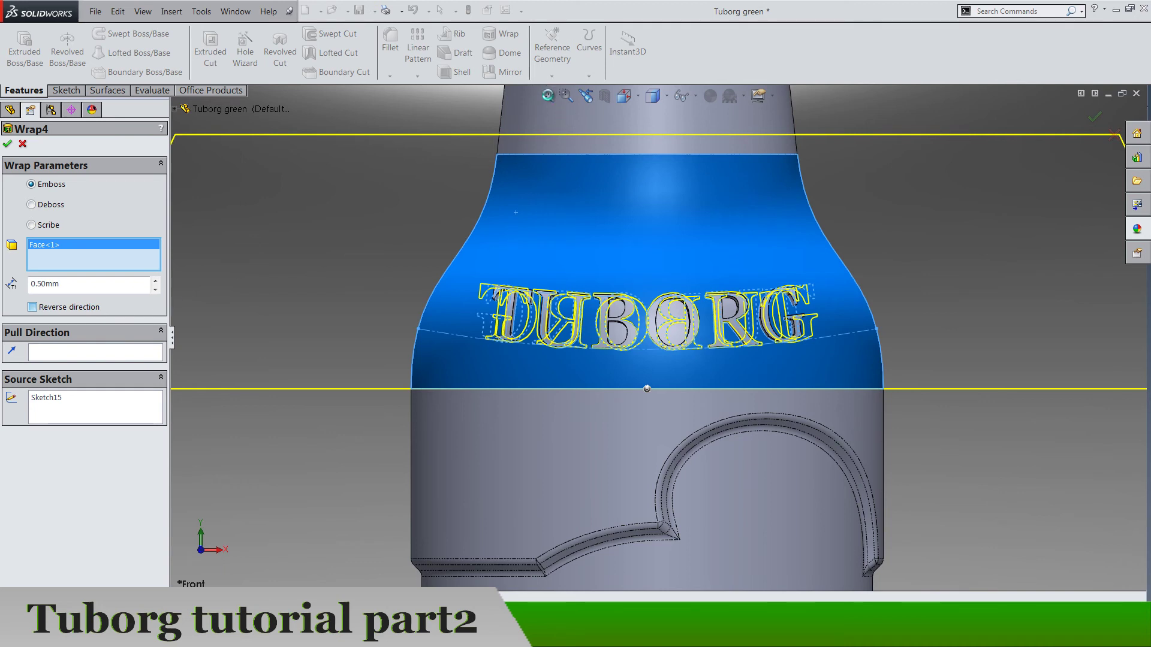
click(548, 95)
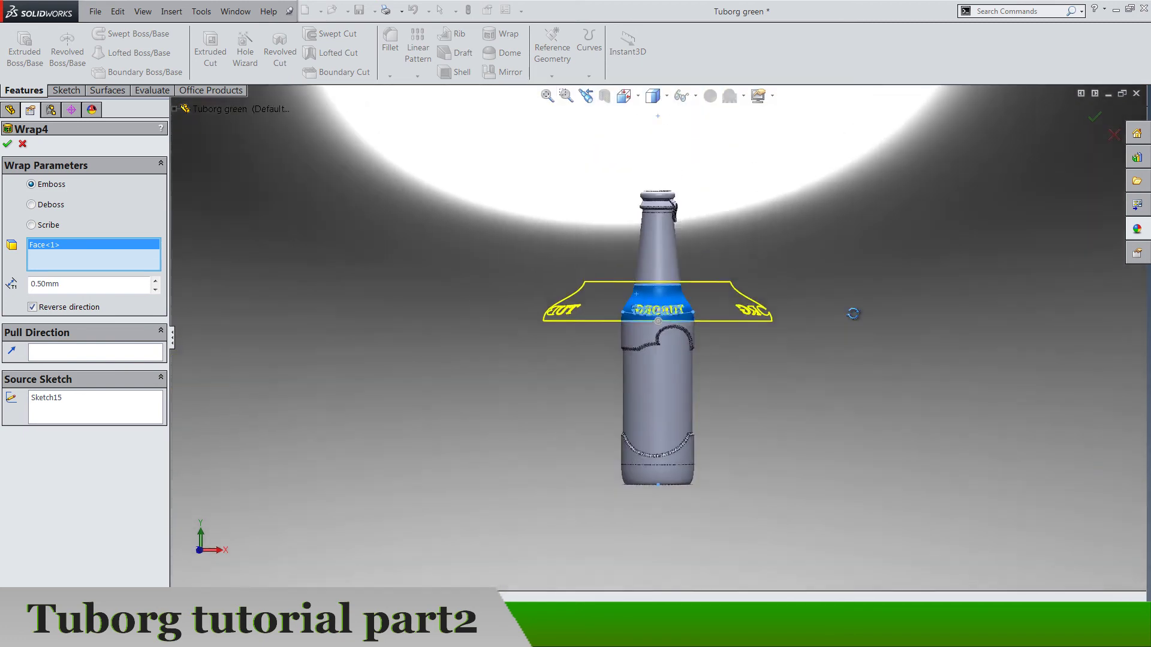
middle_drag(853, 314, 653, 448)
scroll(698, 306, down, 5)
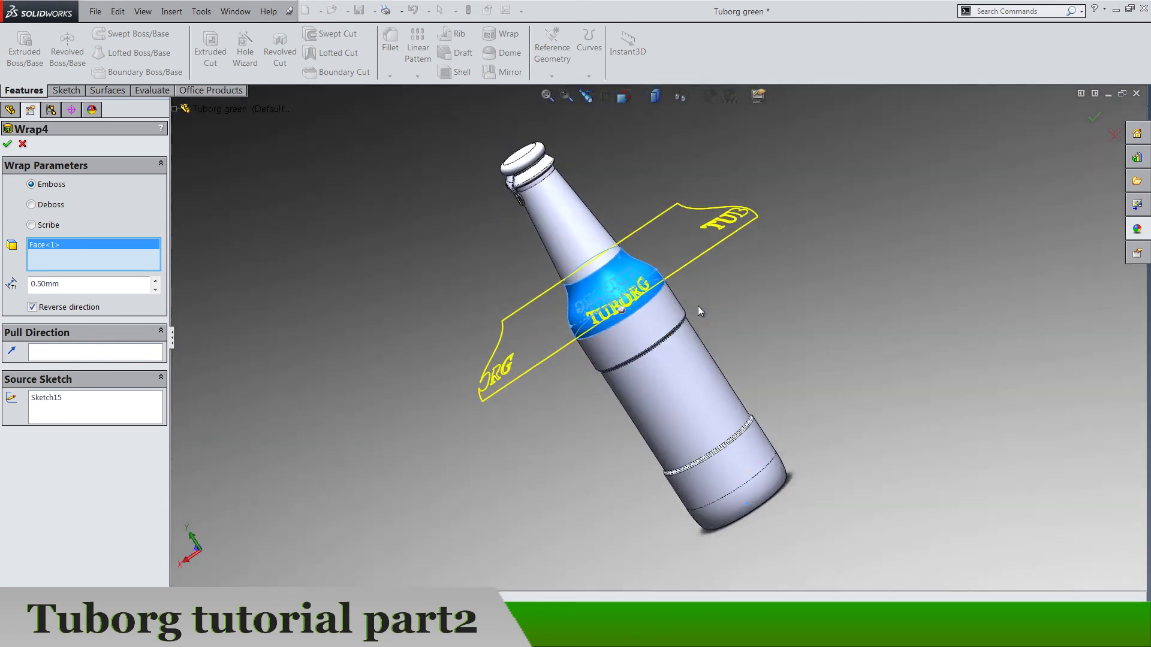
click(7, 143)
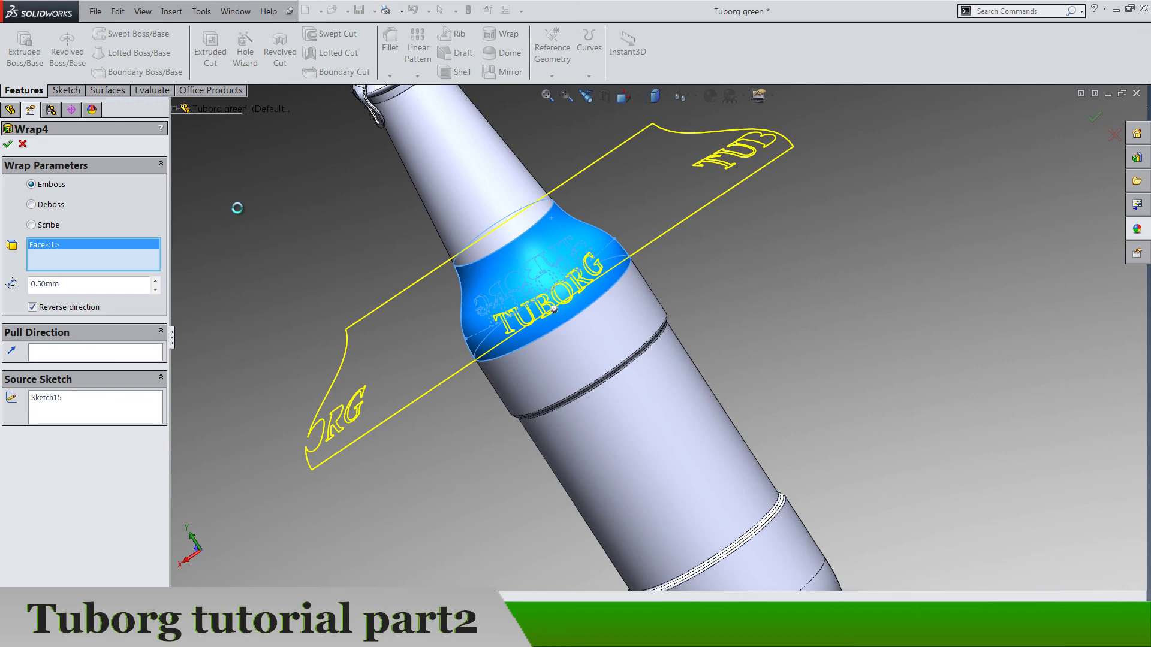
scroll(383, 318, up, 3)
middle_drag(386, 320, 705, 293)
Switch the bottle to the isometric view
key(ctrl+7)
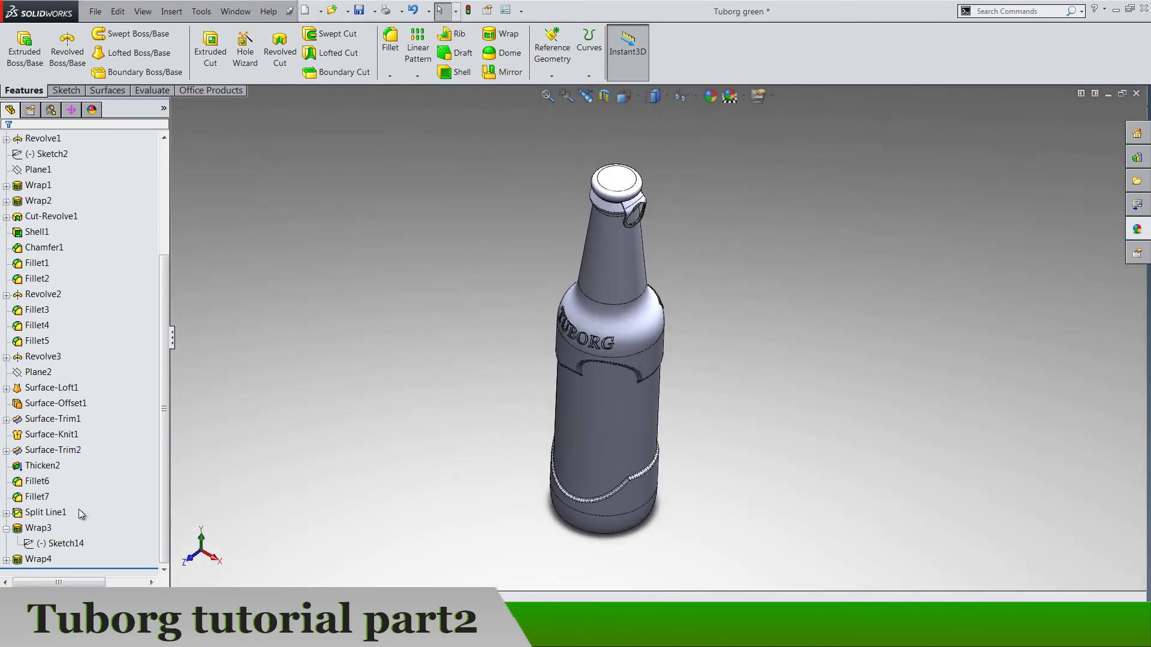
click(16, 530)
click(7, 530)
scroll(125, 369, up, 3)
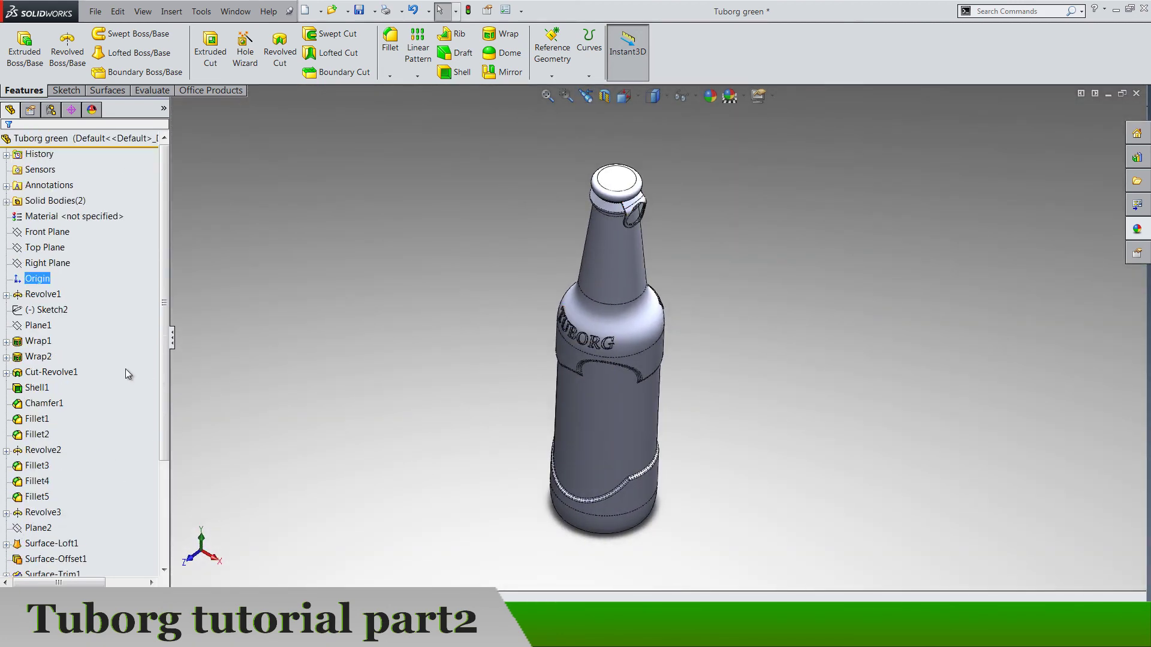
click(627, 98)
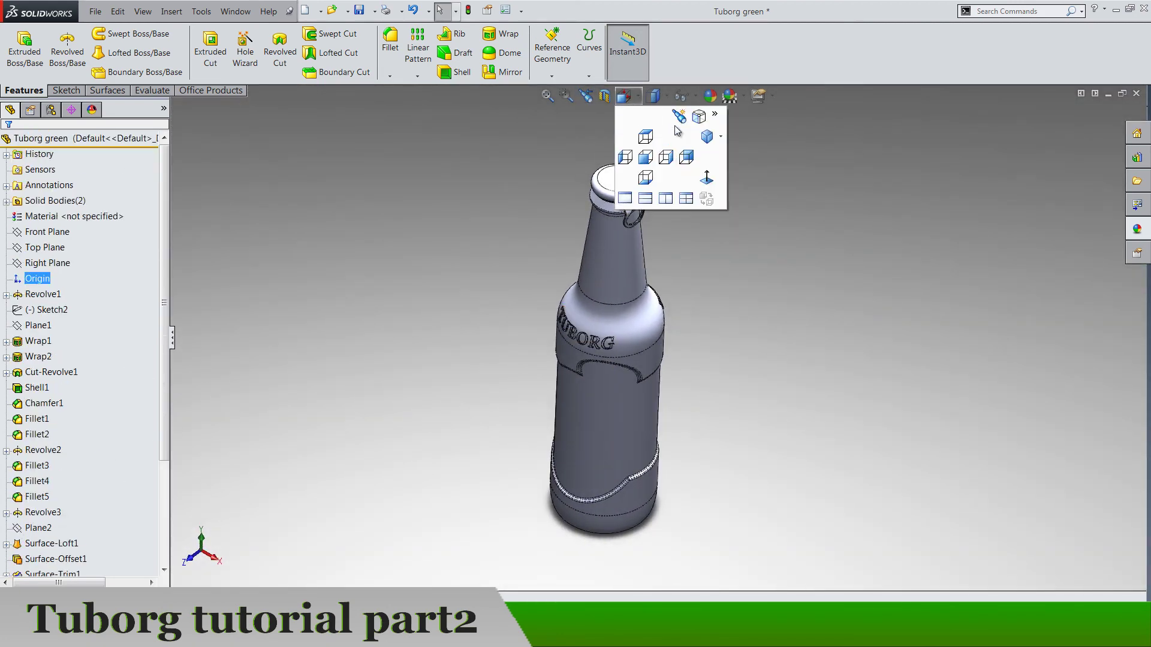
click(706, 137)
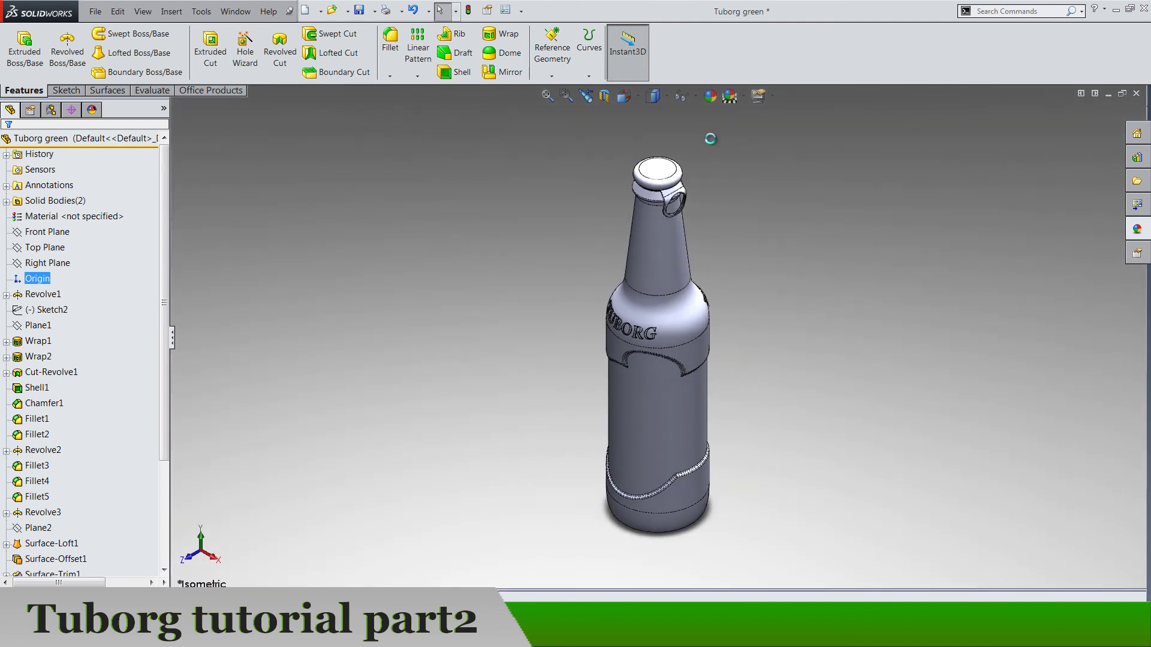
Open the appearances library and select the bottle body Wrap4
click(1137, 229)
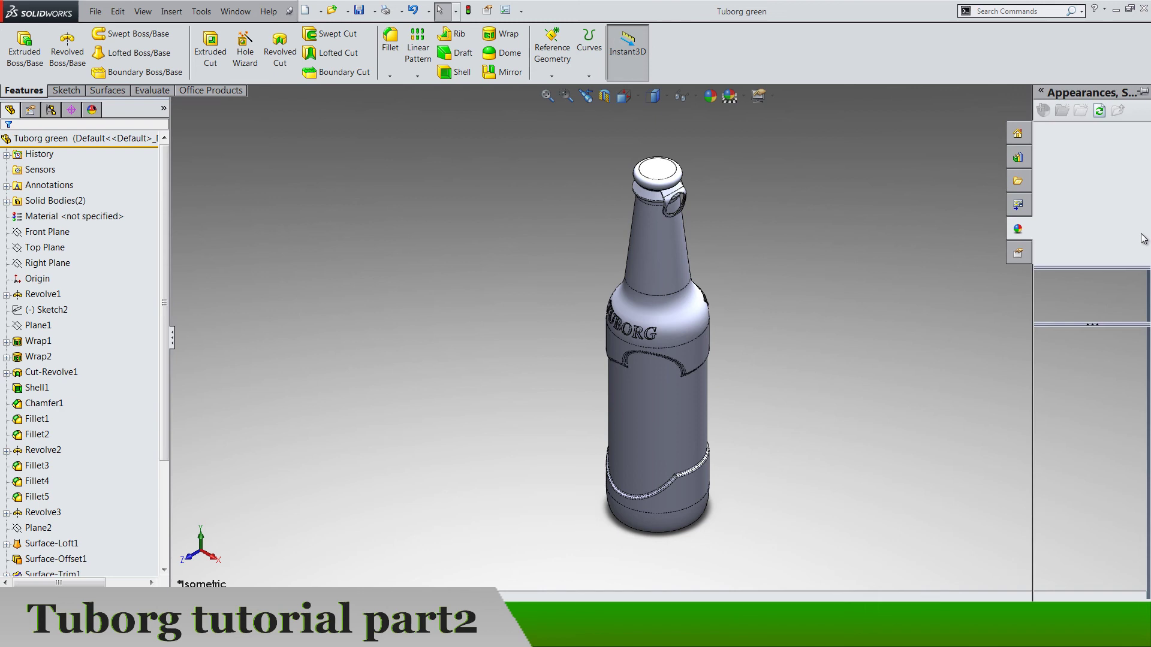
click(1141, 94)
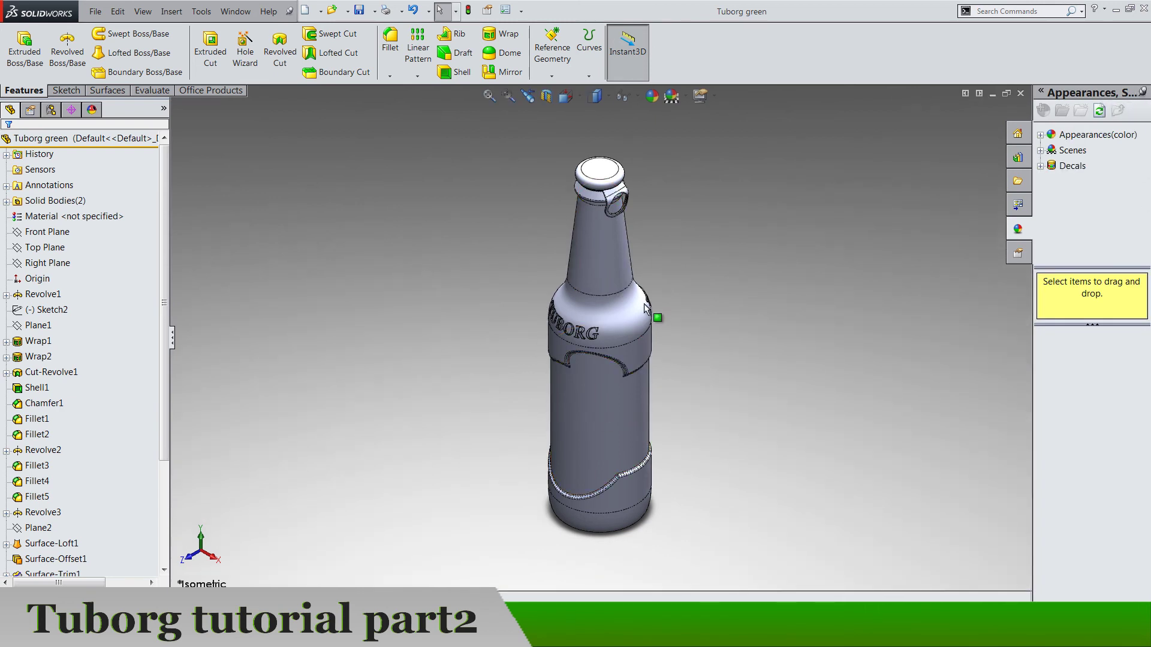
click(1041, 137)
click(1052, 150)
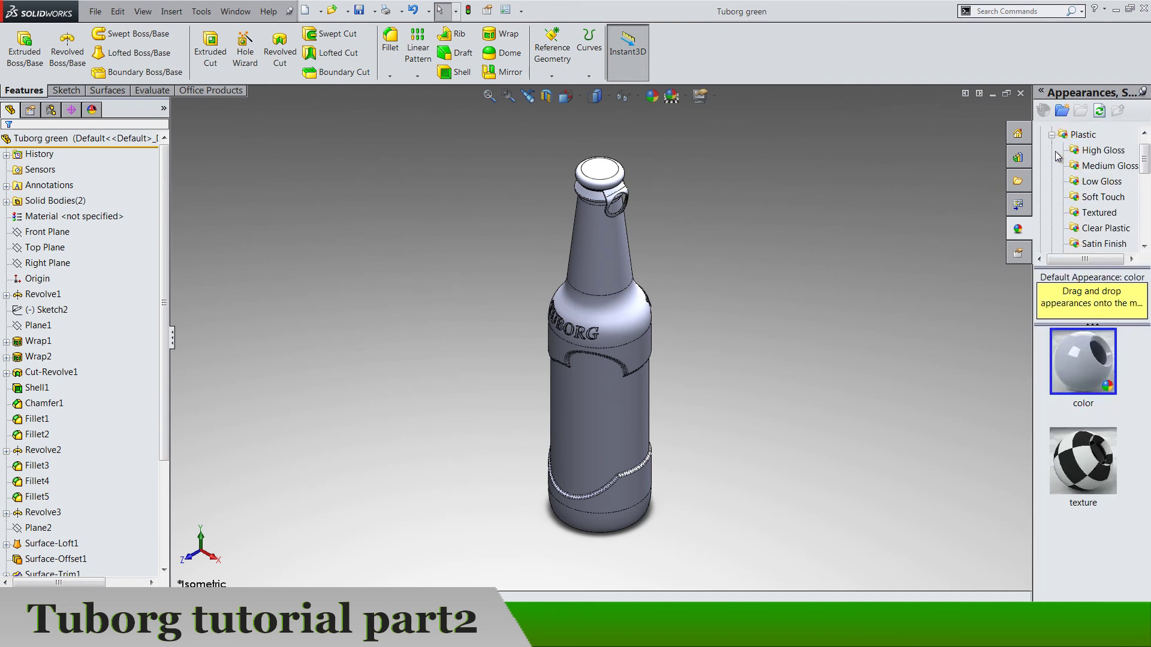
click(8, 202)
click(60, 217)
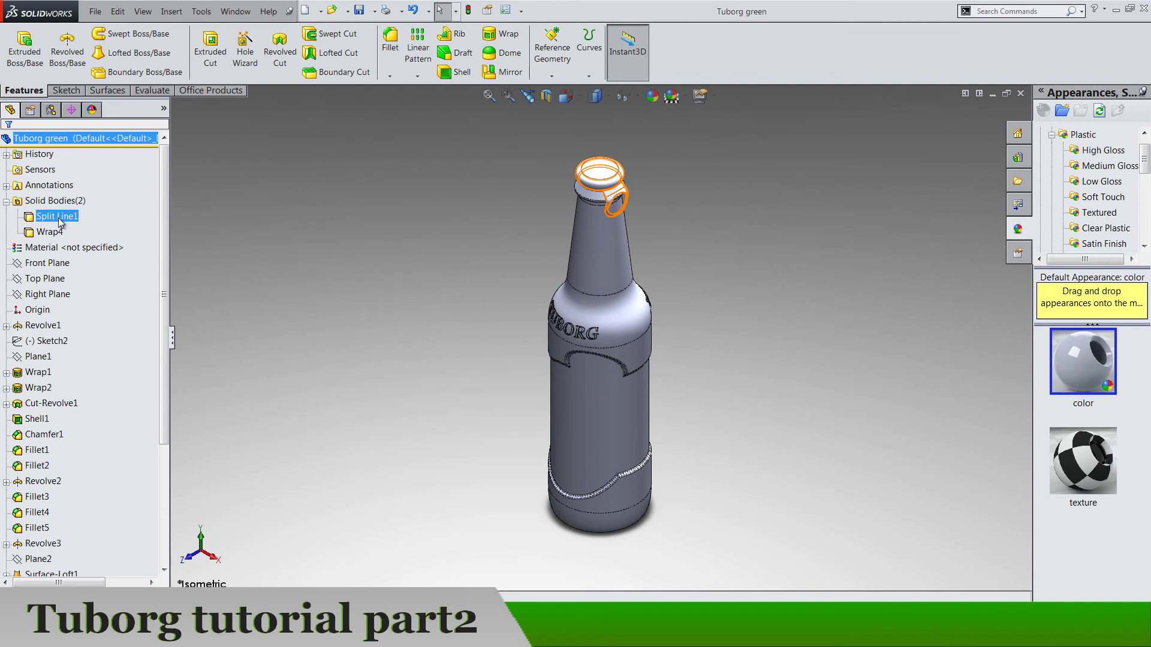
click(482, 249)
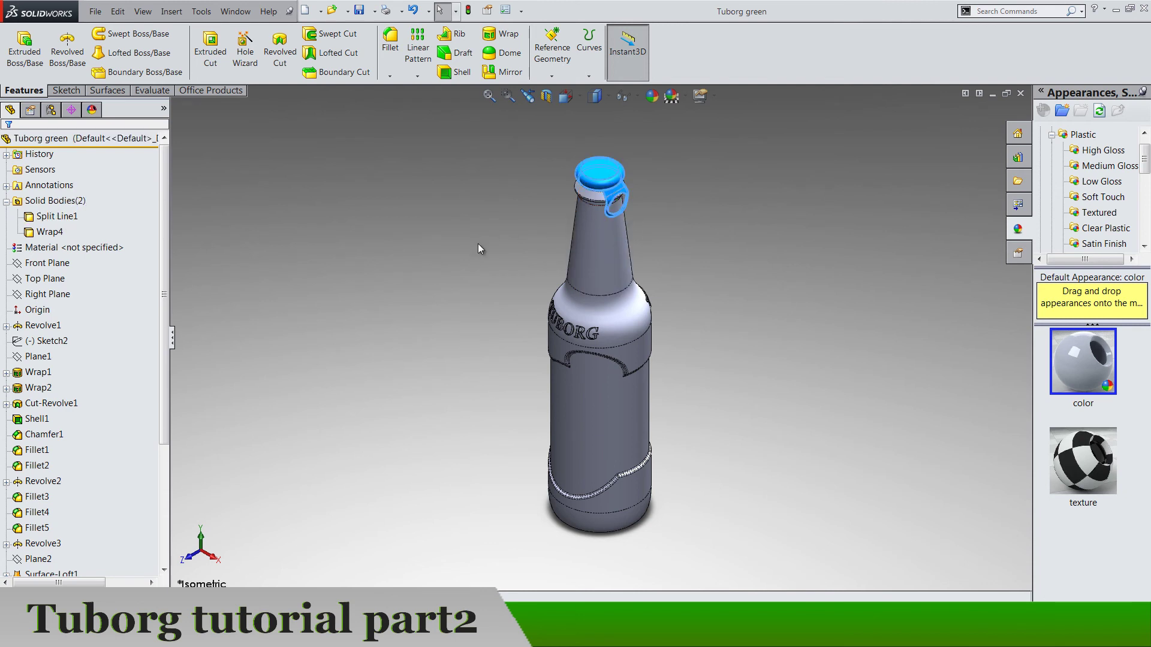
click(69, 232)
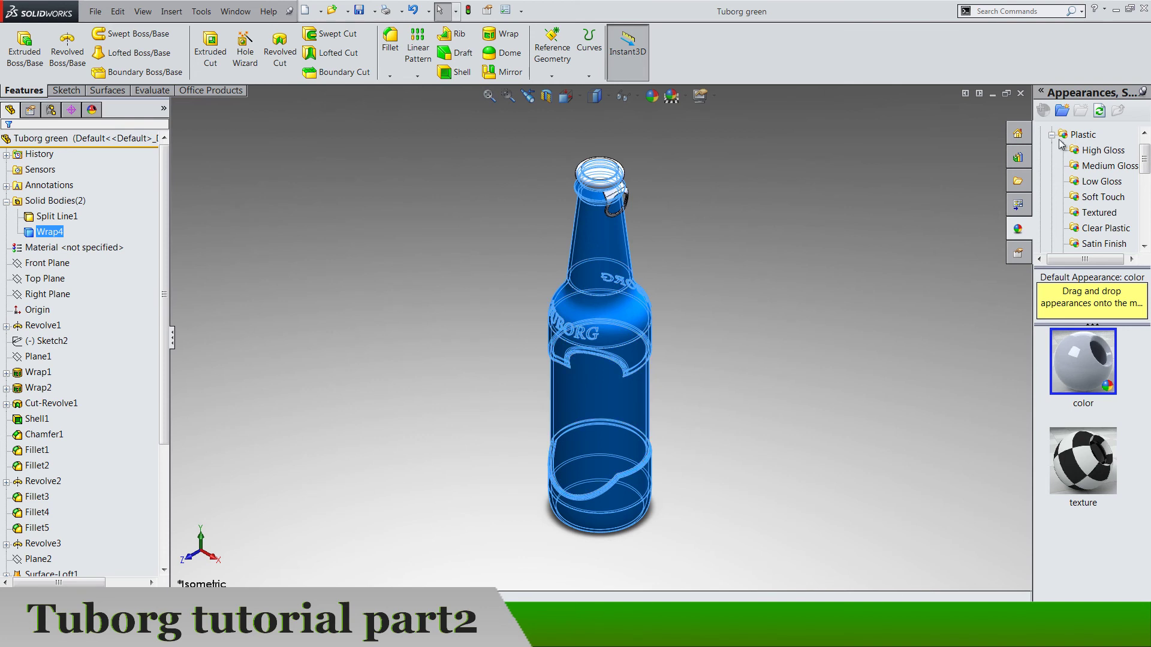
Apply the green gloss glass appearance to the Wrap4 bottle body
click(1084, 151)
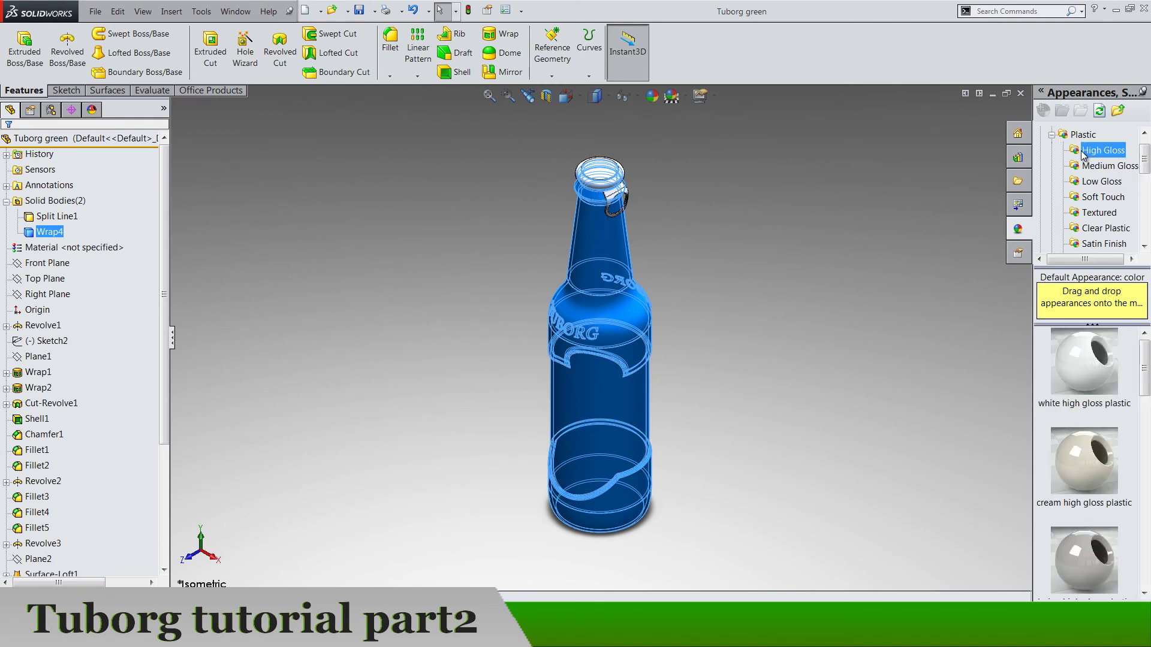
click(1052, 136)
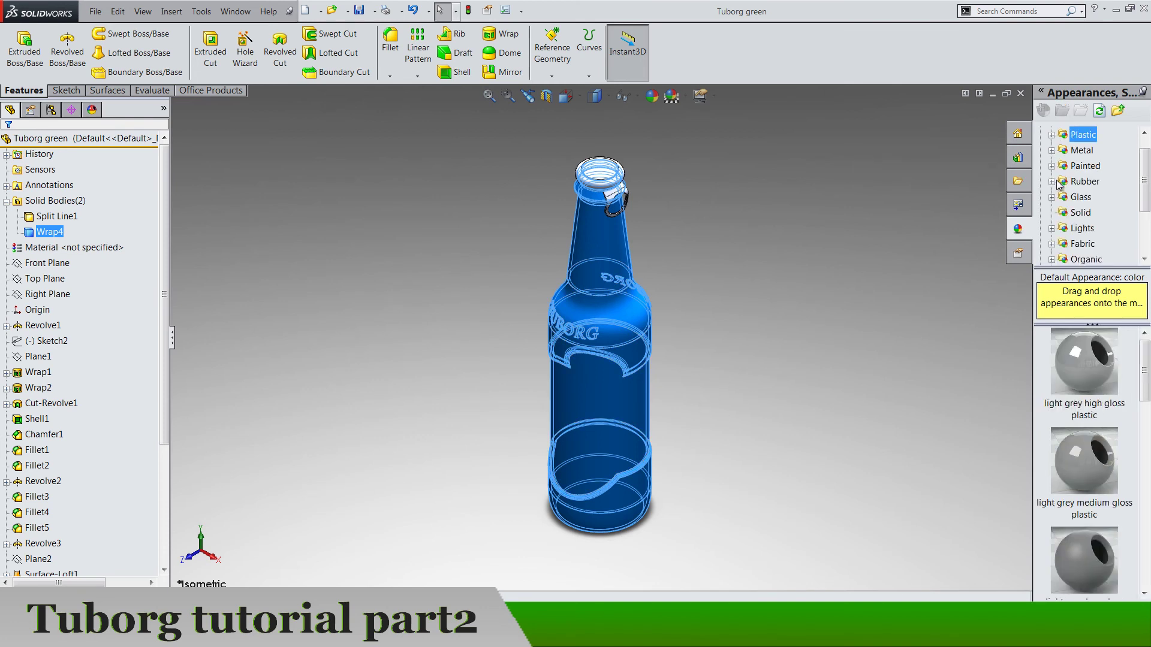
click(1052, 198)
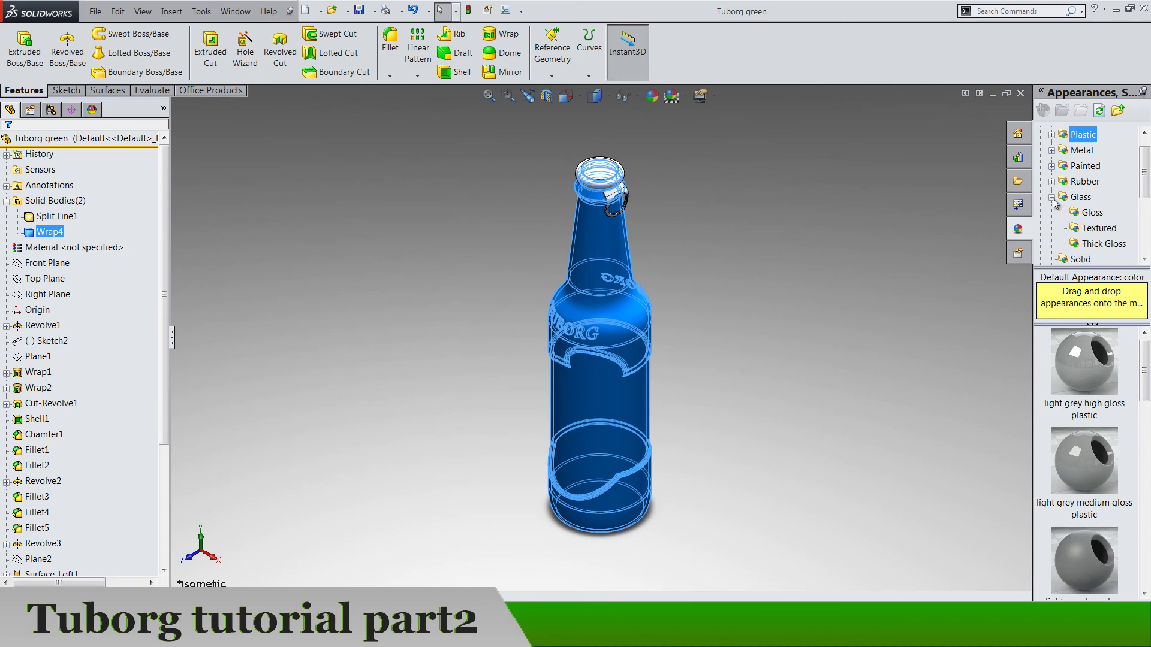
click(1099, 229)
click(1092, 213)
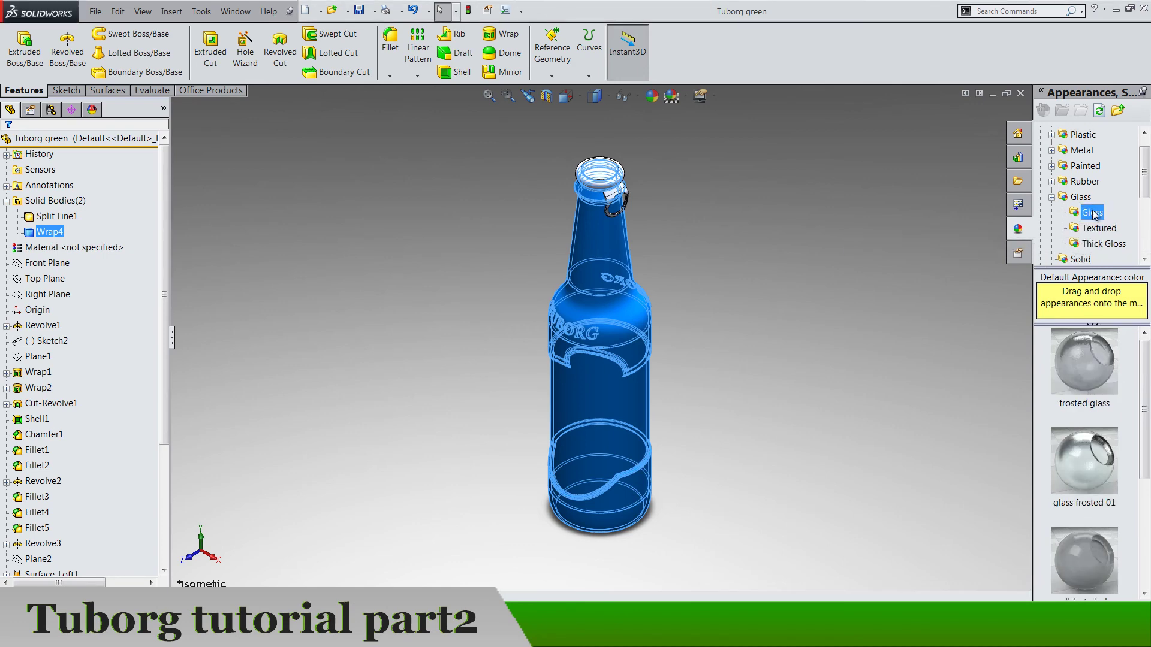
scroll(1086, 413, down, 2)
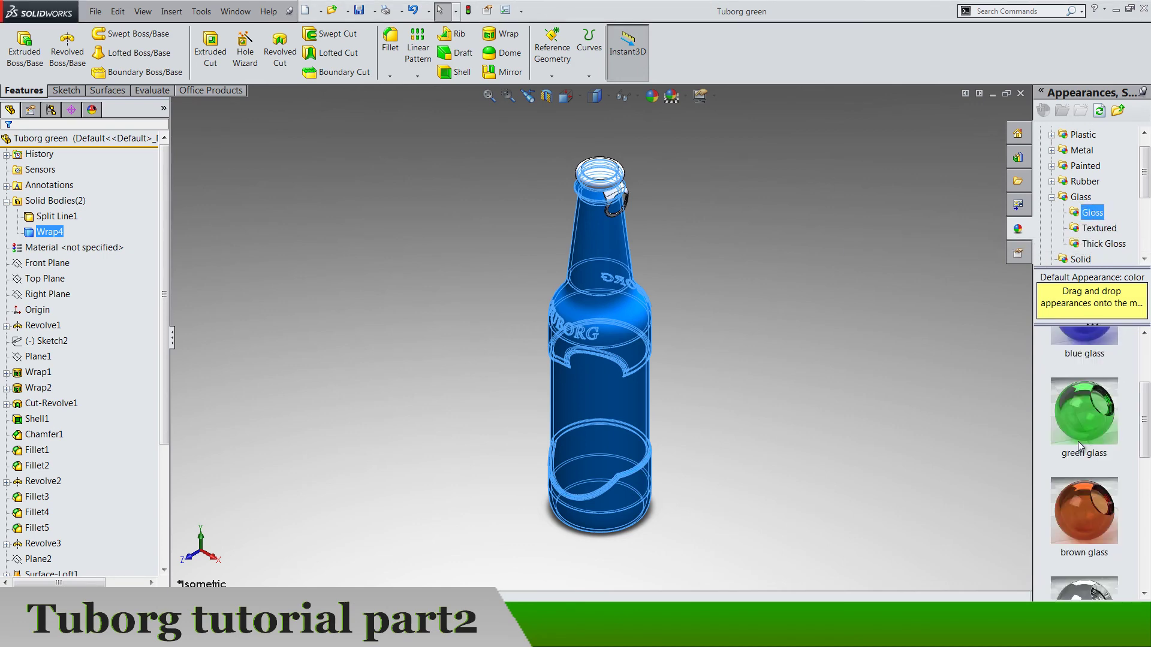
right_click(1085, 400)
click(1084, 406)
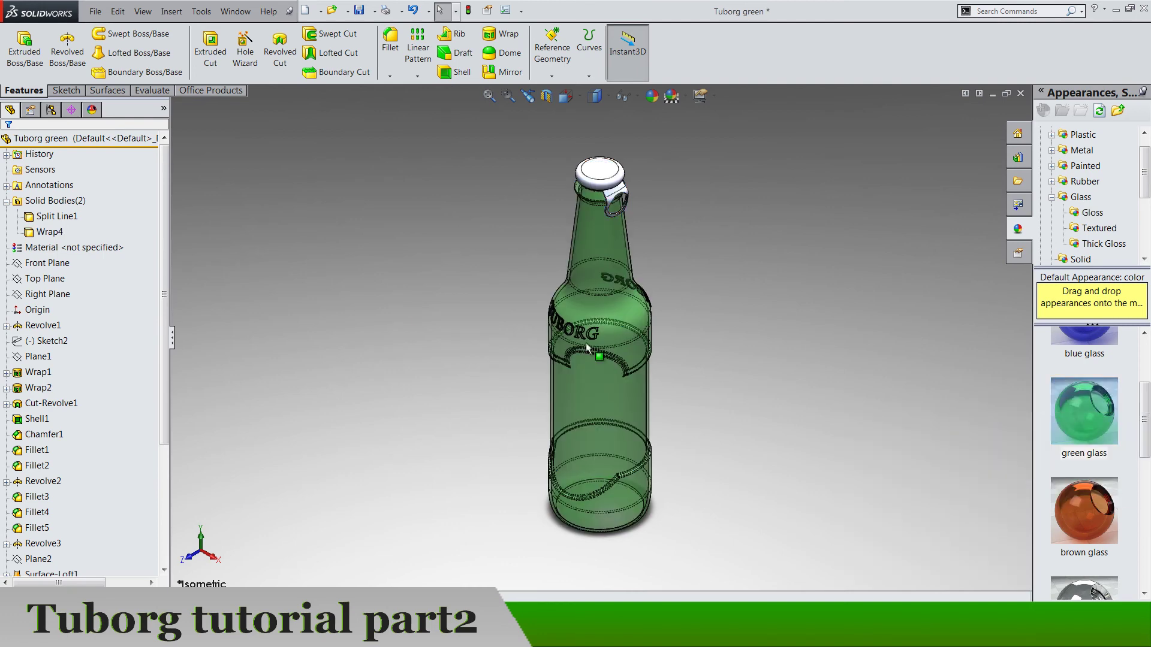
Edit the bottle's green glass appearance colour to a darker green
right_click(54, 232)
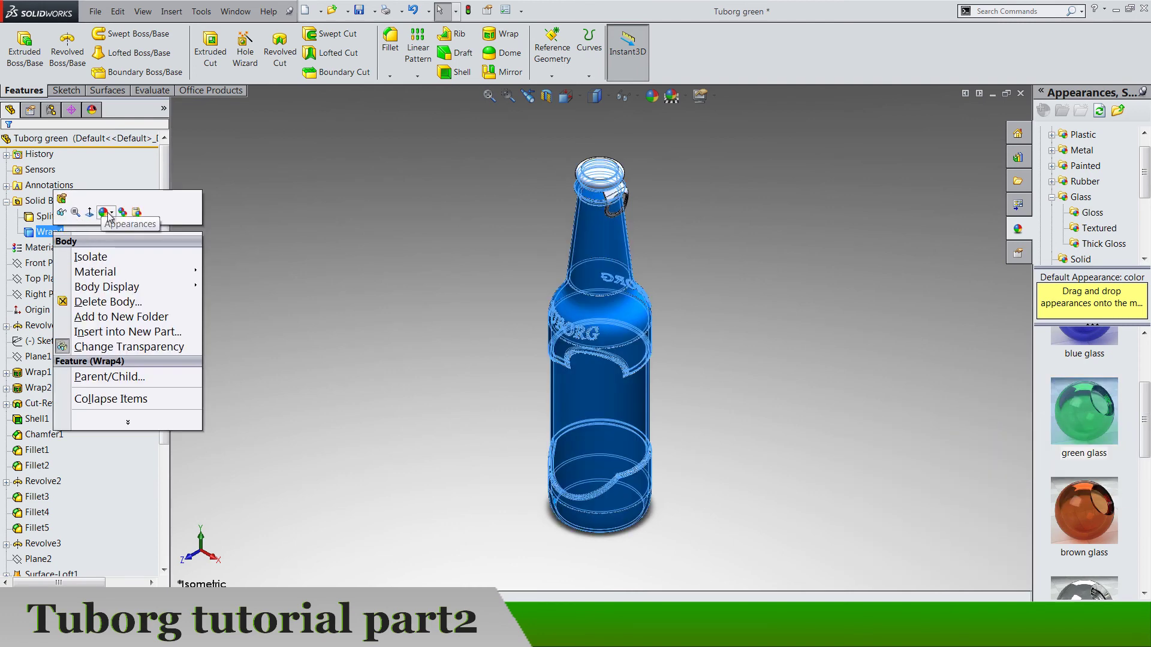
click(104, 212)
click(157, 250)
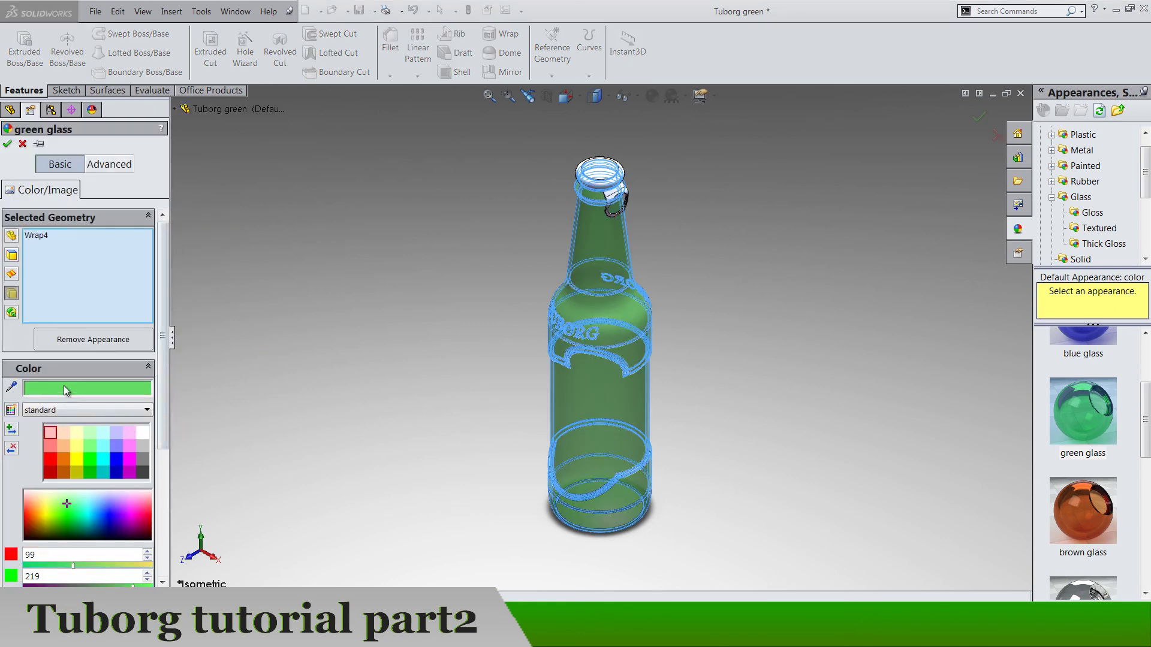
click(63, 386)
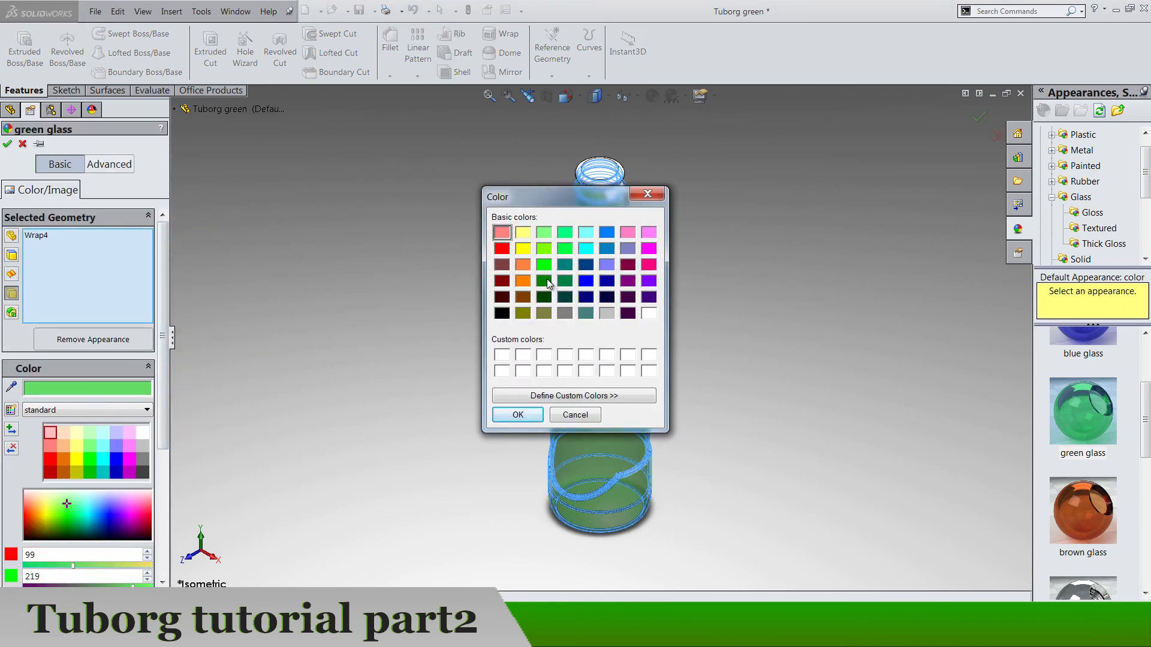
click(545, 281)
click(518, 414)
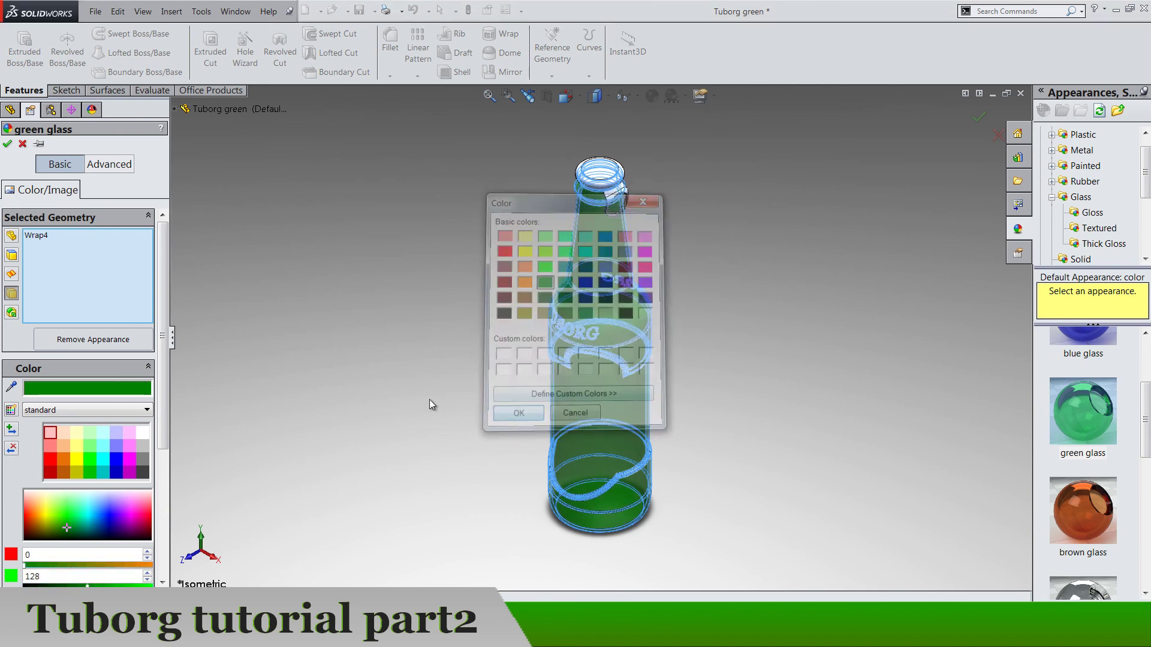
click(8, 144)
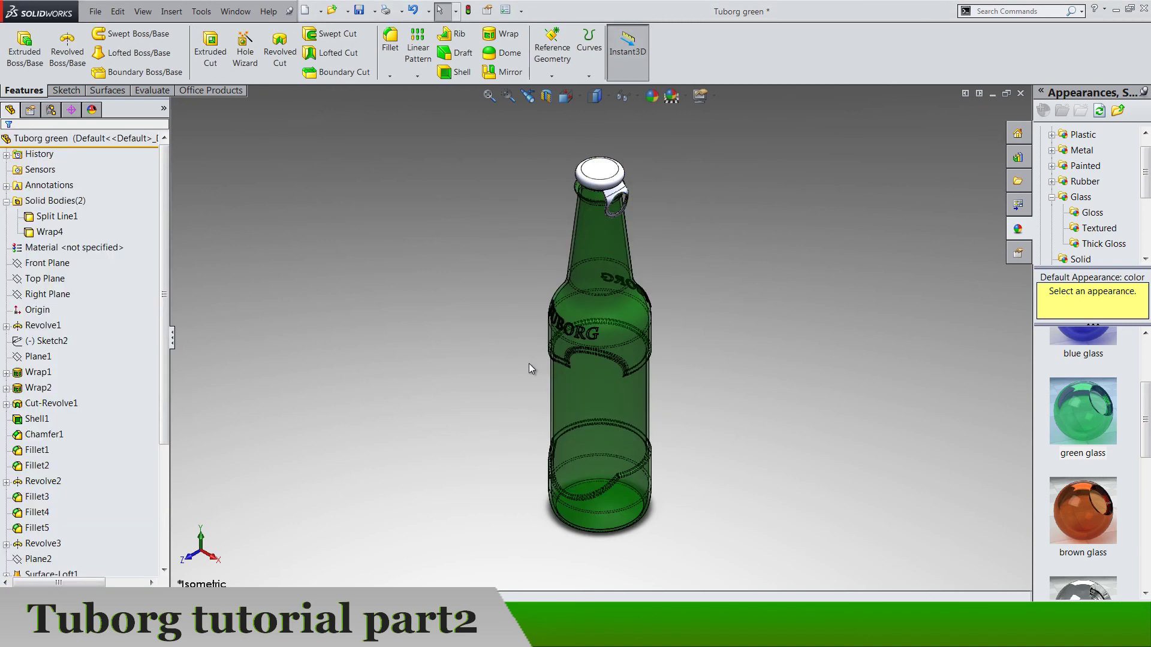
mouse_move(504, 419)
middle_down()
mouse_move(522, 456)
mouse_move(496, 480)
mouse_move(495, 435)
middle_up()
Apply black car paint from the Painted appearances to the cap body Split Line1
scroll(618, 145, down, 3)
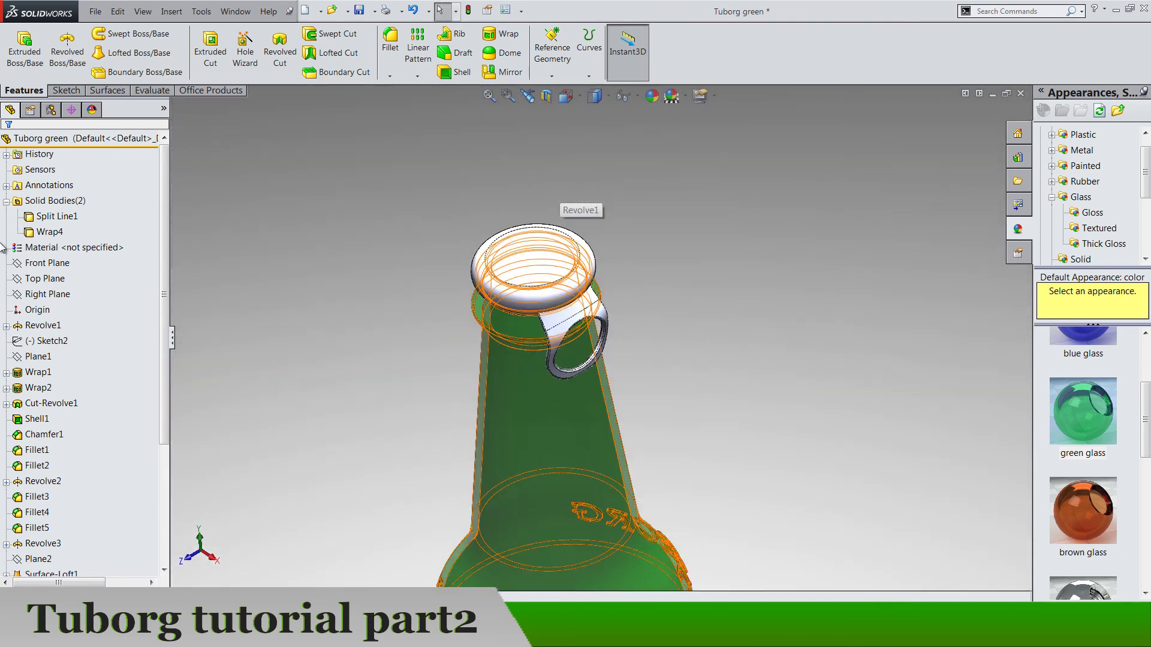
click(50, 232)
click(84, 217)
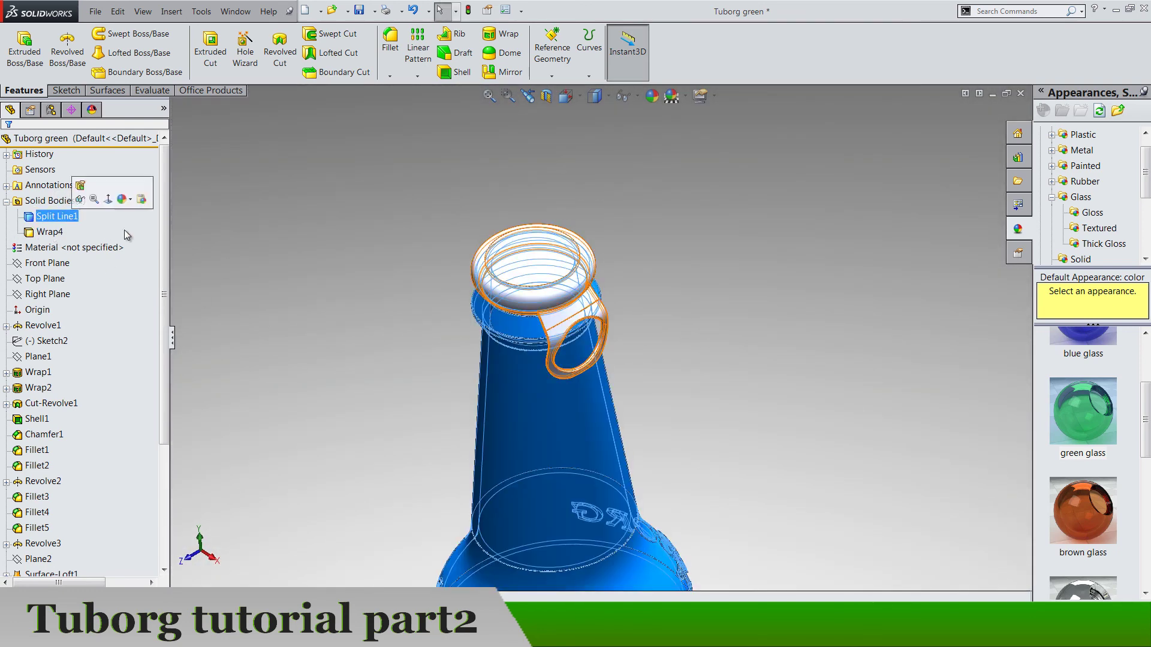
scroll(1139, 450, up, 3)
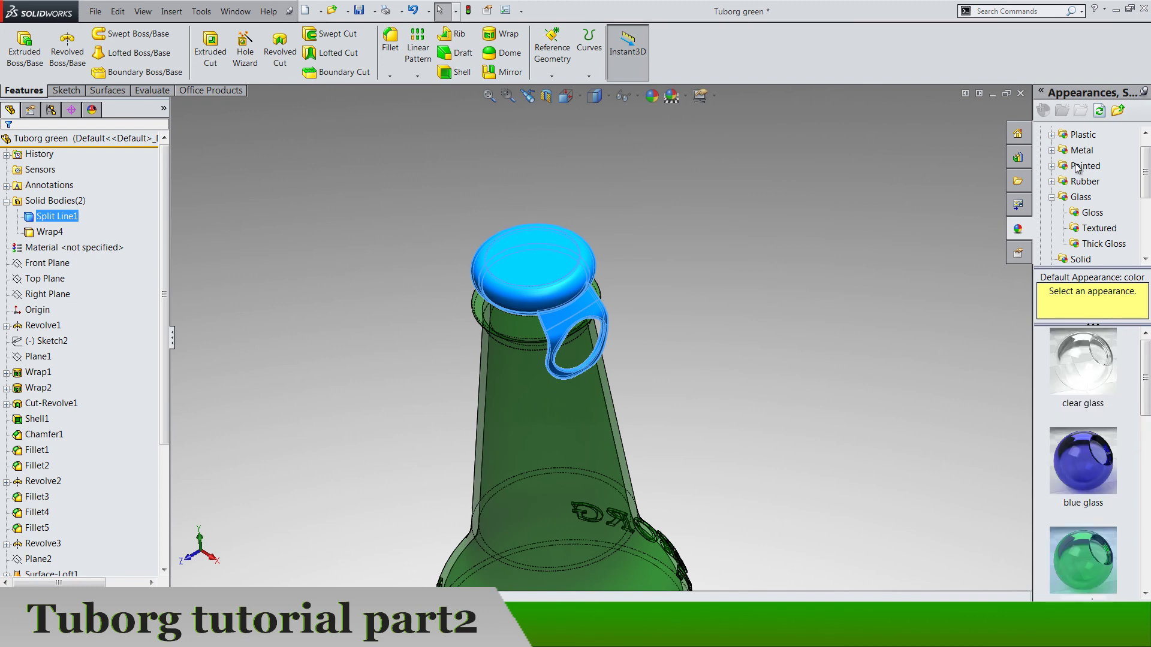
click(1053, 198)
scroll(1070, 189, up, 1)
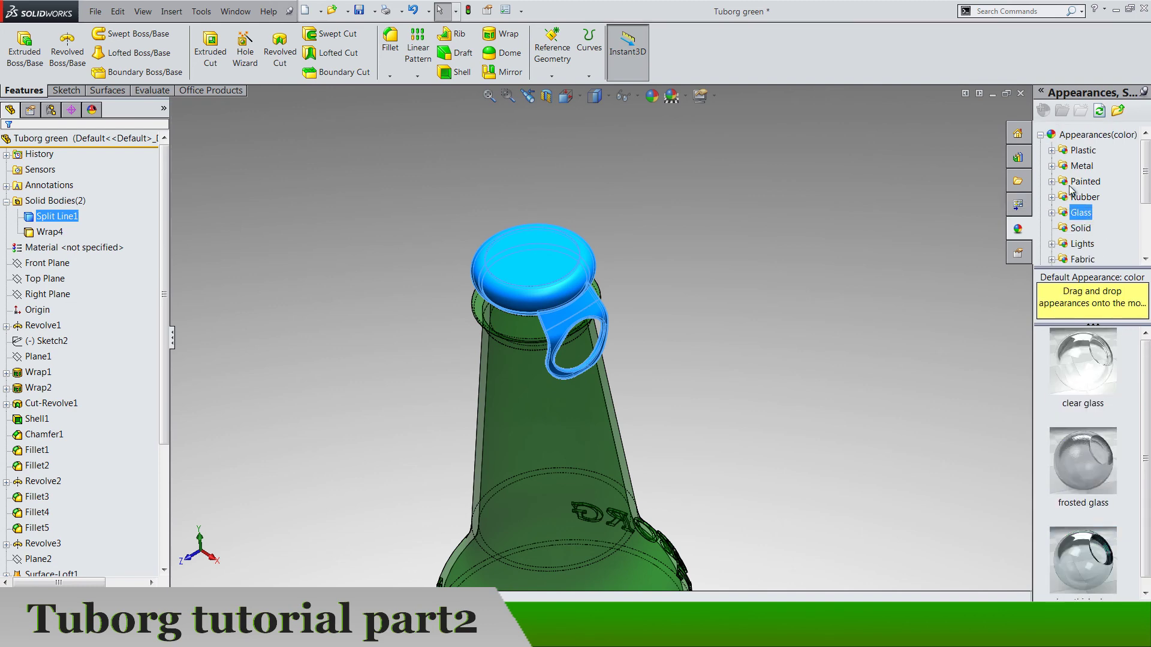
click(1052, 182)
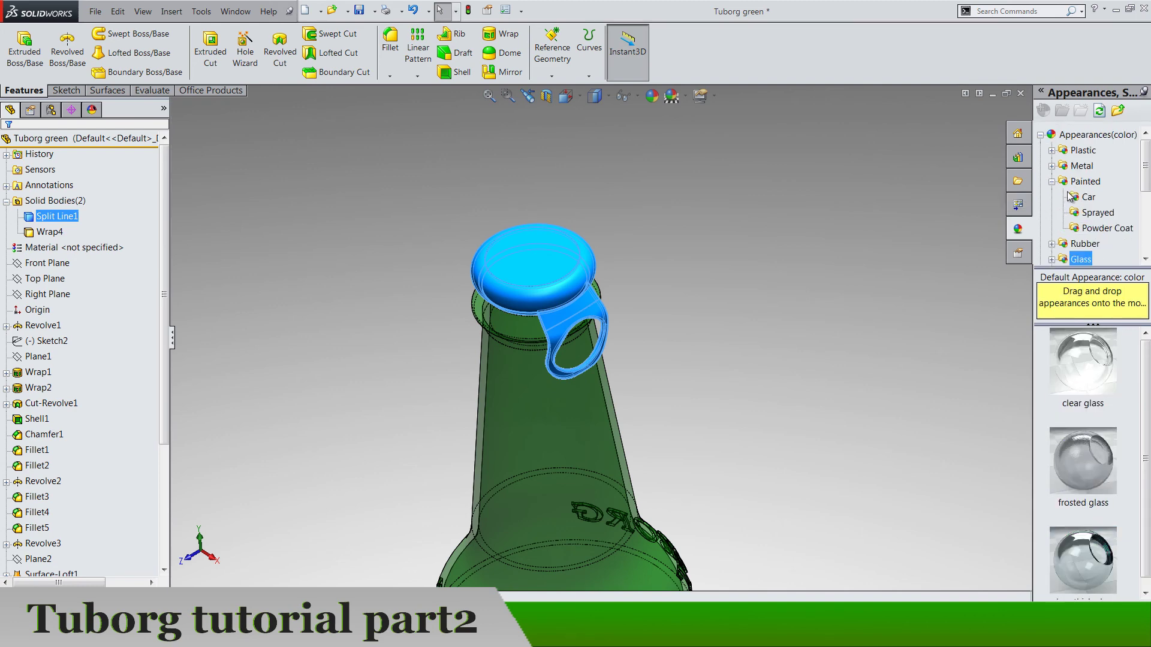
click(1088, 196)
right_click(1089, 340)
click(1089, 346)
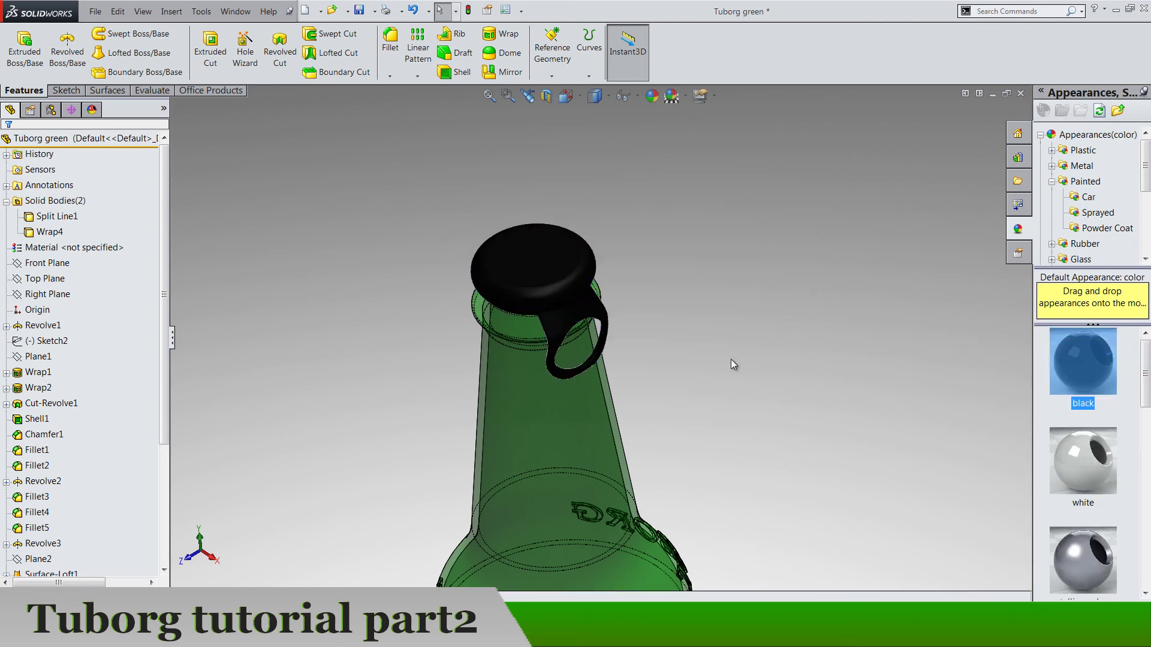
scroll(547, 292, down, 5)
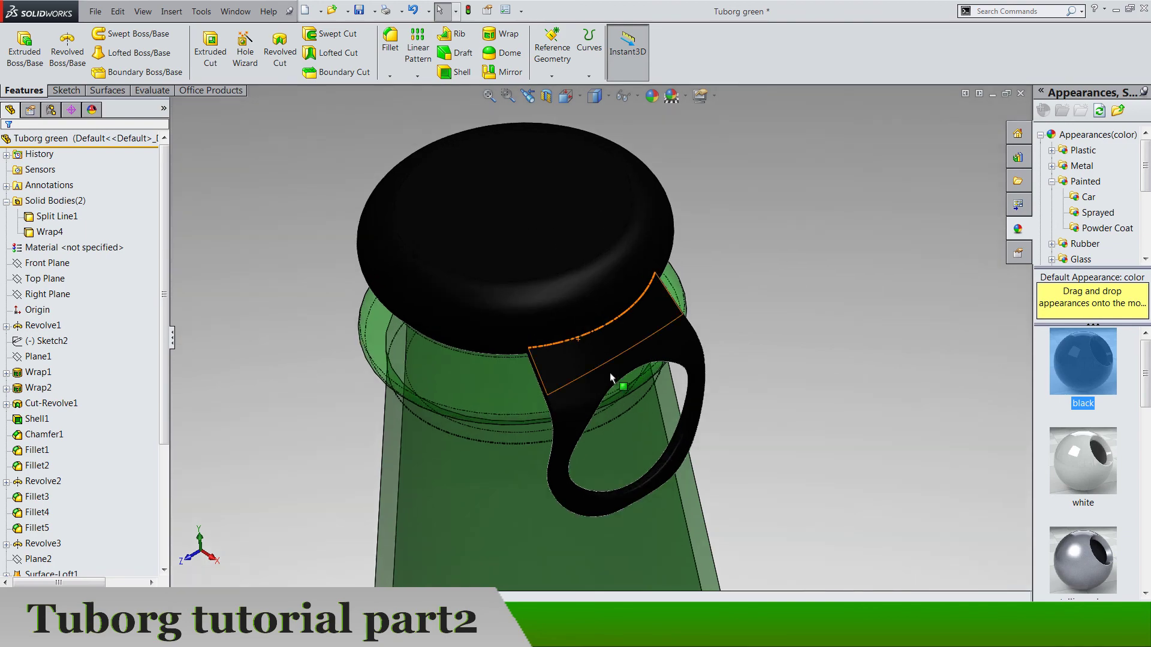
middle_drag(604, 421, 636, 372)
Apply green high gloss plastic to the cap feature Revolve3
scroll(77, 483, down, 4)
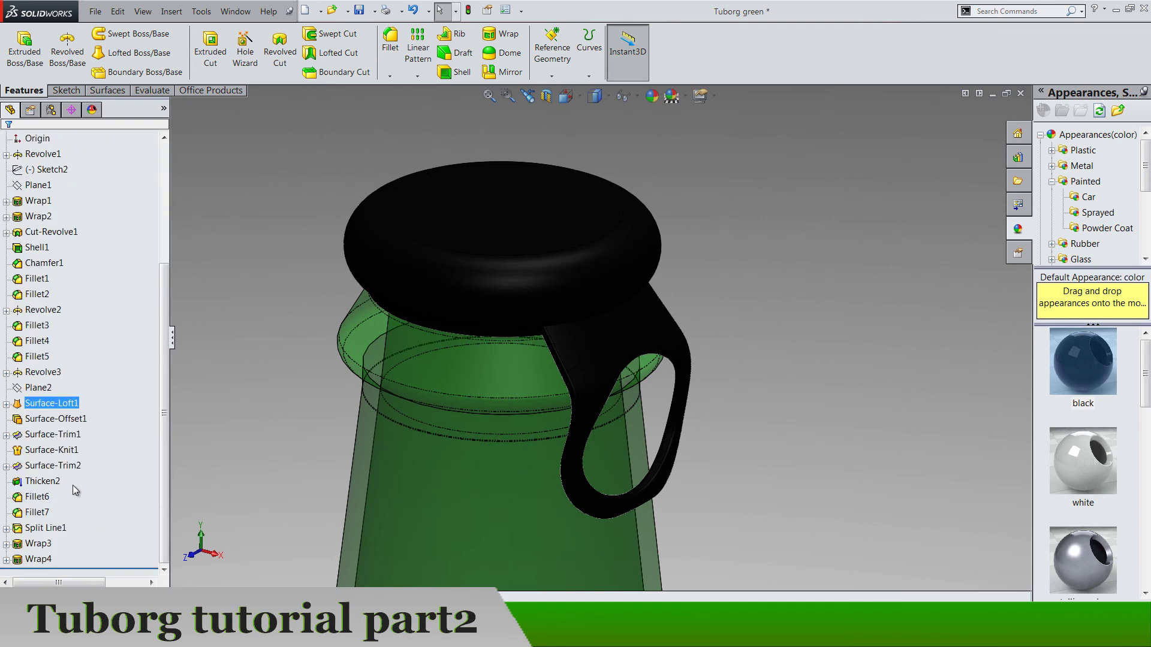
click(60, 373)
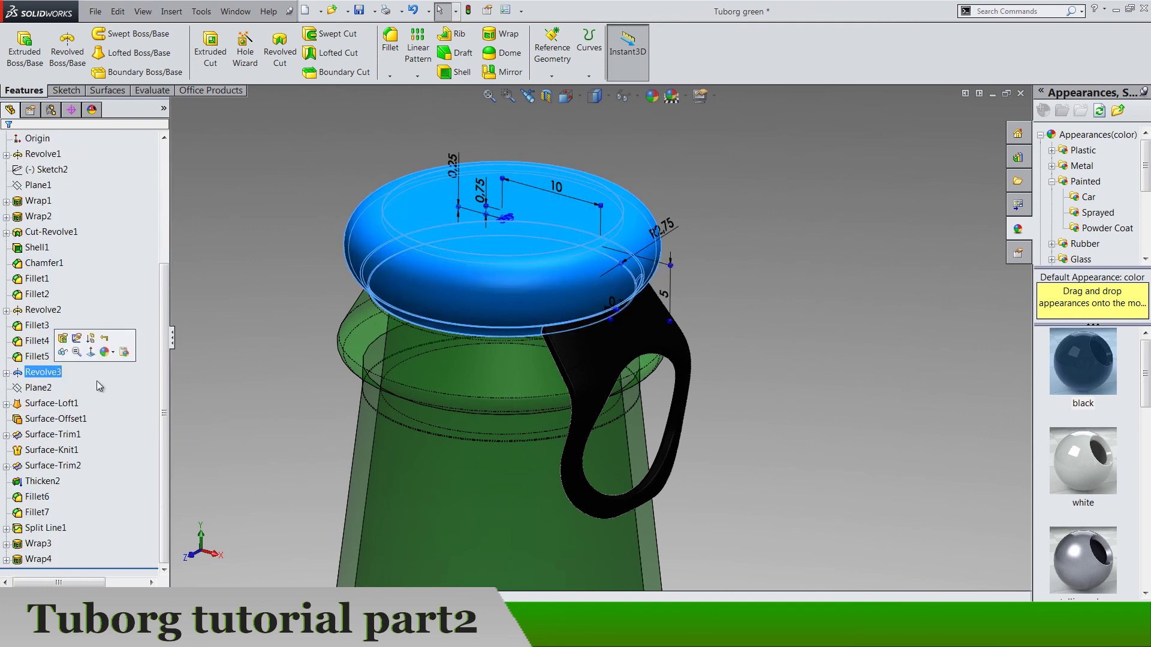
click(1052, 151)
click(1103, 149)
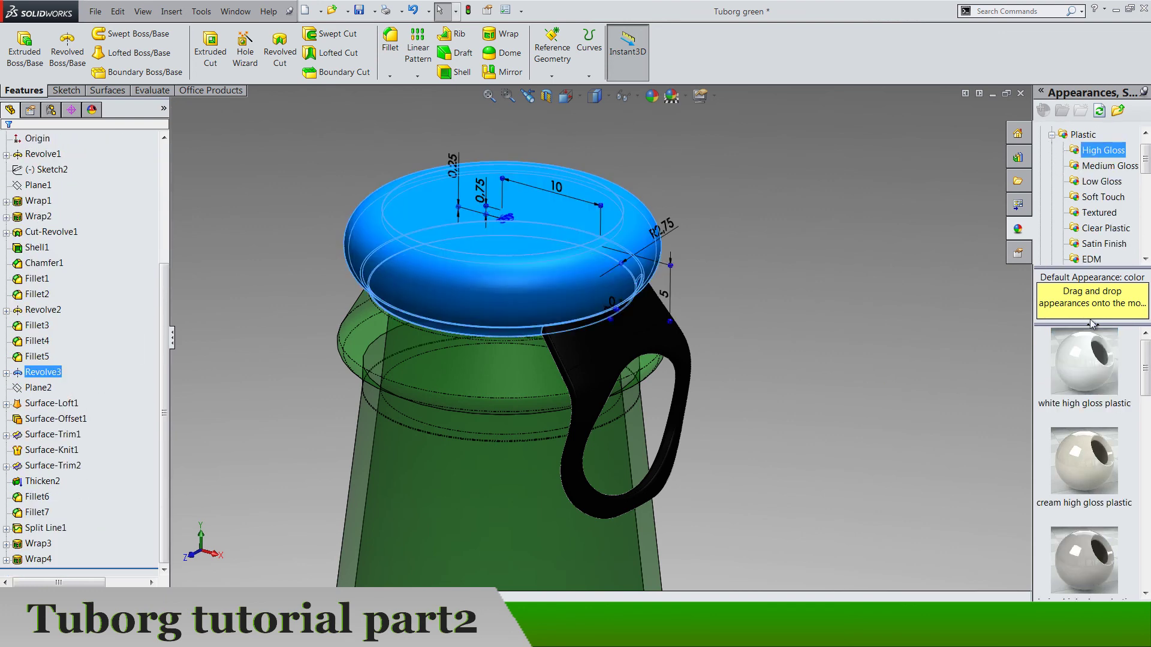
scroll(1085, 407, down, 5)
double_click(1087, 402)
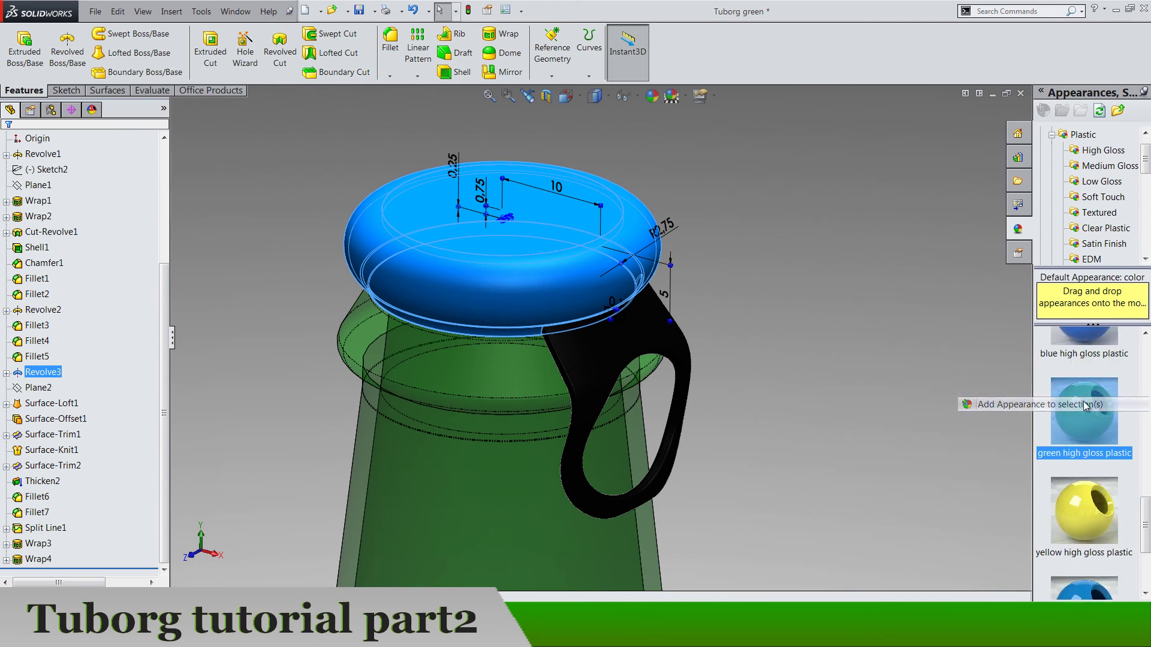
Select the top, thin side and lower faces of the ring tab's arm
scroll(751, 355, up, 2)
middle_drag(751, 354, 746, 301)
scroll(587, 246, down, 3)
scroll(501, 290, down, 3)
click(478, 296)
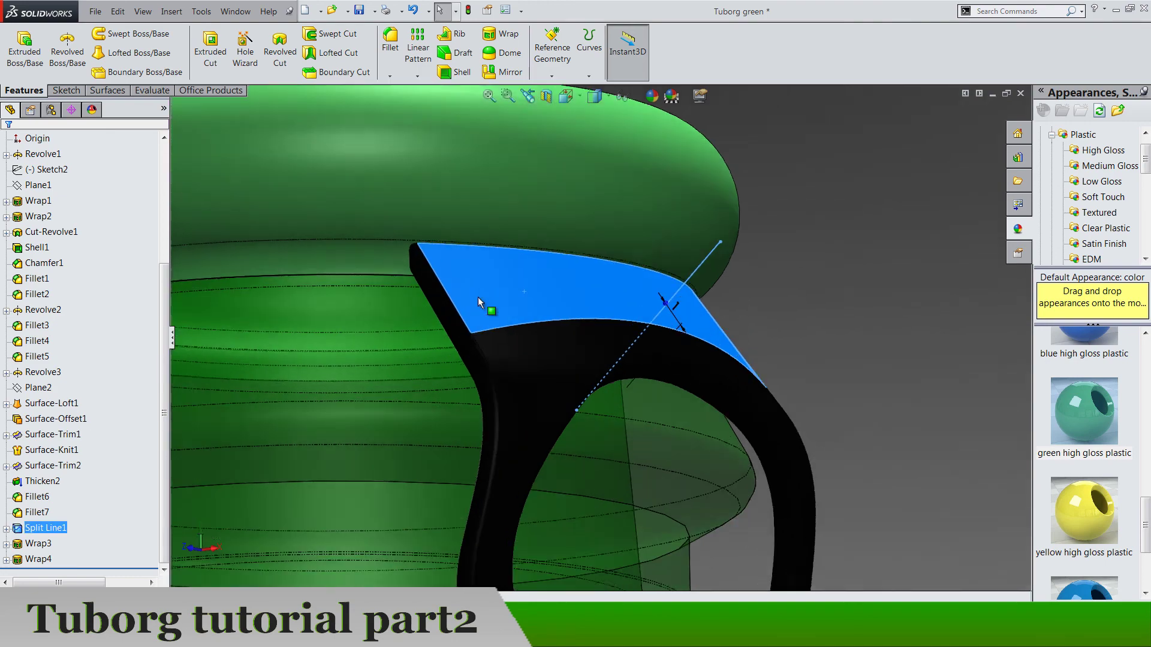
scroll(465, 307, down, 4)
click(453, 318)
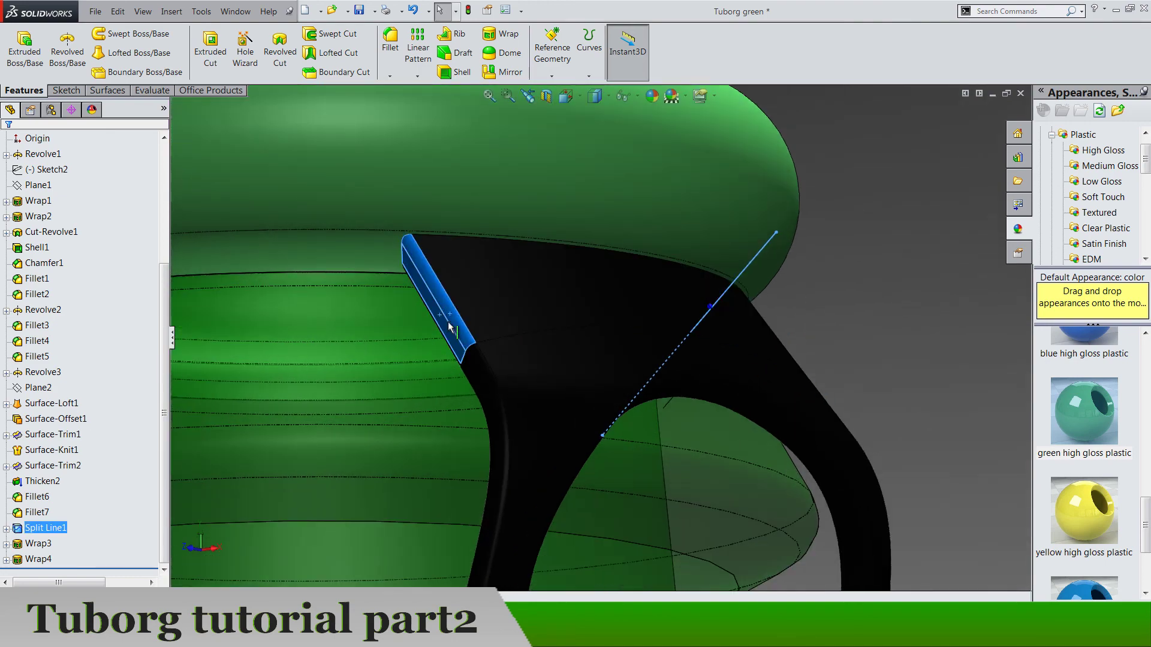
middle_drag(455, 319, 487, 314)
scroll(437, 307, down, 5)
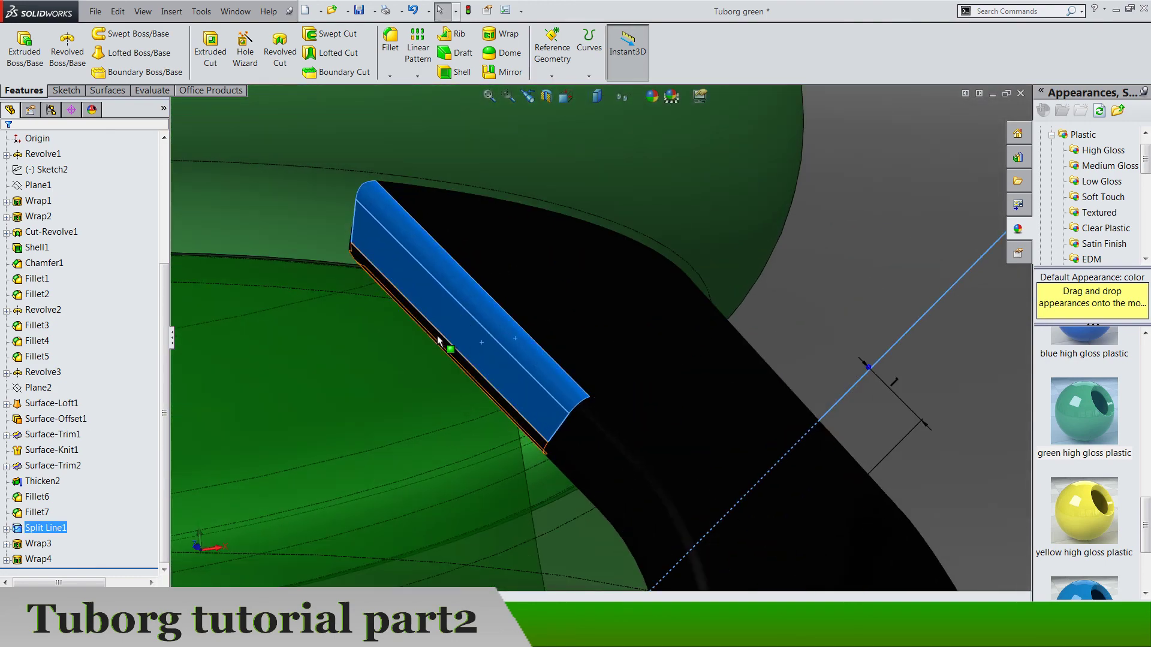
ctrl+click(440, 339)
Add the arm's remaining top face and give the selected faces green high gloss plastic
scroll(602, 338, up, 4)
scroll(707, 377, up, 1)
middle_drag(708, 379, 468, 326)
scroll(714, 316, down, 3)
click(931, 355)
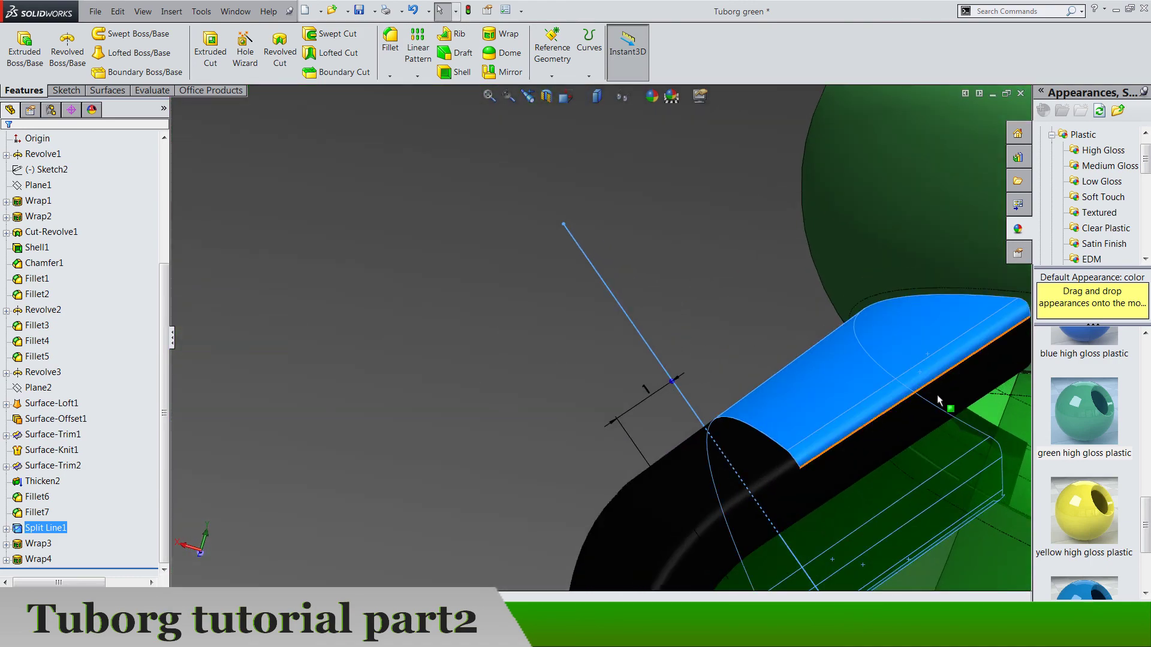
scroll(930, 401, up, 3)
middle_drag(930, 401, 466, 414)
double_click(1092, 384)
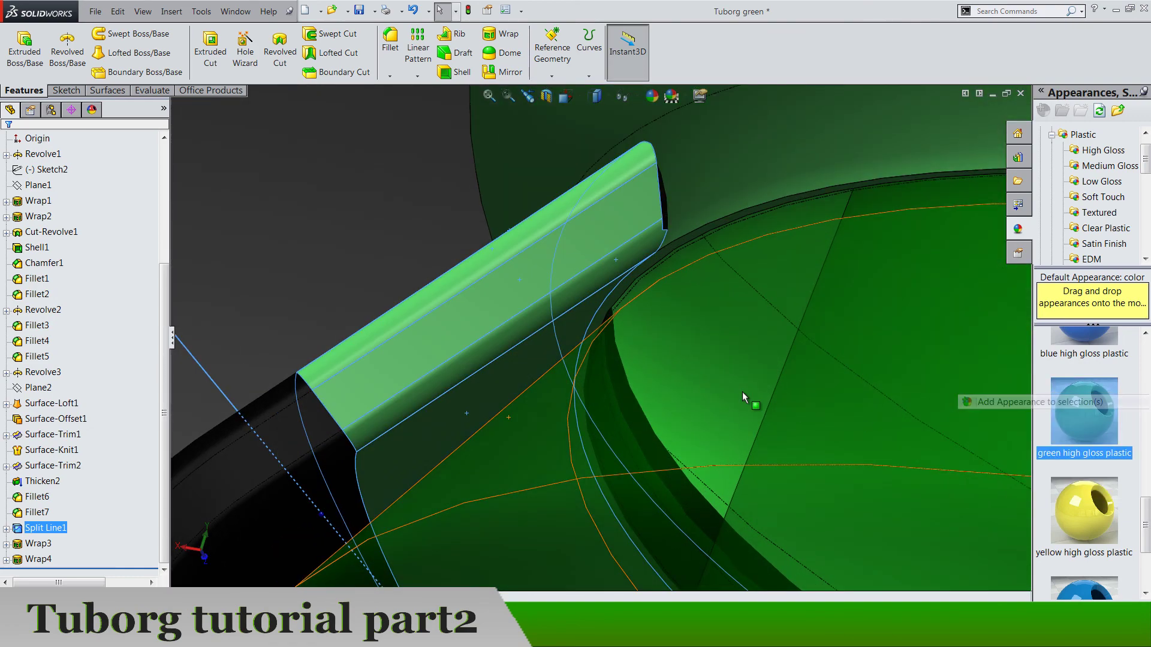
Clear the selection and hide the Wrap4 bottle body
key(Escape)
scroll(742, 391, up, 6)
scroll(592, 411, up, 3)
scroll(45, 226, up, 4)
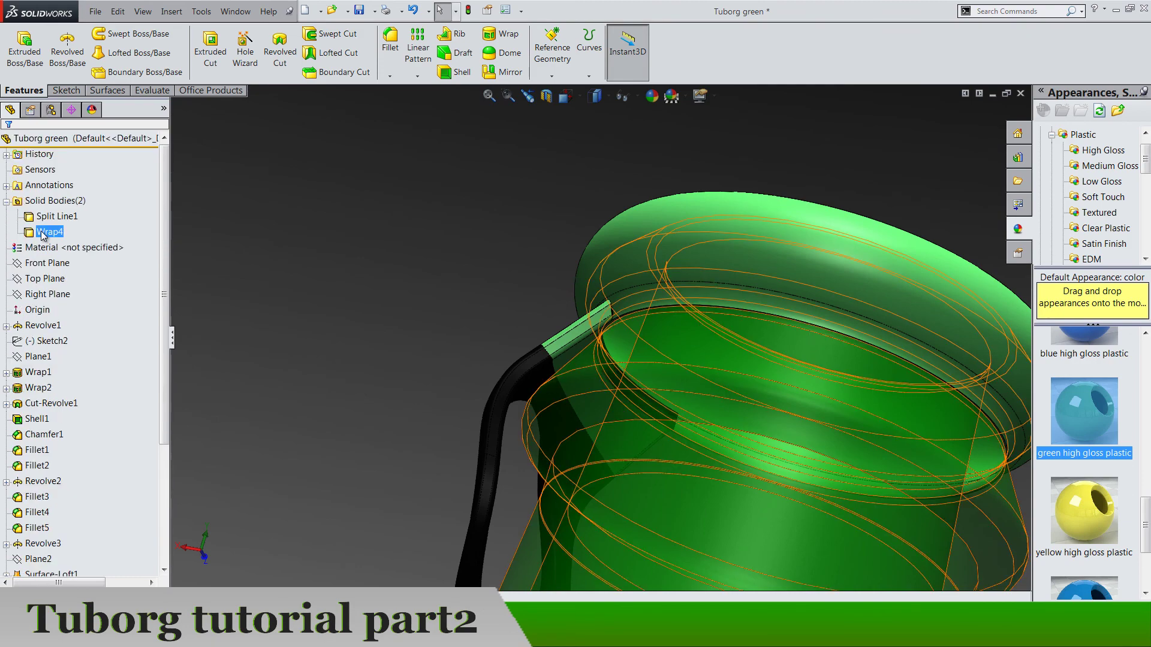
right_click(39, 231)
click(61, 211)
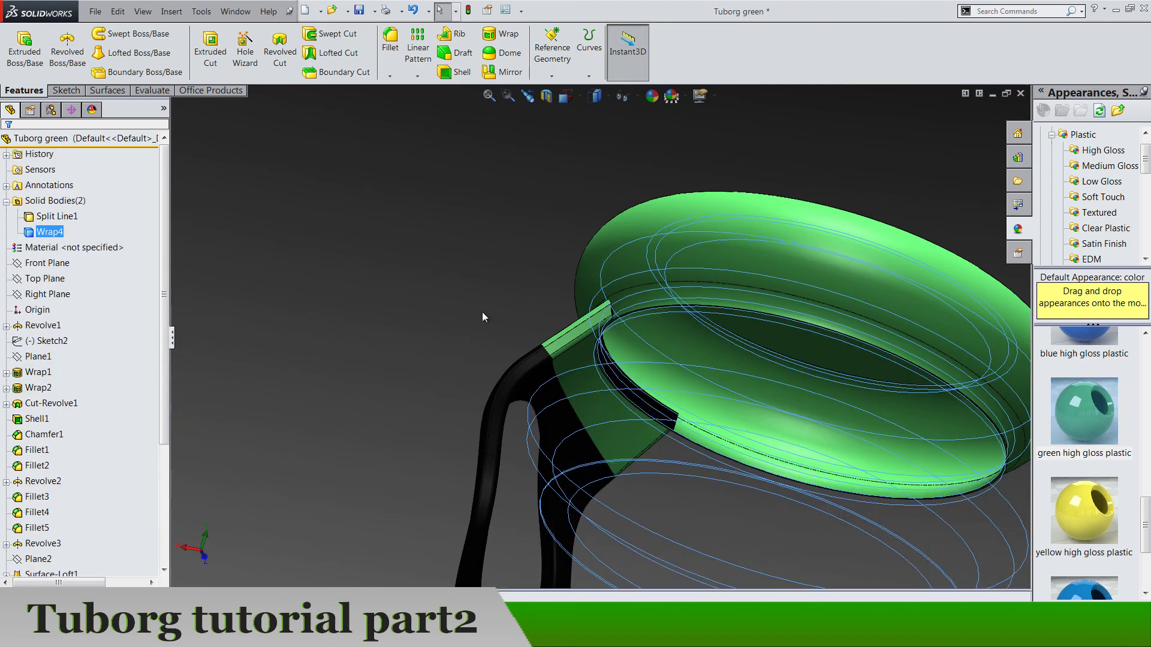
Select the cap's inner rim face and the thin strip below it from underneath
scroll(482, 312, up, 3)
middle_drag(482, 312, 617, 354)
scroll(614, 354, down, 6)
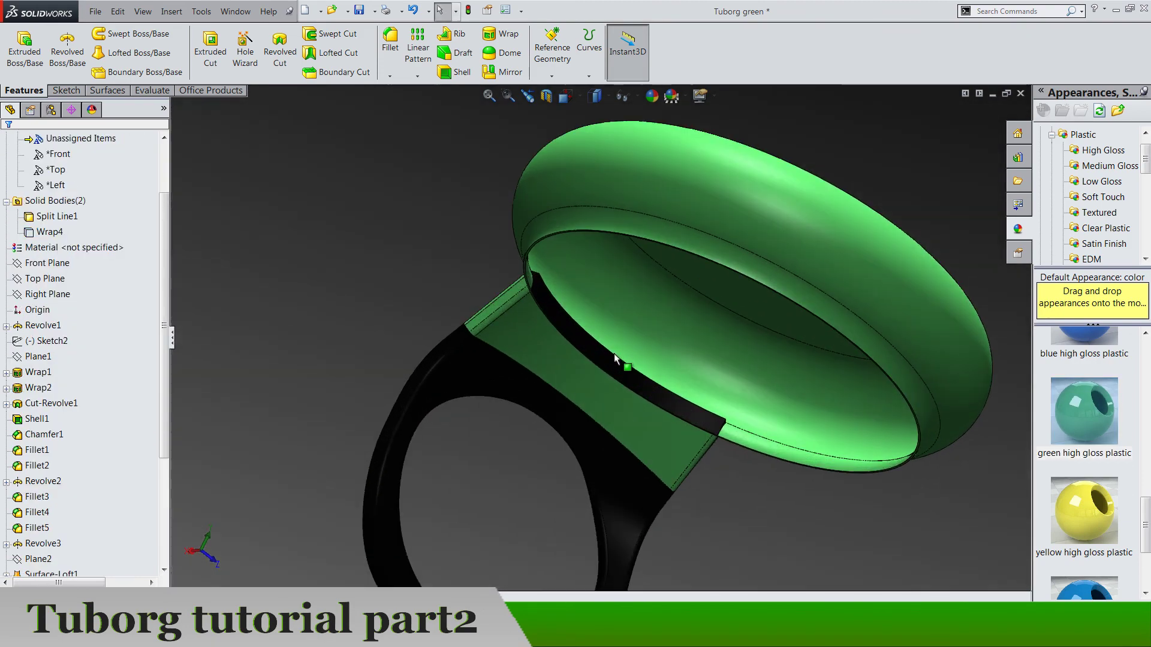
scroll(542, 325, up, 5)
middle_drag(541, 325, 848, 427)
scroll(404, 356, up, 5)
middle_drag(404, 356, 505, 267)
scroll(440, 305, down, 8)
click(482, 307)
scroll(488, 313, up, 5)
scroll(504, 268, down, 5)
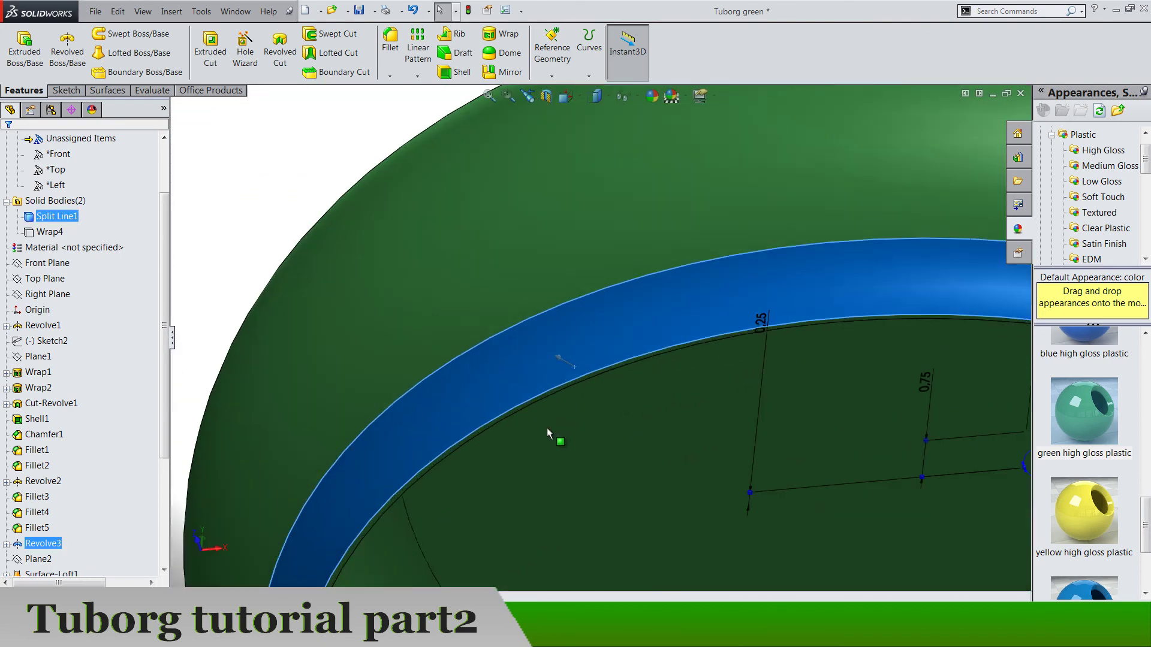
scroll(540, 425, down, 3)
ctrl+click(486, 391)
Apply white high gloss plastic to the selected rim faces and check where they meet the tab
scroll(588, 458, up, 5)
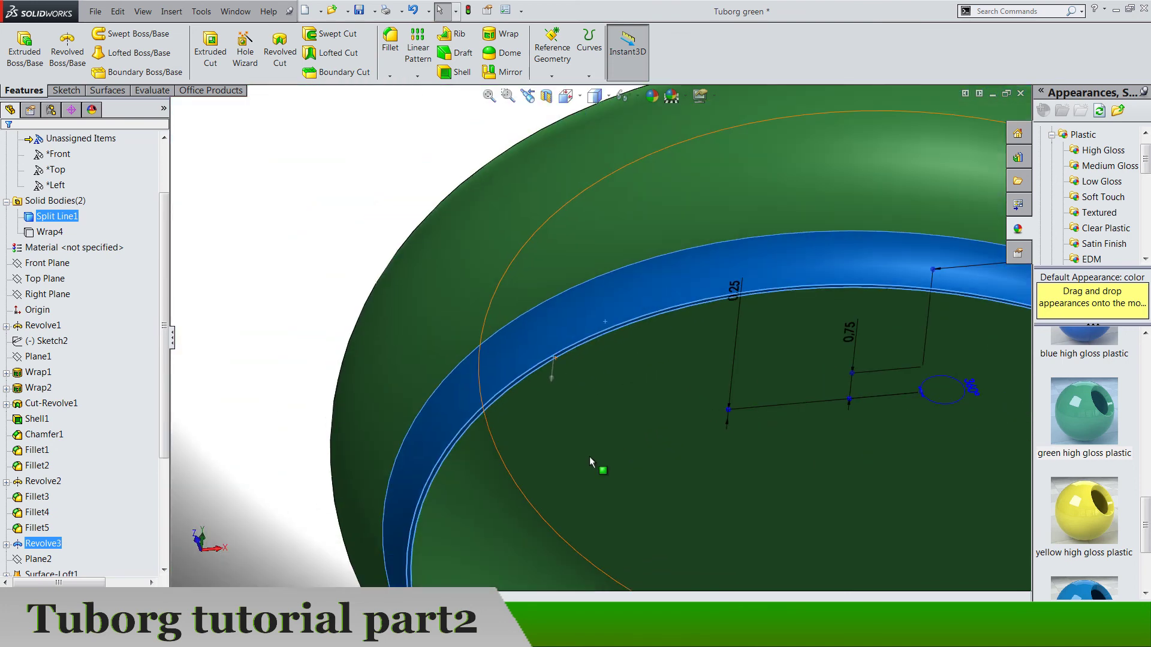
middle_drag(589, 458, 444, 460)
scroll(444, 460, up, 2)
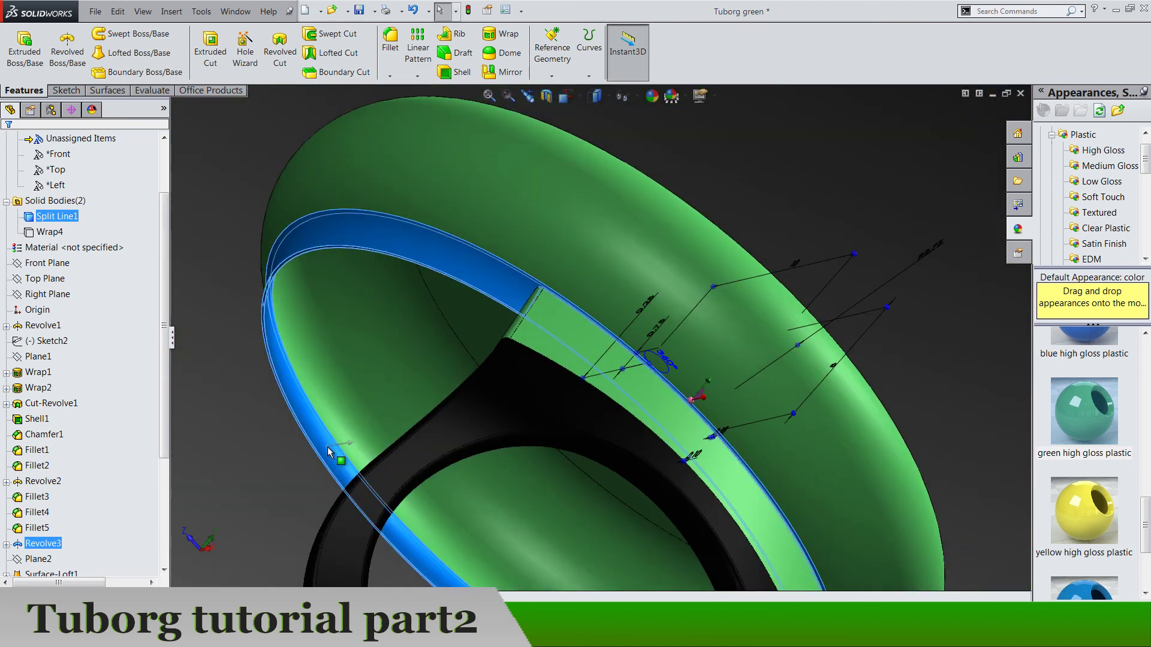
scroll(1069, 408, up, 5)
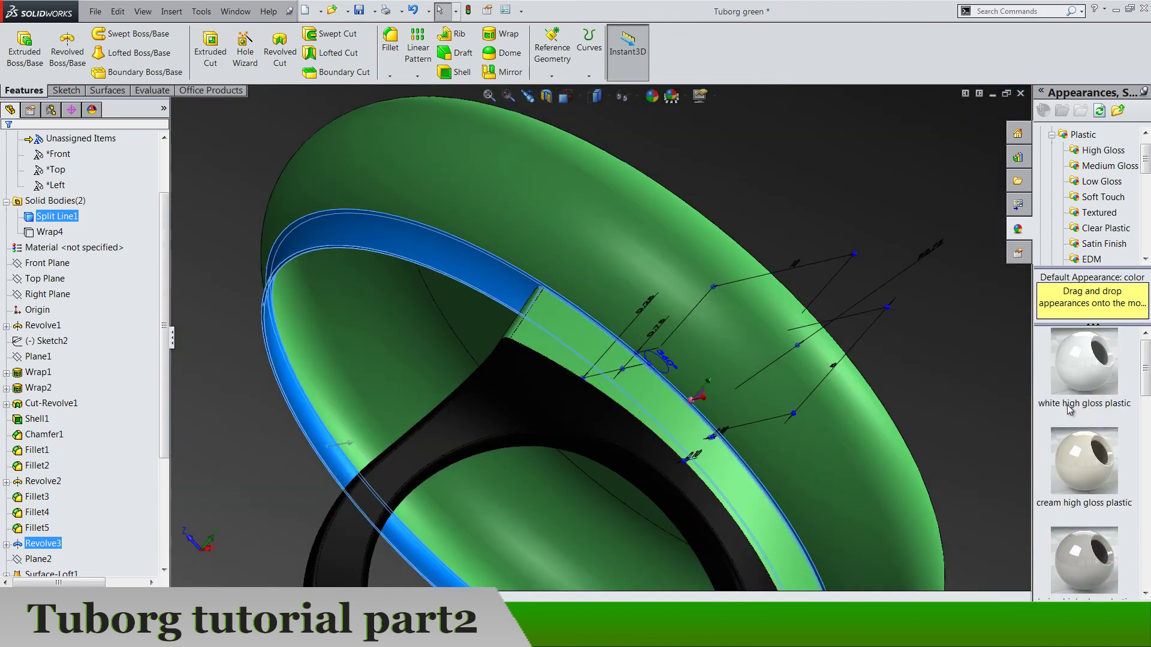
right_click(1093, 358)
click(1087, 366)
scroll(558, 348, up, 5)
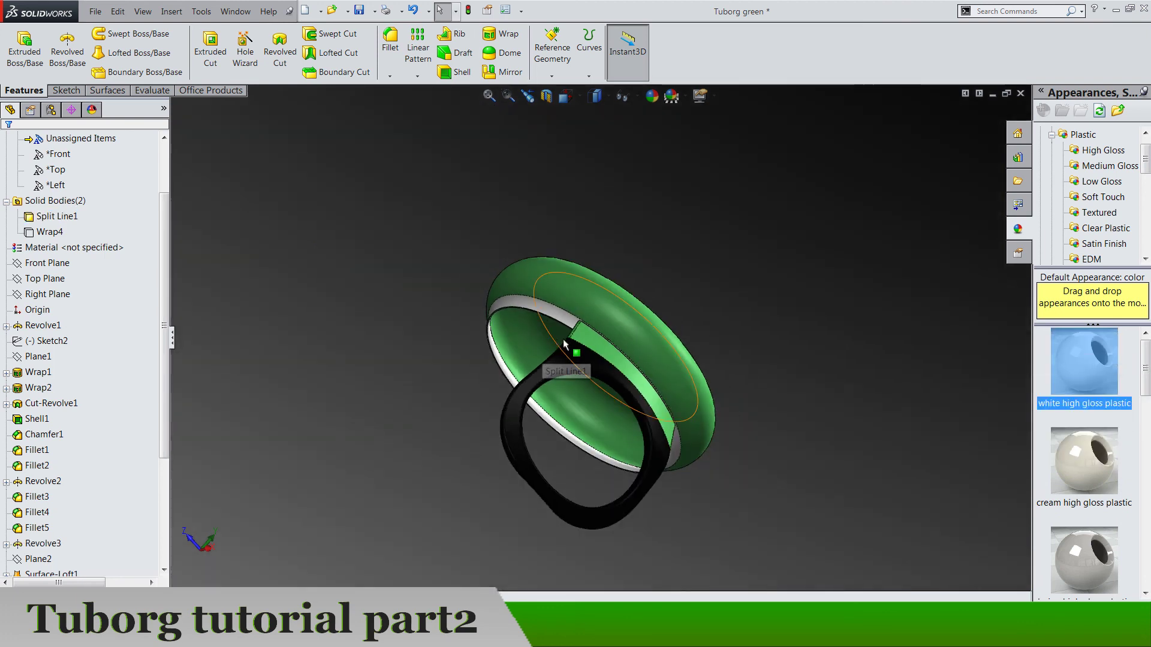
middle_drag(564, 343, 722, 416)
scroll(560, 361, down, 10)
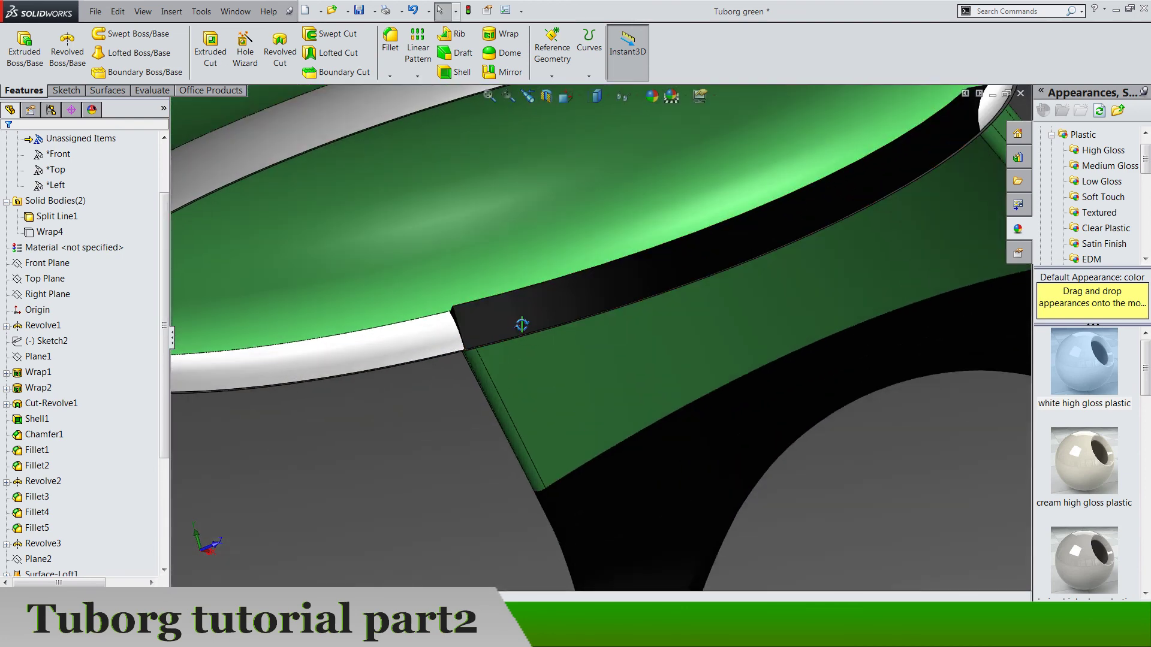
middle_drag(521, 325, 535, 353)
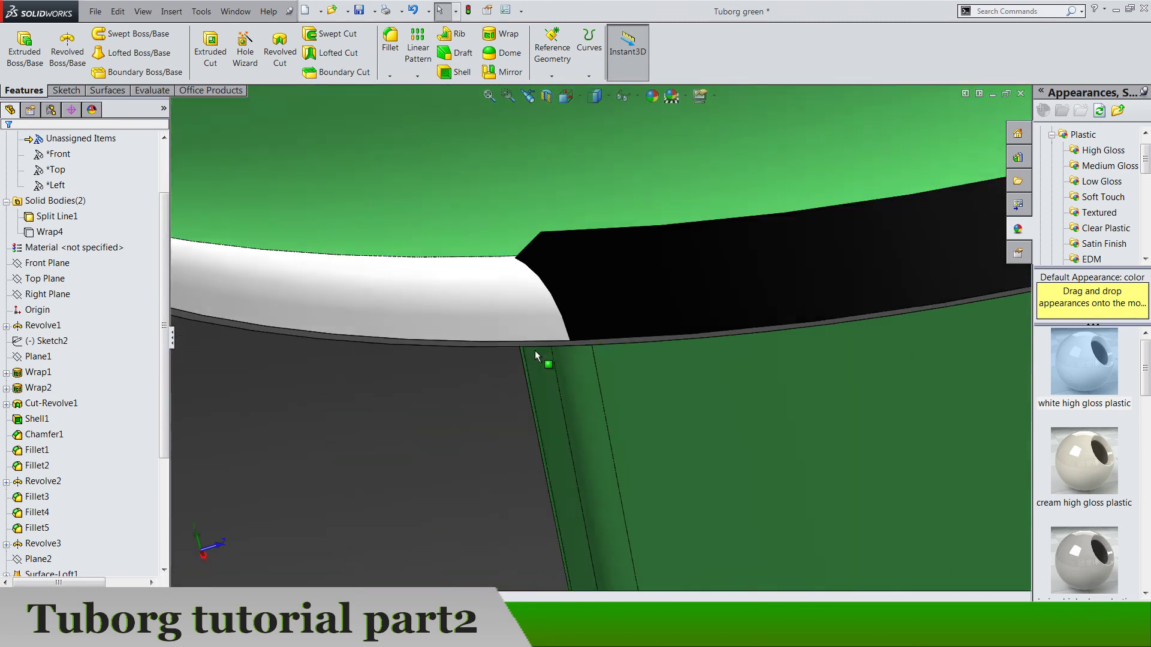
Open the Tuborg_3G_Still_Splash_White image from the VERTEX\Tutorials\Tuborg folder
key(f)
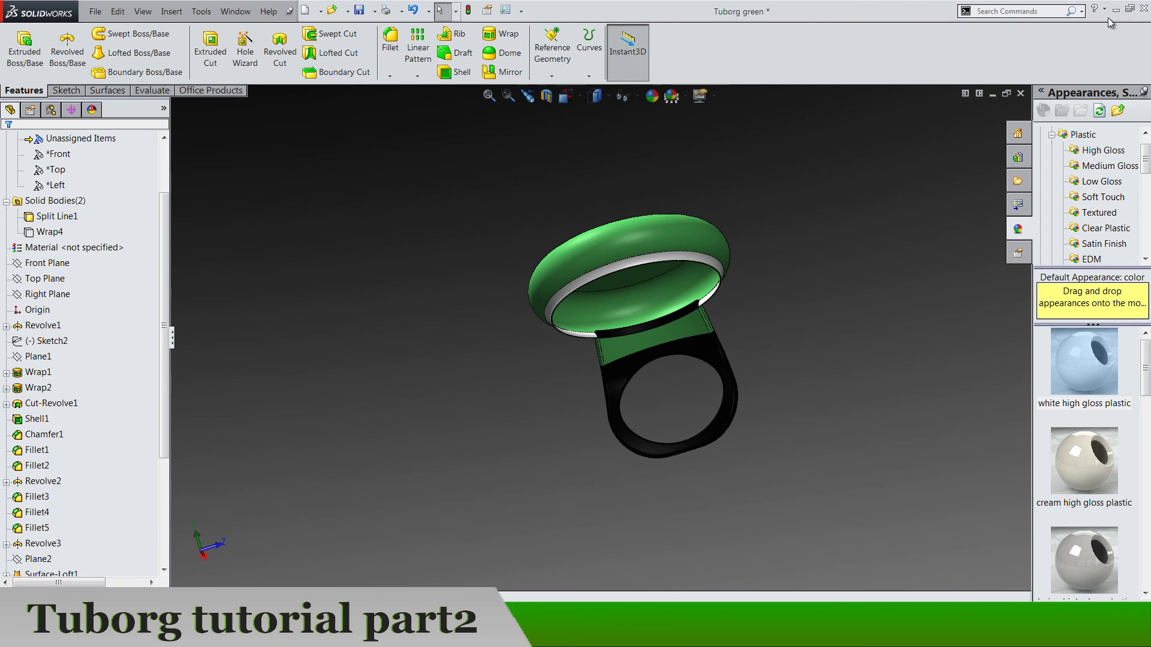
click(1116, 11)
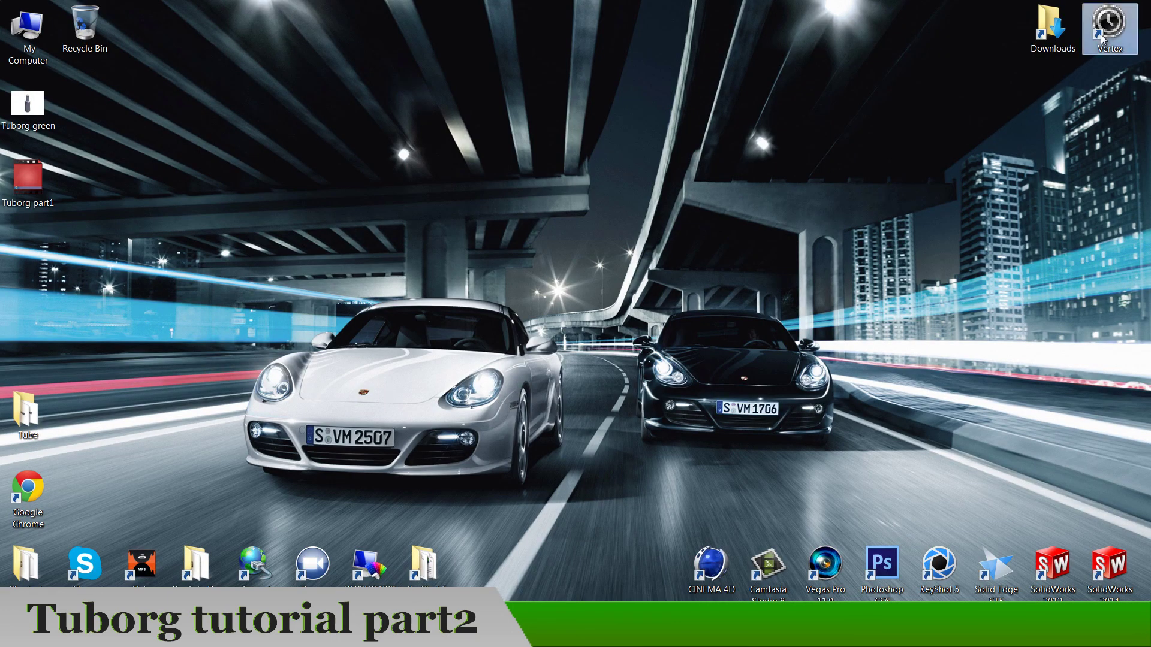
double_click(1102, 37)
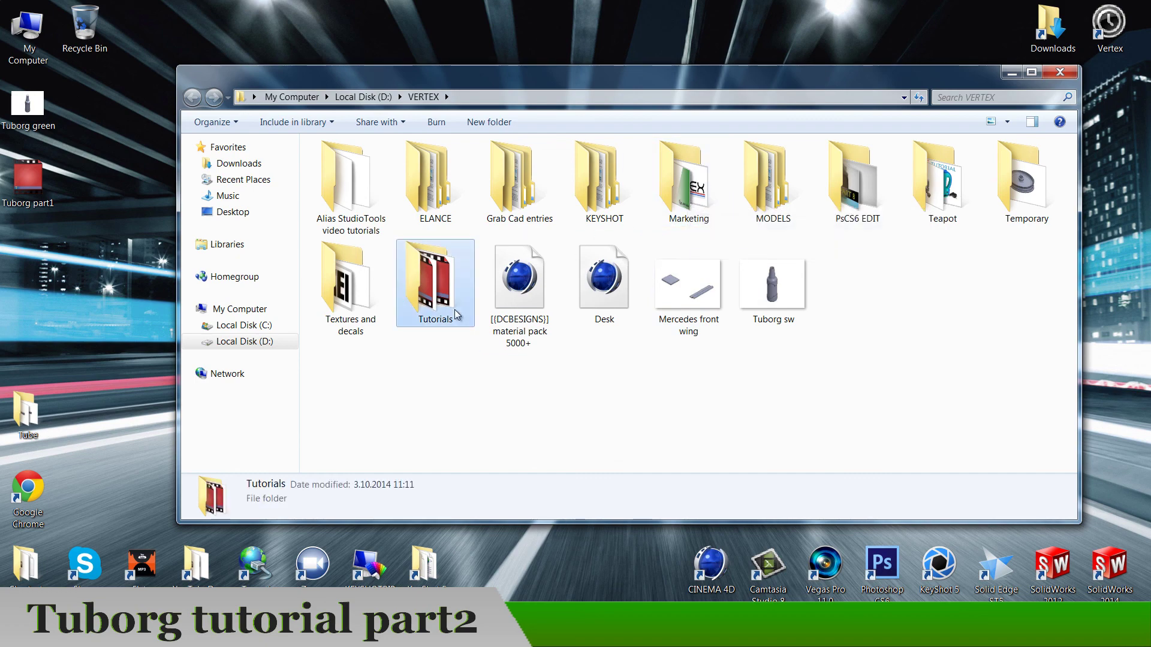
double_click(430, 279)
double_click(520, 186)
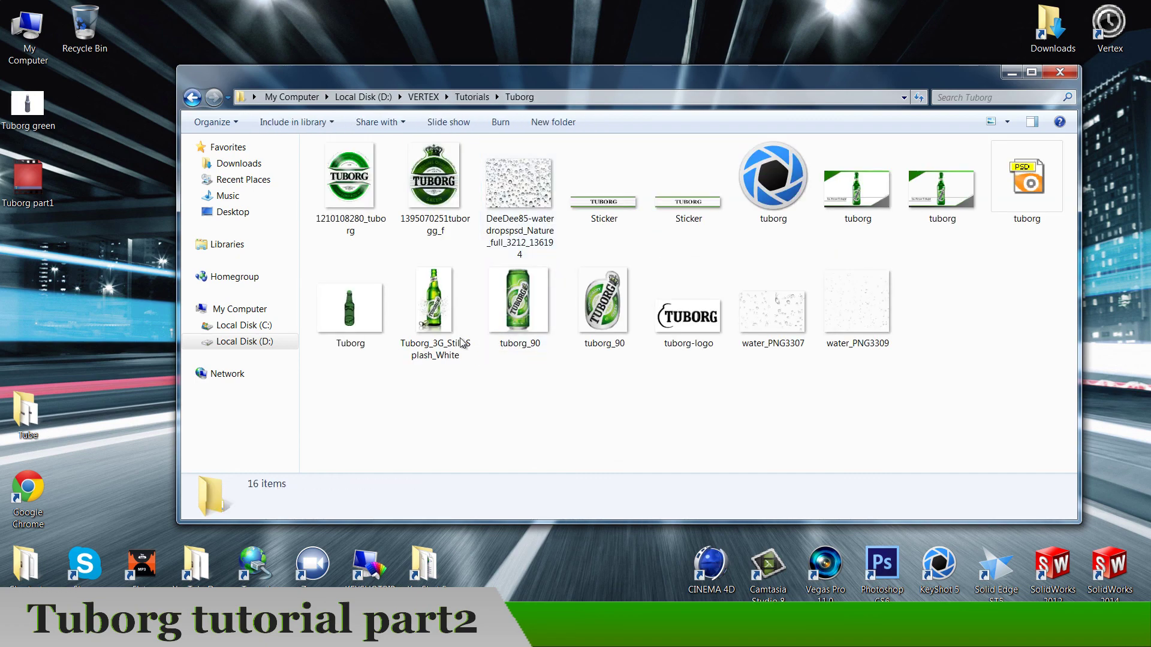
double_click(448, 324)
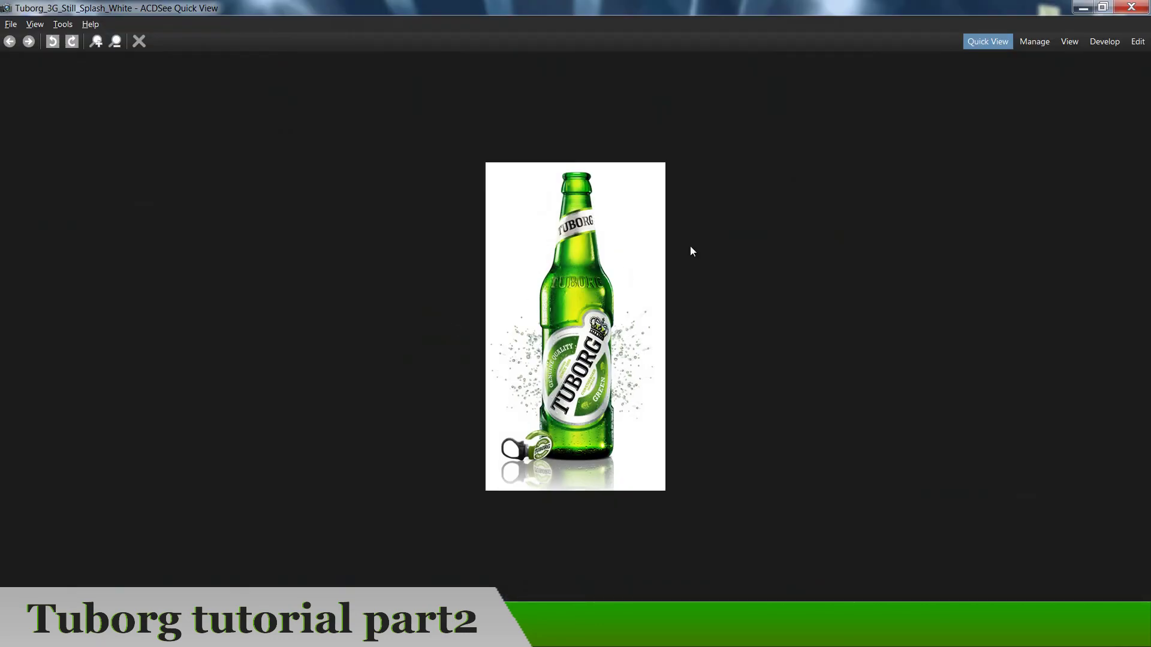
Step to the tuborg render image in ACDSee Quick View, then close the viewer
key(Left)
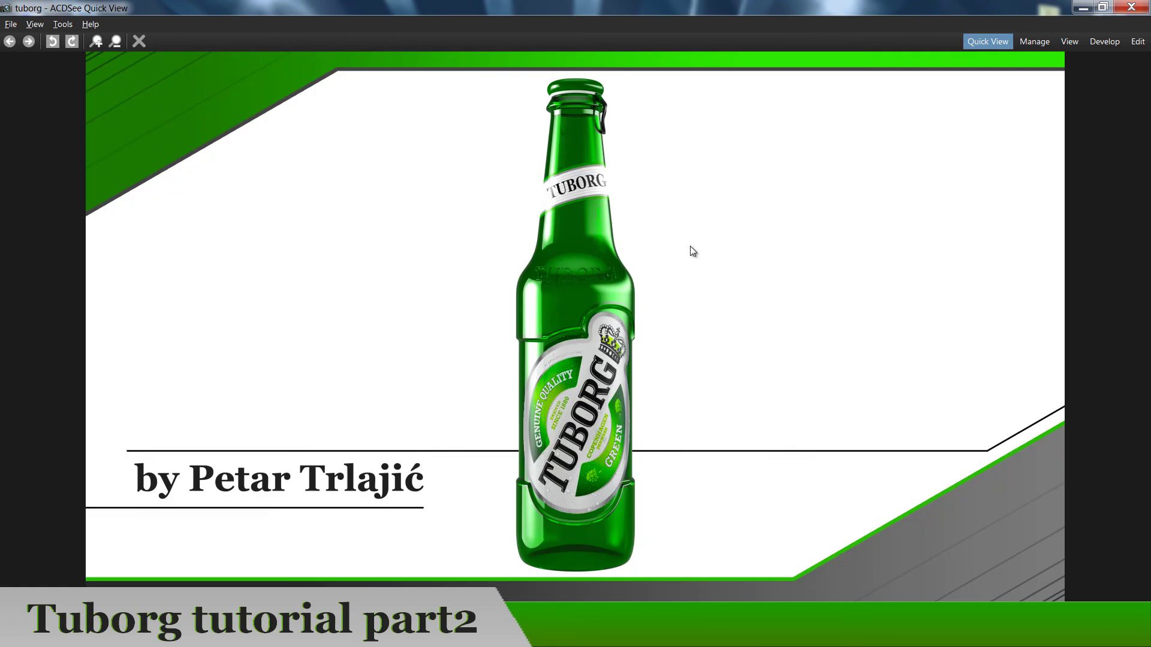
click(1129, 6)
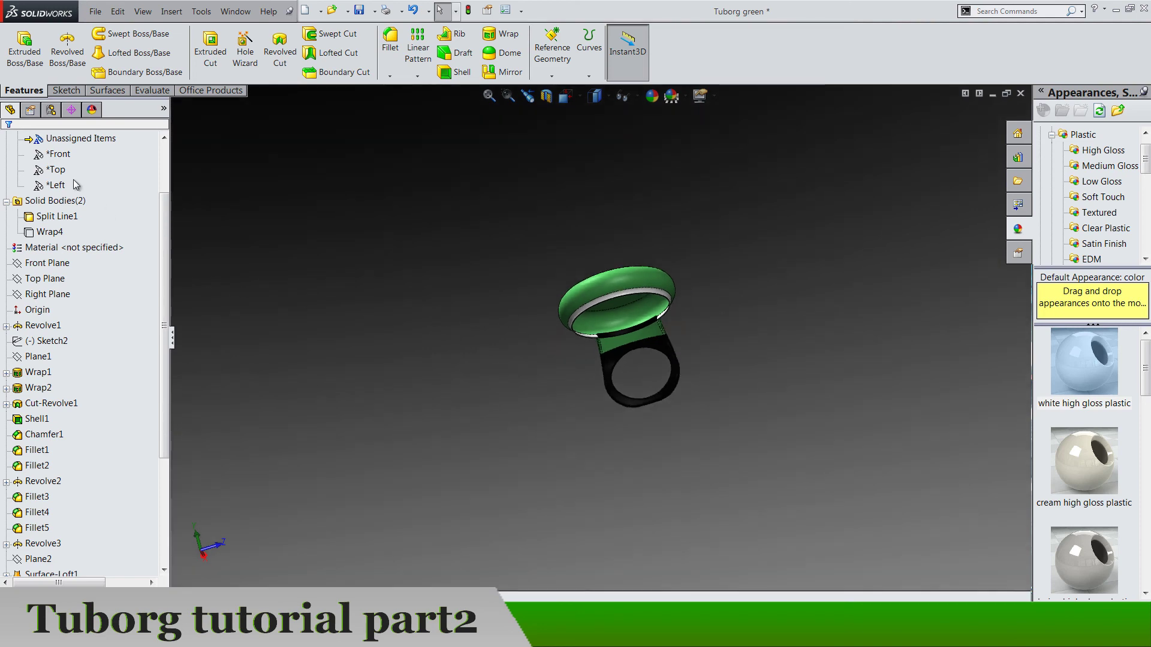
Show the Wrap4 bottle body again and set the view to Isometric
right_click(60, 234)
click(62, 218)
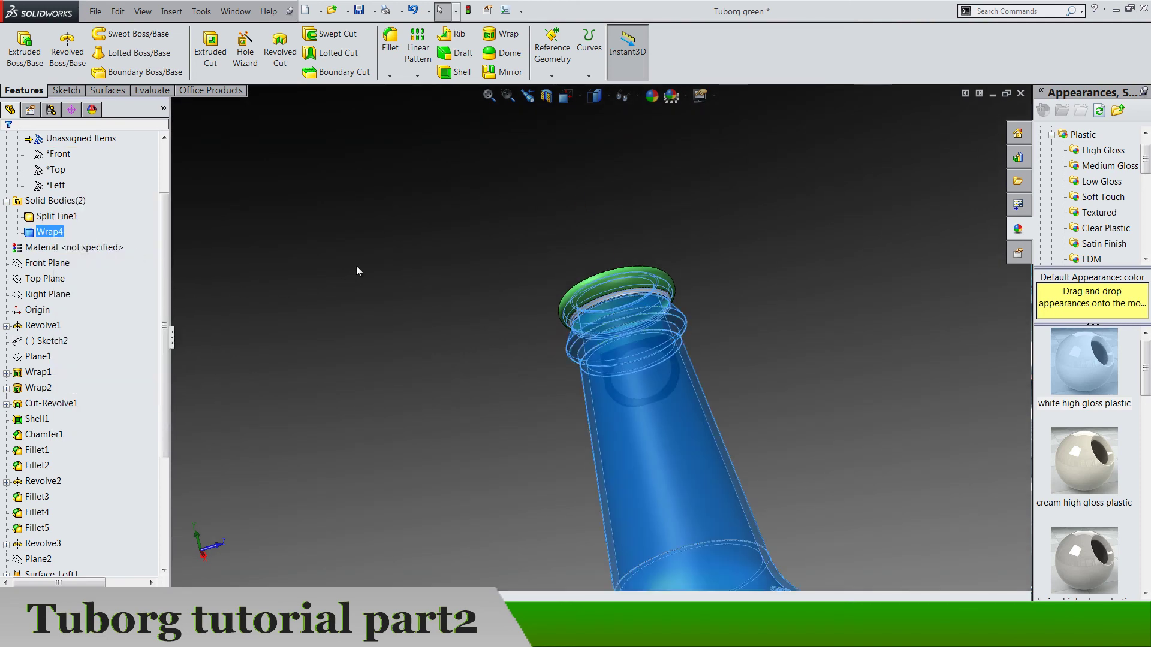
scroll(728, 330, up, 4)
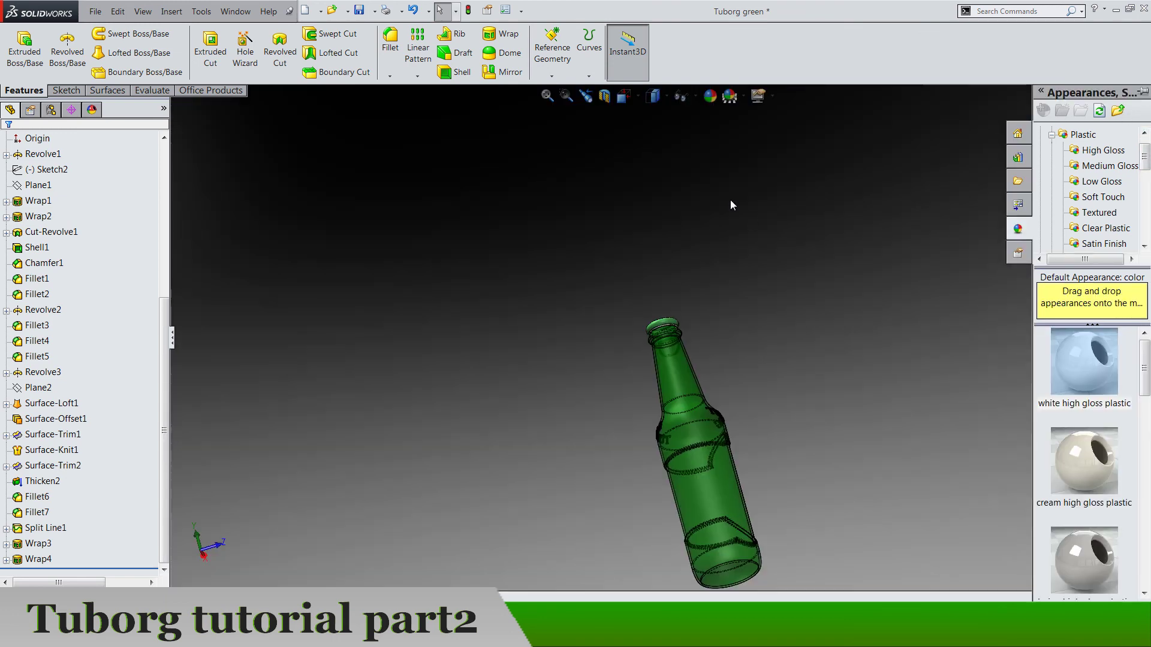
click(625, 96)
click(707, 138)
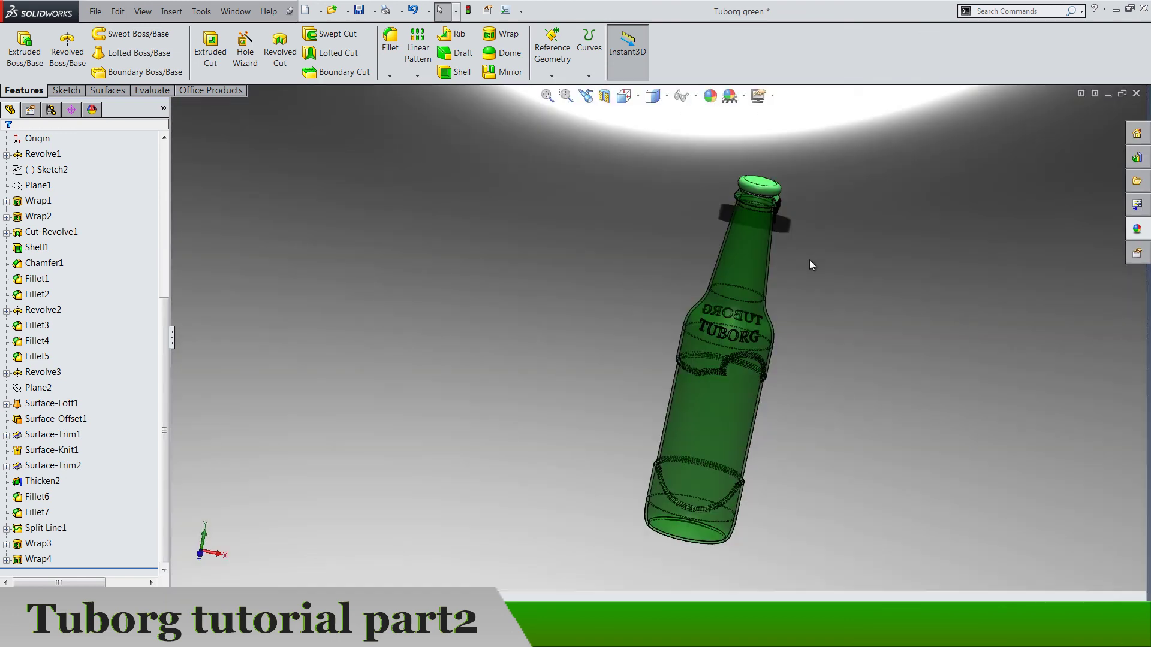